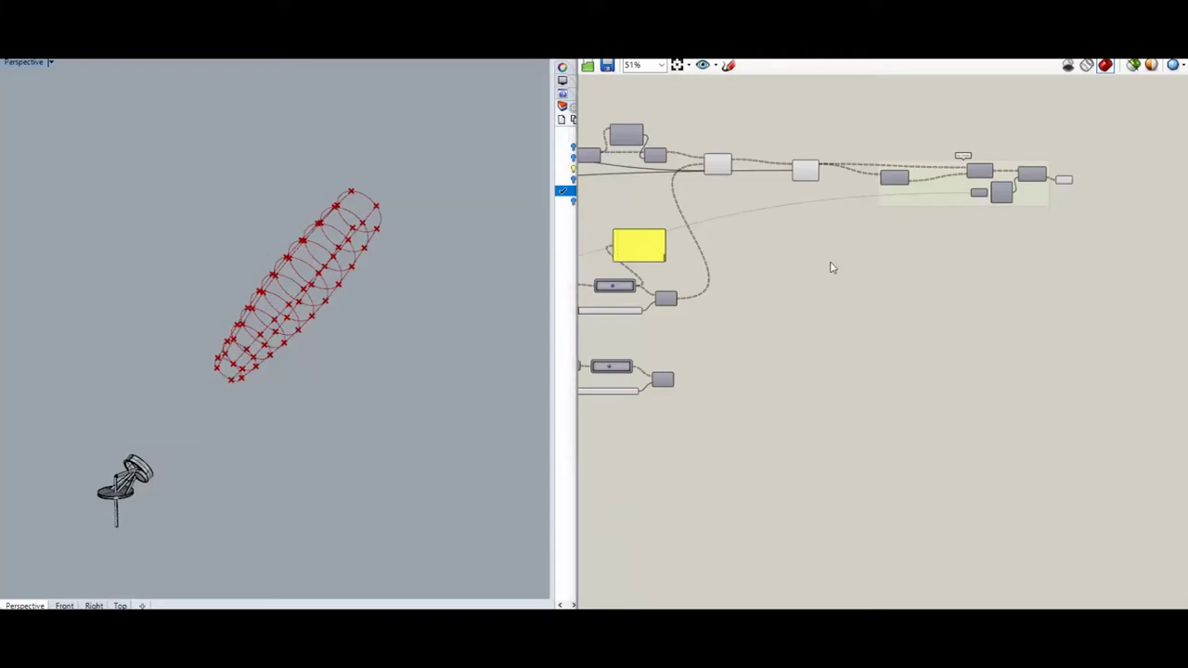
- Inspect the geometry of the up lines output, the Divide Curve component and the rotation component by selecting each one
{"action": "left_click", "coordinate": [1064, 180]}
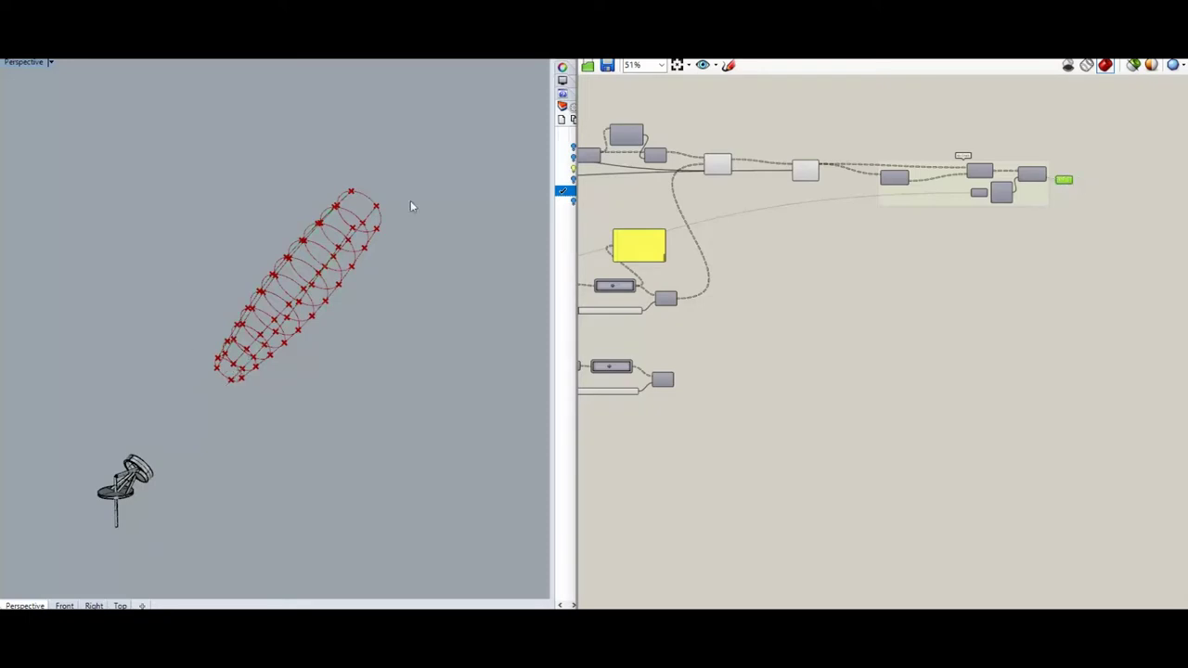
{"action": "left_click", "coordinate": [806, 172]}
{"action": "left_click", "coordinate": [717, 164]}
{"action": "left_click", "coordinate": [888, 269]}
- Turn on the preview of the variable pipe component to view its surface and hide it again
{"action": "right_click_drag", "start_coordinate": [888, 268], "coordinate": [922, 266]}
{"action": "scroll", "coordinate": [714, 202], "scroll_direction": "up", "scroll_amount": 3}
{"action": "scroll", "coordinate": [713, 202], "scroll_direction": "up", "scroll_amount": 4}
{"action": "left_click", "coordinate": [749, 274]}
{"action": "right_click", "coordinate": [754, 275]}
{"action": "left_click", "coordinate": [791, 298]}
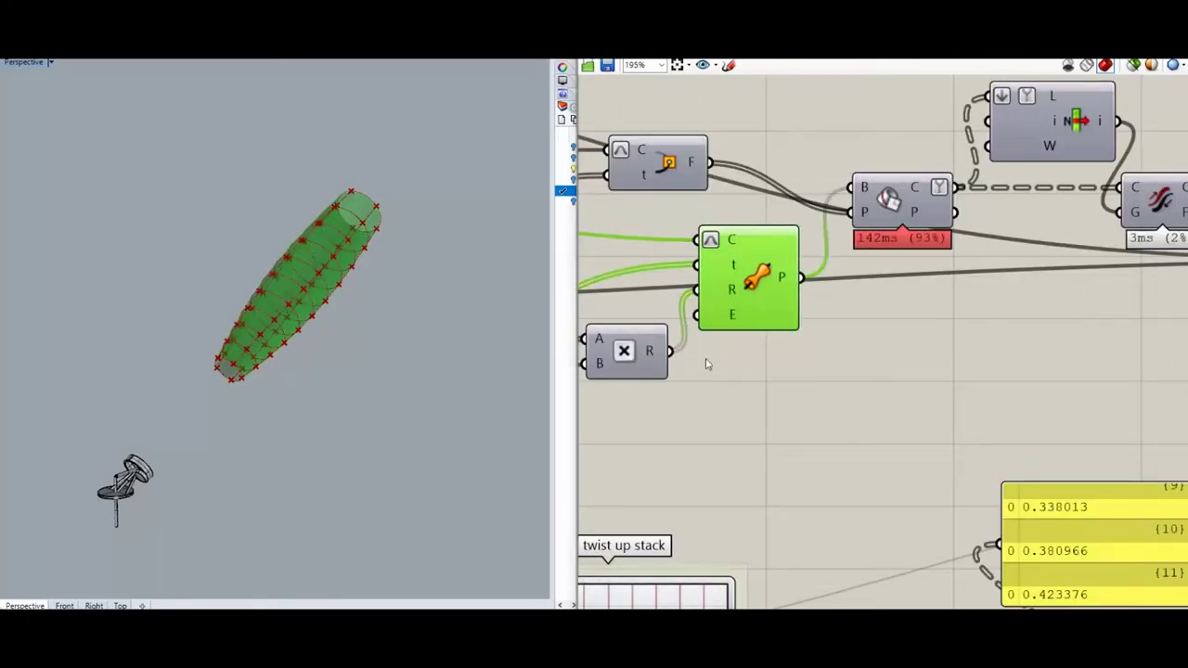
{"action": "right_click", "coordinate": [754, 283]}
{"action": "left_click", "coordinate": [778, 305]}
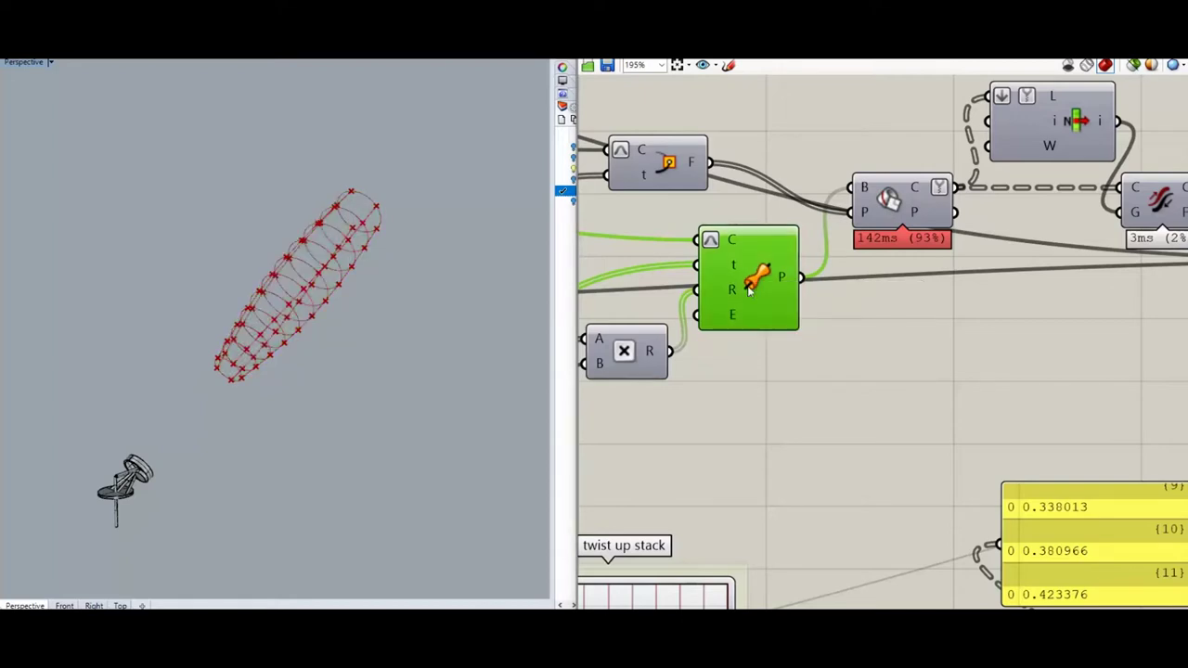
- Open the "3x5 turbine area analysis" definition and examine how its rings and up lines groups are wired
{"action": "scroll", "coordinate": [637, 235], "scroll_direction": "down", "scroll_amount": 8}
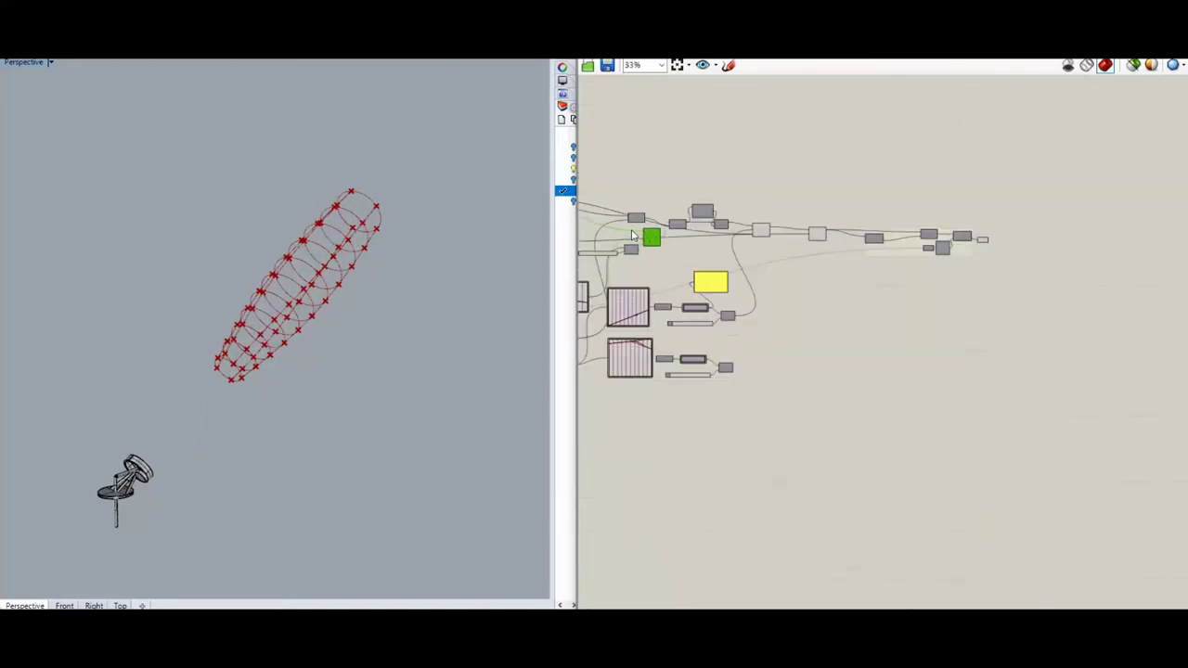
{"action": "right_click_drag", "start_coordinate": [806, 309], "coordinate": [917, 271]}
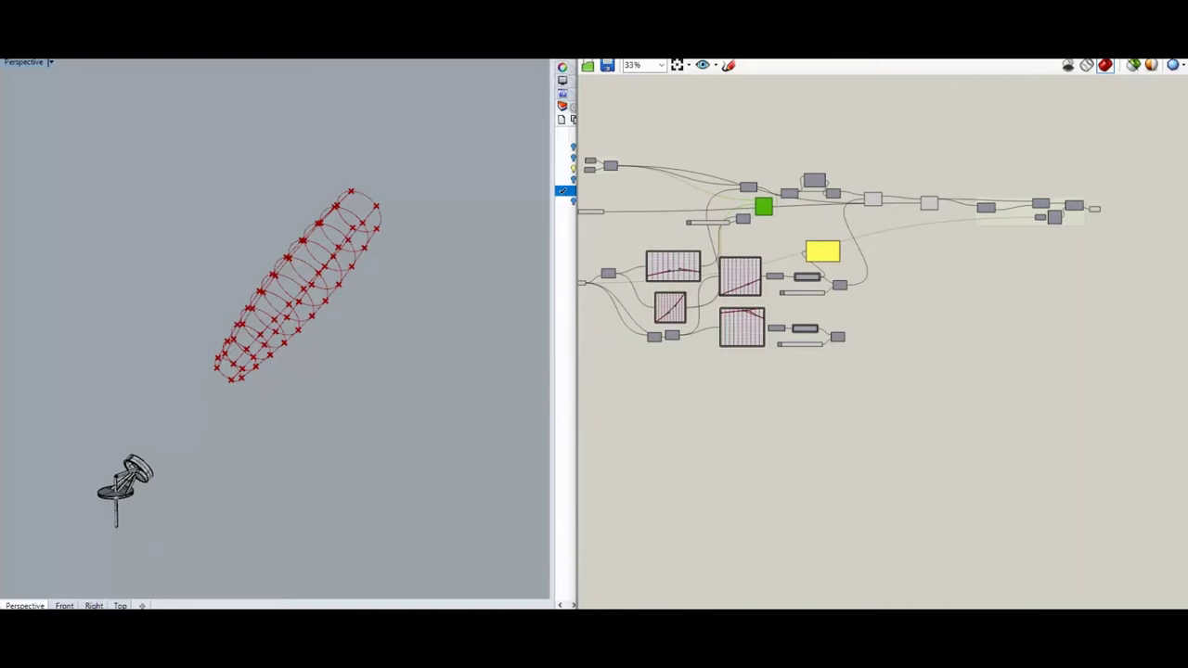
{"action": "mouse_move", "coordinate": [1139, 112]}
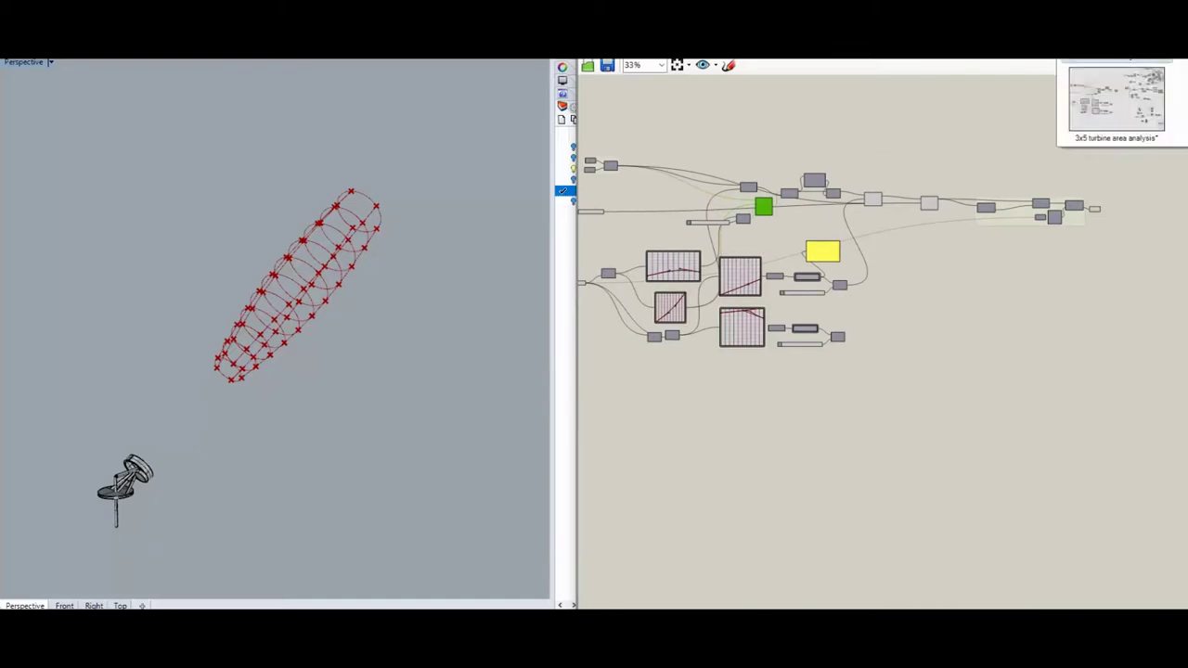
{"action": "left_click", "coordinate": [1139, 113]}
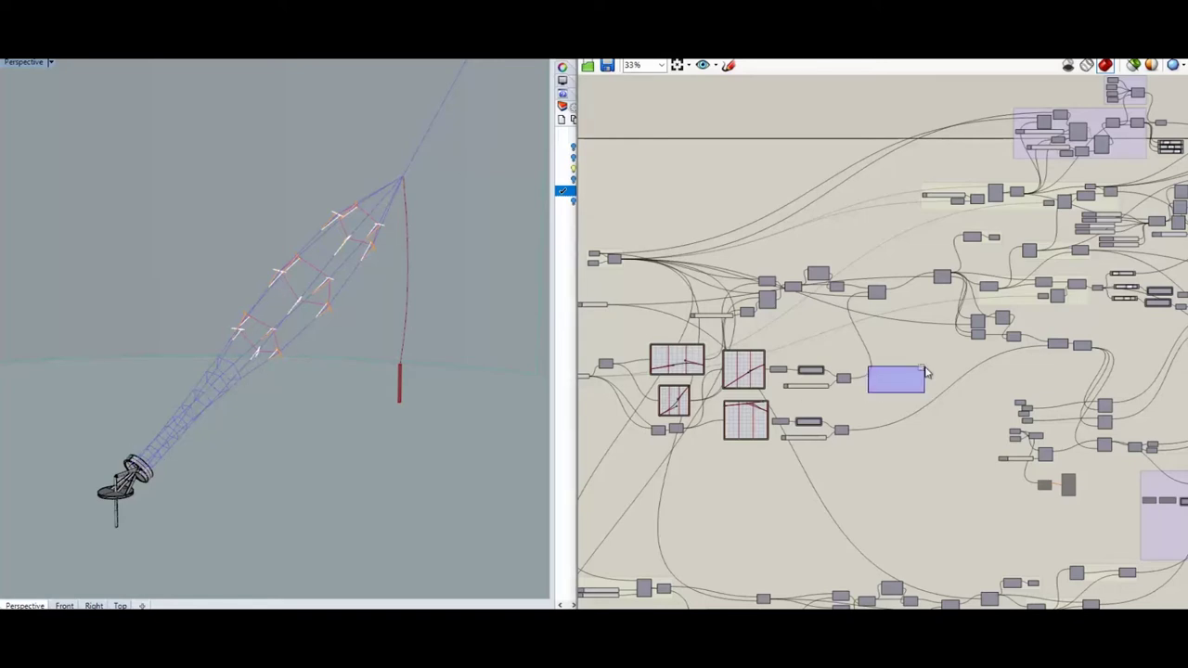
{"action": "right_click_drag", "start_coordinate": [880, 410], "coordinate": [968, 374]}
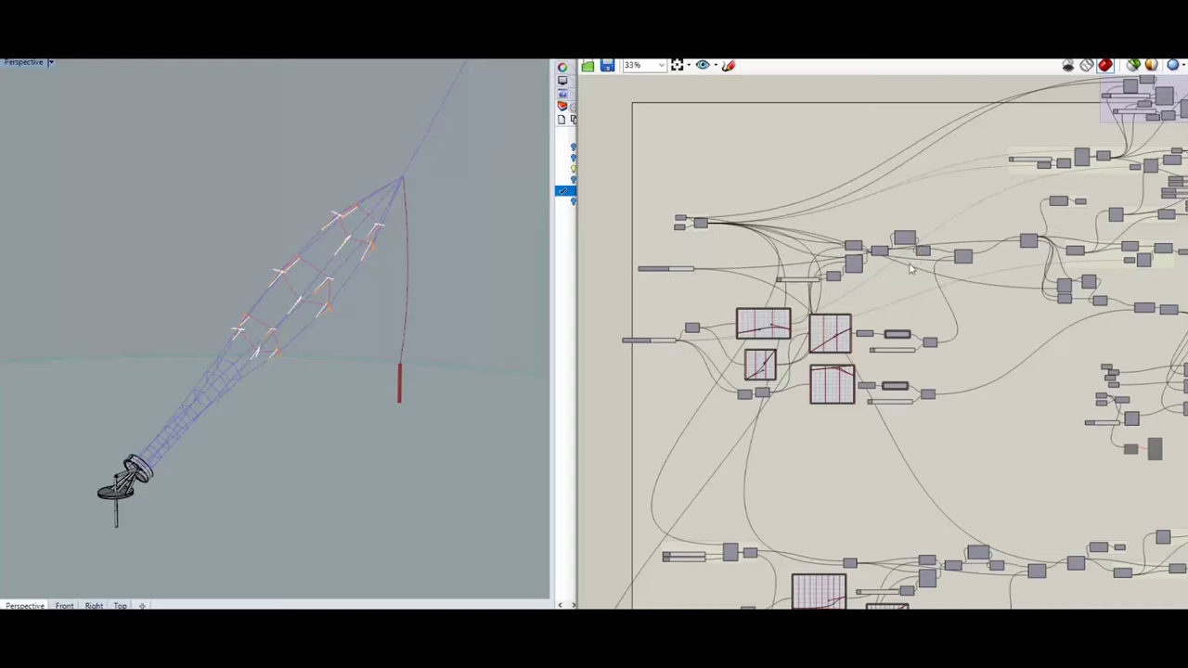
{"action": "right_click_drag", "start_coordinate": [980, 294], "coordinate": [729, 200]}
{"action": "scroll", "coordinate": [899, 163], "scroll_direction": "up", "scroll_amount": 6}
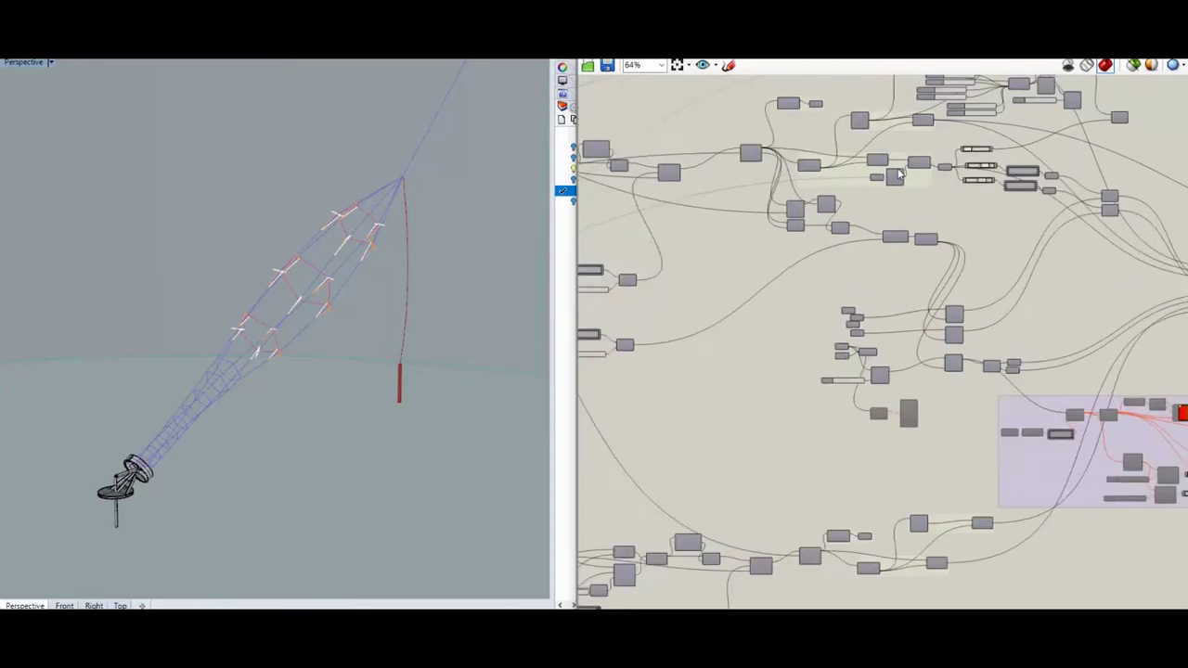
{"action": "right_click_drag", "start_coordinate": [828, 112], "coordinate": [1023, 280]}
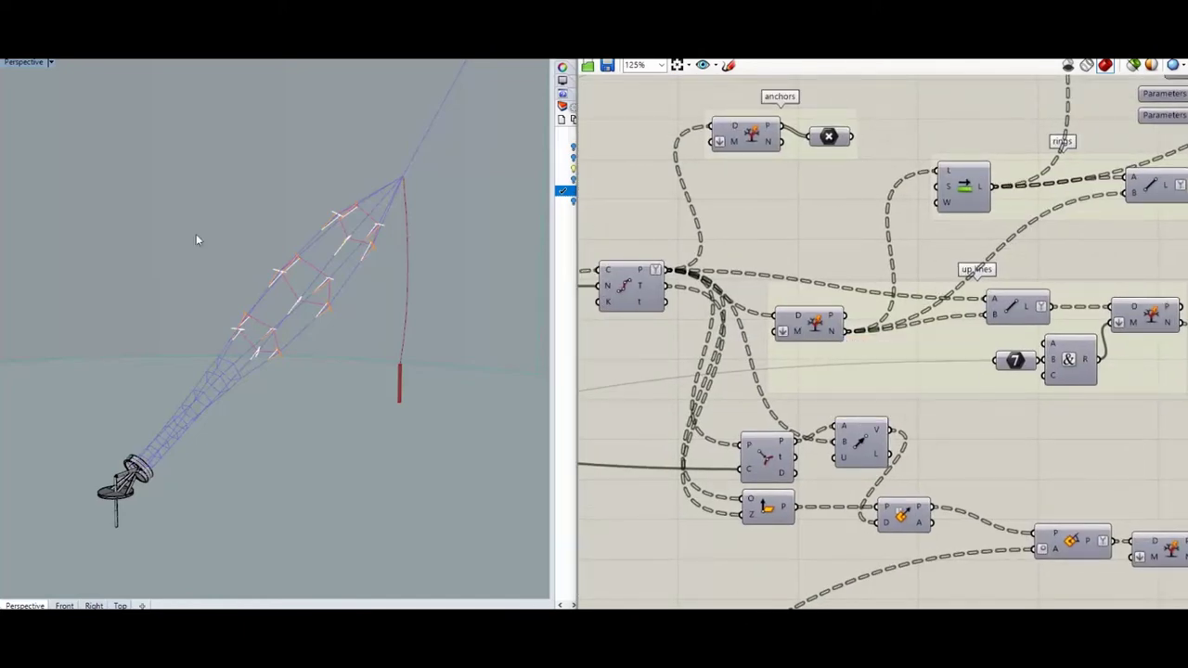
{"action": "right_click_drag", "start_coordinate": [1146, 125], "coordinate": [1084, 158]}
{"action": "left_click_drag", "start_coordinate": [1147, 176], "coordinate": [890, 260]}
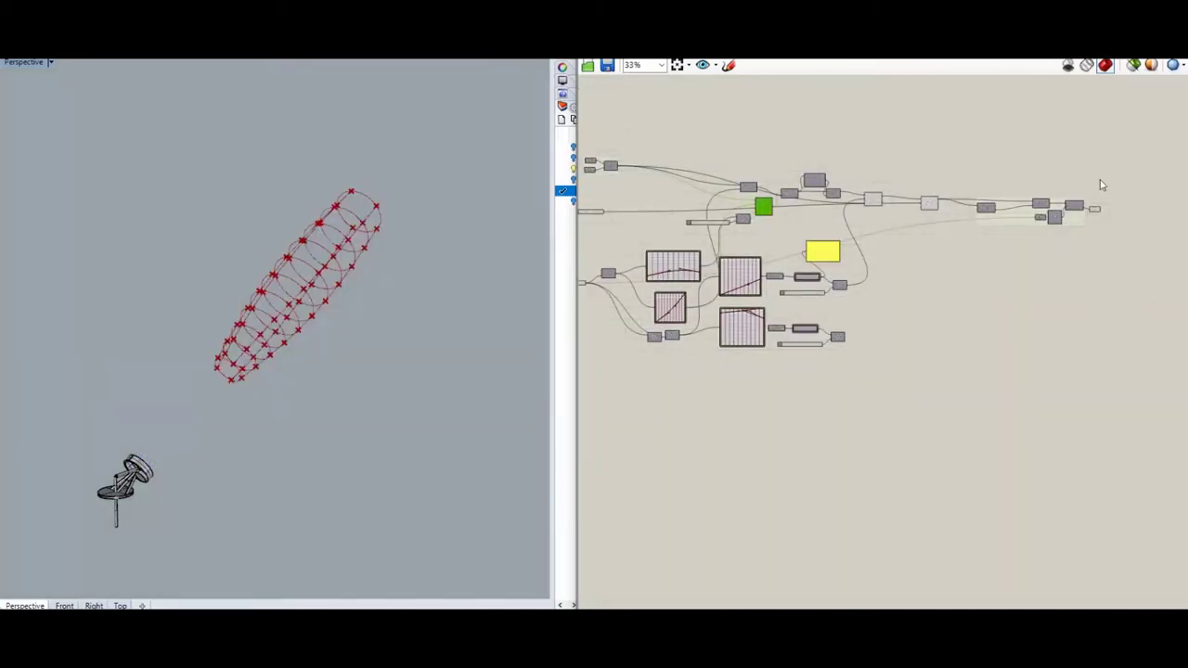
- Highlight the up lines output in the twist stack definition and add a Shift List component above the up lines group
{"action": "scroll", "coordinate": [981, 251], "scroll_direction": "up", "scroll_amount": 5}
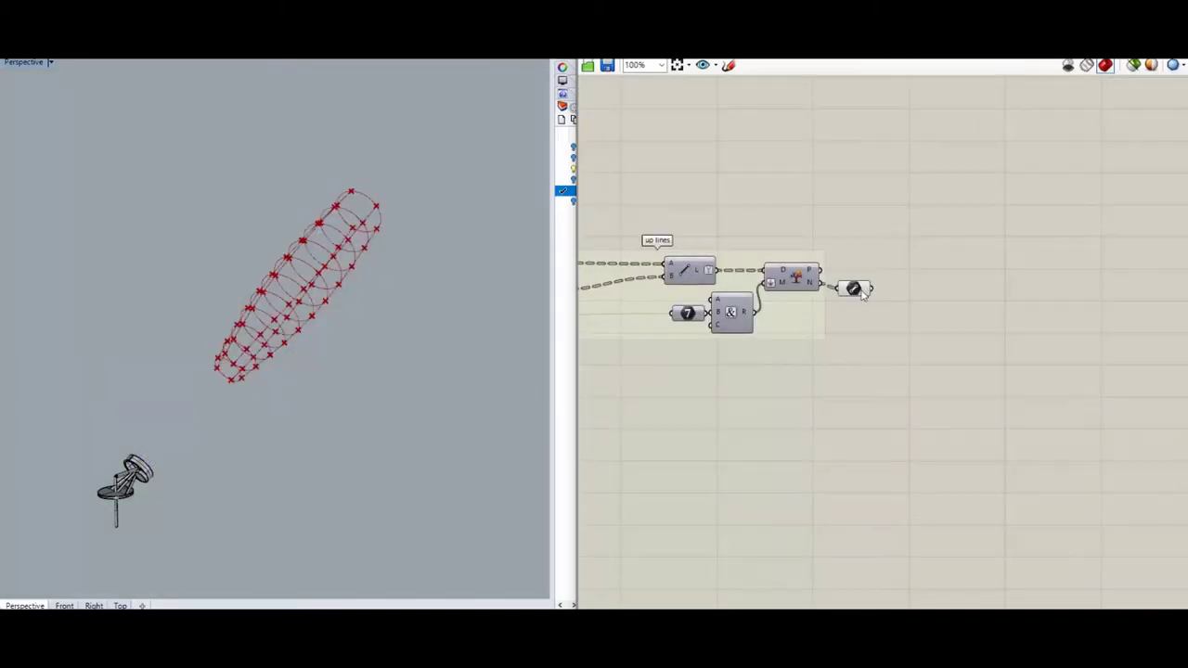
{"action": "left_click", "coordinate": [855, 290]}
{"action": "right_click_drag", "start_coordinate": [860, 236], "coordinate": [1087, 245]}
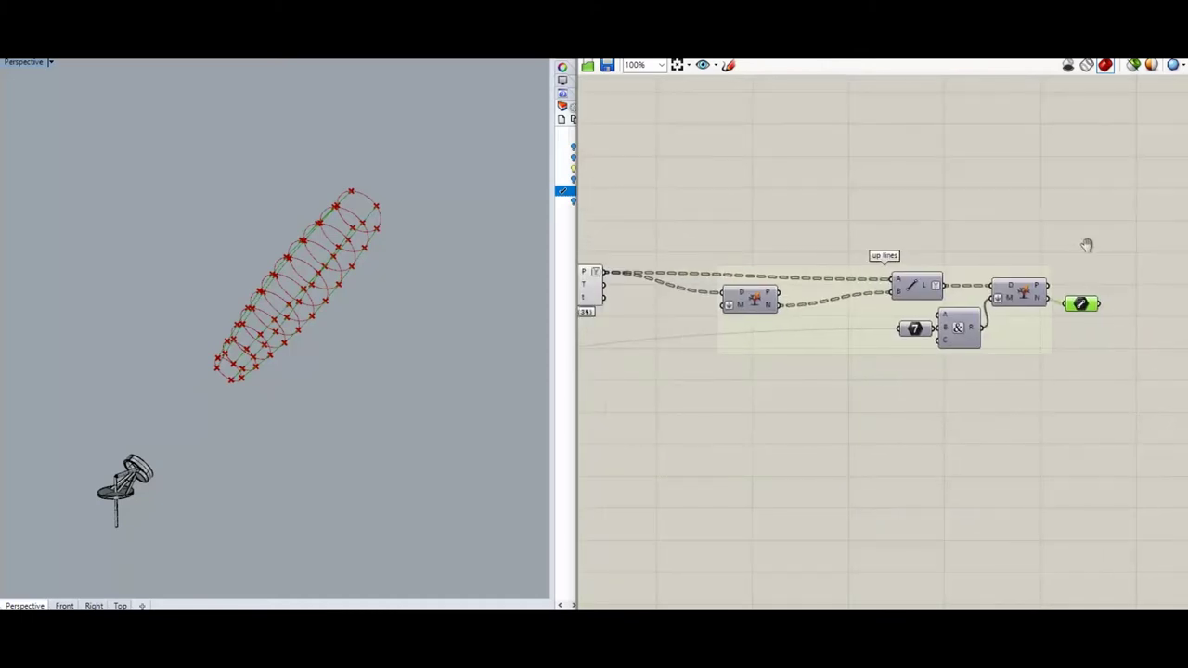
{"action": "right_click_drag", "start_coordinate": [827, 238], "coordinate": [926, 217]}
{"action": "right_click_drag", "start_coordinate": [1094, 191], "coordinate": [981, 194]}
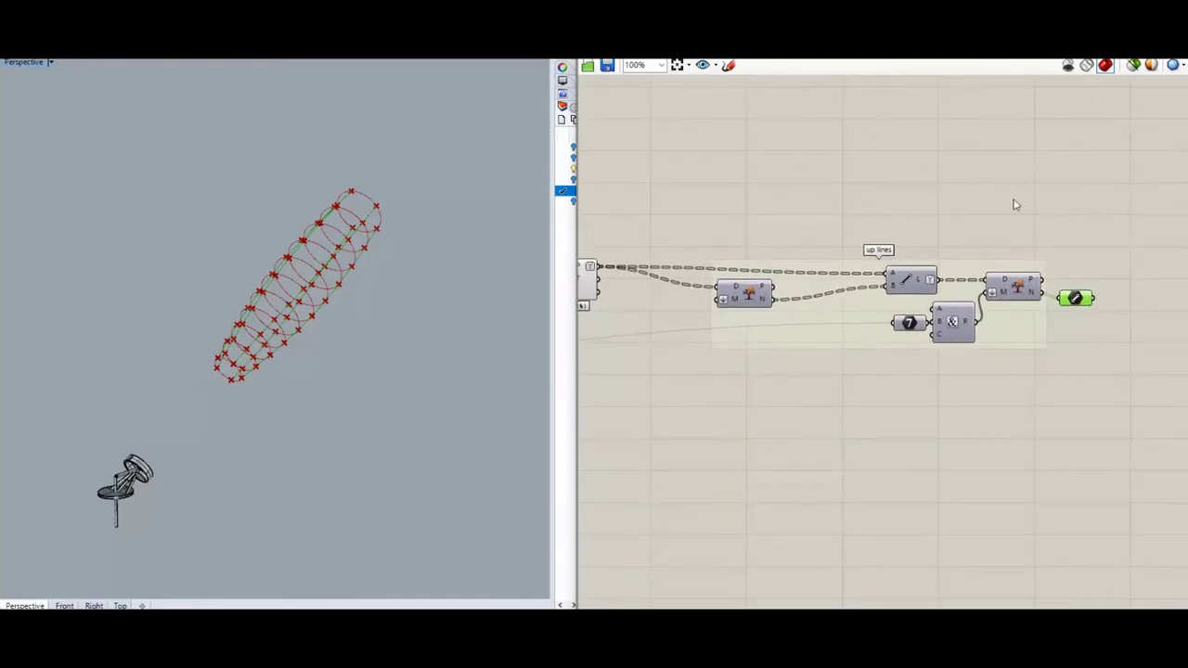
{"action": "double_click", "coordinate": [1001, 193]}
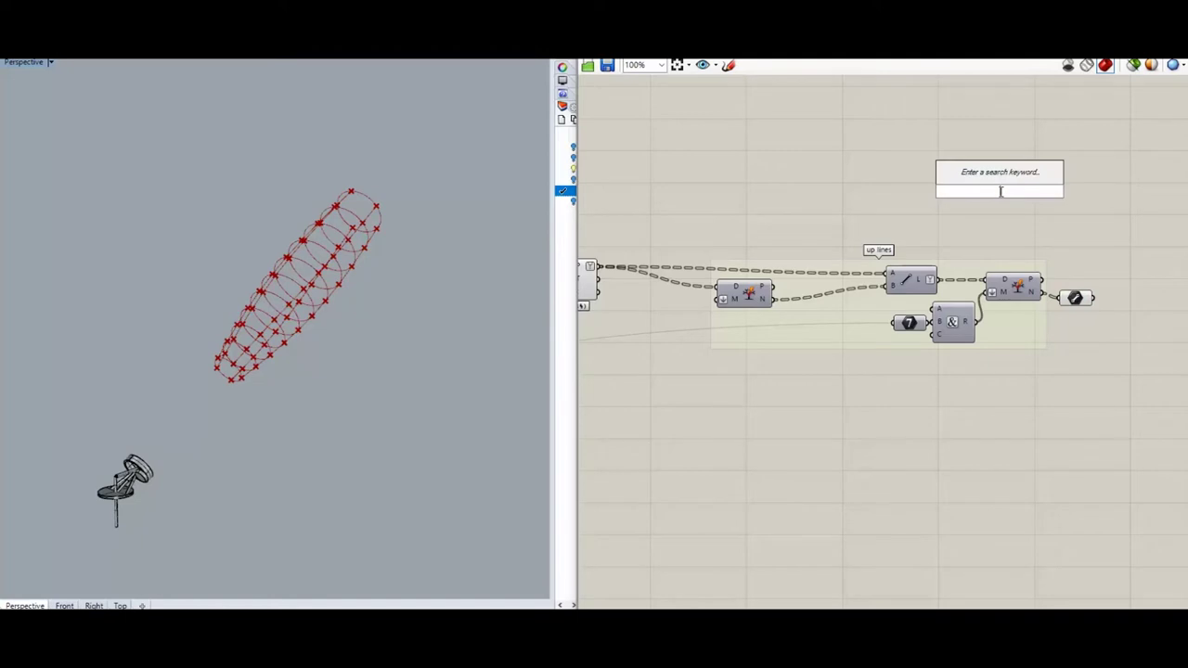
{"action": "type", "text": "shift list"}
{"action": "key", "text": "Return"}
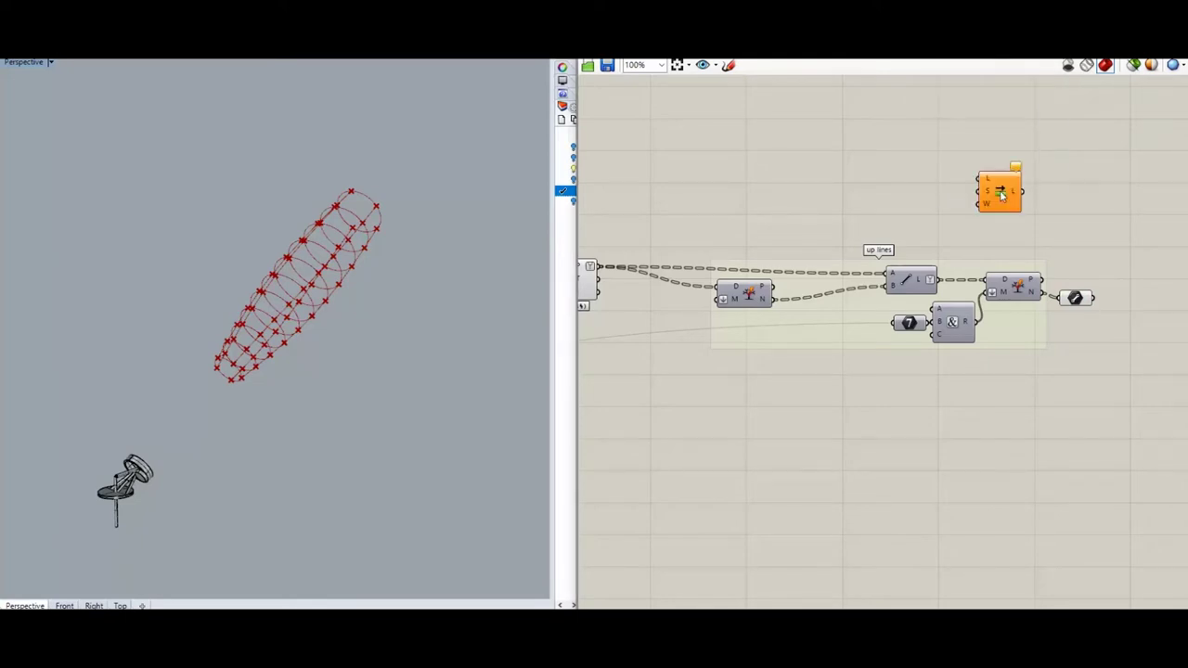
- Duplicate the up lines Line component and place the copy beyond the Shift List component
{"action": "left_click", "coordinate": [909, 282]}
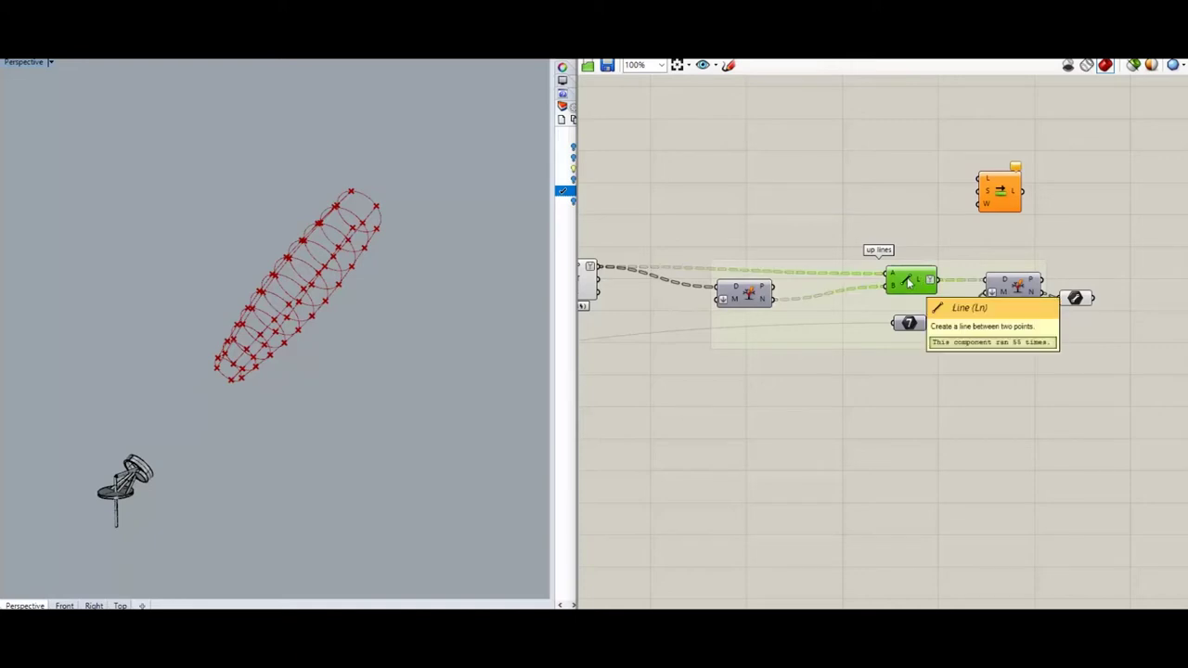
{"action": "left_click_drag", "start_coordinate": [906, 278], "coordinate": [1079, 159], "text": "alt"}
{"action": "left_click", "coordinate": [1082, 234]}
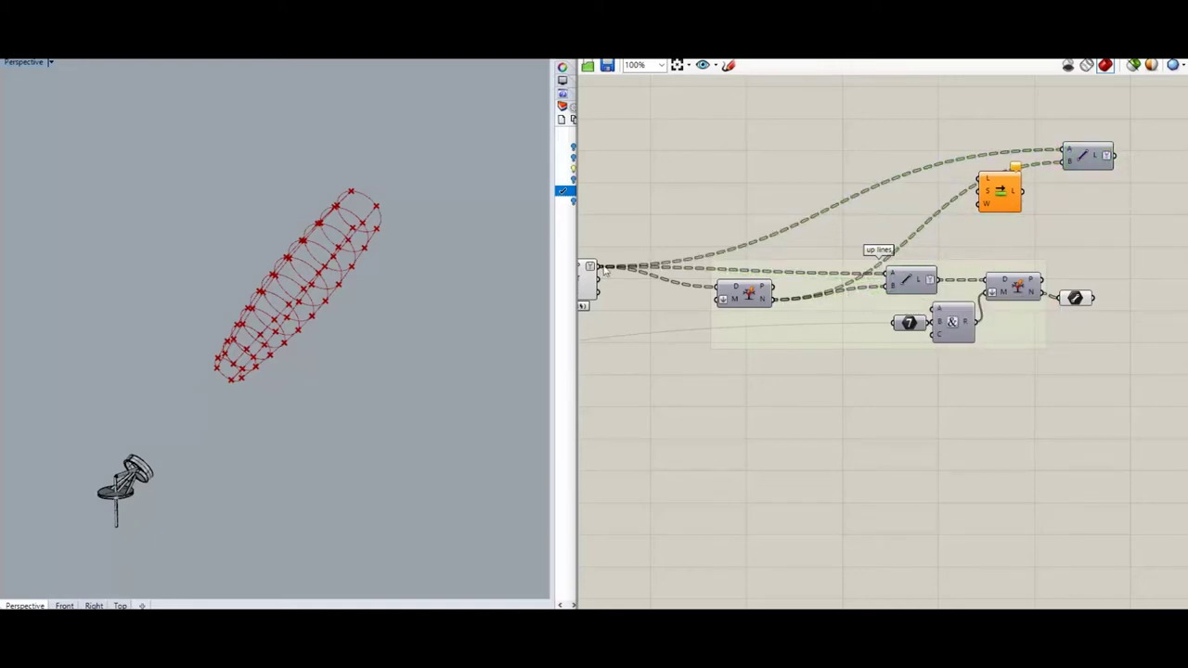
- Add a Panel fed by the Divide Curve points and enlarge it to read the point lists
{"action": "double_click", "coordinate": [689, 186]}
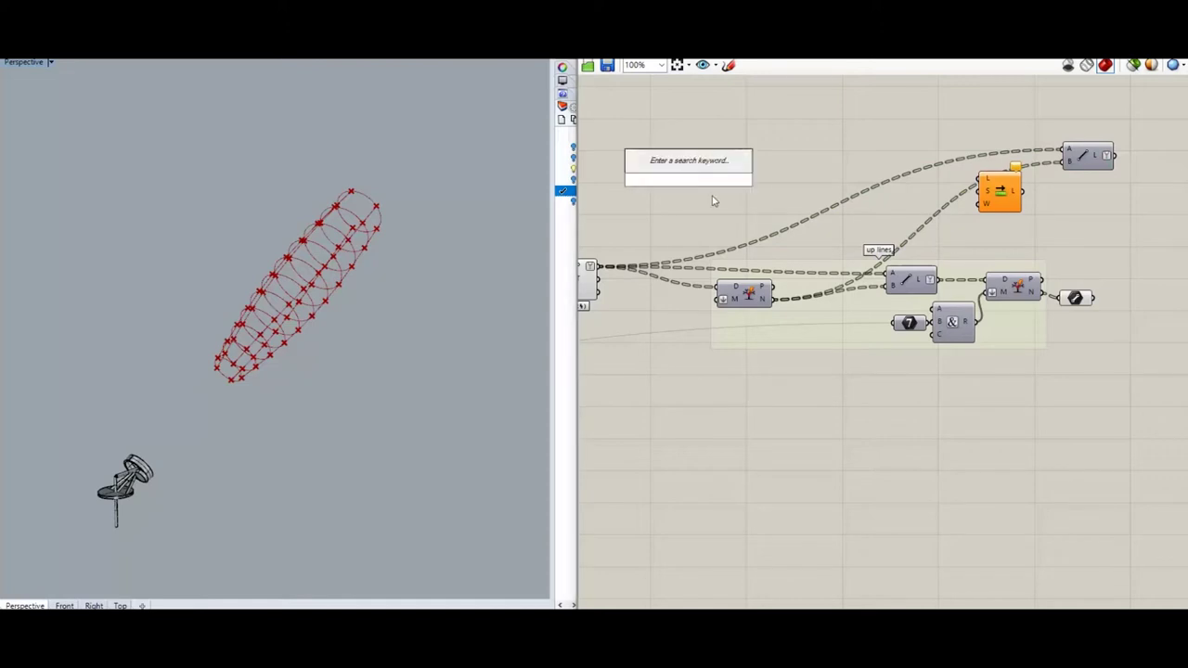
{"action": "type", "text": "pan"}
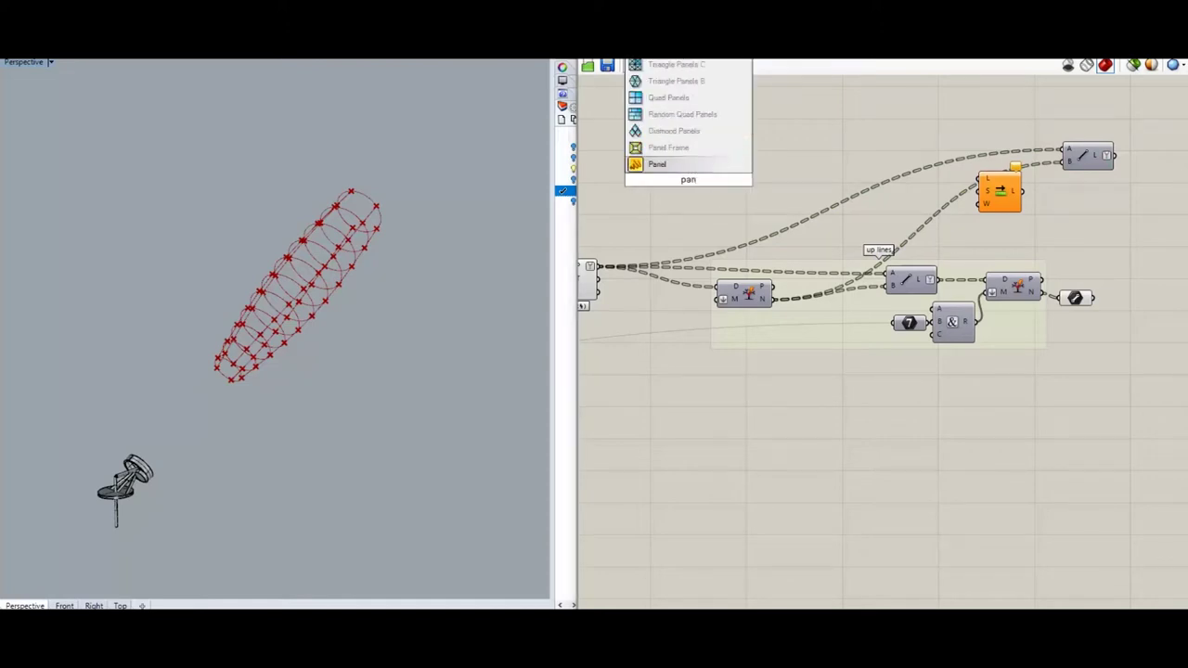
{"action": "left_click", "coordinate": [696, 166]}
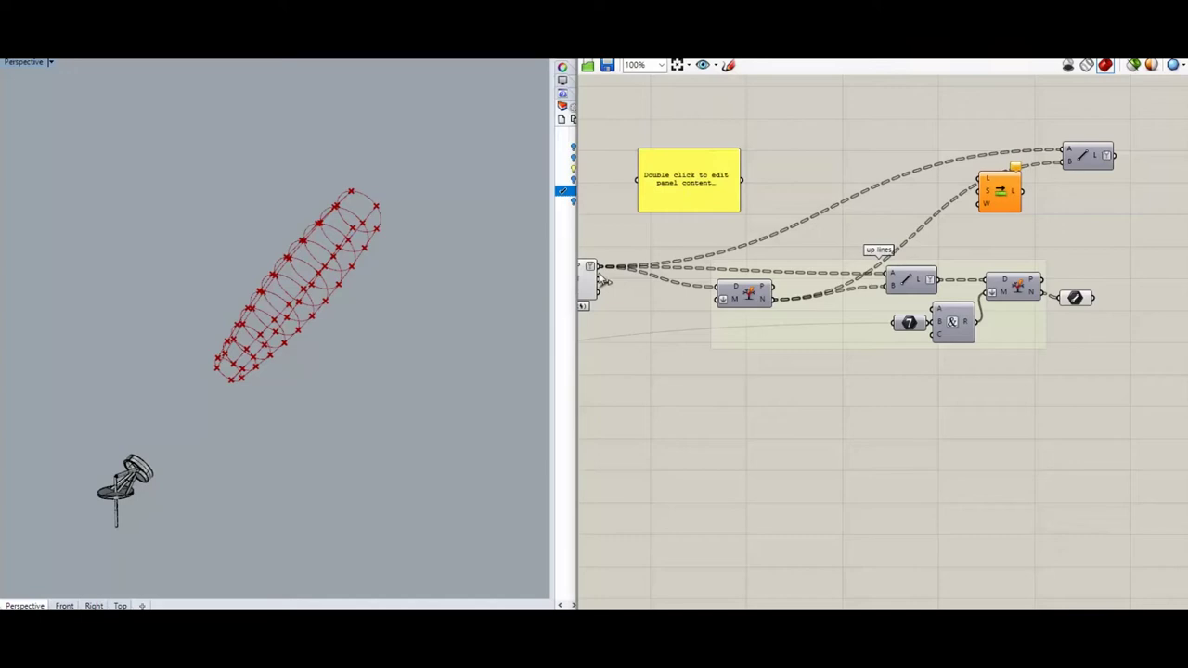
{"action": "left_click_drag", "start_coordinate": [601, 269], "coordinate": [639, 180]}
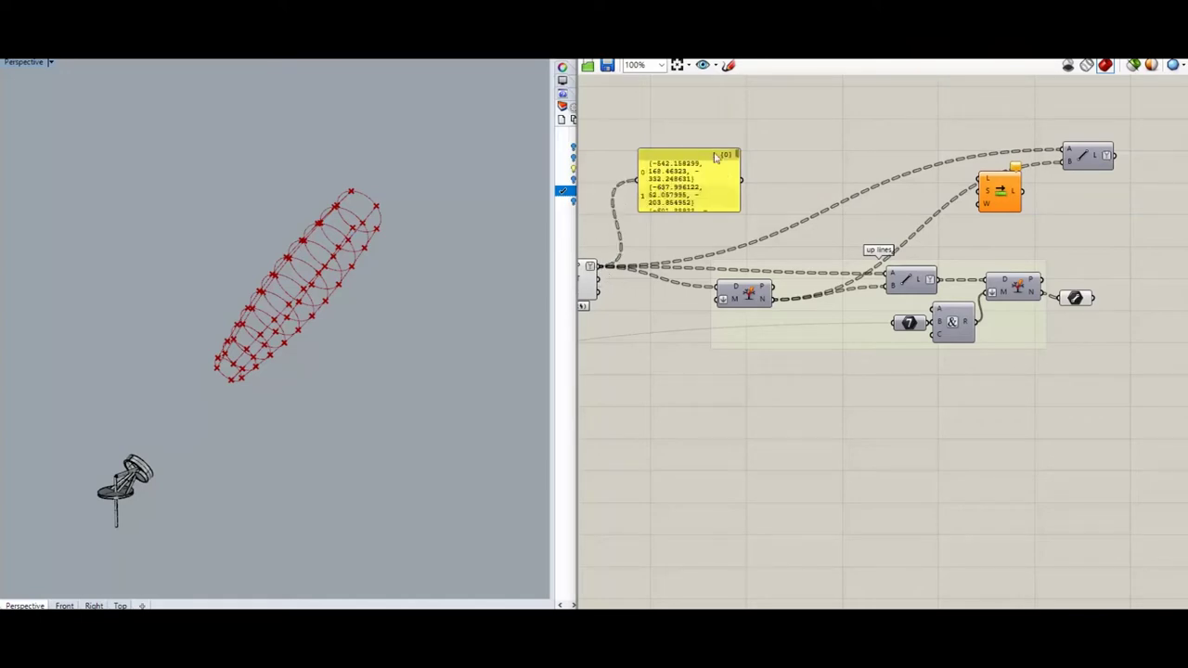
{"action": "left_click_drag", "start_coordinate": [713, 149], "coordinate": [714, 90]}
{"action": "left_click_drag", "start_coordinate": [739, 174], "coordinate": [835, 175]}
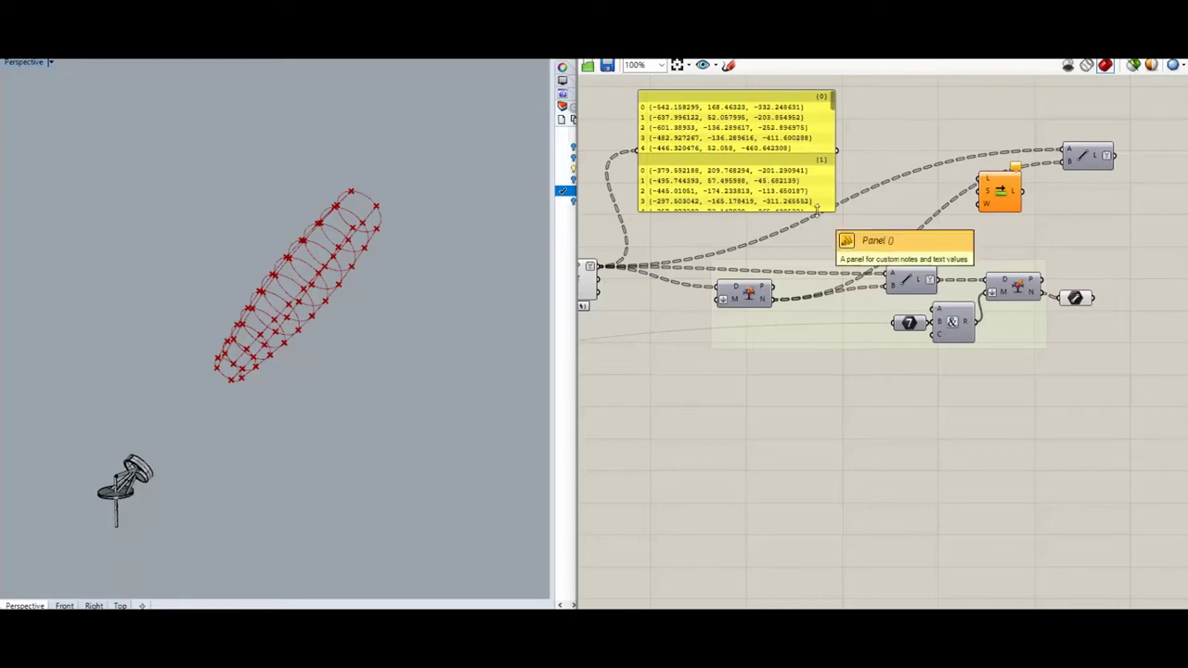
{"action": "left_click_drag", "start_coordinate": [821, 213], "coordinate": [821, 264]}
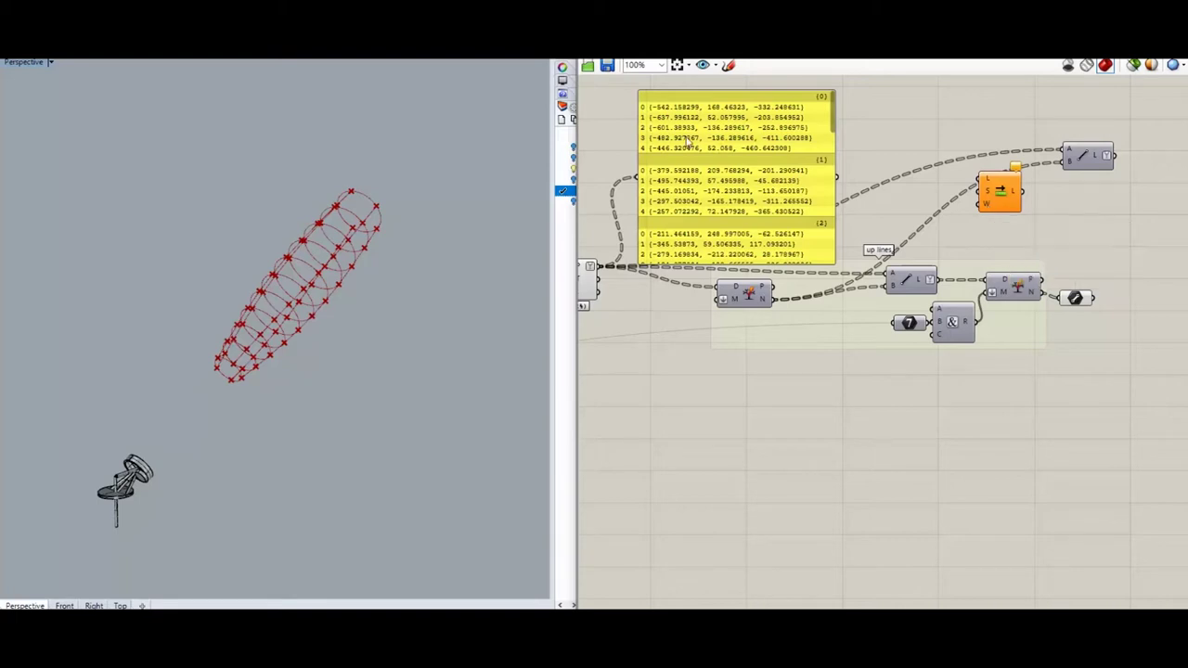
- Feed the Divide Curve points into Shift List and show the shifted points in a duplicate of the panel
{"action": "left_click_drag", "start_coordinate": [599, 267], "coordinate": [869, 141]}
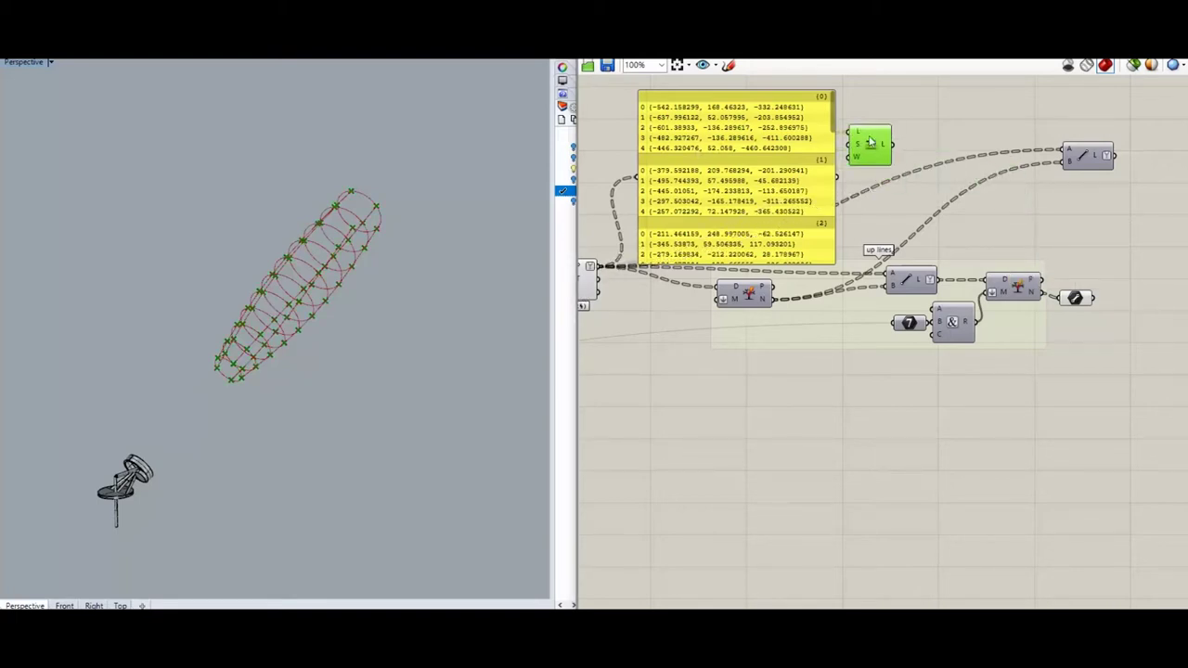
{"action": "left_click", "coordinate": [793, 152]}
{"action": "left_click_drag", "start_coordinate": [793, 151], "coordinate": [1080, 162], "text": "alt"}
{"action": "left_click_drag", "start_coordinate": [891, 144], "coordinate": [931, 197]}
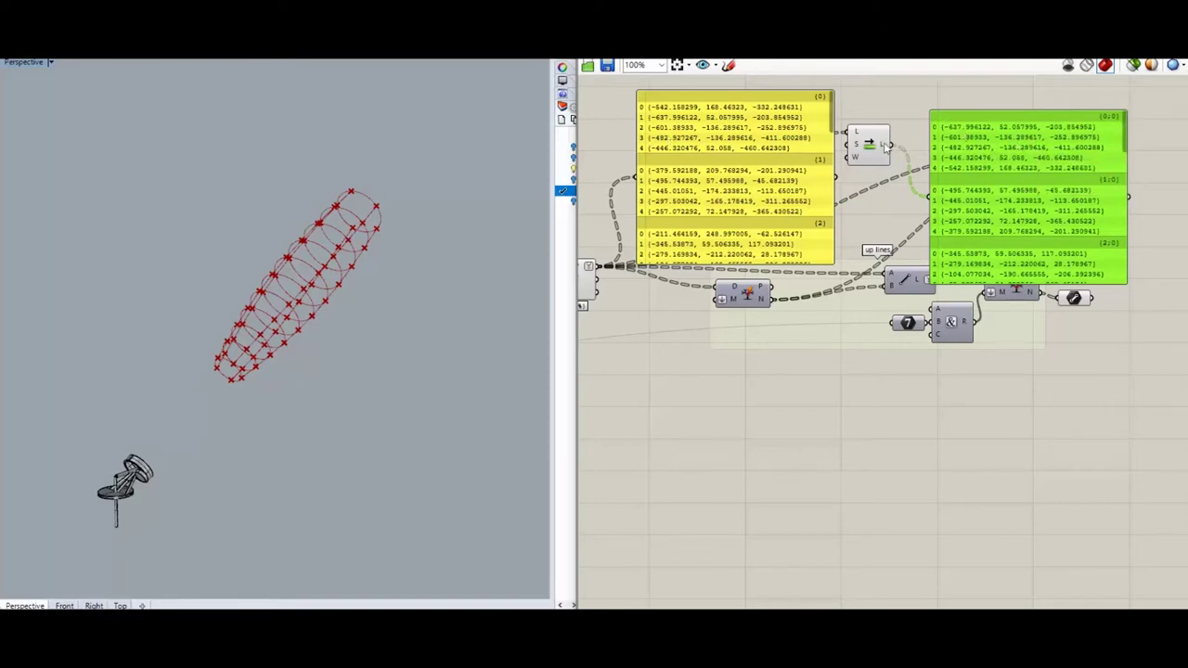
{"action": "mouse_move", "coordinate": [742, 190]}
{"action": "left_mouse_down"}
{"action": "mouse_move", "coordinate": [723, 172]}
{"action": "mouse_move", "coordinate": [747, 192]}
{"action": "left_mouse_up"}
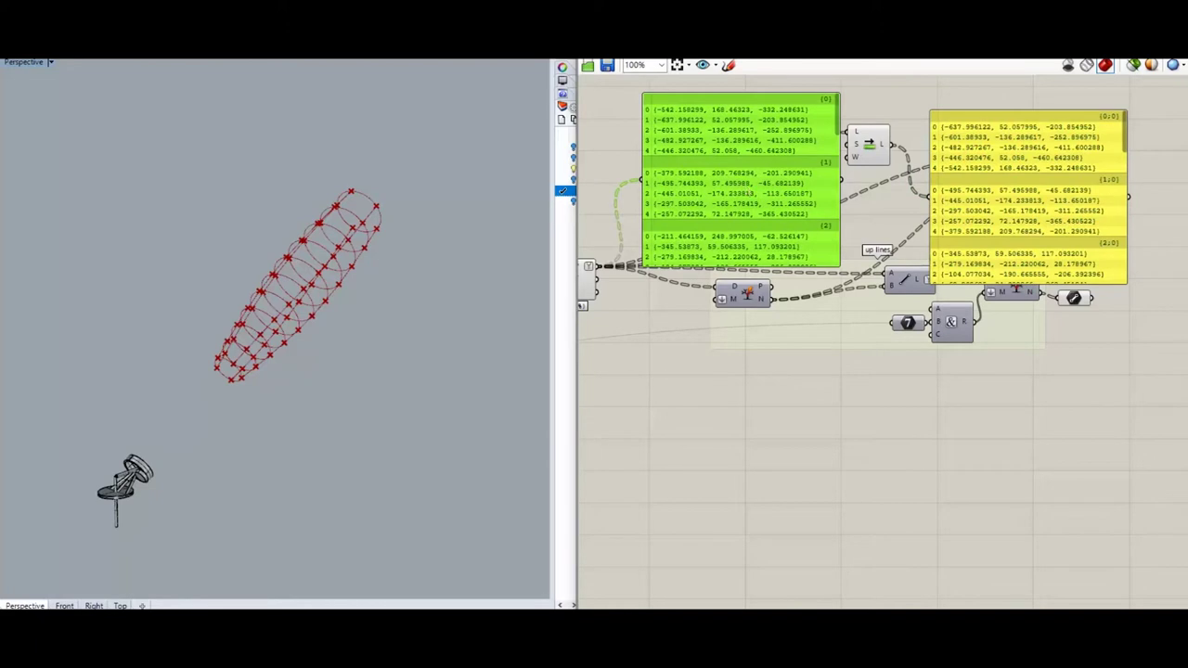
{"action": "left_click_drag", "start_coordinate": [677, 129], "coordinate": [673, 197]}
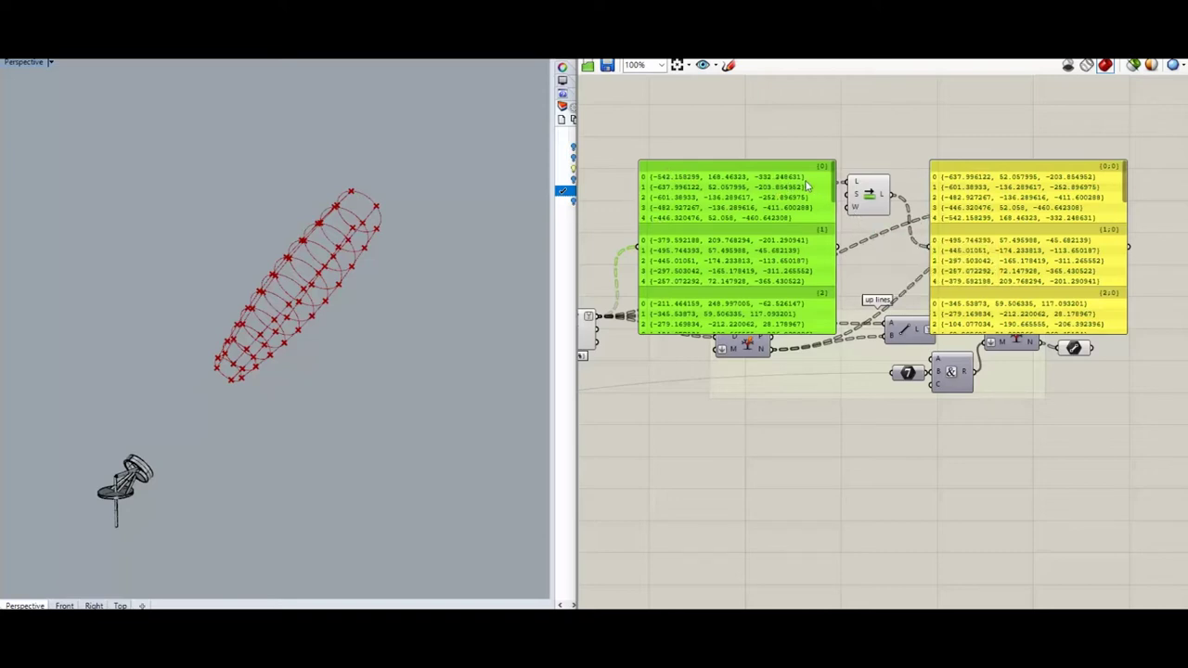
- Delete both panels listing the original and shifted points
{"action": "key", "text": "Delete"}
{"action": "left_click", "coordinate": [935, 176]}
{"action": "key", "text": "Delete"}
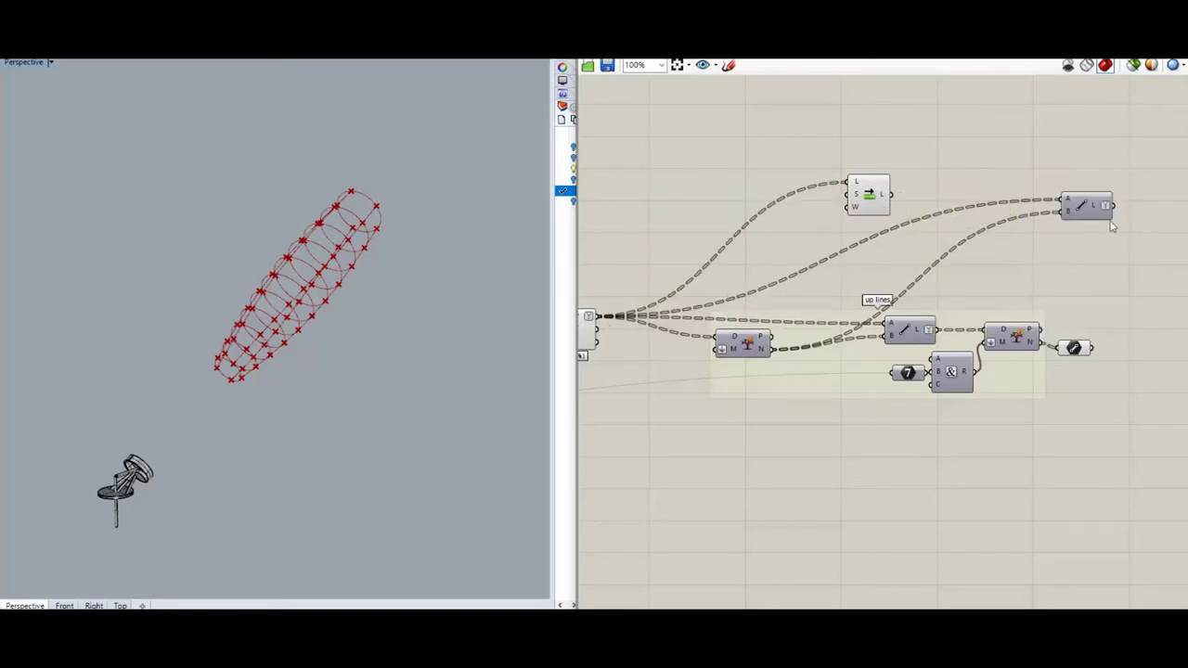
- Connect the Shift List output to the B input of the copied Line component and turn on that component's preview
{"action": "left_click_drag", "start_coordinate": [1086, 212], "coordinate": [1090, 213]}
{"action": "left_click_drag", "start_coordinate": [892, 194], "coordinate": [1067, 212]}
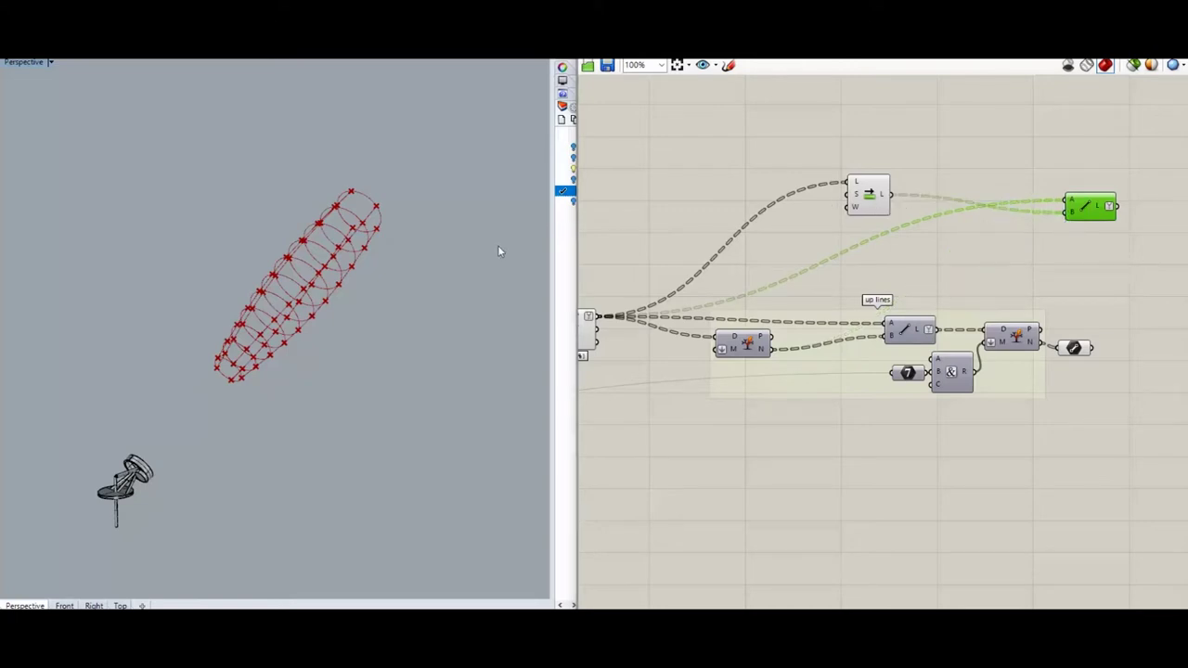
{"action": "right_click", "coordinate": [1082, 210]}
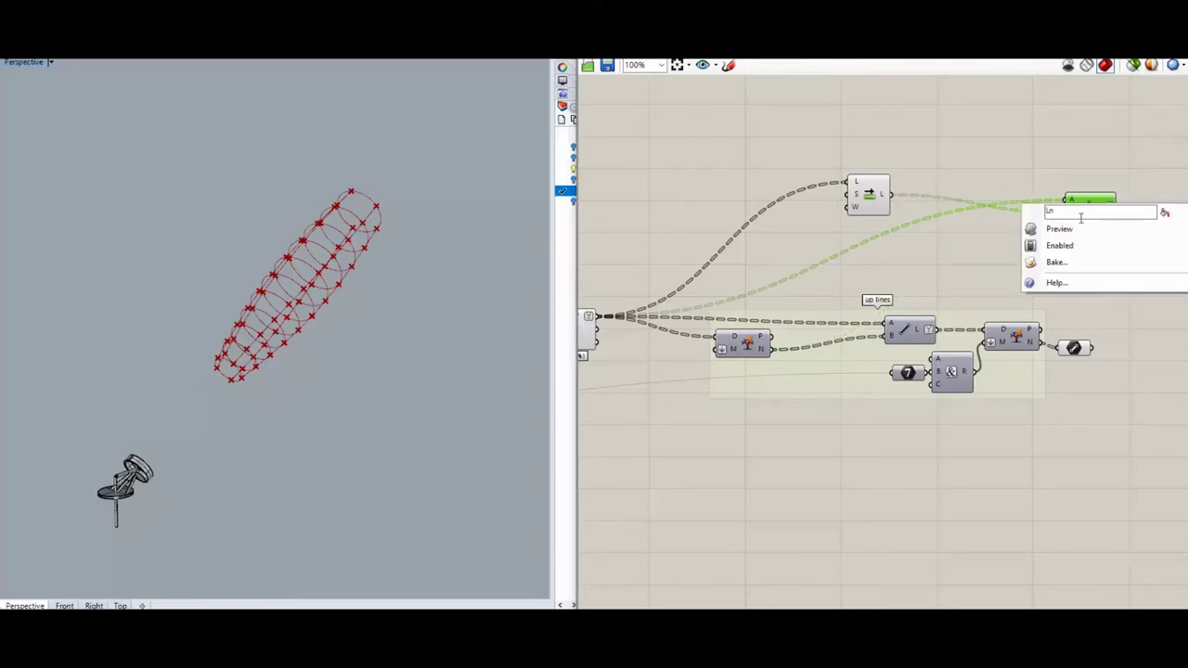
{"action": "left_click", "coordinate": [1072, 230]}
{"action": "scroll", "coordinate": [336, 266], "scroll_direction": "up", "scroll_amount": 3}
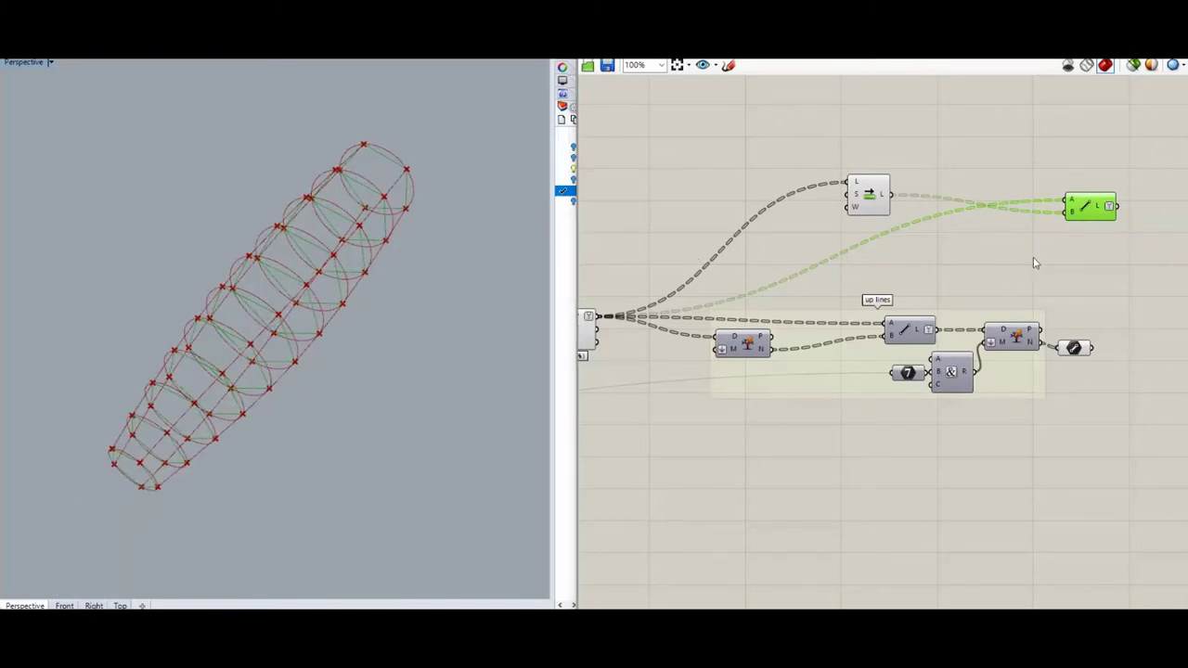
- Turn off the preview of the rotation component and the Divide Curve component that it feeds
{"action": "scroll", "coordinate": [1025, 273], "scroll_direction": "down", "scroll_amount": 3}
{"action": "scroll", "coordinate": [753, 293], "scroll_direction": "up", "scroll_amount": 3}
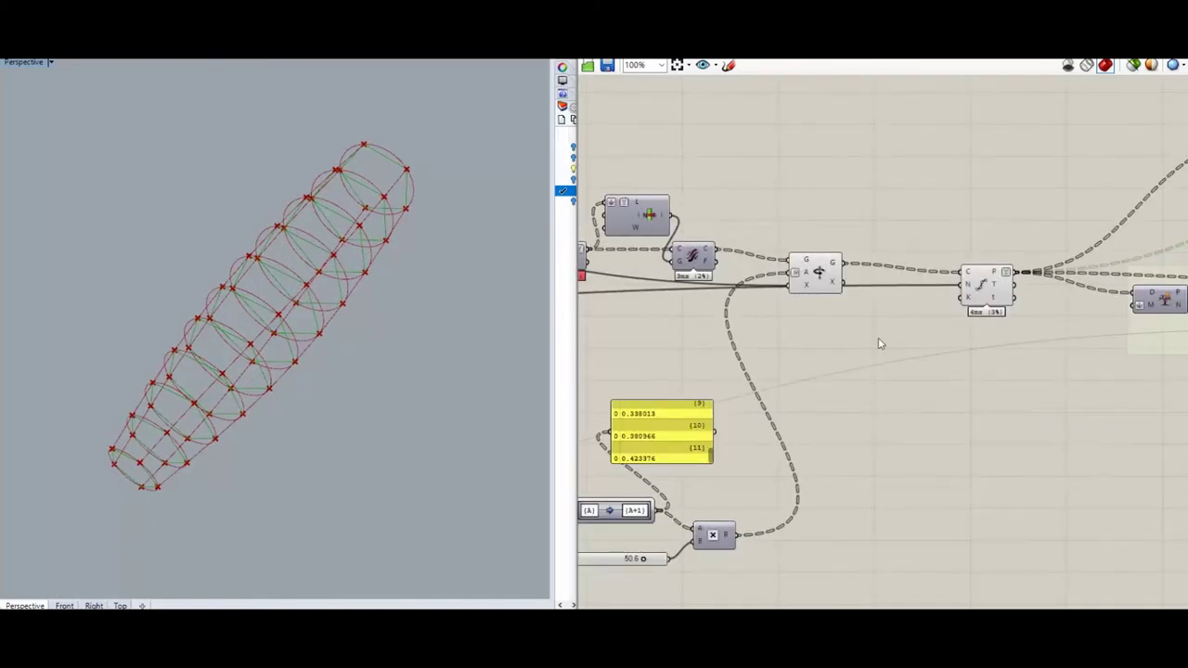
{"action": "scroll", "coordinate": [1031, 368], "scroll_direction": "down", "scroll_amount": 4}
{"action": "right_click_drag", "start_coordinate": [915, 382], "coordinate": [976, 361]}
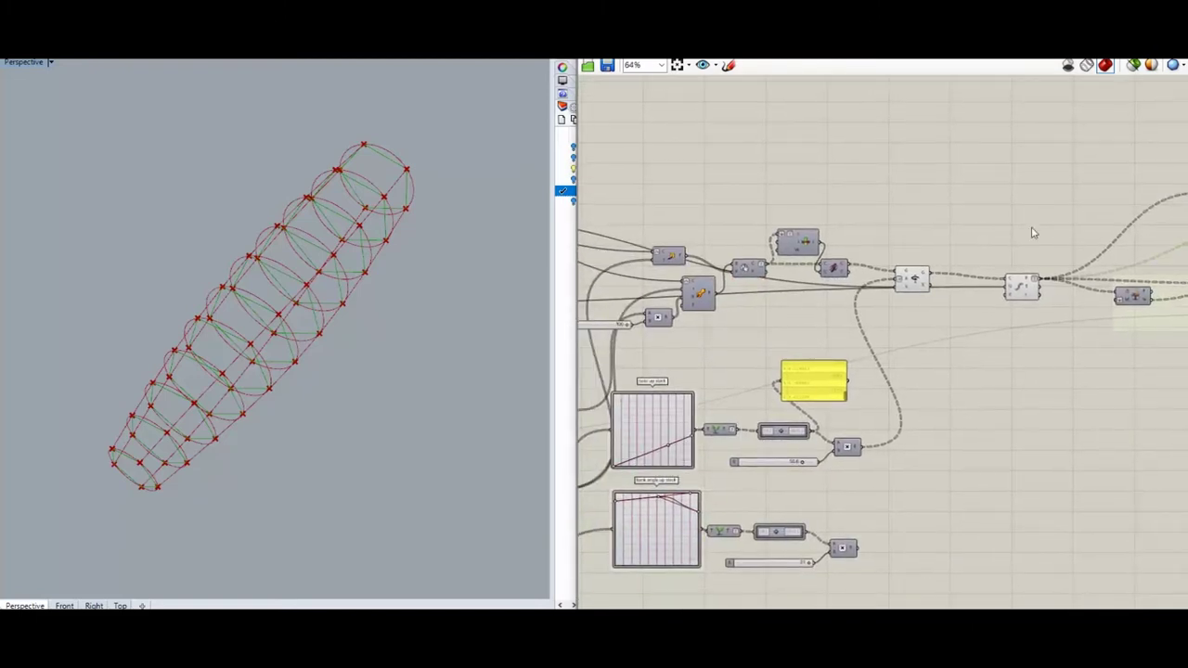
{"action": "left_click_drag", "start_coordinate": [1043, 235], "coordinate": [801, 342]}
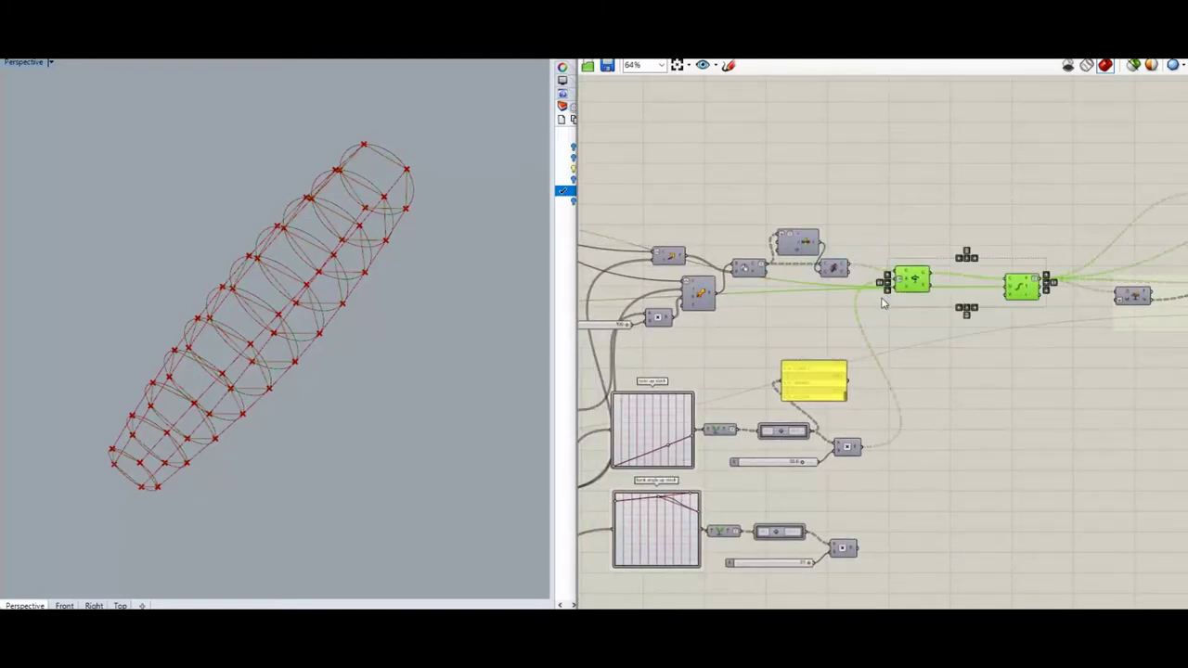
{"action": "middle_click", "coordinate": [895, 331]}
{"action": "left_click", "coordinate": [933, 286]}
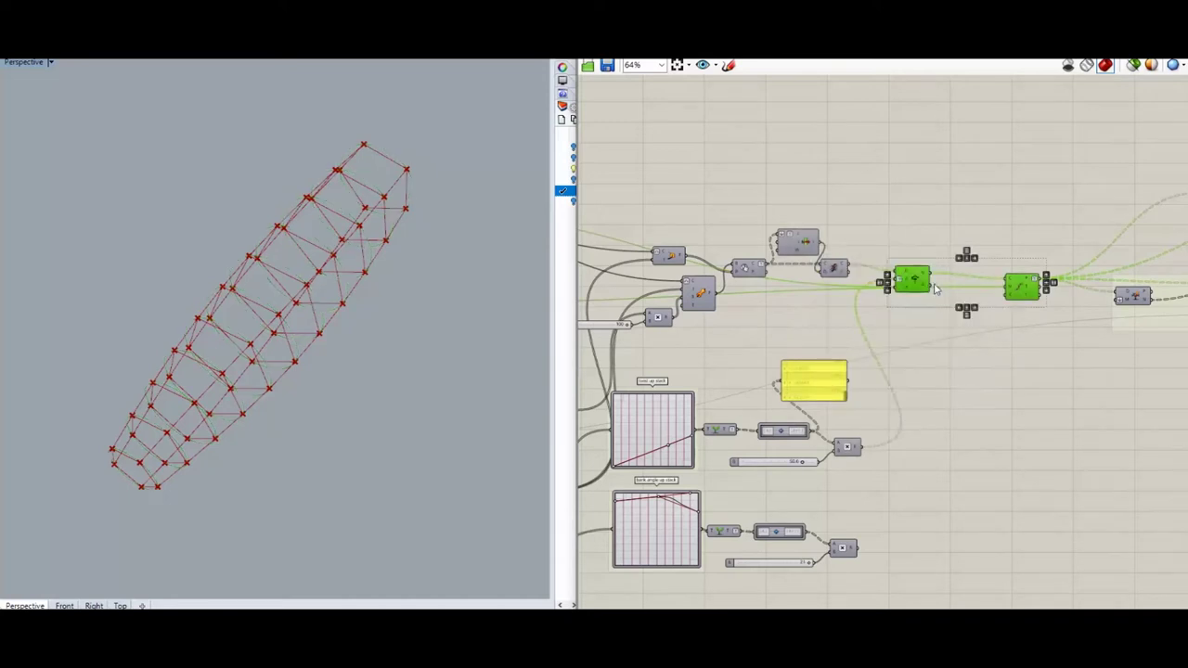
{"action": "left_click", "coordinate": [906, 199]}
- Set the number of ladder rungs to 6
{"action": "scroll", "coordinate": [318, 353], "scroll_direction": "down", "scroll_amount": 2}
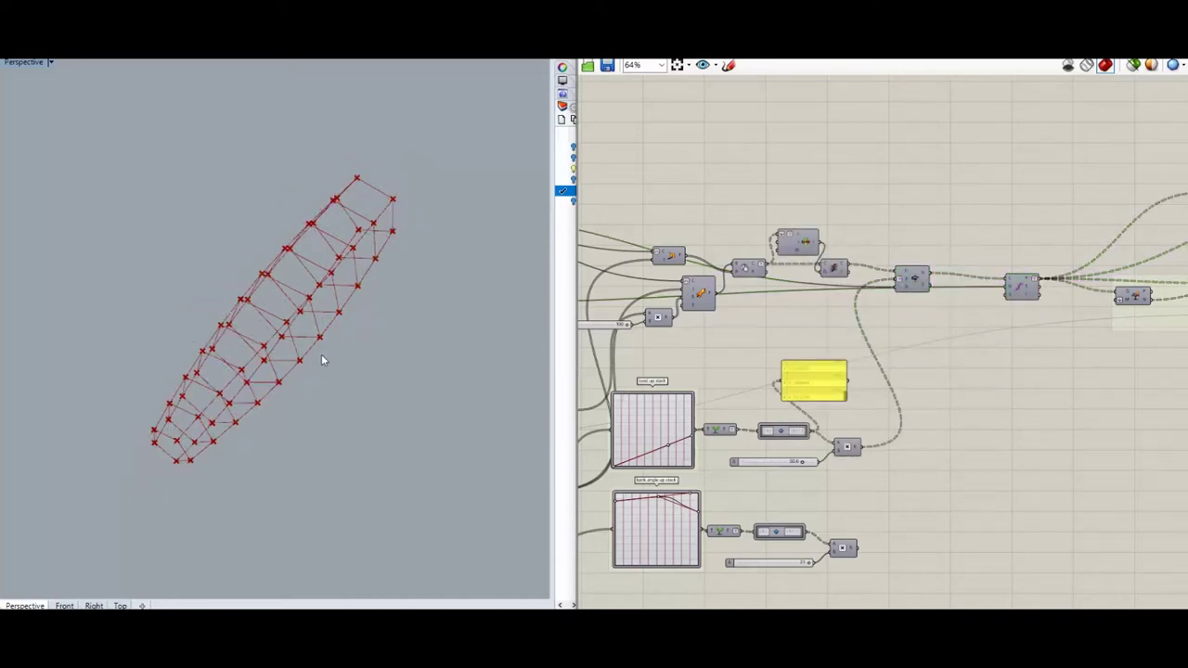
{"action": "scroll", "coordinate": [1020, 360], "scroll_direction": "down", "scroll_amount": 3}
{"action": "scroll", "coordinate": [659, 408], "scroll_direction": "up", "scroll_amount": 4}
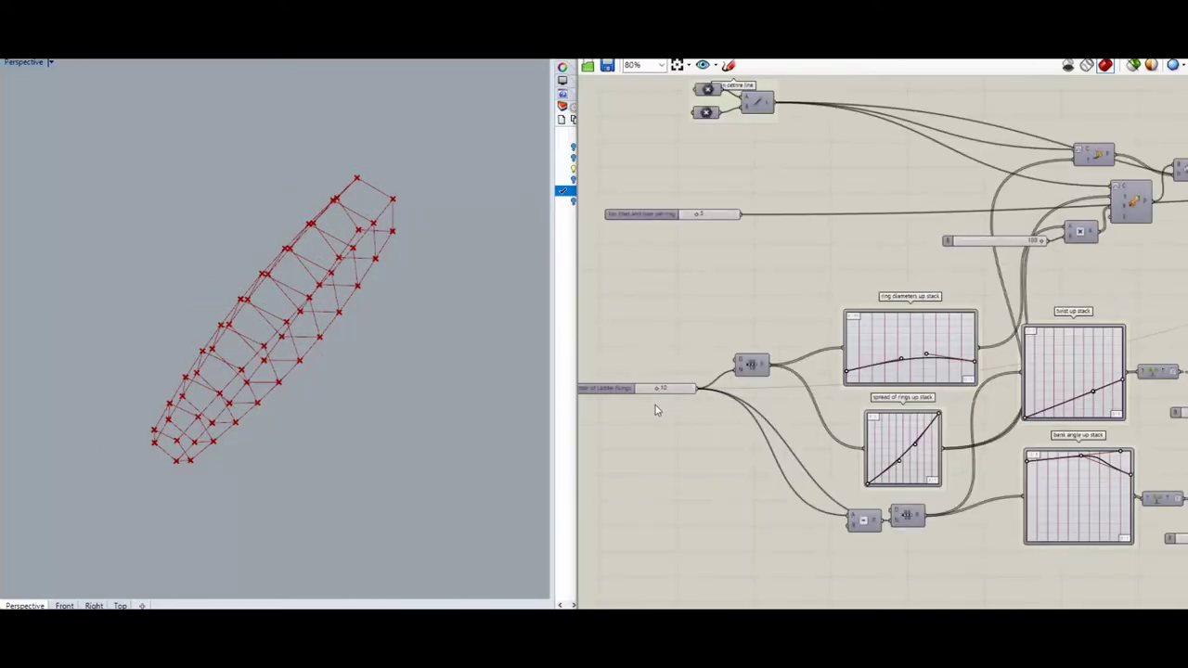
{"action": "left_click_drag", "start_coordinate": [659, 383], "coordinate": [650, 379]}
{"action": "scroll", "coordinate": [671, 338], "scroll_direction": "down", "scroll_amount": 4}
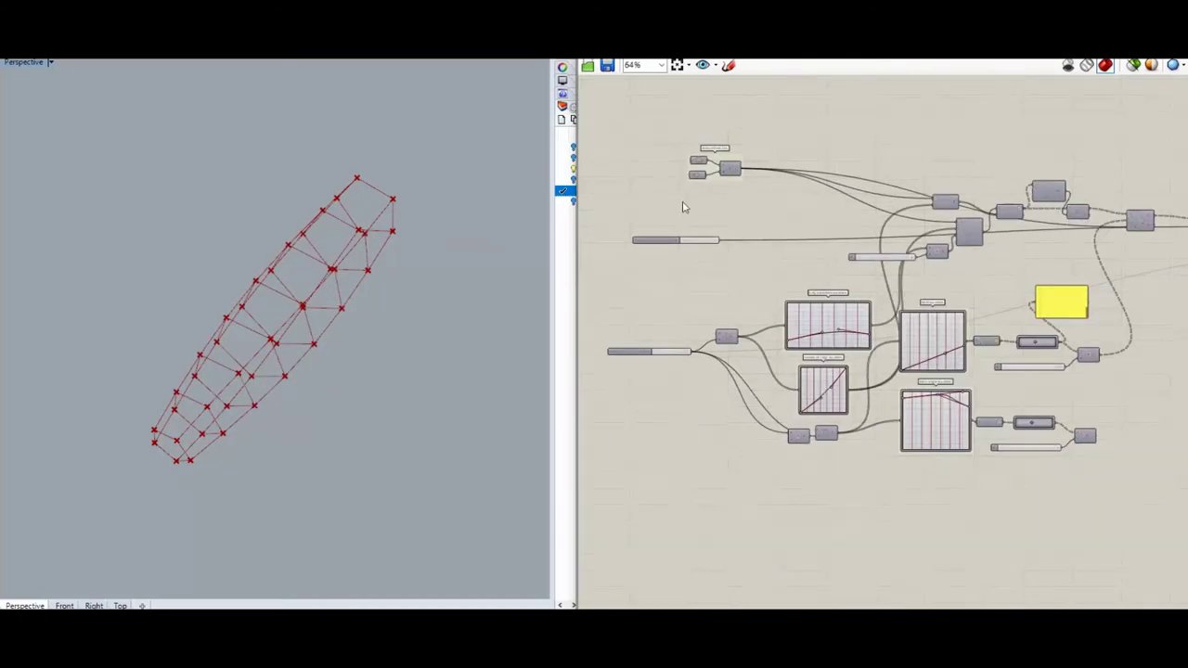
{"action": "scroll", "coordinate": [687, 214], "scroll_direction": "up", "scroll_amount": 4}
{"action": "mouse_move", "coordinate": [711, 303]}
{"action": "left_mouse_down"}
{"action": "mouse_move", "coordinate": [740, 304]}
{"action": "mouse_move", "coordinate": [711, 302]}
{"action": "left_mouse_up"}
{"action": "mouse_move", "coordinate": [641, 573]}
{"action": "left_mouse_down"}
{"action": "mouse_move", "coordinate": [661, 576]}
{"action": "mouse_move", "coordinate": [638, 573]}
{"action": "left_mouse_up"}
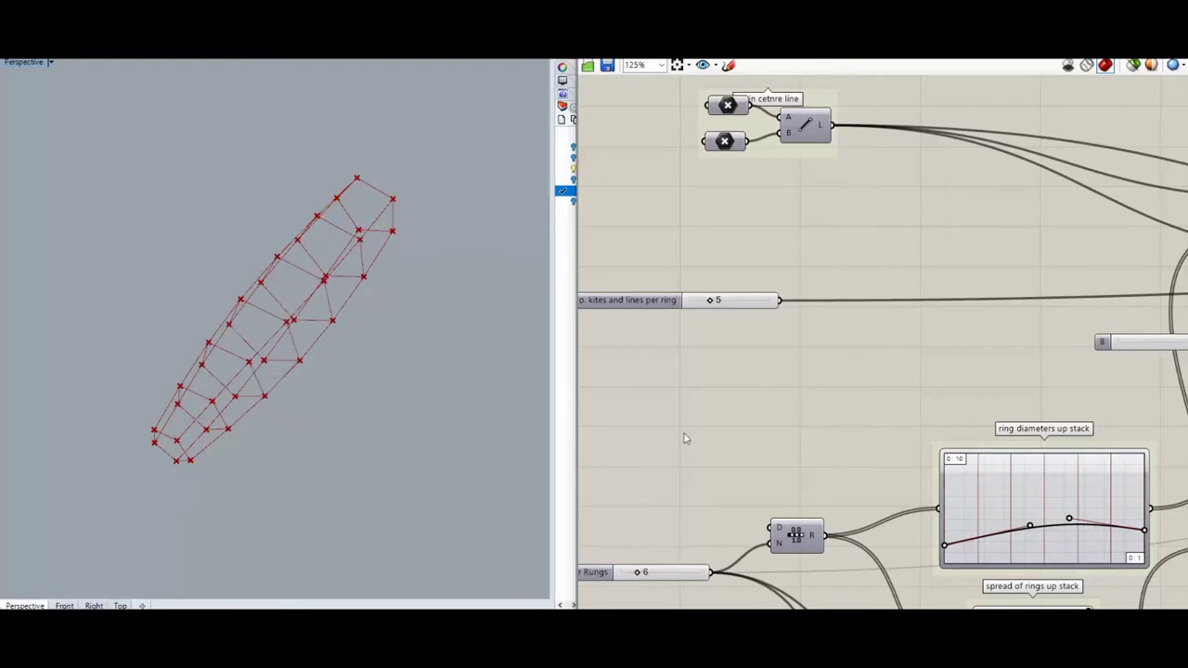
- Reshape the ring diameters up stack graph by raising the off-curve control handle near its right end
{"action": "mouse_move", "coordinate": [1069, 519]}
{"action": "left_mouse_down"}
{"action": "mouse_move", "coordinate": [1032, 485]}
{"action": "mouse_move", "coordinate": [1054, 496]}
{"action": "mouse_move", "coordinate": [1067, 529]}
{"action": "mouse_move", "coordinate": [1069, 506]}
{"action": "left_mouse_up"}
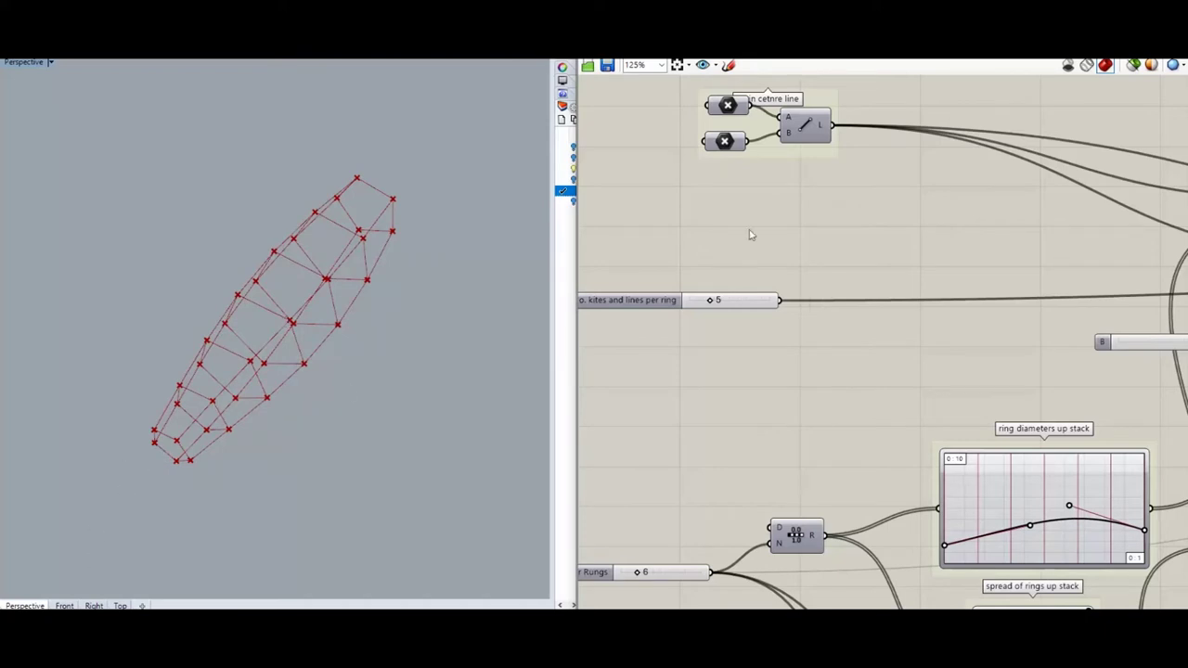
{"action": "scroll", "coordinate": [668, 253], "scroll_direction": "down", "scroll_amount": 5}
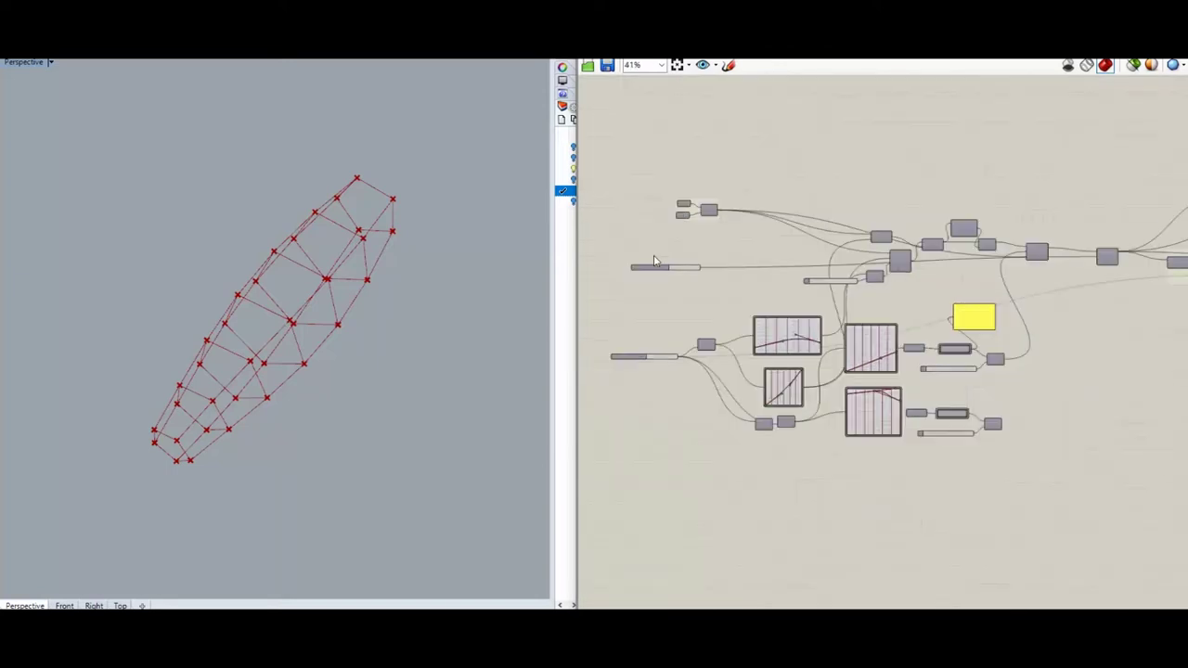
{"action": "scroll", "coordinate": [733, 341], "scroll_direction": "up", "scroll_amount": 3}
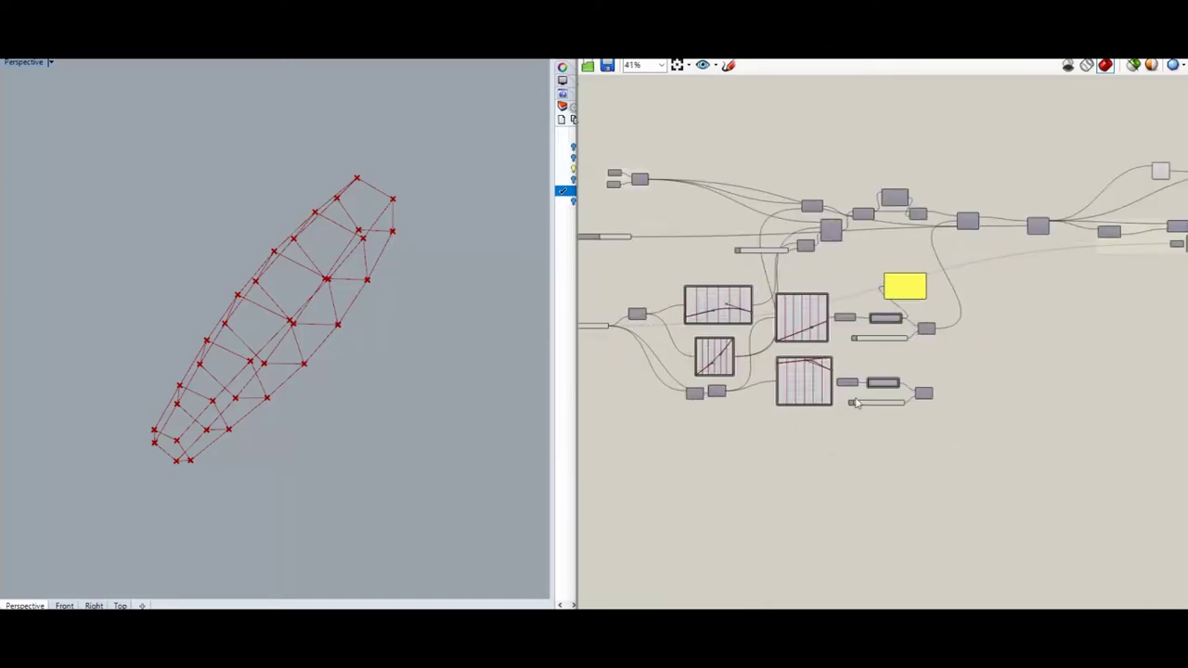
{"action": "scroll", "coordinate": [840, 376], "scroll_direction": "up", "scroll_amount": 3}
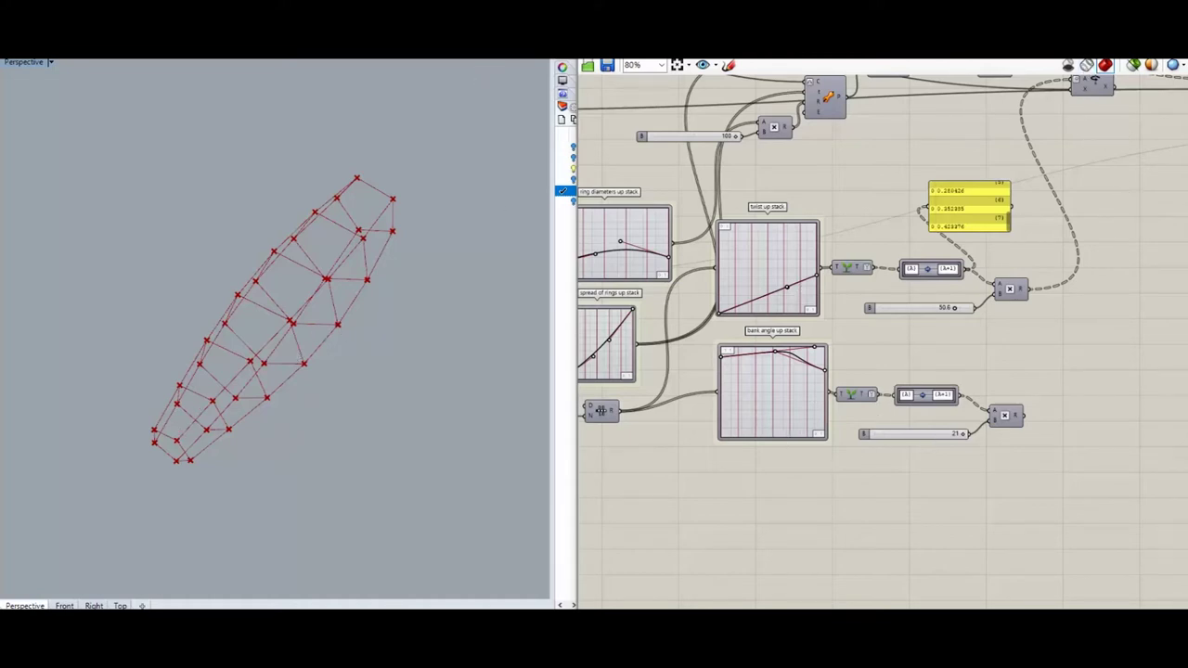
- Switch to the finished turbine definition and examine the bottom end line network below the main stack
{"action": "mouse_move", "coordinate": [1117, 121]}
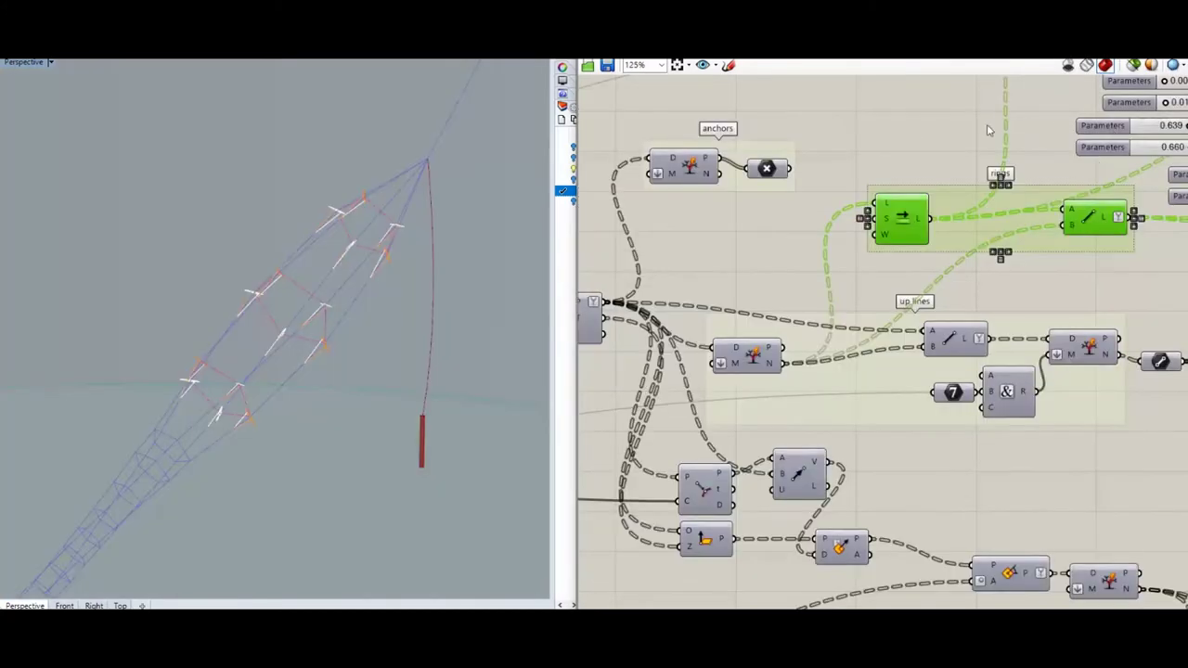
{"action": "scroll", "coordinate": [905, 125], "scroll_direction": "down", "scroll_amount": 2}
{"action": "scroll", "coordinate": [905, 125], "scroll_direction": "down", "scroll_amount": 5}
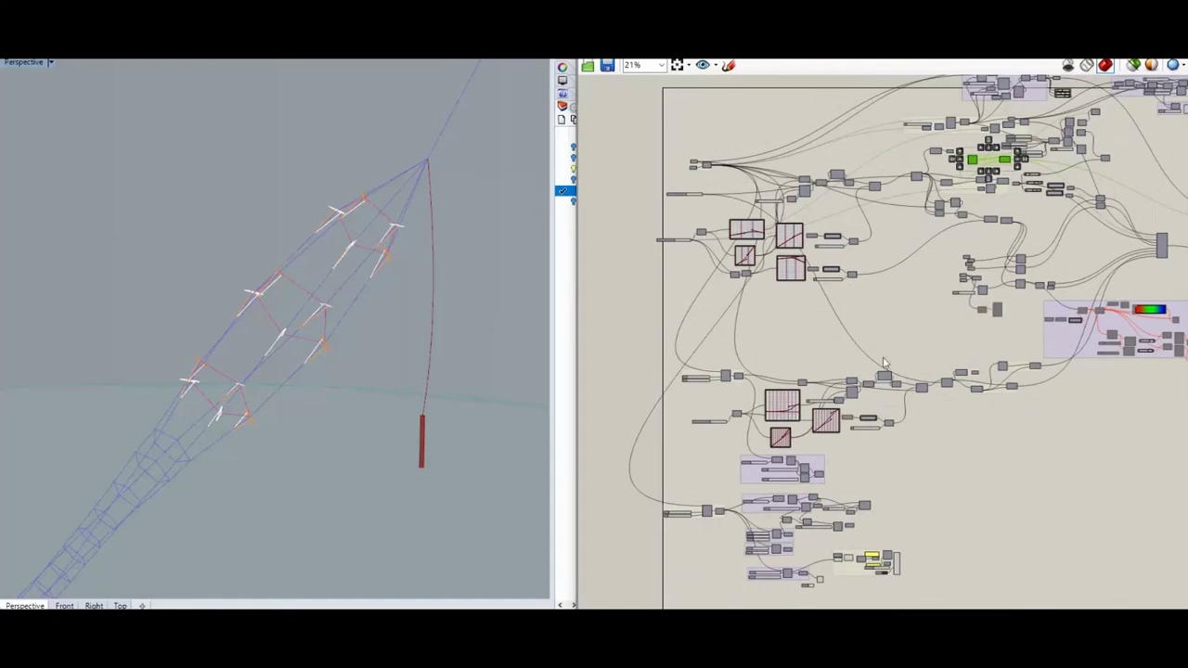
{"action": "left_click_drag", "start_coordinate": [1037, 351], "coordinate": [665, 455]}
{"action": "scroll", "coordinate": [725, 378], "scroll_direction": "up", "scroll_amount": 10}
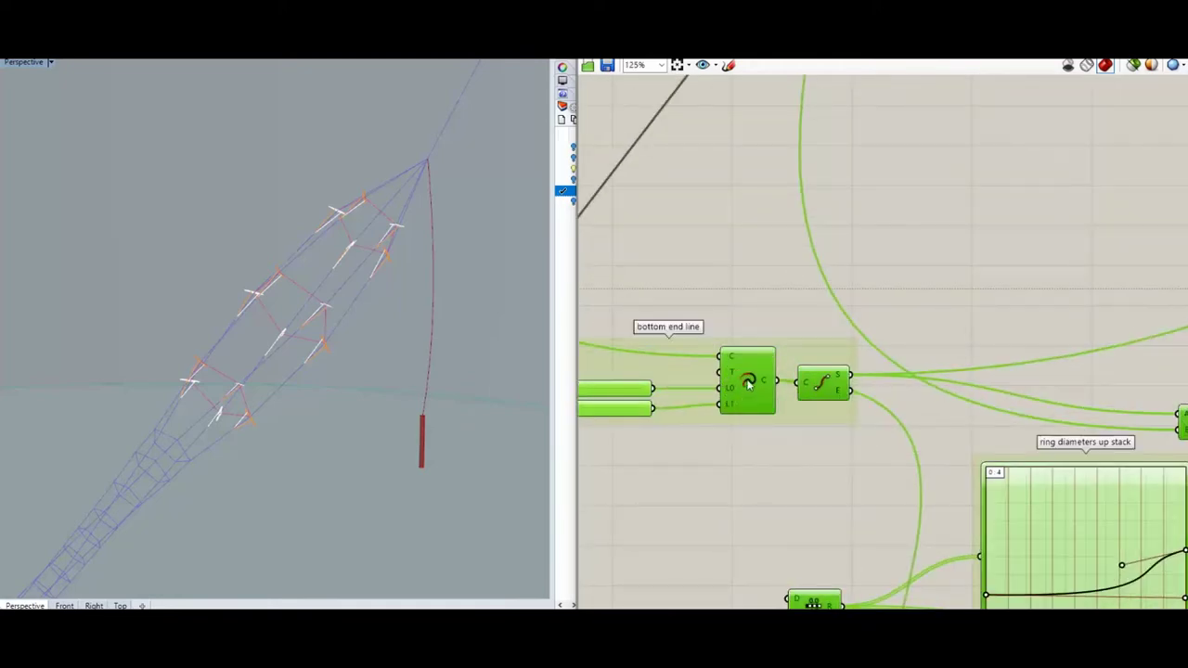
{"action": "scroll", "coordinate": [753, 404], "scroll_direction": "down", "scroll_amount": 10}
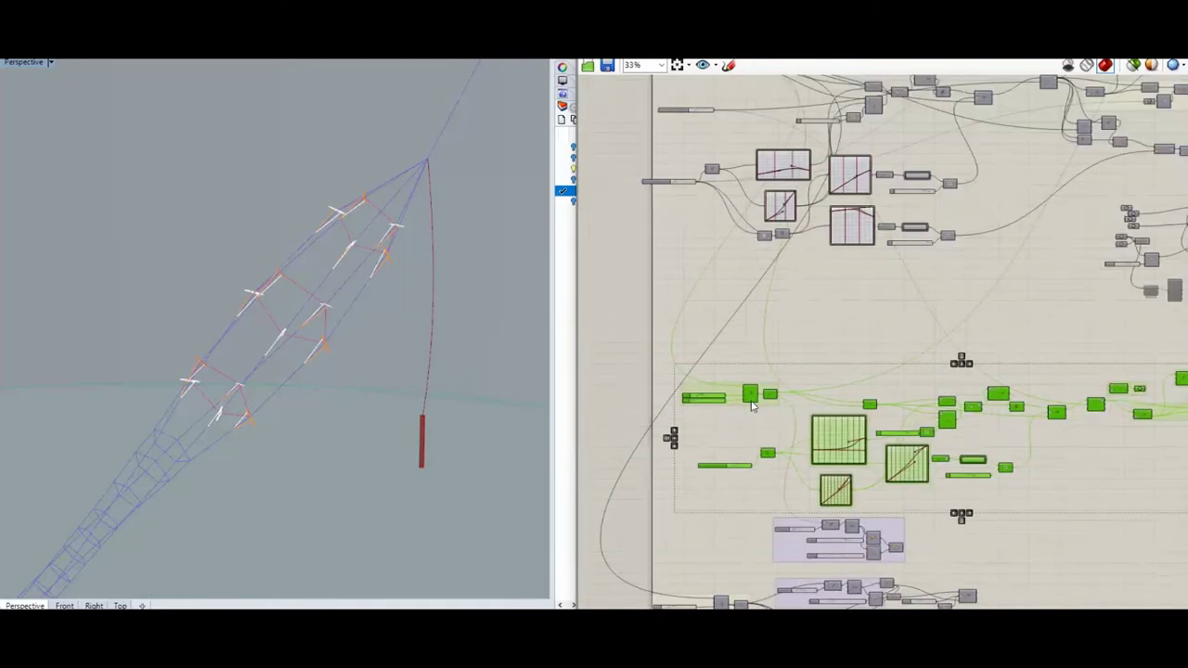
{"action": "scroll", "coordinate": [718, 188], "scroll_direction": "up", "scroll_amount": 8}
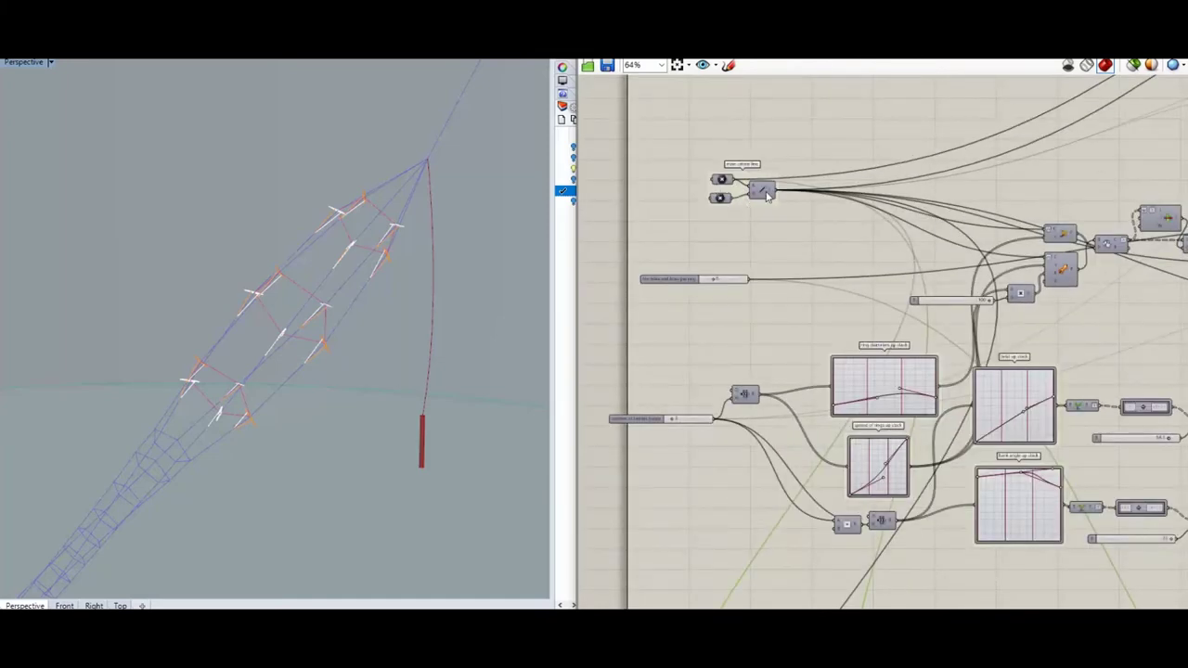
- Show the preview of the main centre line's Line component to locate it in the model, and hide it again
{"action": "left_click", "coordinate": [763, 191]}
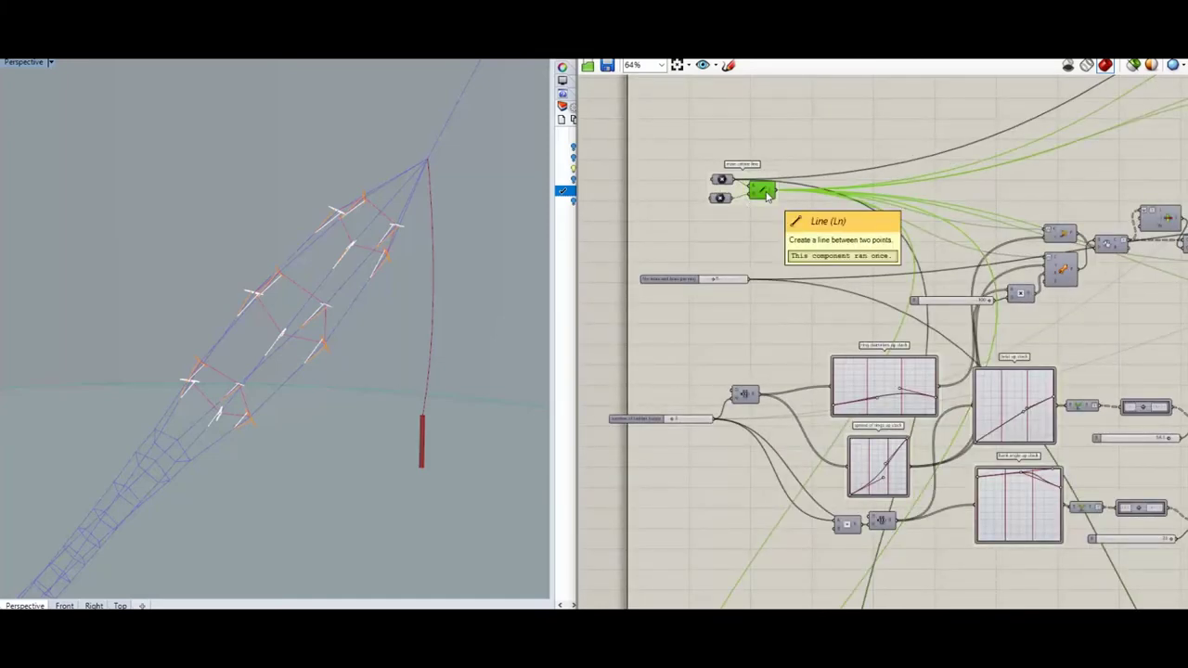
{"action": "right_click", "coordinate": [765, 193]}
{"action": "left_click", "coordinate": [805, 219]}
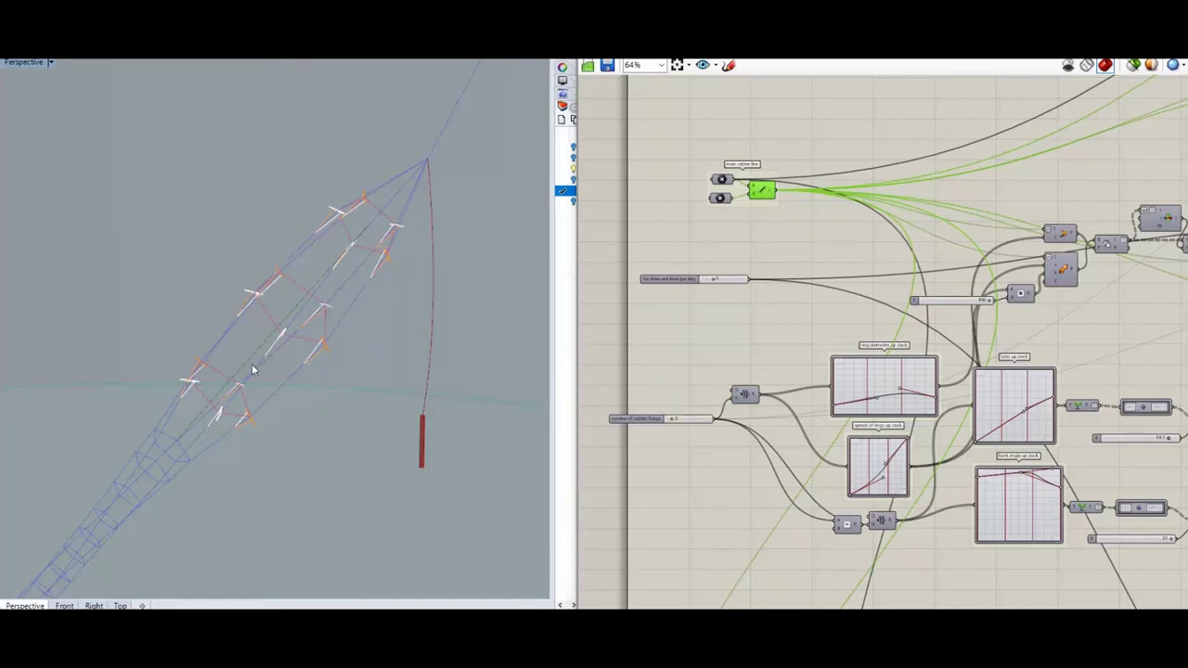
{"action": "right_click", "coordinate": [762, 192]}
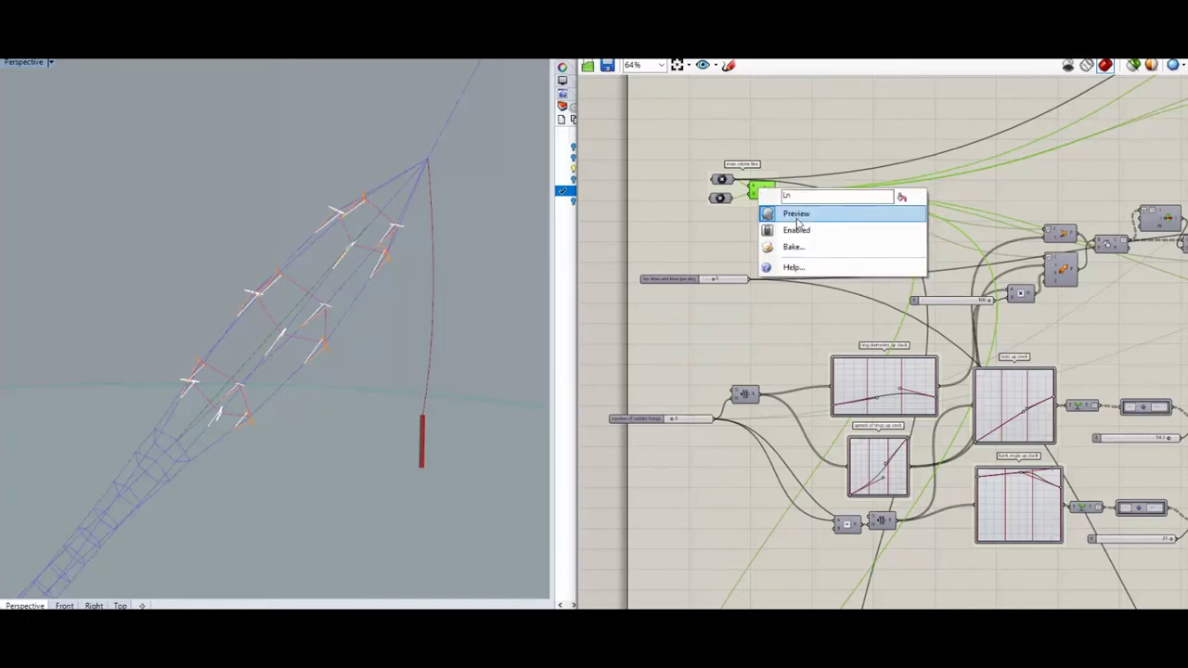
{"action": "left_click", "coordinate": [797, 215]}
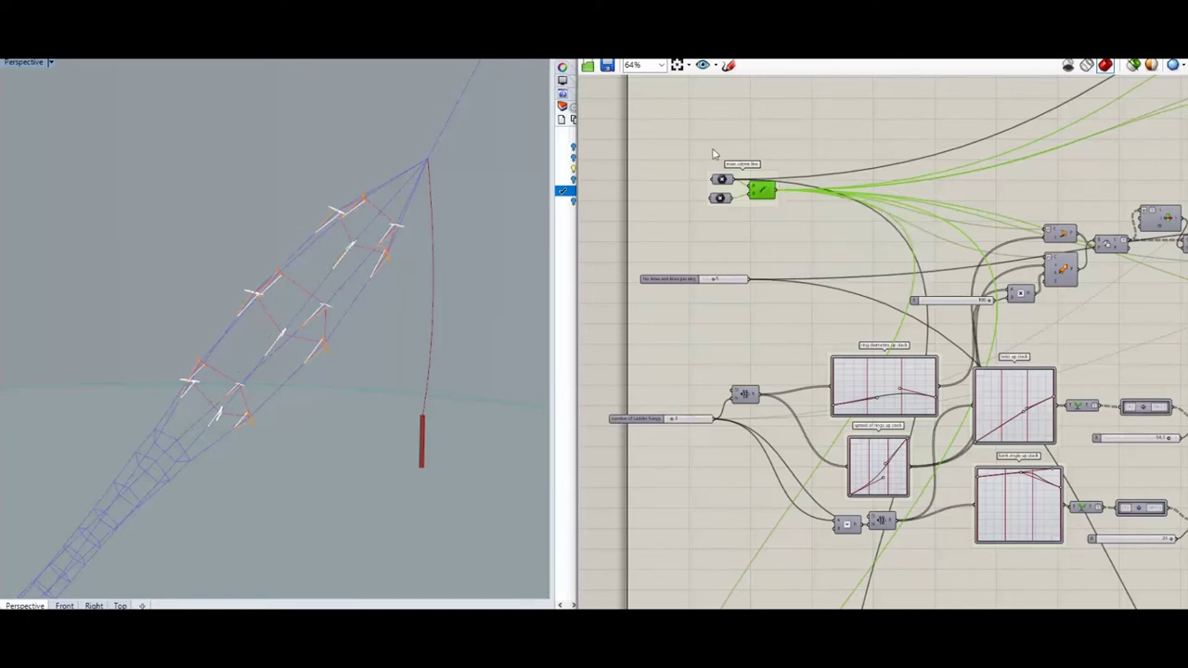
- Select and copy the whole bottom end line network, including its sliders and graph mappers, from the finished definition
{"action": "scroll", "coordinate": [714, 151], "scroll_direction": "down", "scroll_amount": 3}
{"action": "scroll", "coordinate": [803, 397], "scroll_direction": "up", "scroll_amount": 2}
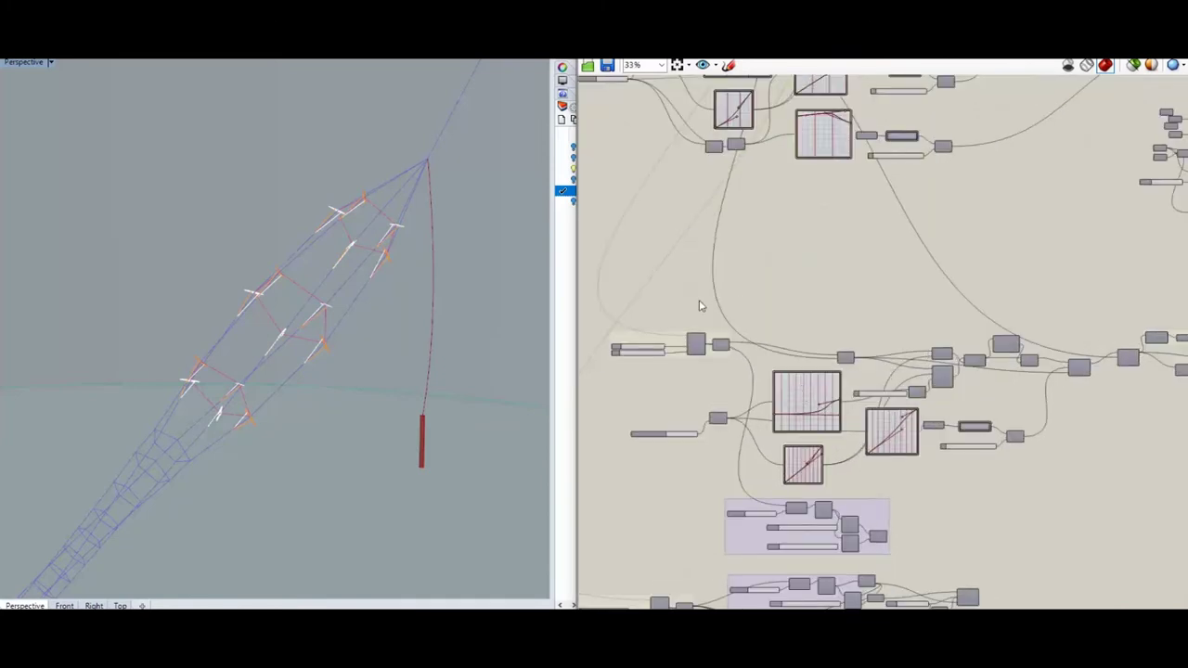
{"action": "scroll", "coordinate": [701, 306], "scroll_direction": "down", "scroll_amount": 2}
{"action": "left_click_drag", "start_coordinate": [1089, 295], "coordinate": [643, 425]}
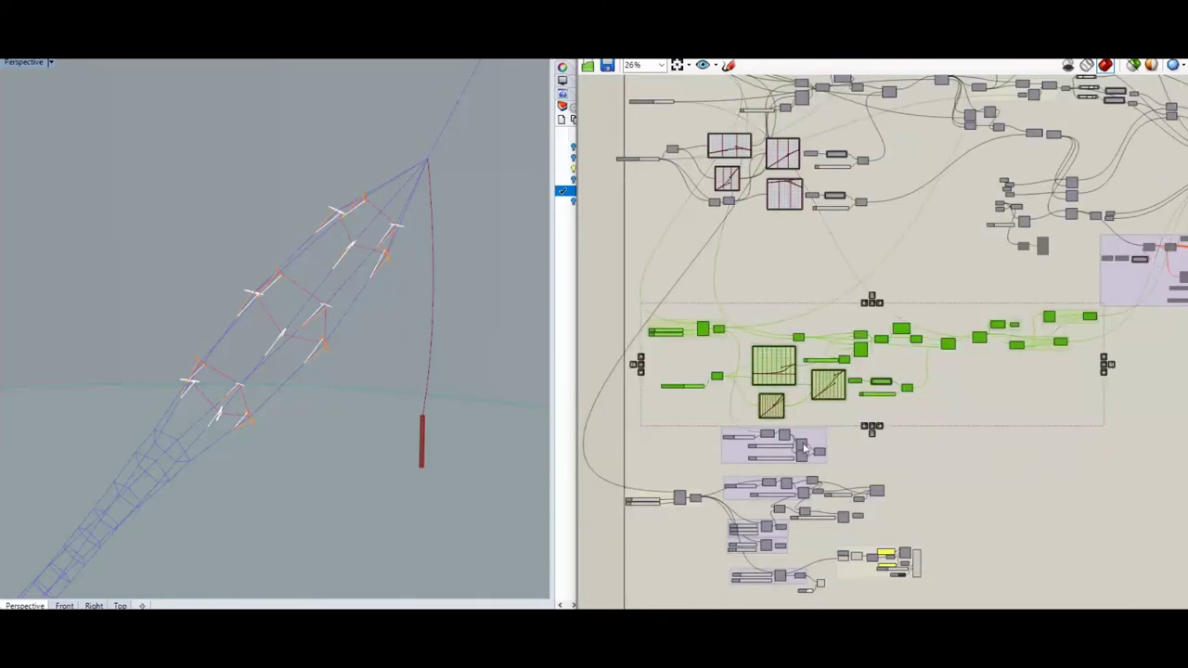
{"action": "scroll", "coordinate": [804, 449], "scroll_direction": "up", "scroll_amount": 3}
{"action": "scroll", "coordinate": [777, 448], "scroll_direction": "down", "scroll_amount": 4}
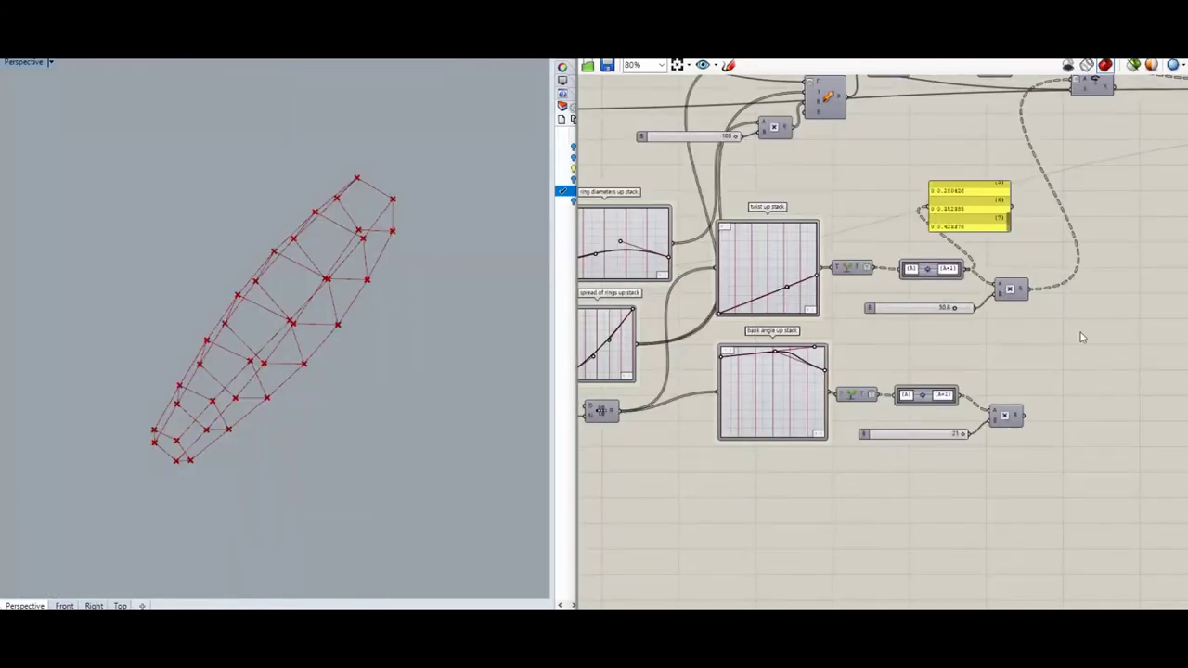
- Paste the copied bottom end line network into the working definition and position it below the existing stack network
{"action": "scroll", "coordinate": [1119, 294], "scroll_direction": "down", "scroll_amount": 3}
{"action": "scroll", "coordinate": [736, 249], "scroll_direction": "down", "scroll_amount": 2}
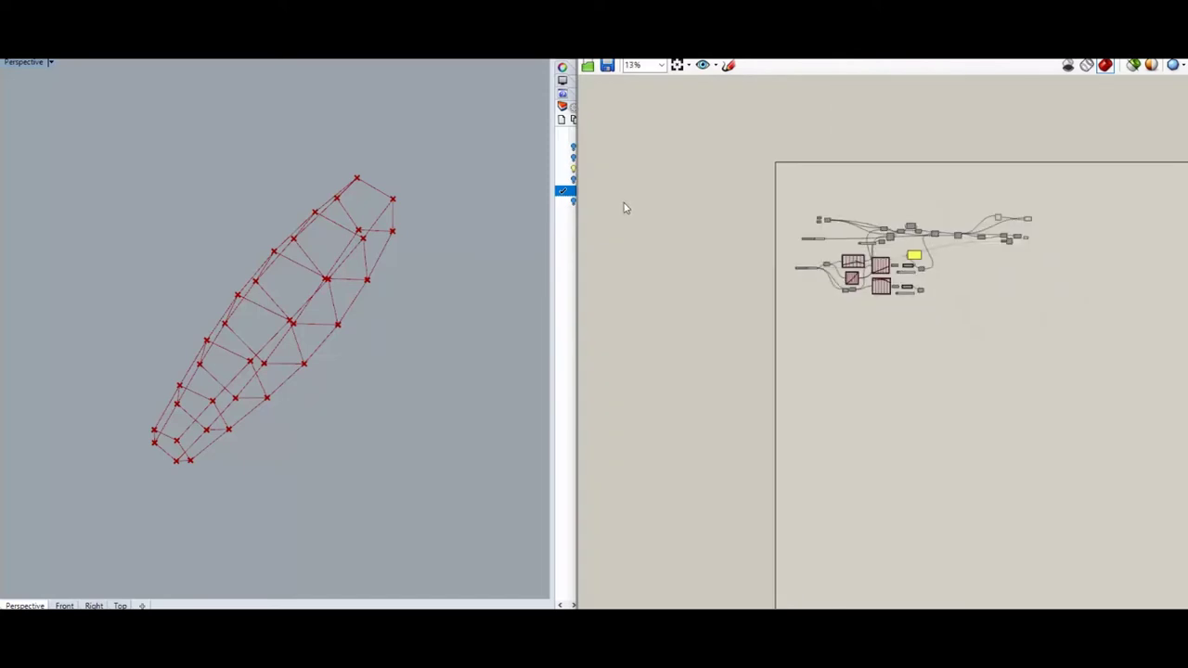
{"action": "key", "text": "ctrl+v"}
{"action": "left_click_drag", "start_coordinate": [858, 368], "coordinate": [872, 365]}
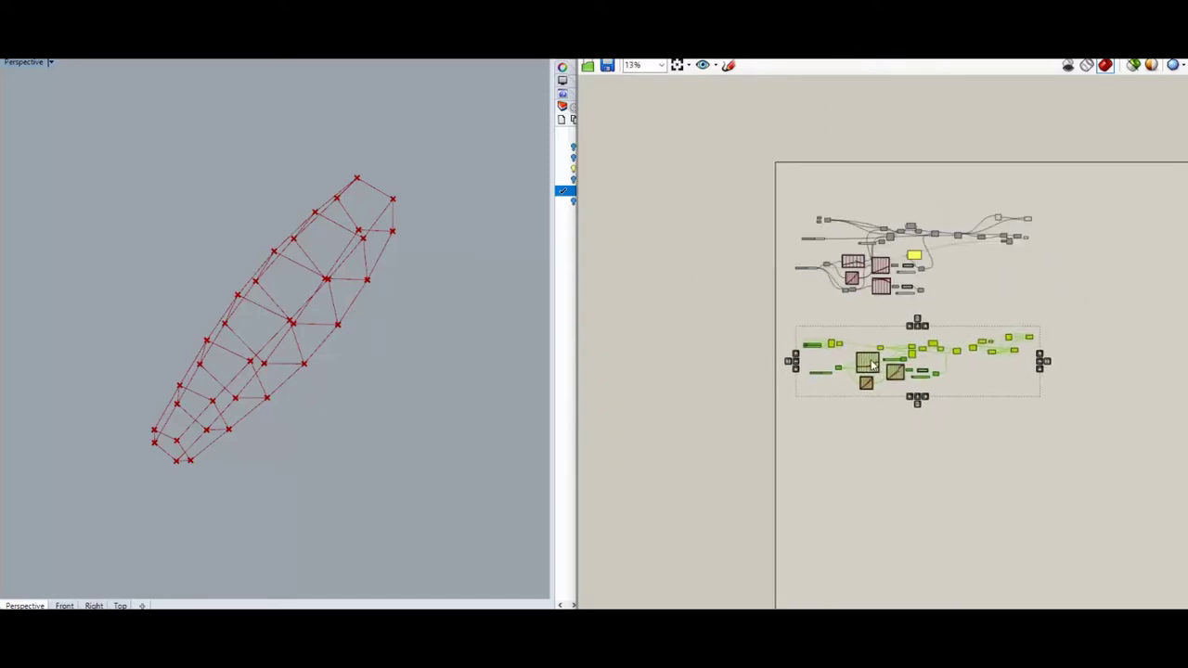
{"action": "left_click", "coordinate": [810, 319]}
- Connect the main centre line's Line output to the curve input of the pasted bottom end line Extend Curve component
{"action": "scroll", "coordinate": [833, 226], "scroll_direction": "up", "scroll_amount": 4}
{"action": "scroll", "coordinate": [888, 159], "scroll_direction": "down", "scroll_amount": 4}
{"action": "left_click_drag", "start_coordinate": [825, 221], "coordinate": [940, 327]}
{"action": "scroll", "coordinate": [848, 287], "scroll_direction": "up", "scroll_amount": 5}
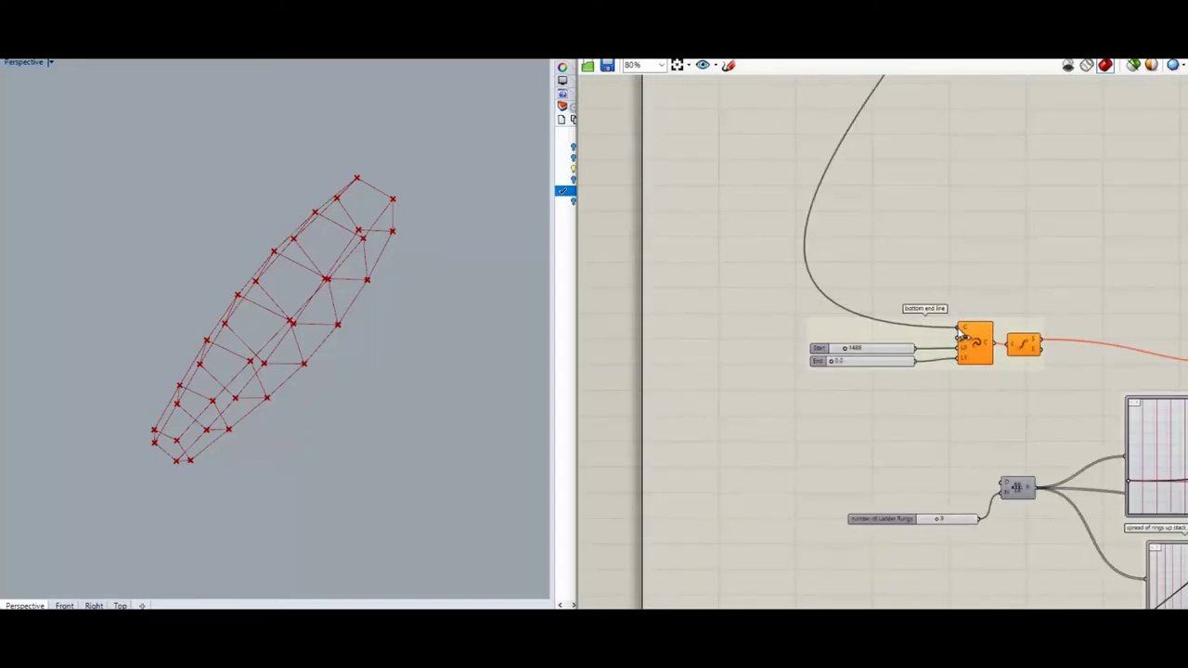
- Move the pasted Line component slightly closer to the End Points component that feeds it
{"action": "scroll", "coordinate": [737, 267], "scroll_direction": "down", "scroll_amount": 5}
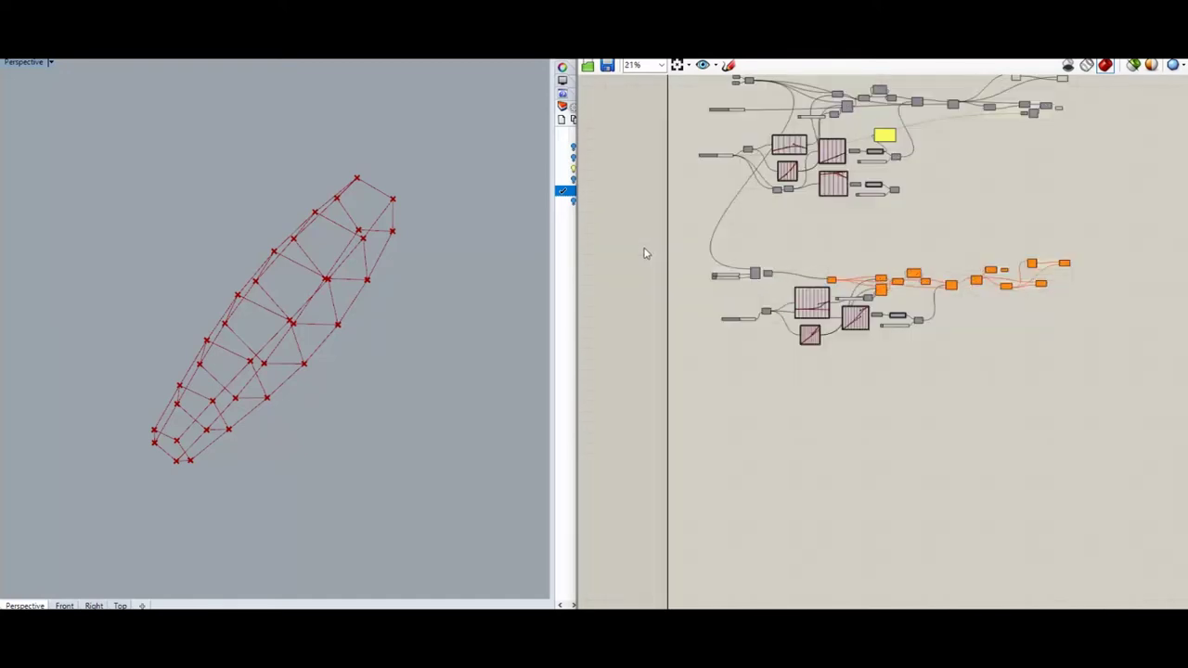
{"action": "scroll", "coordinate": [889, 290], "scroll_direction": "up", "scroll_amount": 4}
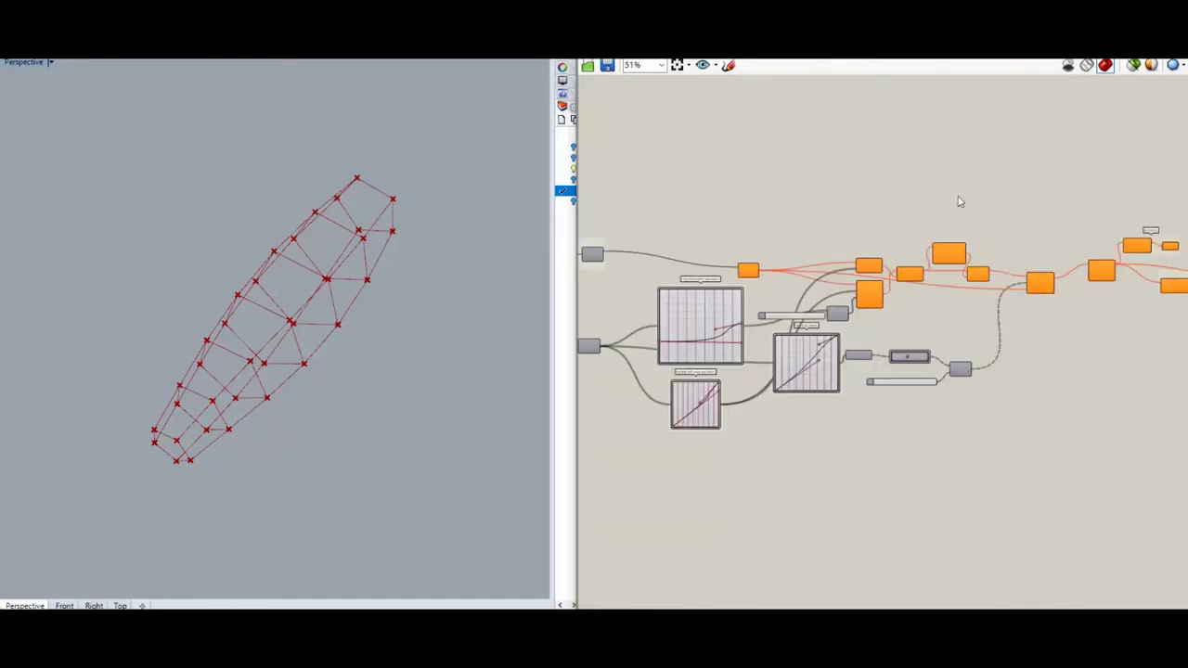
{"action": "scroll", "coordinate": [981, 73], "scroll_direction": "up", "scroll_amount": 2}
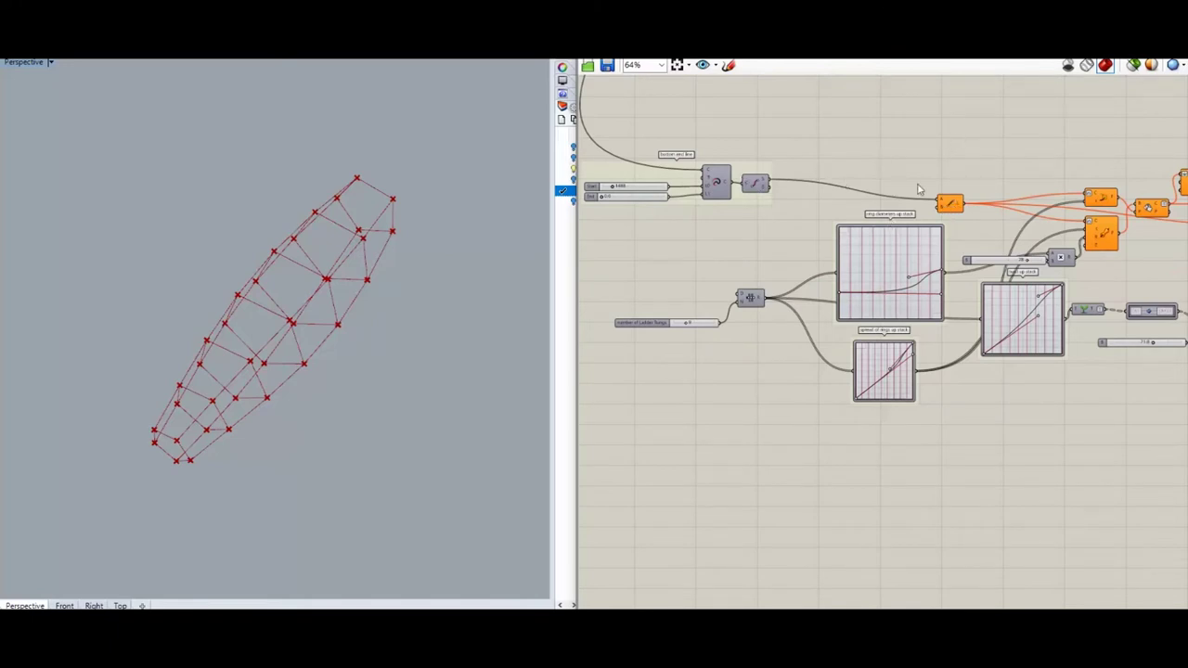
{"action": "left_click_drag", "start_coordinate": [949, 204], "coordinate": [916, 186]}
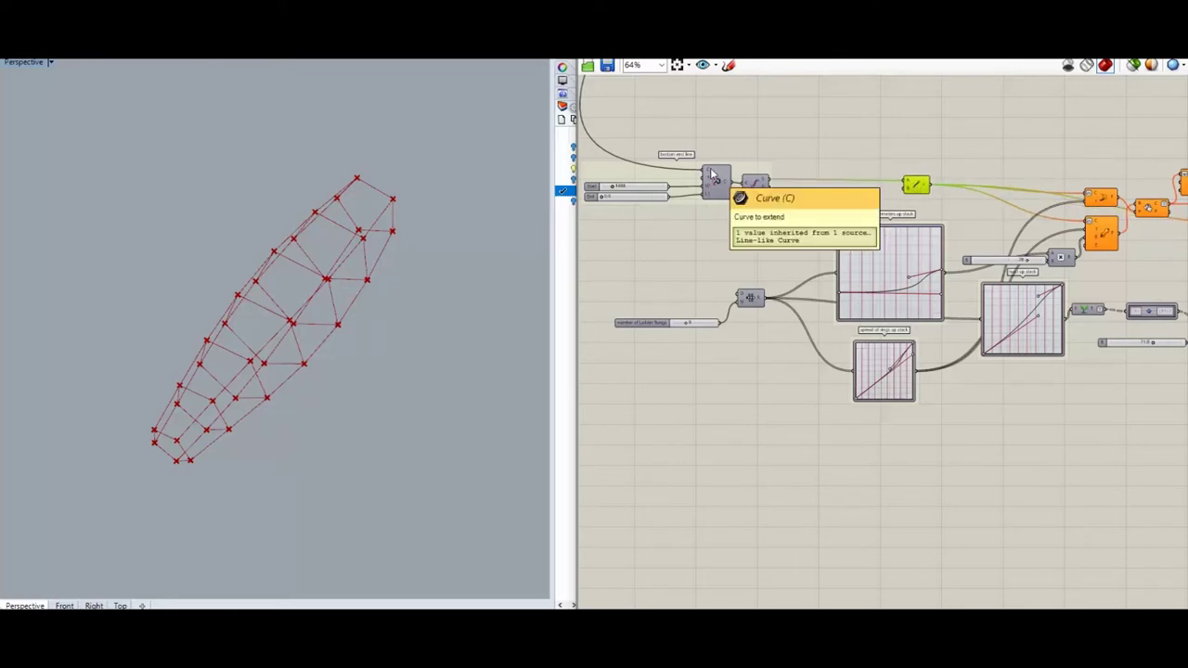
- Turn on the preview of the bottom end line's Extend Curve component and select the Line component after End Points
{"action": "left_click", "coordinate": [716, 182]}
{"action": "right_click", "coordinate": [716, 182]}
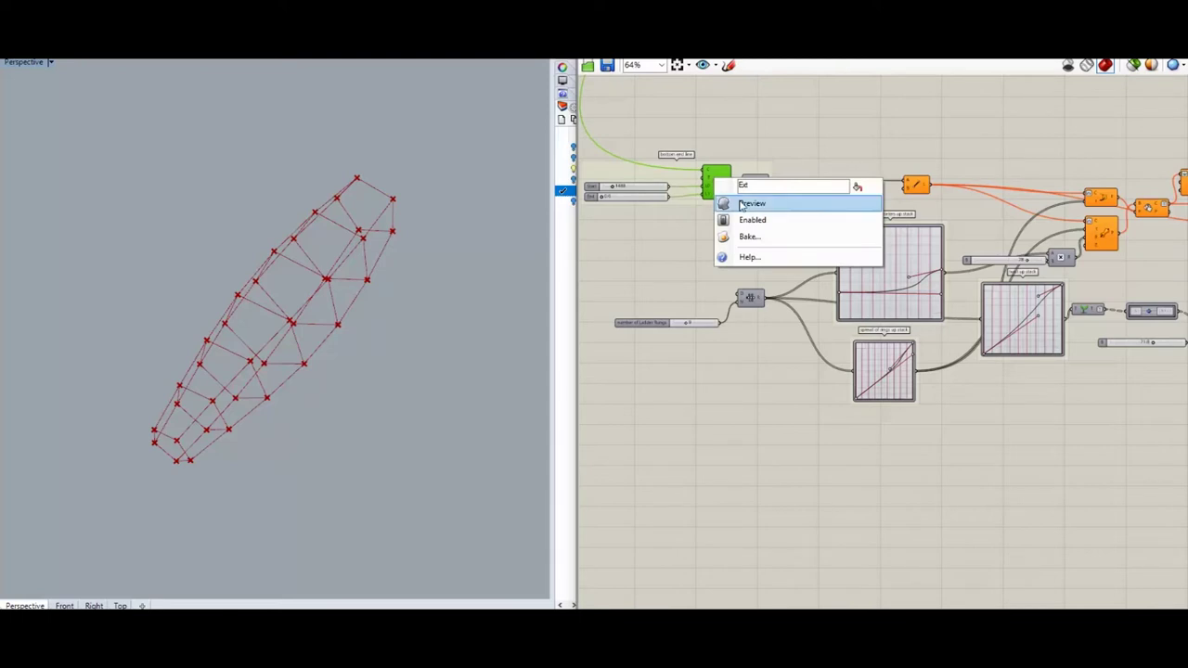
{"action": "left_click", "coordinate": [741, 202]}
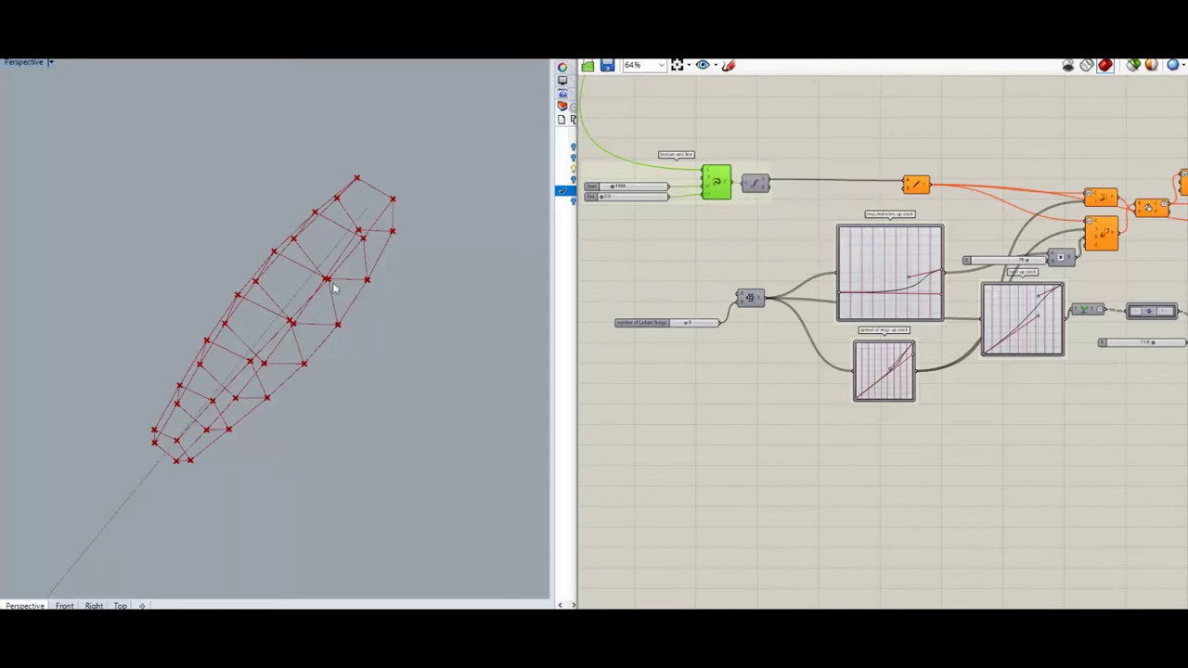
{"action": "right_click_drag", "start_coordinate": [613, 240], "coordinate": [697, 247]}
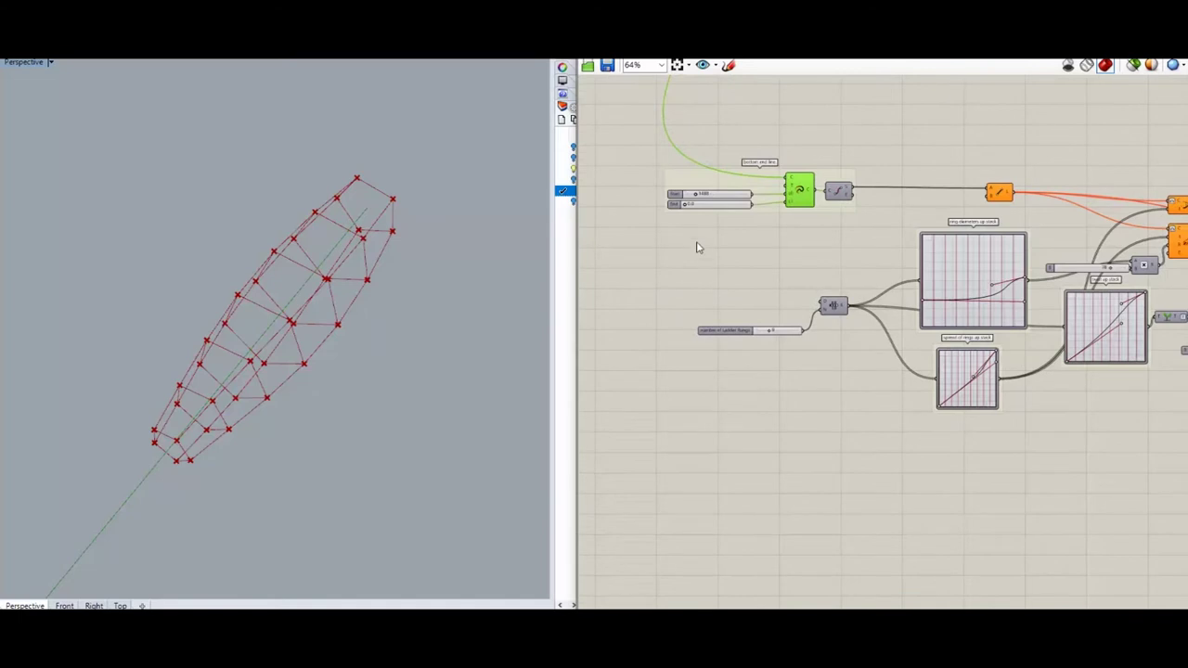
{"action": "left_click", "coordinate": [1001, 193]}
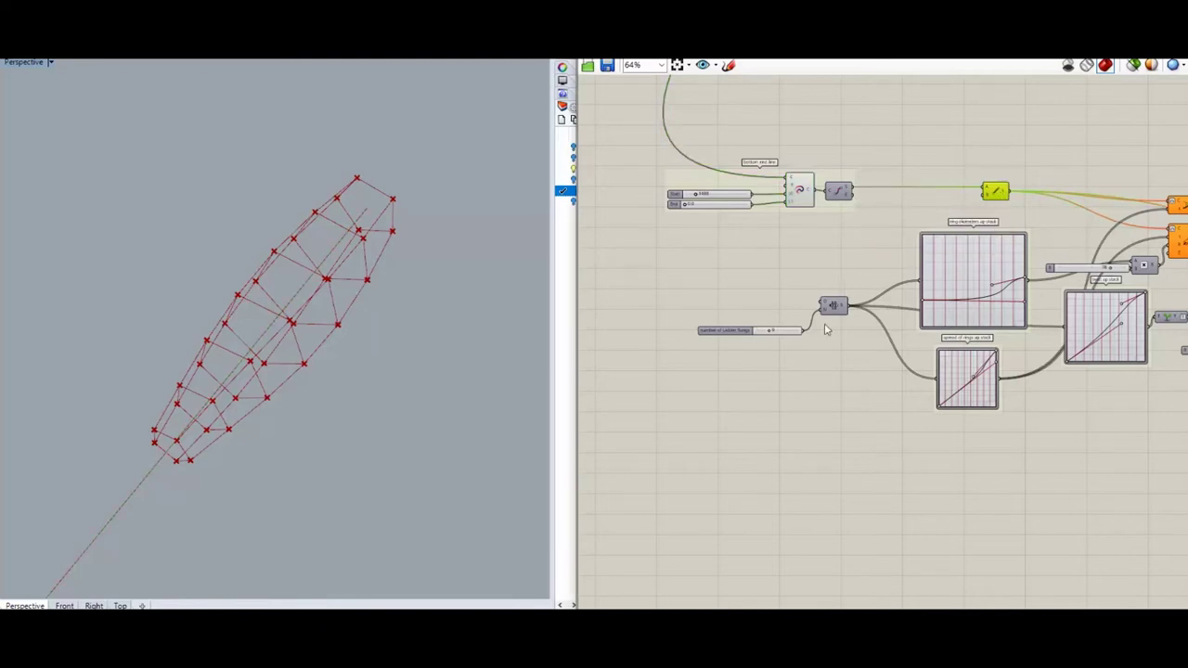
- Connect the first point parameter of the main centre line to the B input of the bottom end line's Line component
{"action": "scroll", "coordinate": [824, 329], "scroll_direction": "down", "scroll_amount": 3}
{"action": "scroll", "coordinate": [806, 160], "scroll_direction": "up", "scroll_amount": 6}
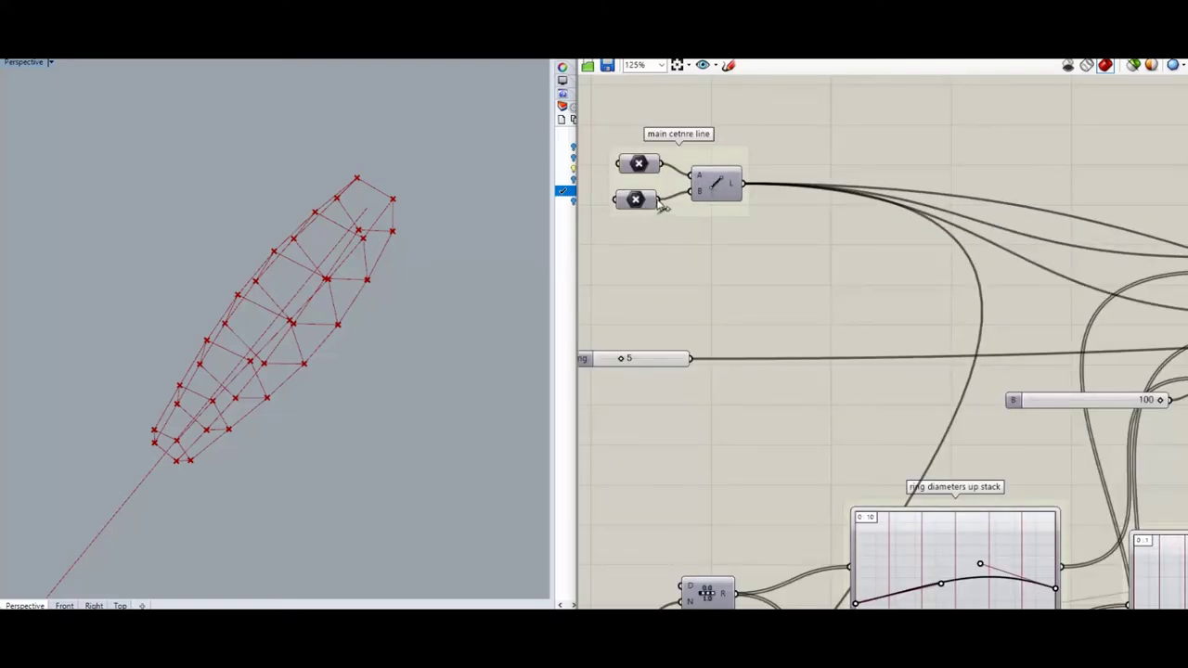
{"action": "left_click", "coordinate": [639, 164]}
{"action": "right_click", "coordinate": [639, 164]}
{"action": "key", "text": "Escape"}
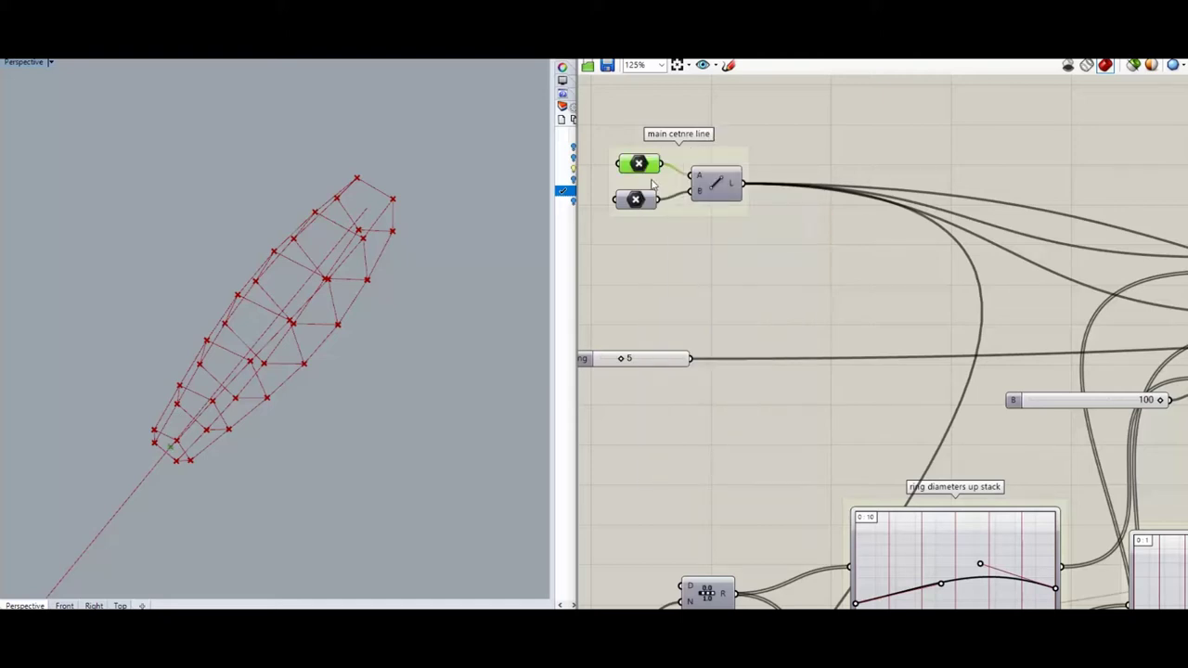
{"action": "left_click_drag", "start_coordinate": [666, 168], "coordinate": [825, 442]}
{"action": "scroll", "coordinate": [737, 117], "scroll_direction": "down", "scroll_amount": 4}
{"action": "scroll", "coordinate": [777, 262], "scroll_direction": "up", "scroll_amount": 3}
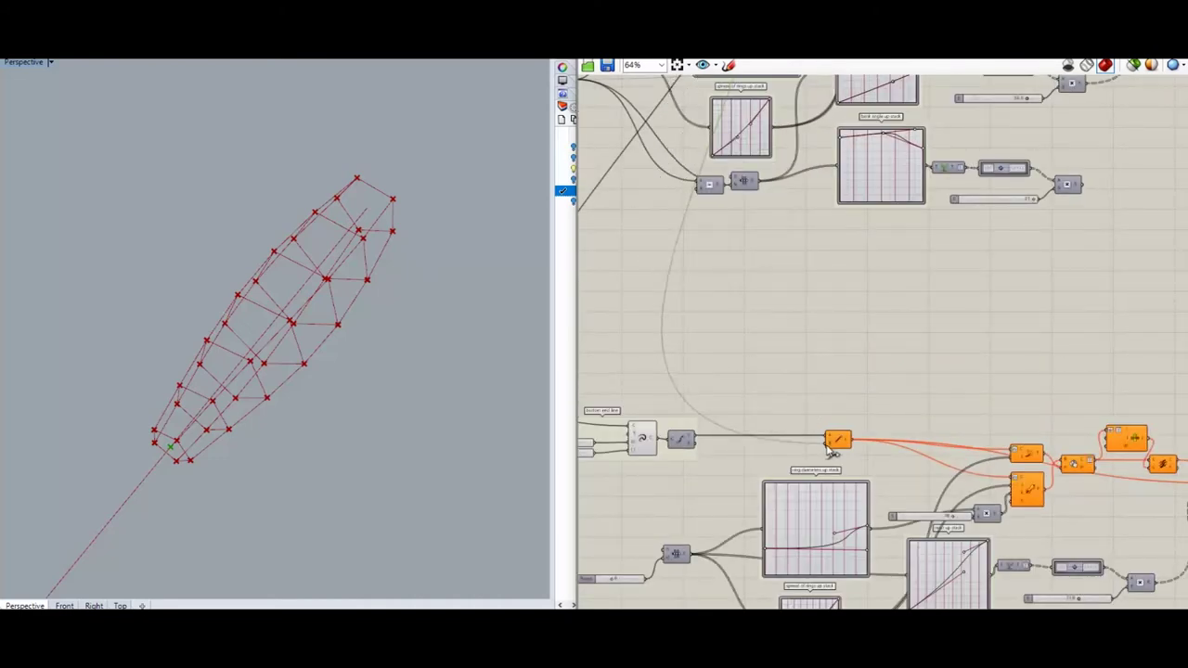
- Turn on the previews of the Line components in the bottom network's rings and up lines groups
{"action": "scroll", "coordinate": [716, 312], "scroll_direction": "down", "scroll_amount": 4}
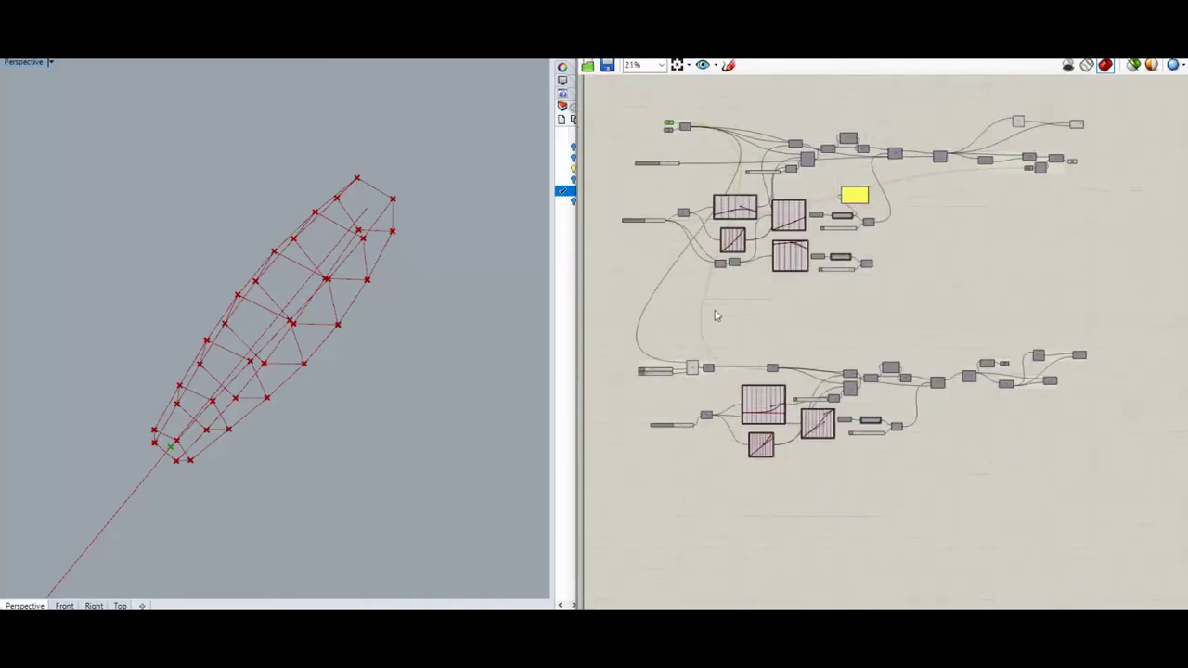
{"action": "scroll", "coordinate": [1002, 297], "scroll_direction": "up", "scroll_amount": 6}
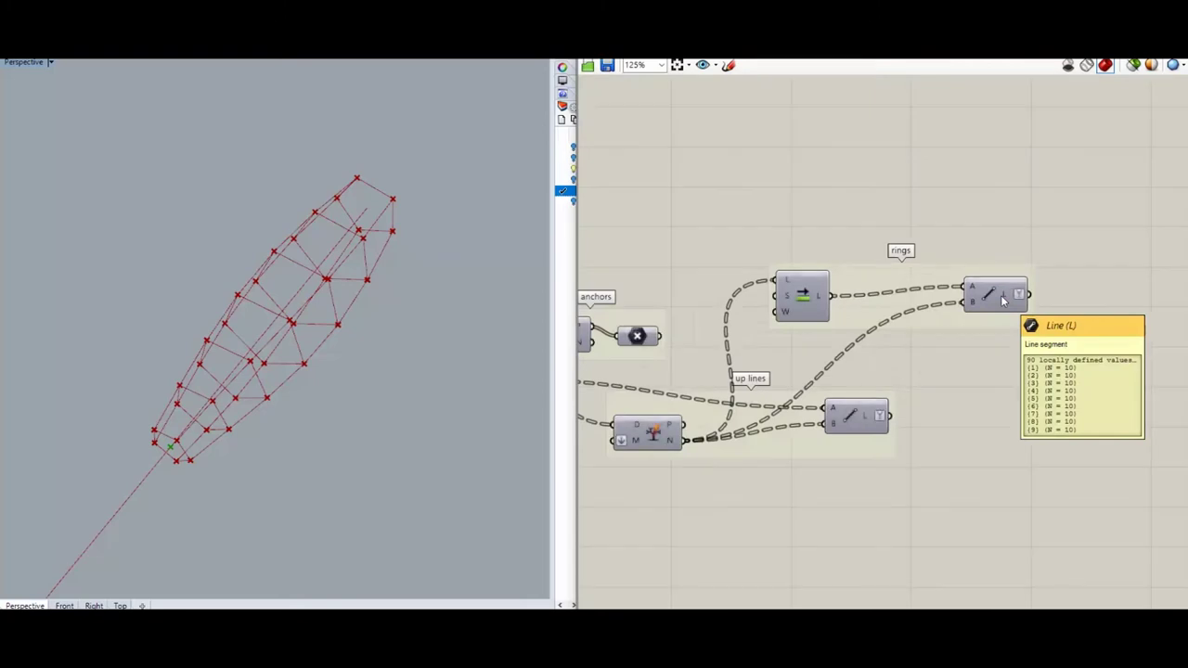
{"action": "right_click", "coordinate": [1000, 295]}
{"action": "right_click", "coordinate": [993, 295]}
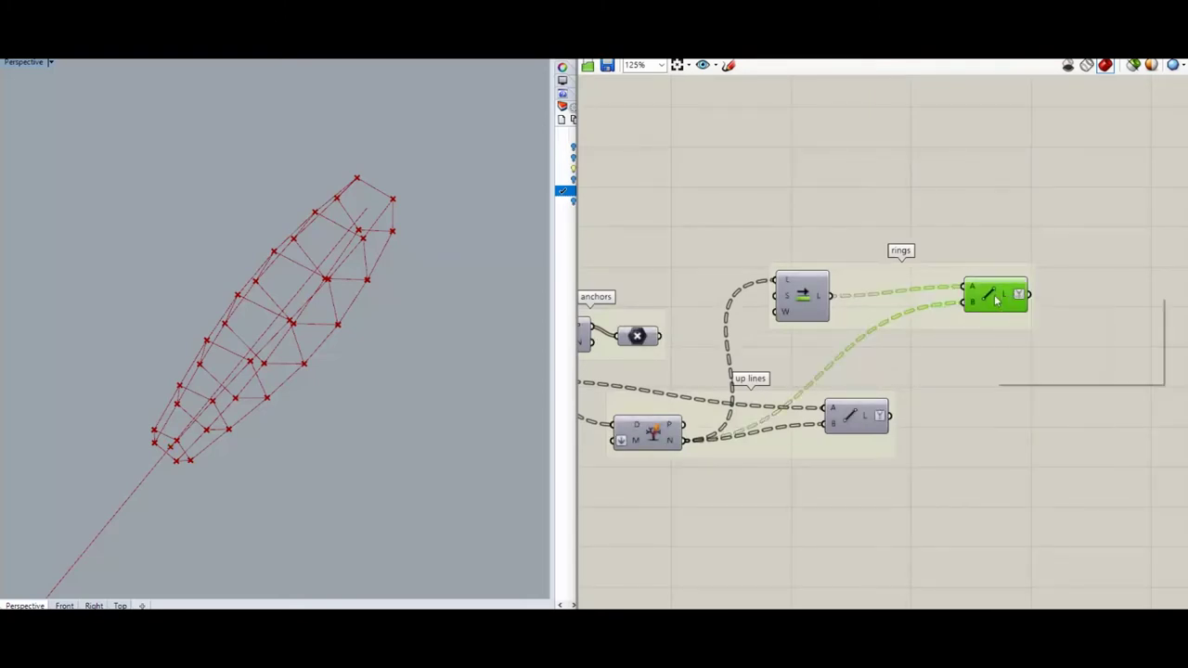
{"action": "right_click", "coordinate": [994, 294]}
{"action": "left_click", "coordinate": [1030, 321]}
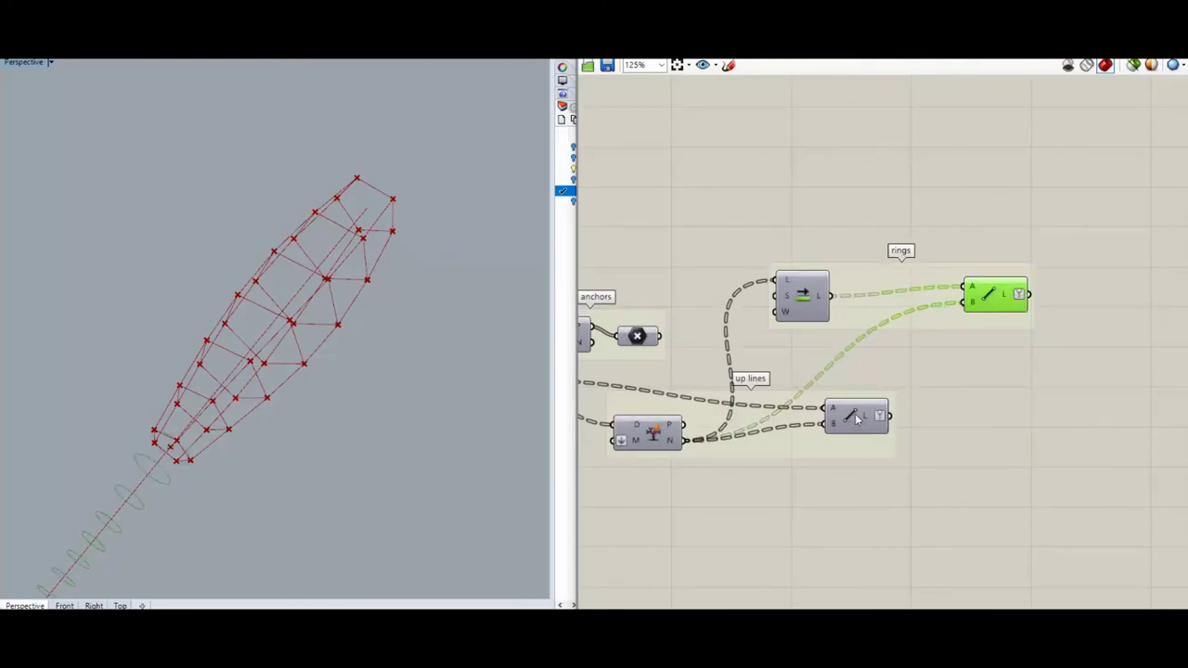
{"action": "right_click", "coordinate": [855, 415]}
{"action": "left_click", "coordinate": [891, 440]}
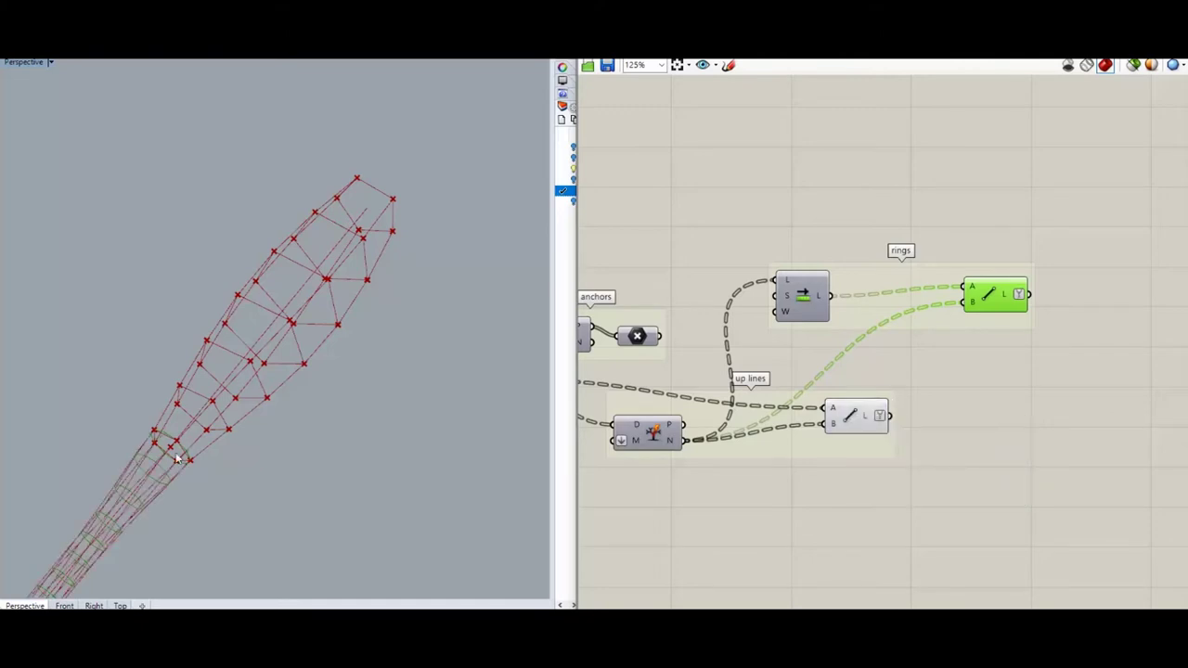
{"action": "scroll", "coordinate": [400, 411], "scroll_direction": "down", "scroll_amount": 2}
{"action": "right_click_drag", "start_coordinate": [399, 411], "coordinate": [332, 334]}
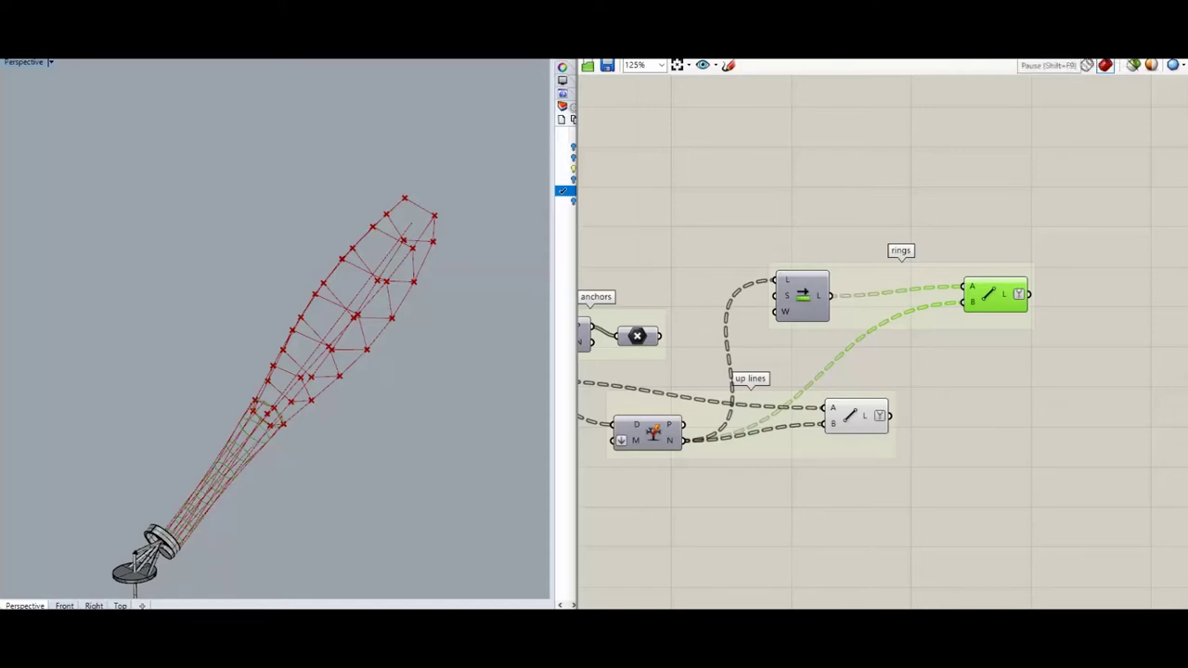
- Set the bottom end line's Start slider to 1323
{"action": "scroll", "coordinate": [1061, 179], "scroll_direction": "down", "scroll_amount": 10}
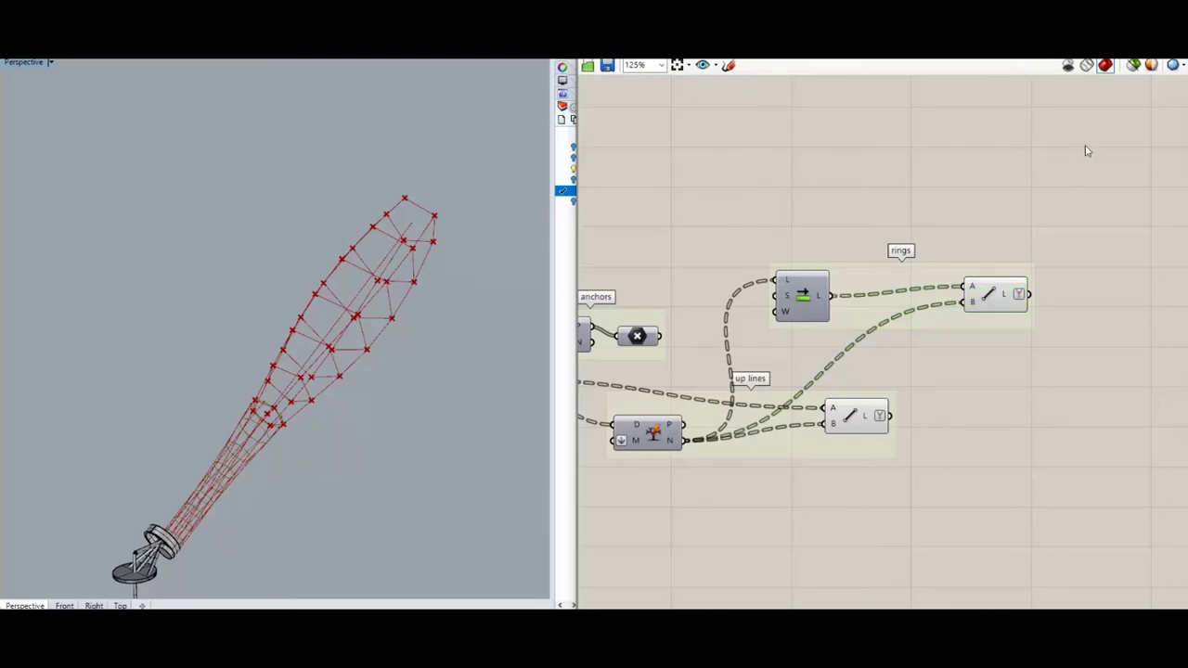
{"action": "scroll", "coordinate": [744, 166], "scroll_direction": "up", "scroll_amount": 10}
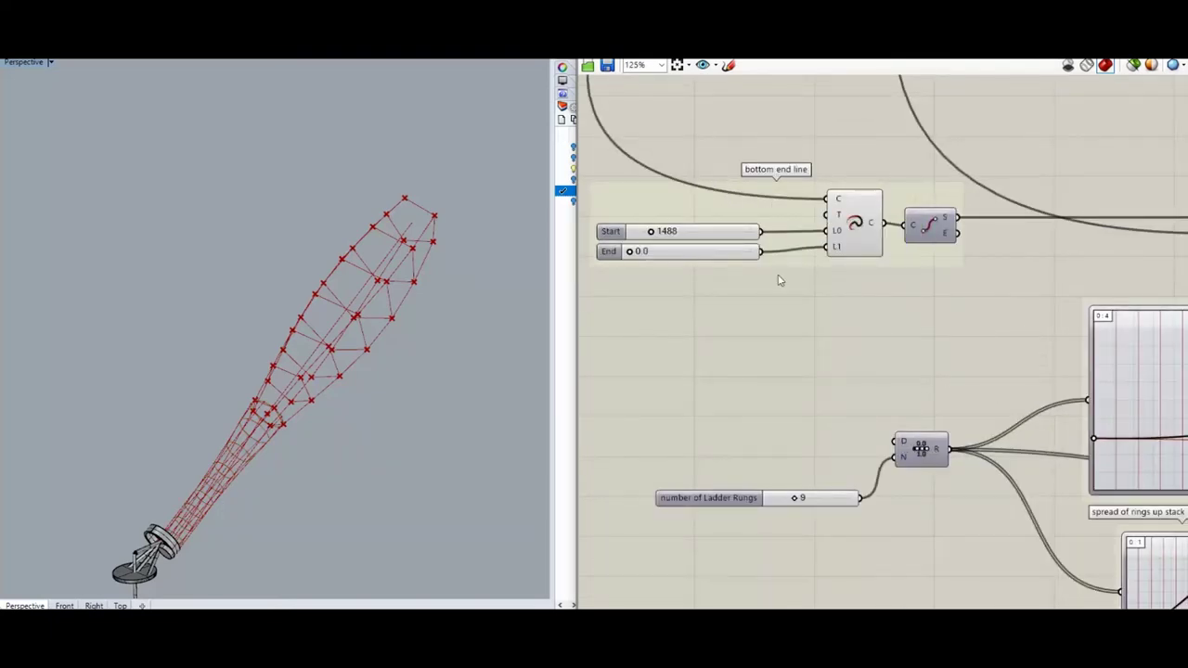
{"action": "left_click_drag", "start_coordinate": [654, 234], "coordinate": [653, 234]}
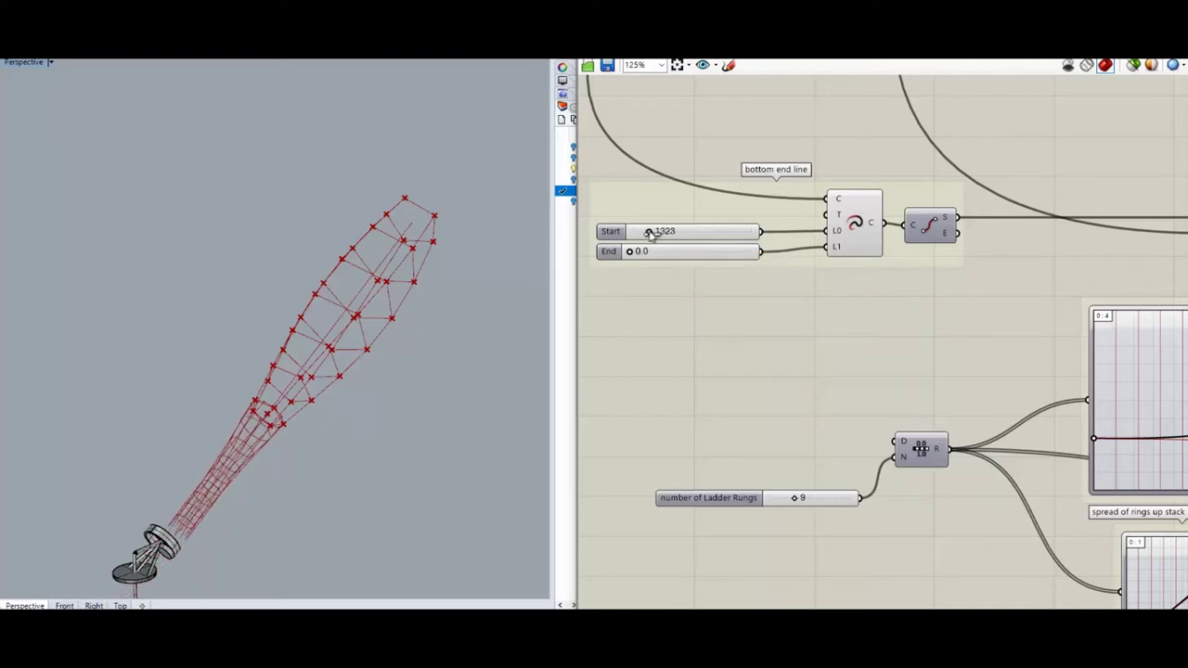
- Move the upper curve handle of the bottom network's ring diameters up stack graph slightly inward and up
{"action": "scroll", "coordinate": [757, 152], "scroll_direction": "down", "scroll_amount": 5}
{"action": "scroll", "coordinate": [989, 301], "scroll_direction": "up", "scroll_amount": 5}
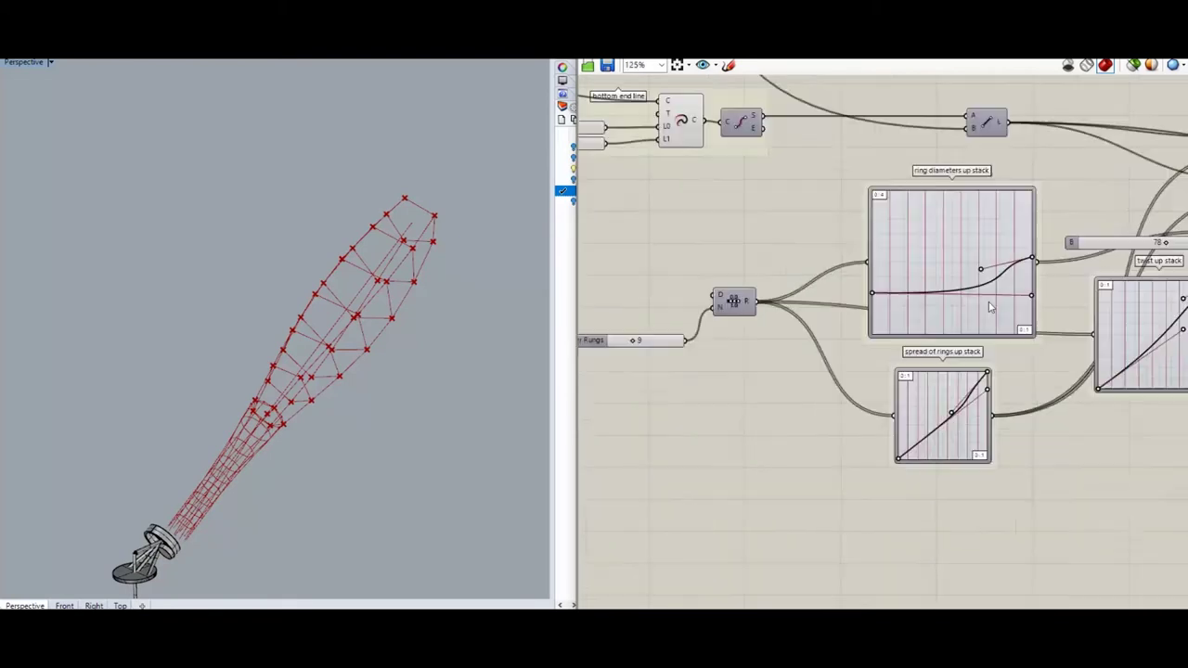
{"action": "mouse_move", "coordinate": [980, 279]}
{"action": "left_mouse_down"}
{"action": "mouse_move", "coordinate": [979, 261]}
{"action": "mouse_move", "coordinate": [940, 253]}
{"action": "mouse_move", "coordinate": [927, 234]}
{"action": "mouse_move", "coordinate": [977, 272]}
{"action": "left_mouse_up"}
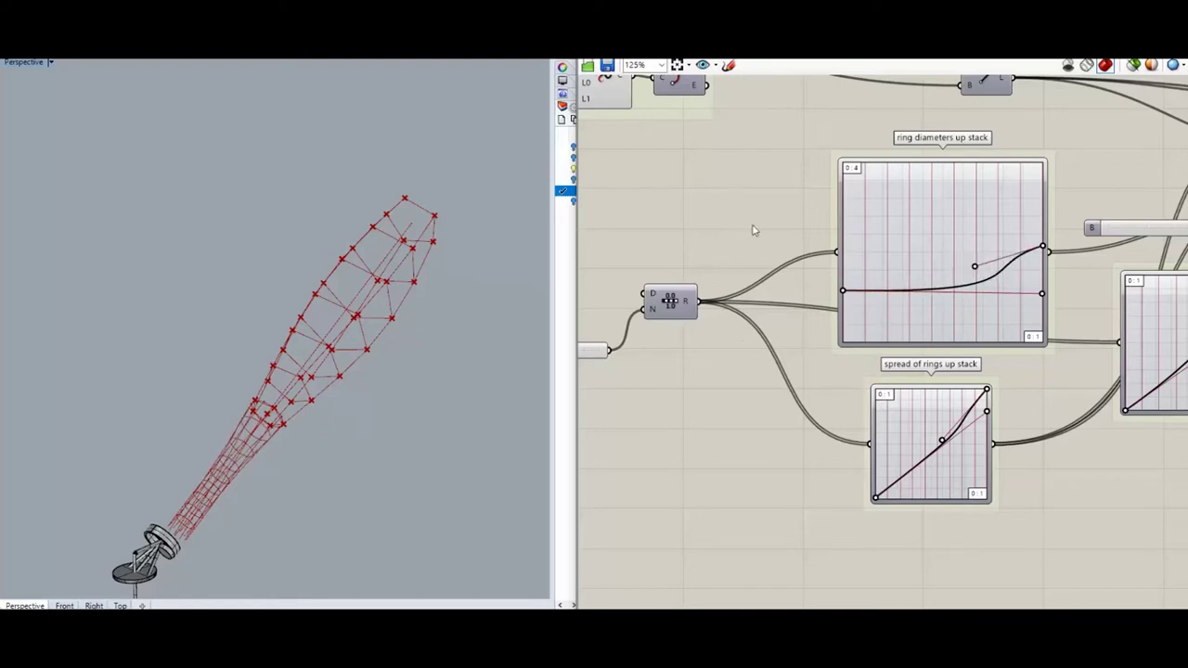
- Shift the inner curve handle of the bottom network's spread of rings up stack graph slightly inward and down
{"action": "scroll", "coordinate": [754, 230], "scroll_direction": "down", "scroll_amount": 5}
{"action": "scroll", "coordinate": [675, 278], "scroll_direction": "up", "scroll_amount": 6}
{"action": "mouse_move", "coordinate": [680, 265]}
{"action": "left_mouse_down"}
{"action": "mouse_move", "coordinate": [668, 266]}
{"action": "mouse_move", "coordinate": [693, 271]}
{"action": "mouse_move", "coordinate": [681, 266]}
{"action": "left_mouse_up"}
{"action": "scroll", "coordinate": [671, 188], "scroll_direction": "down", "scroll_amount": 6}
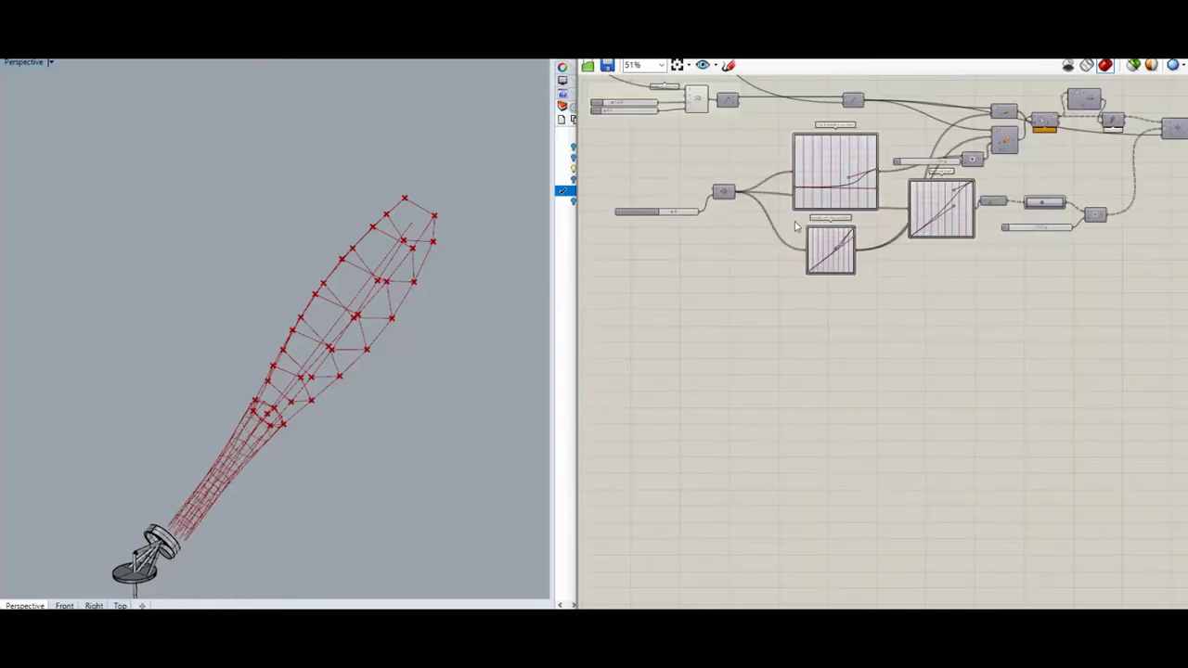
{"action": "scroll", "coordinate": [795, 226], "scroll_direction": "up", "scroll_amount": 6}
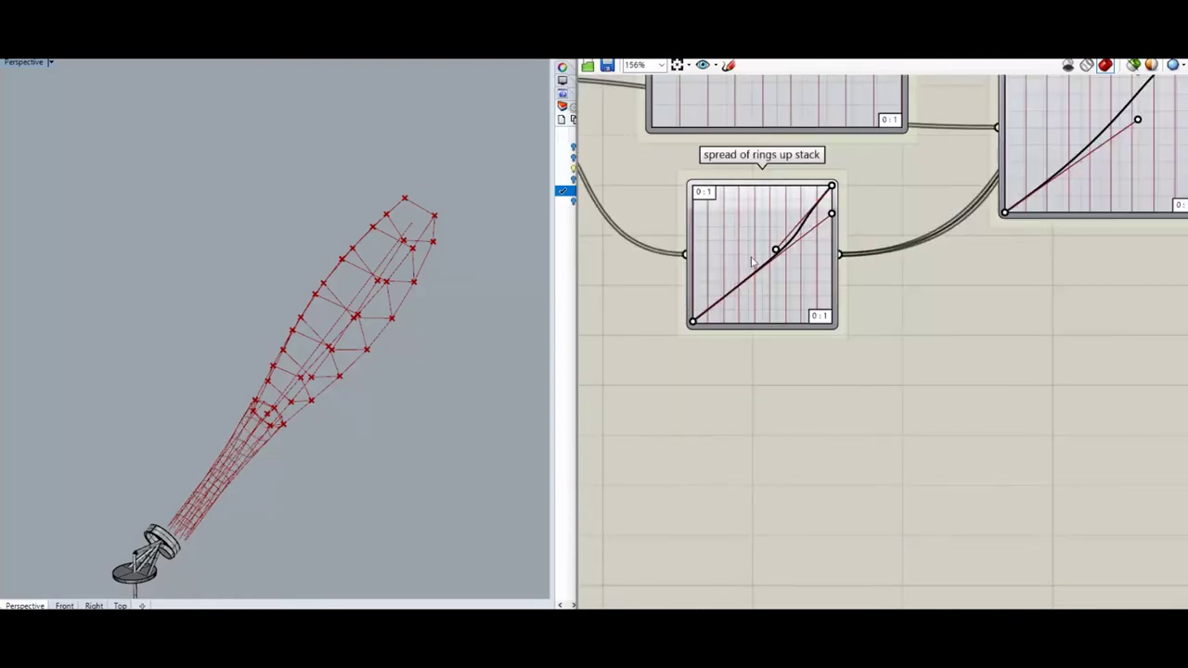
{"action": "mouse_move", "coordinate": [775, 251]}
{"action": "left_mouse_down"}
{"action": "mouse_move", "coordinate": [740, 238]}
{"action": "mouse_move", "coordinate": [773, 252]}
{"action": "left_mouse_up"}
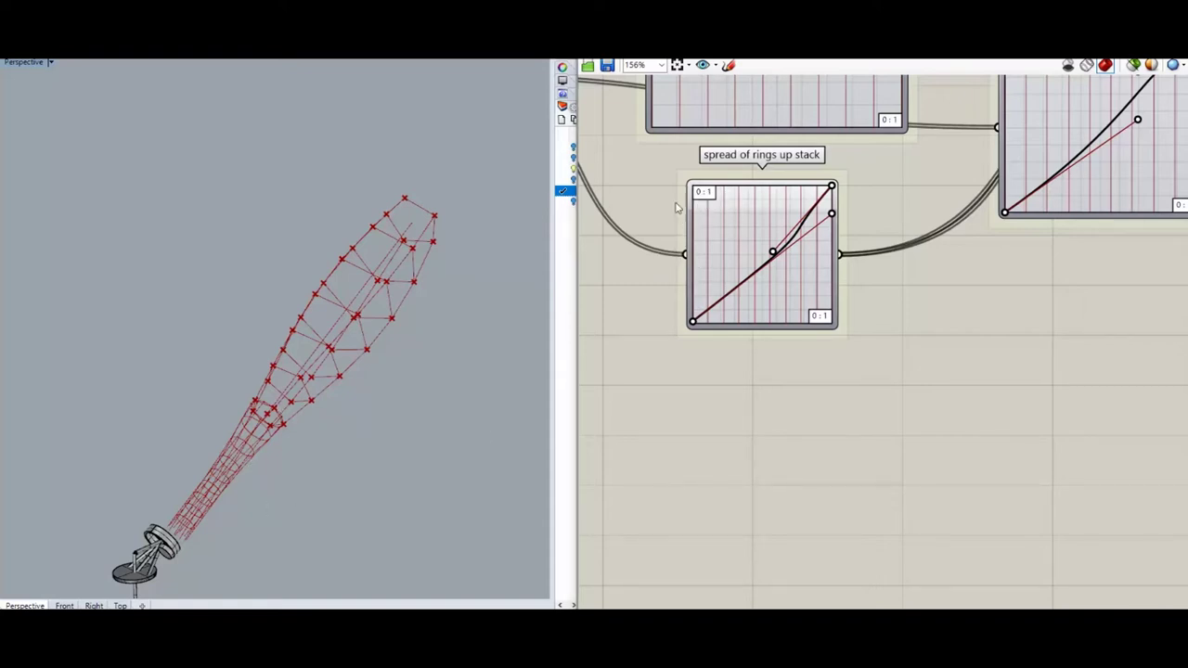
- Read the Range component's output in a temporary Panel and delete the Panel
{"action": "scroll", "coordinate": [976, 414], "scroll_direction": "down", "scroll_amount": 3}
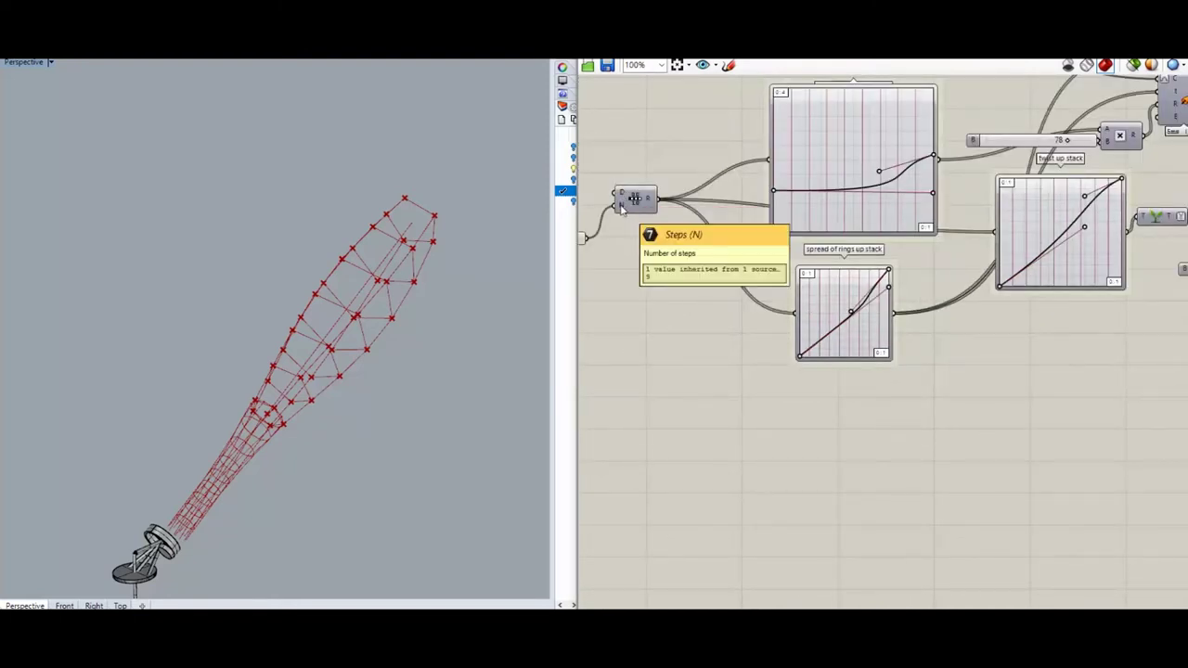
{"action": "right_click_drag", "start_coordinate": [620, 224], "coordinate": [705, 244]}
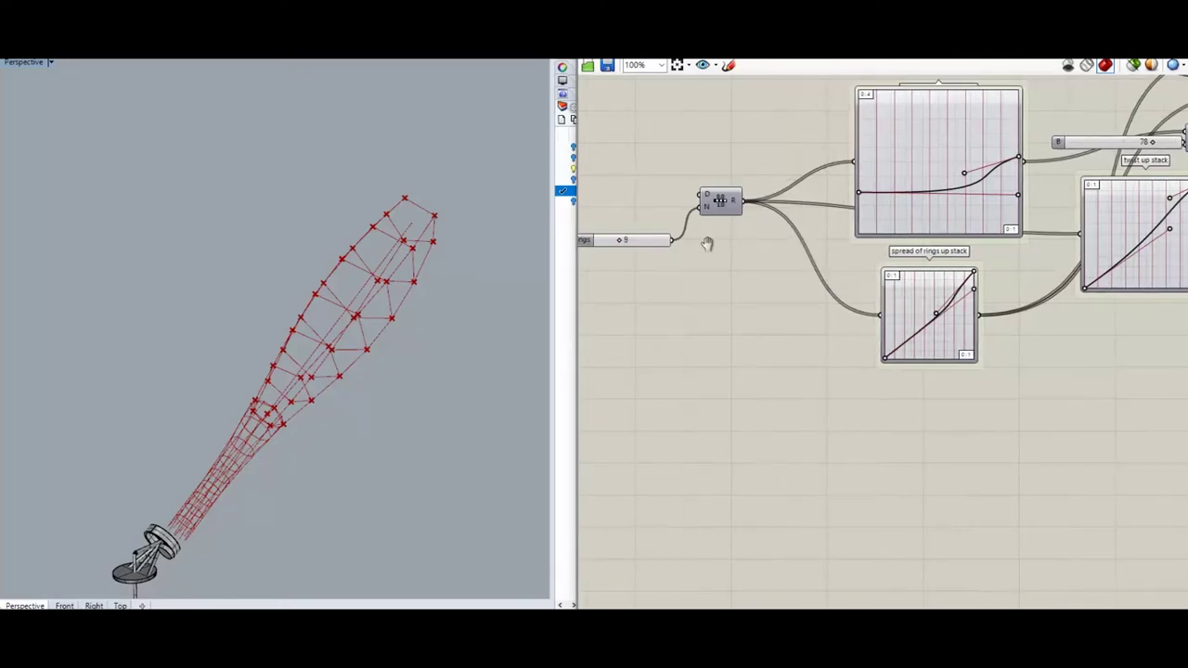
{"action": "double_click", "coordinate": [762, 279]}
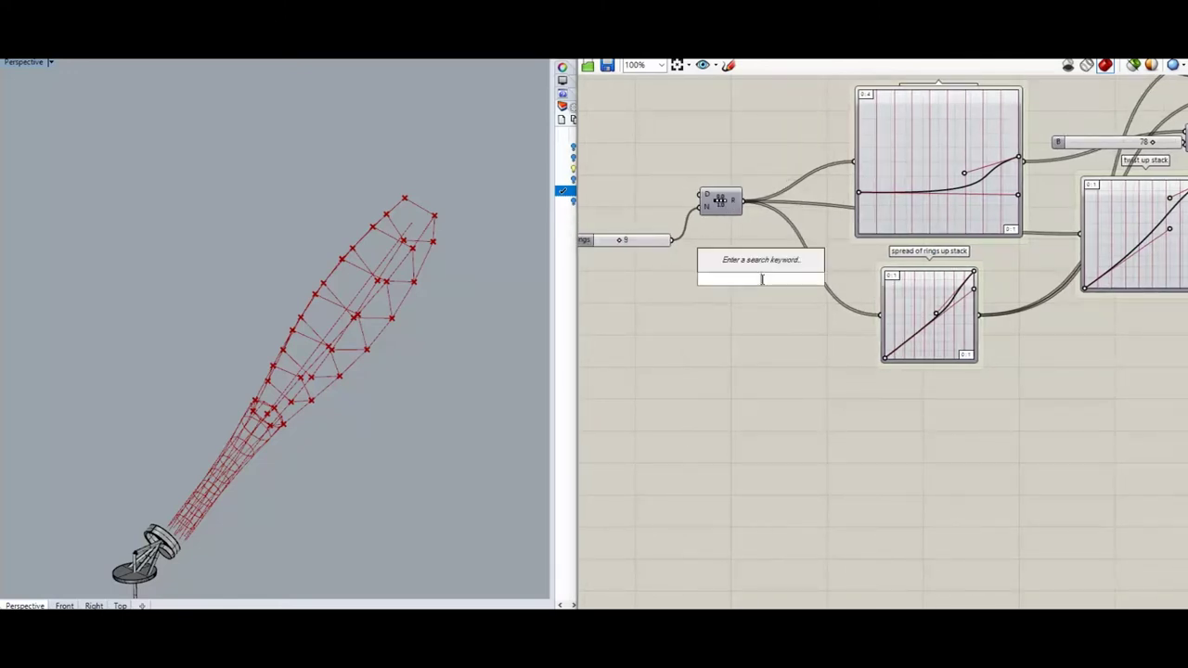
{"action": "type", "text": "pan"}
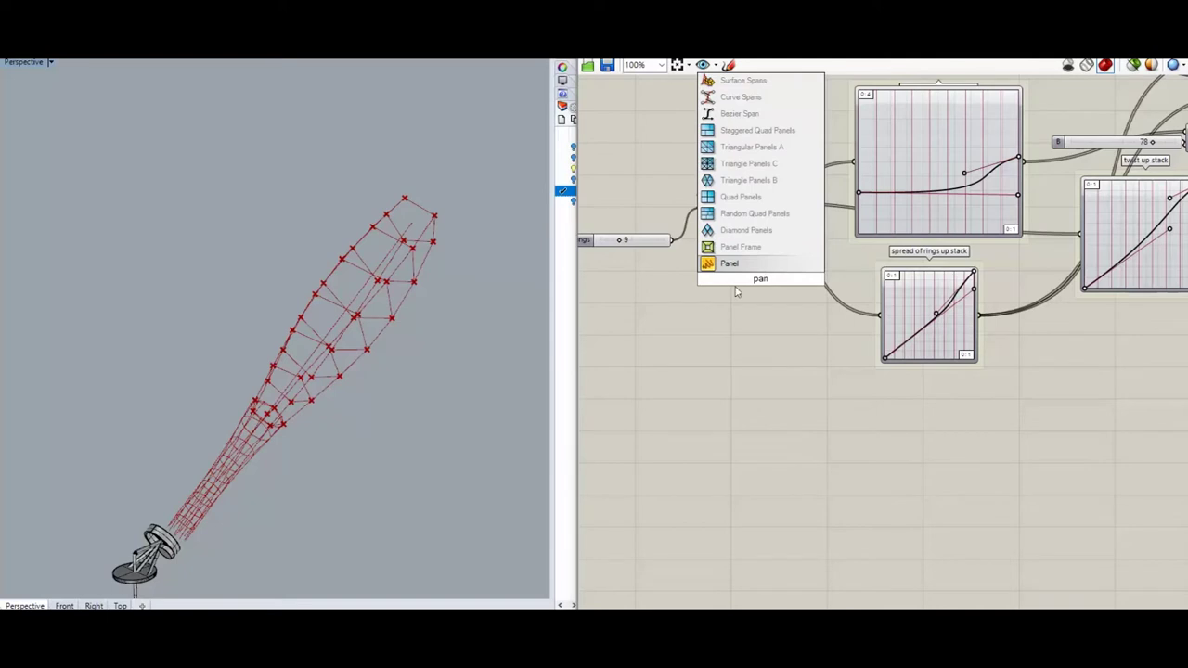
{"action": "key", "text": "Return"}
{"action": "left_click_drag", "start_coordinate": [744, 201], "coordinate": [718, 280]}
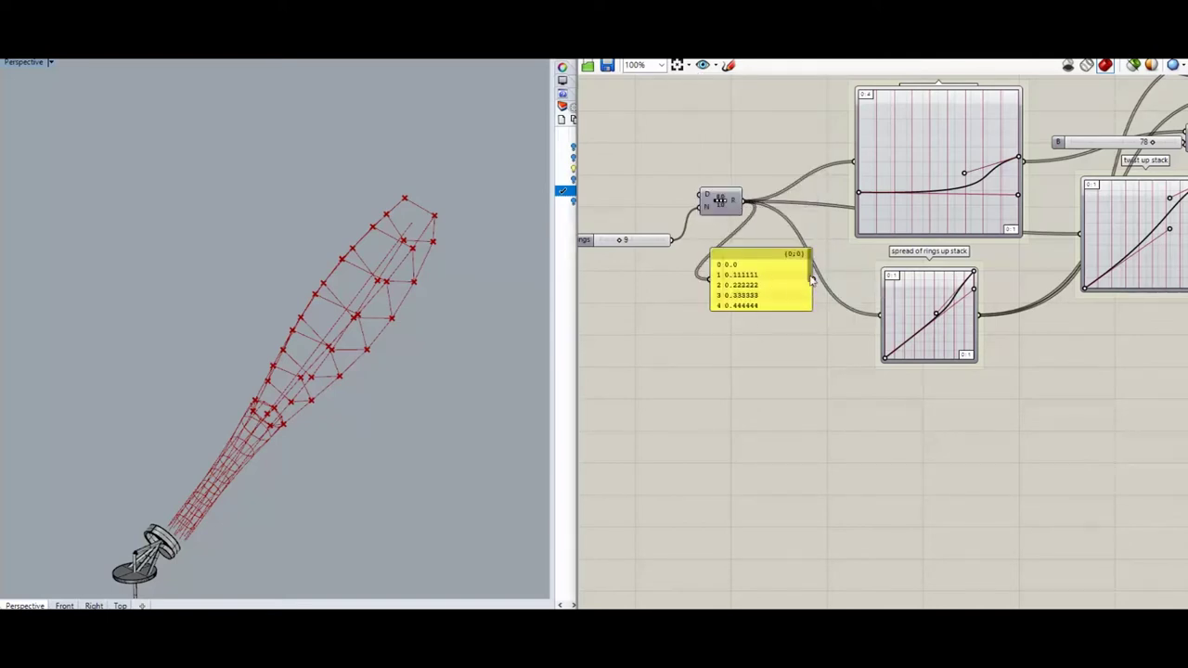
{"action": "left_click", "coordinate": [789, 308]}
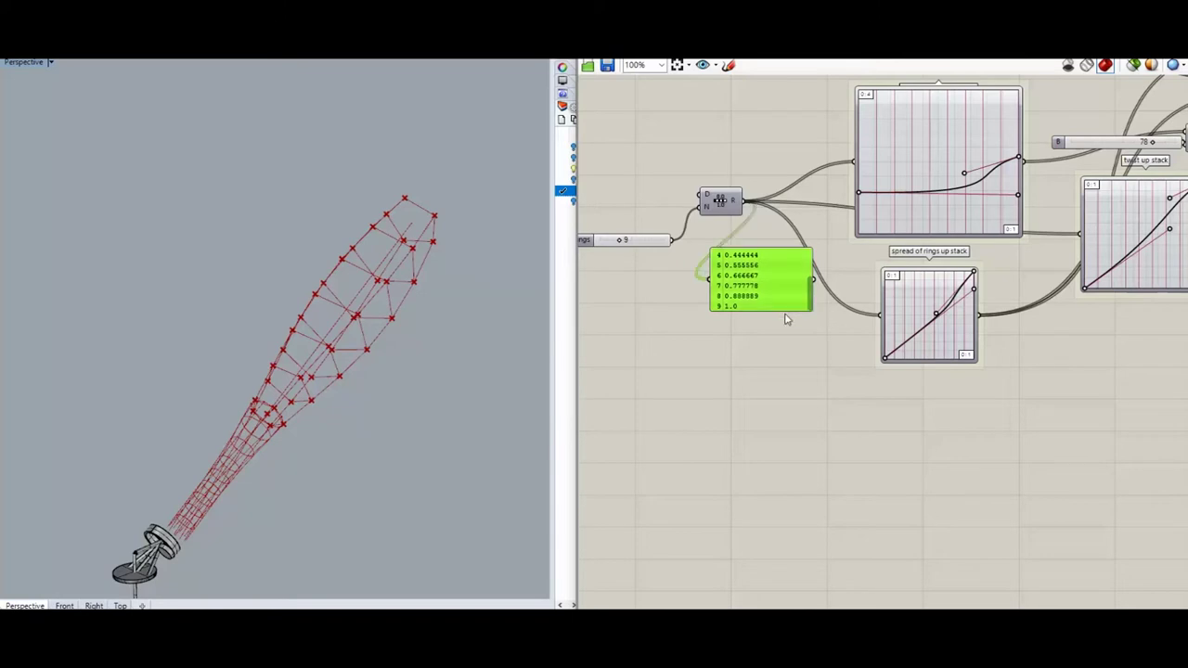
{"action": "key", "text": "Delete"}
- Turn on the preview of the Line component that follows End Points in the bottom network
{"action": "right_click_drag", "start_coordinate": [1023, 368], "coordinate": [716, 496]}
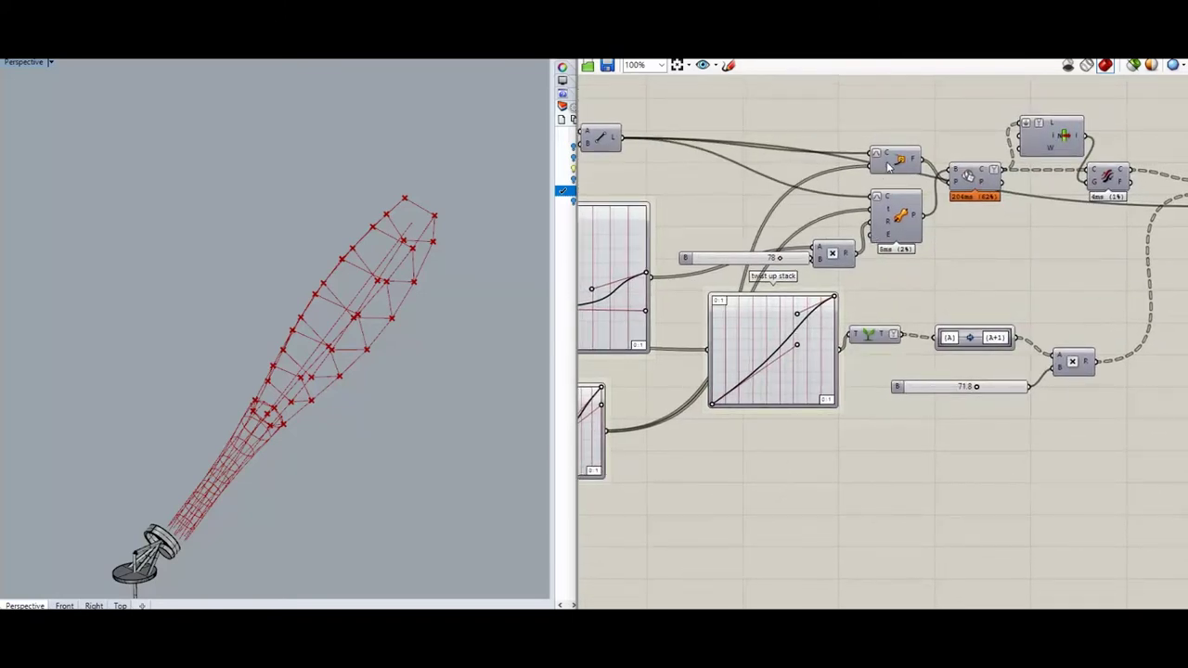
{"action": "mouse_move", "coordinate": [888, 165]}
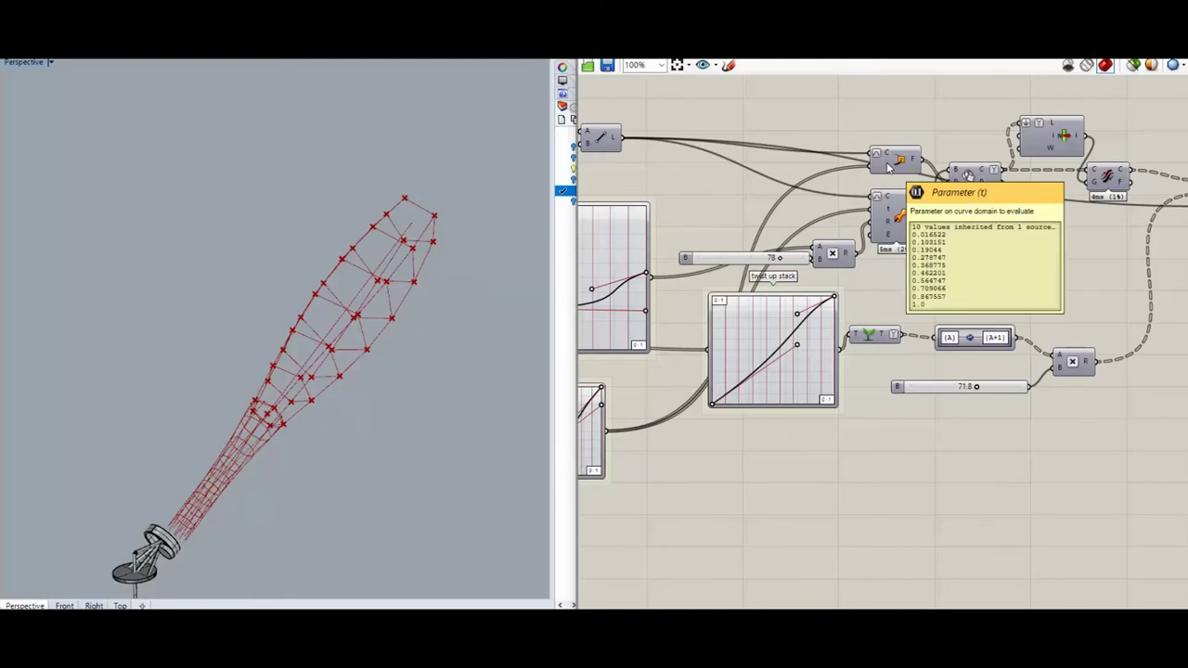
{"action": "mouse_move", "coordinate": [891, 211]}
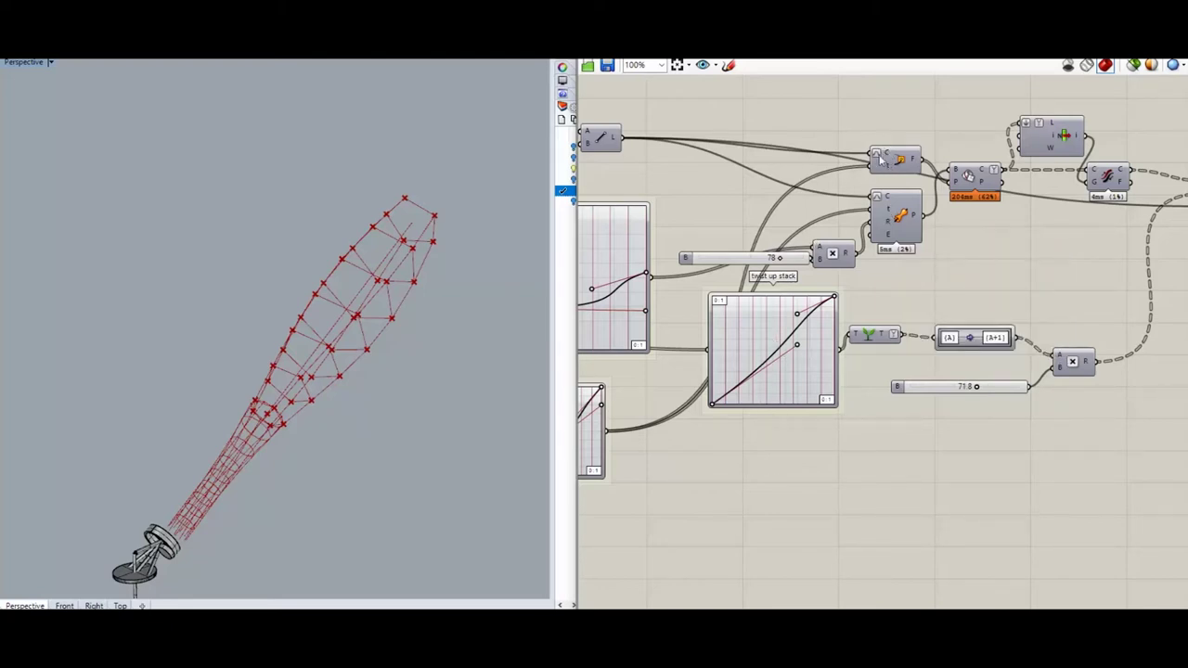
{"action": "left_click", "coordinate": [670, 200]}
{"action": "right_click", "coordinate": [675, 198]}
{"action": "left_click", "coordinate": [710, 225]}
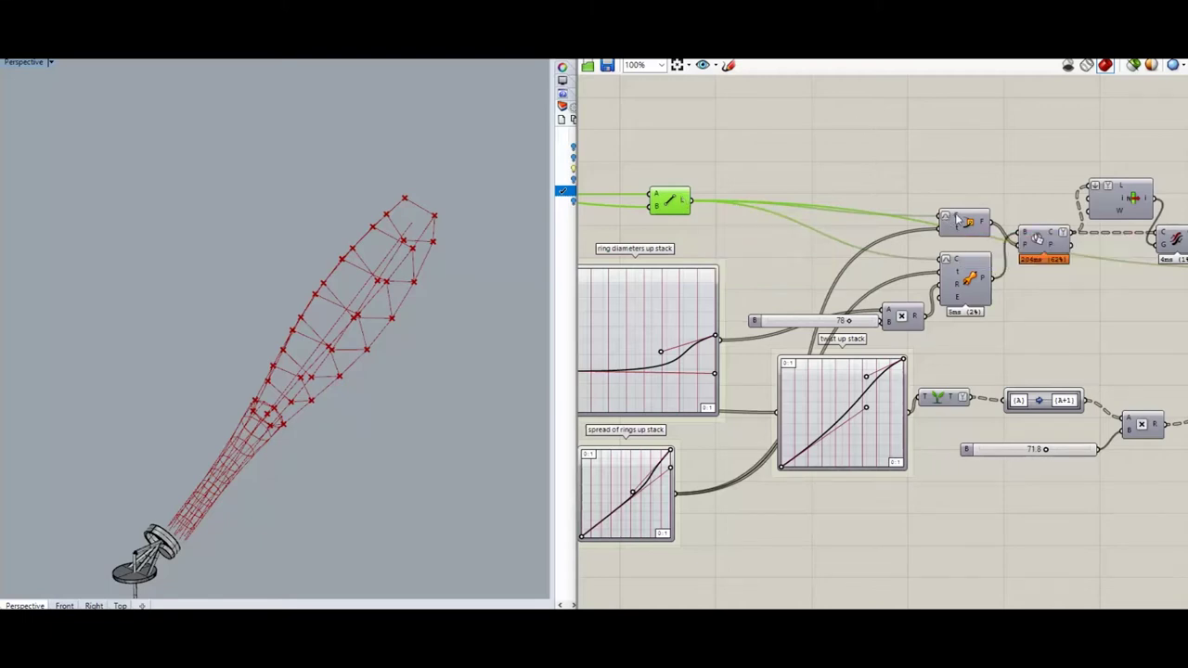
- Examine the bottom network from the ring frame's t parameter through the Rotate component to the anchors, up lines and rings groups
{"action": "mouse_move", "coordinate": [955, 236]}
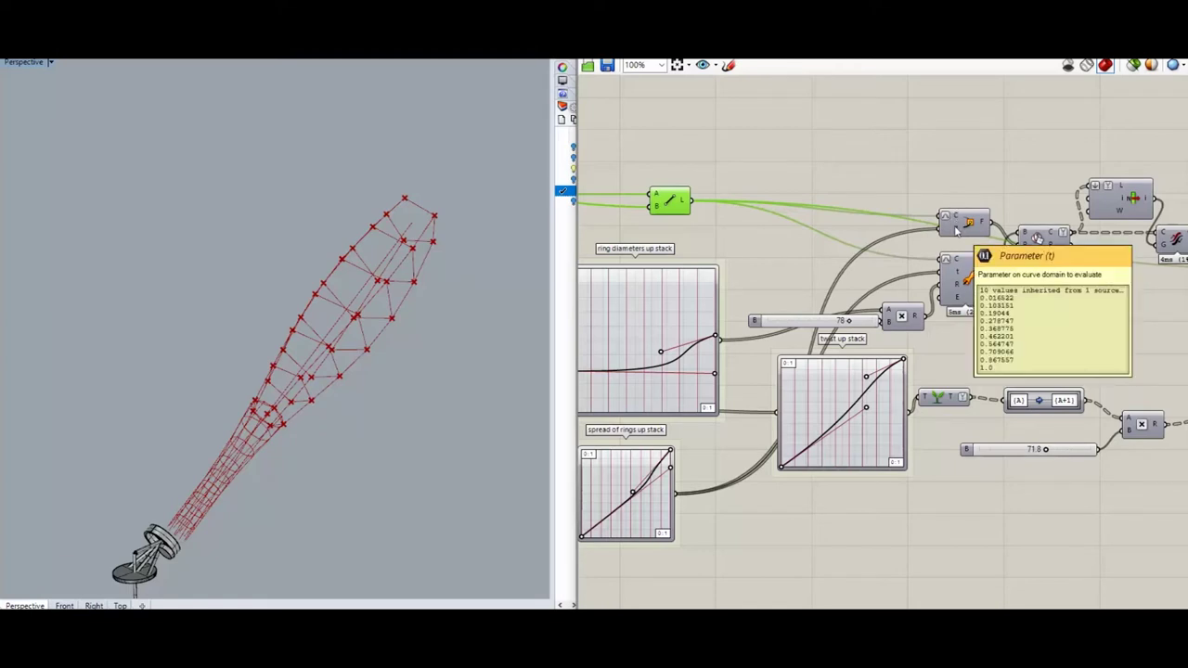
{"action": "right_click_drag", "start_coordinate": [1028, 336], "coordinate": [842, 265]}
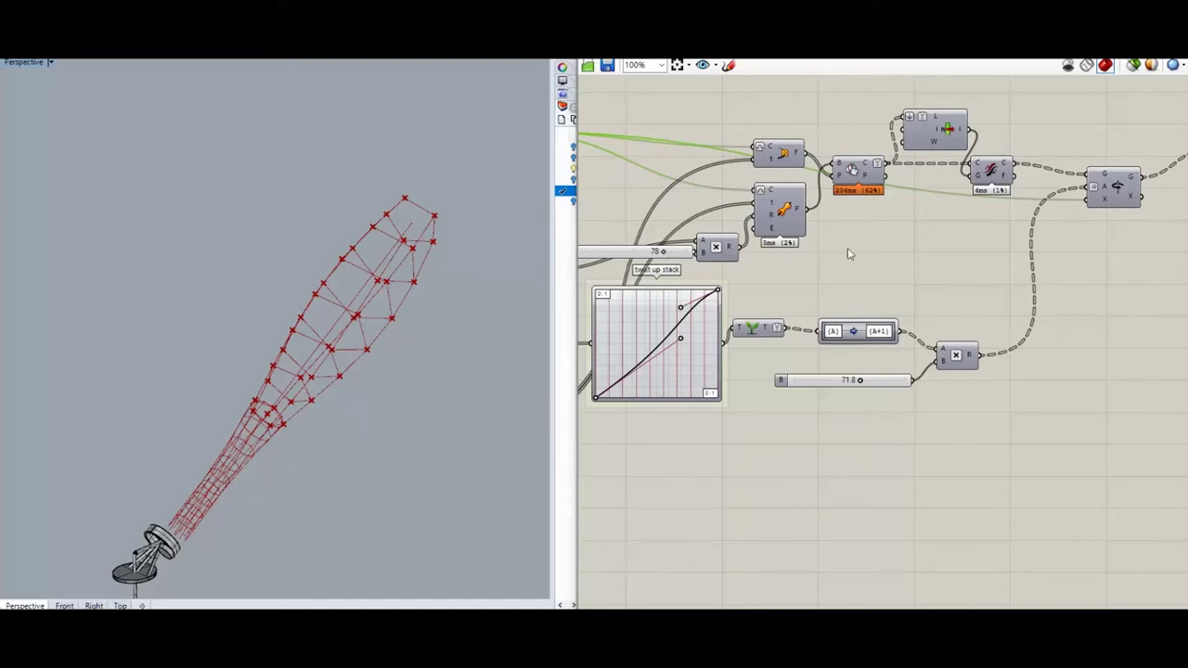
{"action": "right_click_drag", "start_coordinate": [851, 253], "coordinate": [1005, 260]}
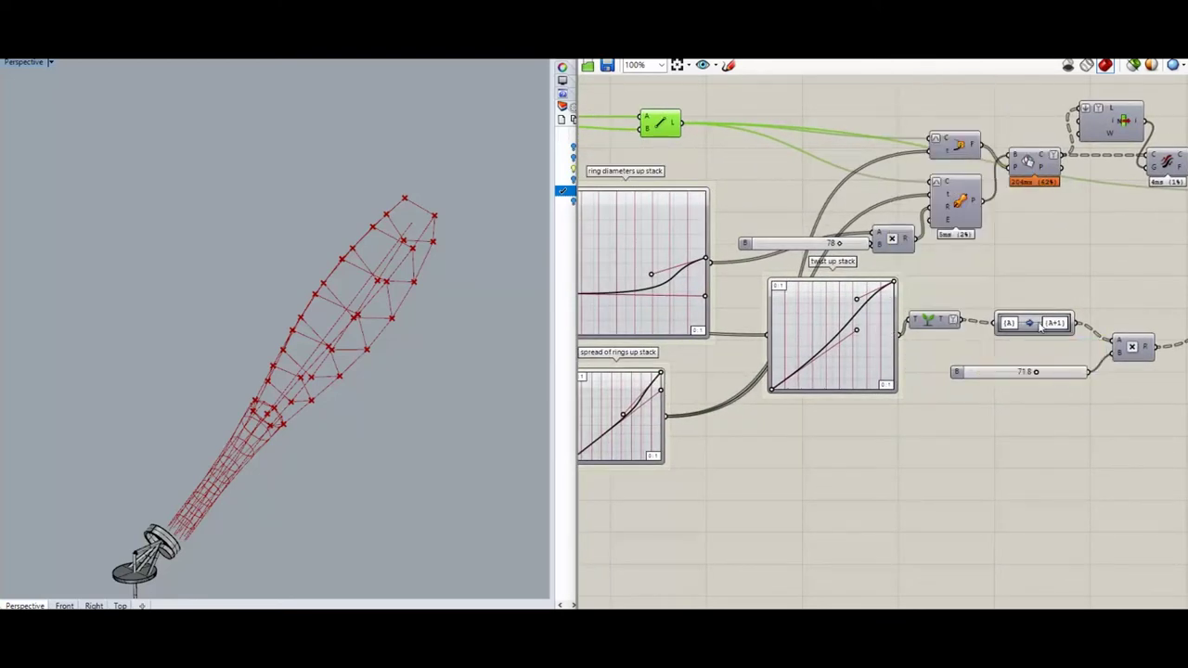
{"action": "right_click_drag", "start_coordinate": [1081, 262], "coordinate": [875, 244]}
{"action": "right_click_drag", "start_coordinate": [1092, 277], "coordinate": [937, 339]}
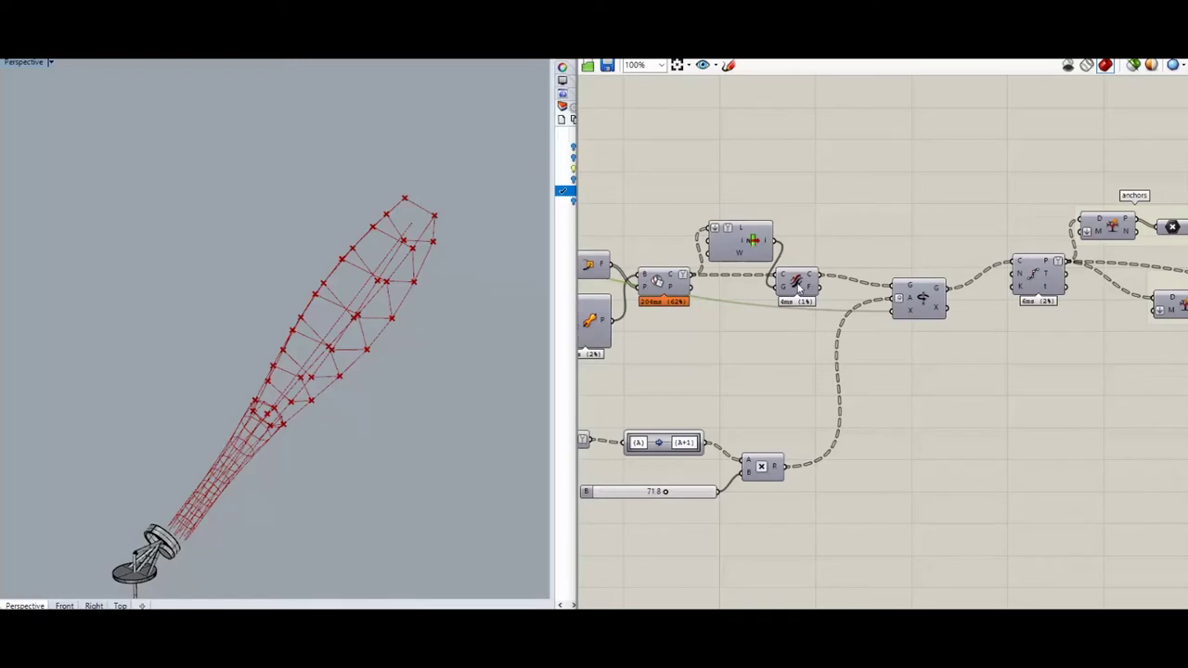
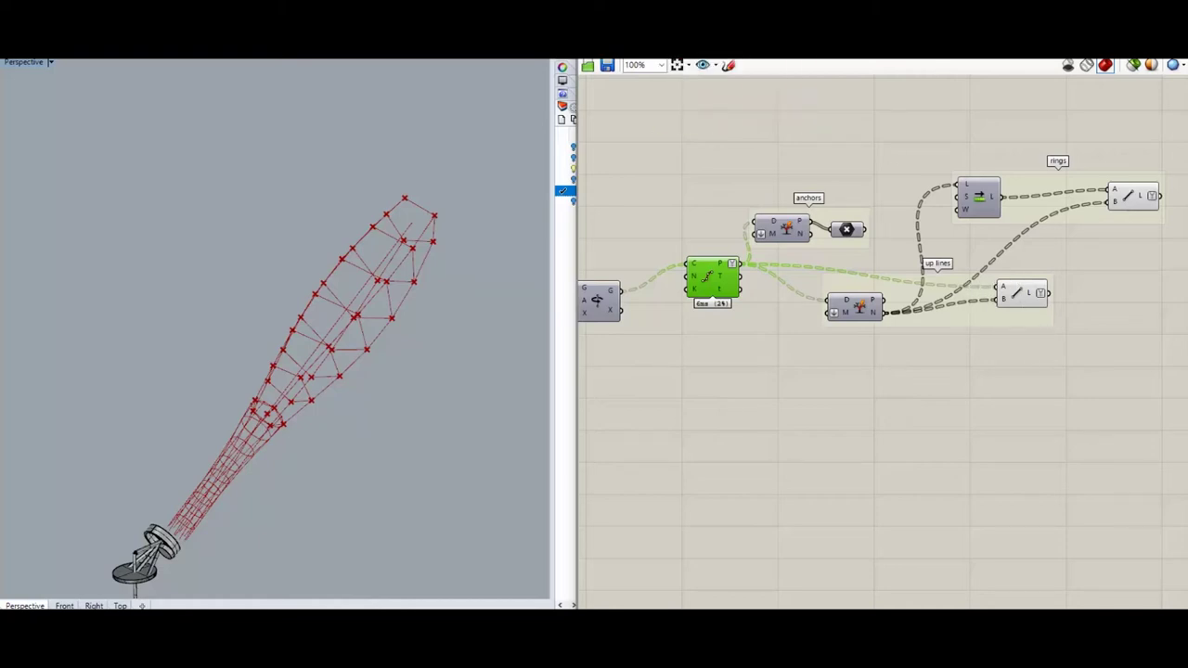
{"action": "mouse_move", "coordinate": [1037, 59]}
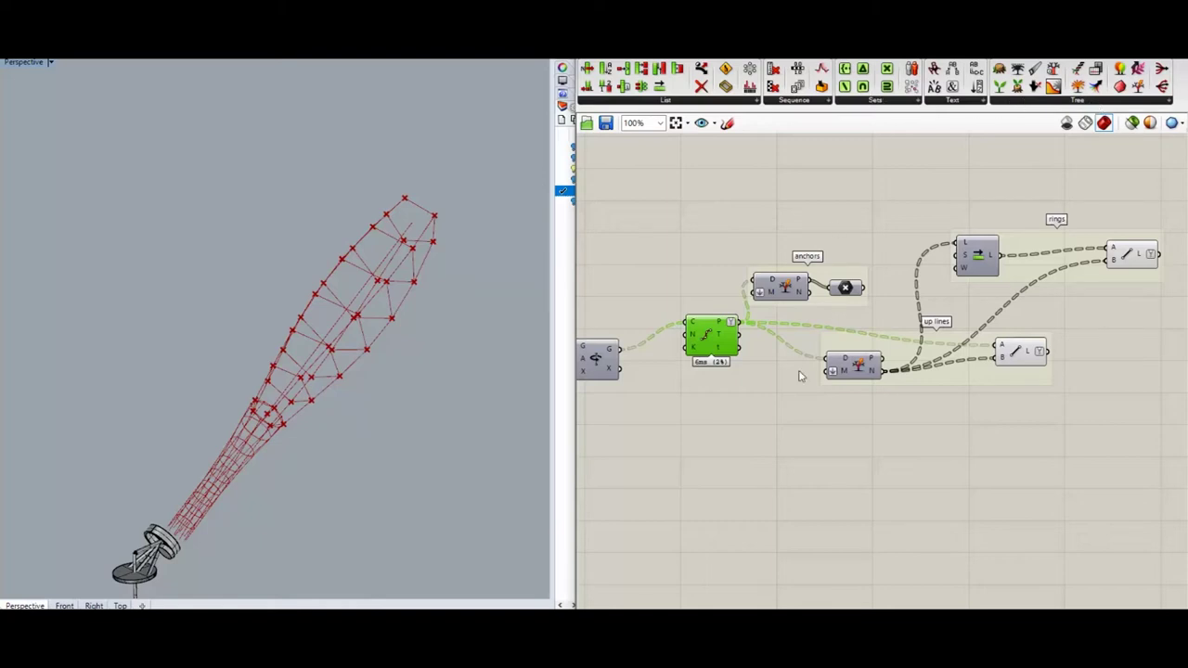
{"action": "double_click", "coordinate": [767, 425]}
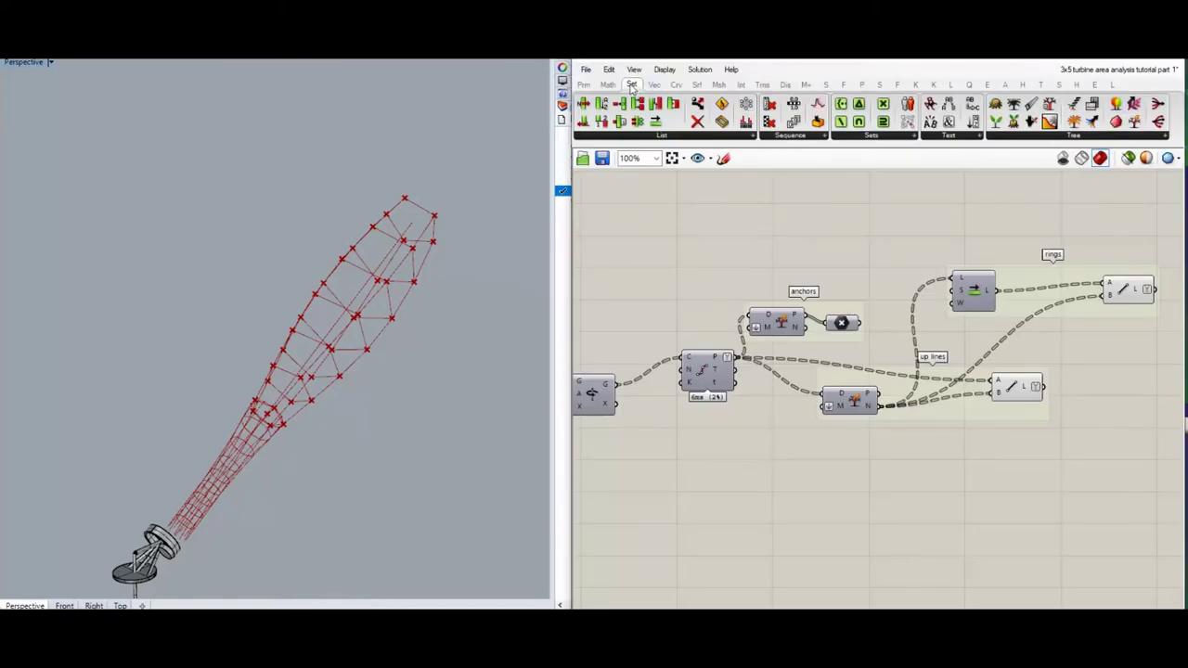
{"action": "mouse_move", "coordinate": [631, 84]}
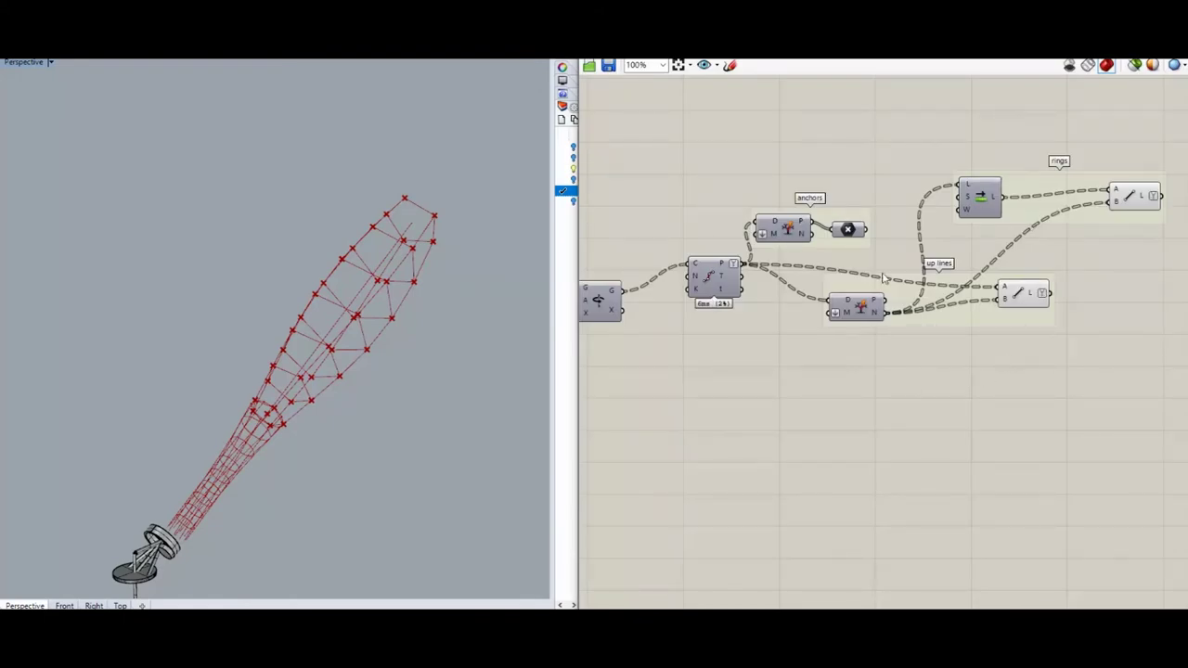
- Inspect the tilted hub and the round base plate in the model by selecting each, leaving nothing selected
{"action": "left_click", "coordinate": [162, 549]}
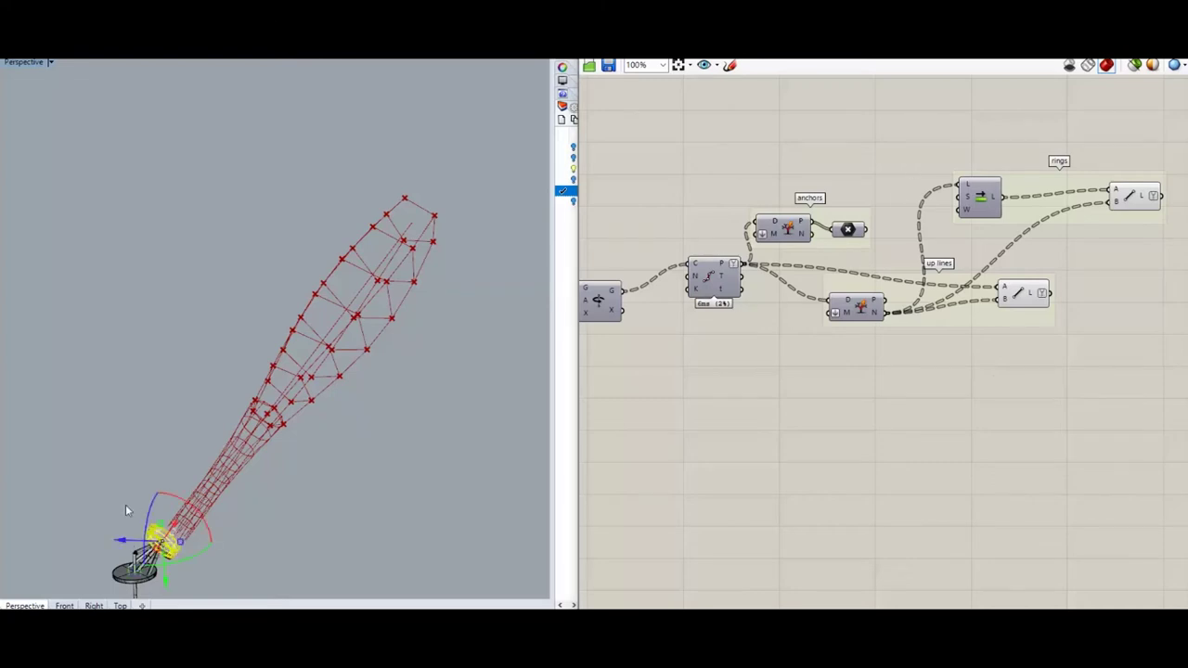
{"action": "left_click", "coordinate": [136, 559]}
{"action": "left_click", "coordinate": [186, 591]}
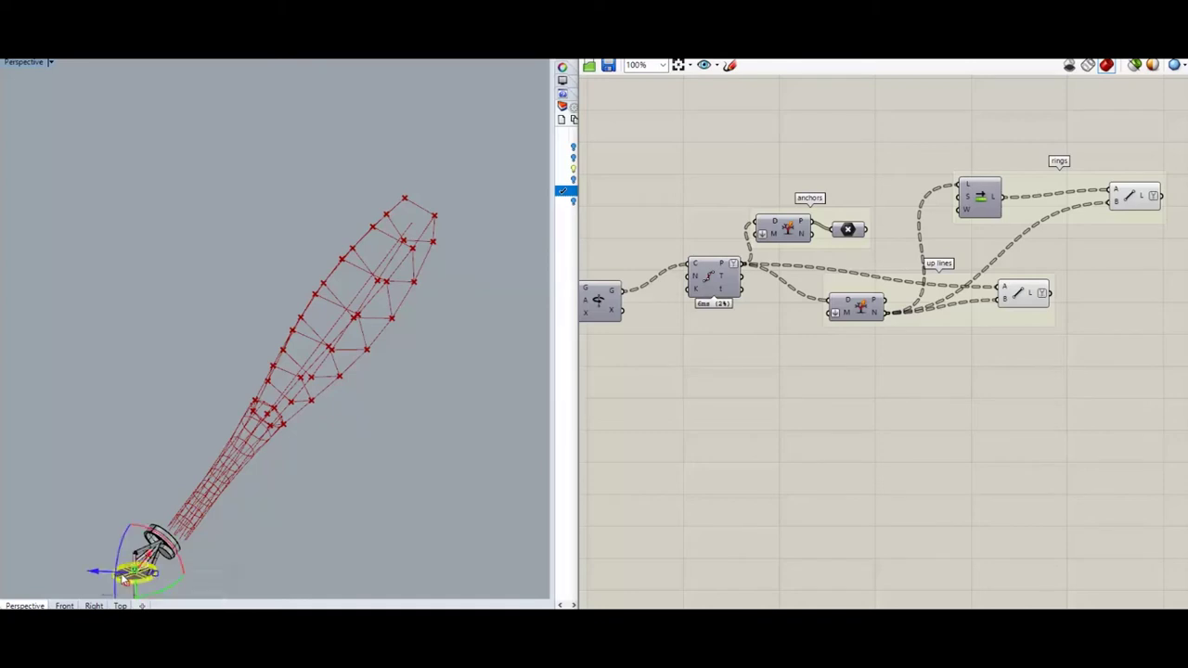
{"action": "left_click", "coordinate": [102, 461]}
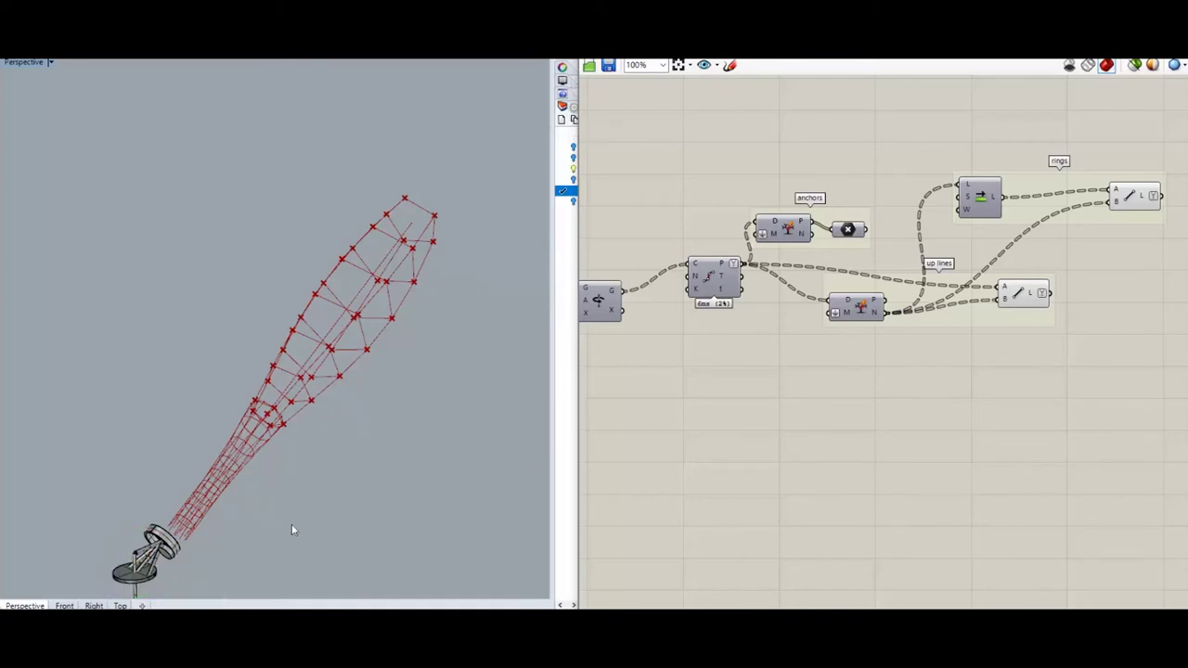
- Switch to the 3x5 turbine area analysis definition and turn on the preview of the component that draws the base struts
{"action": "mouse_move", "coordinate": [1113, 56]}
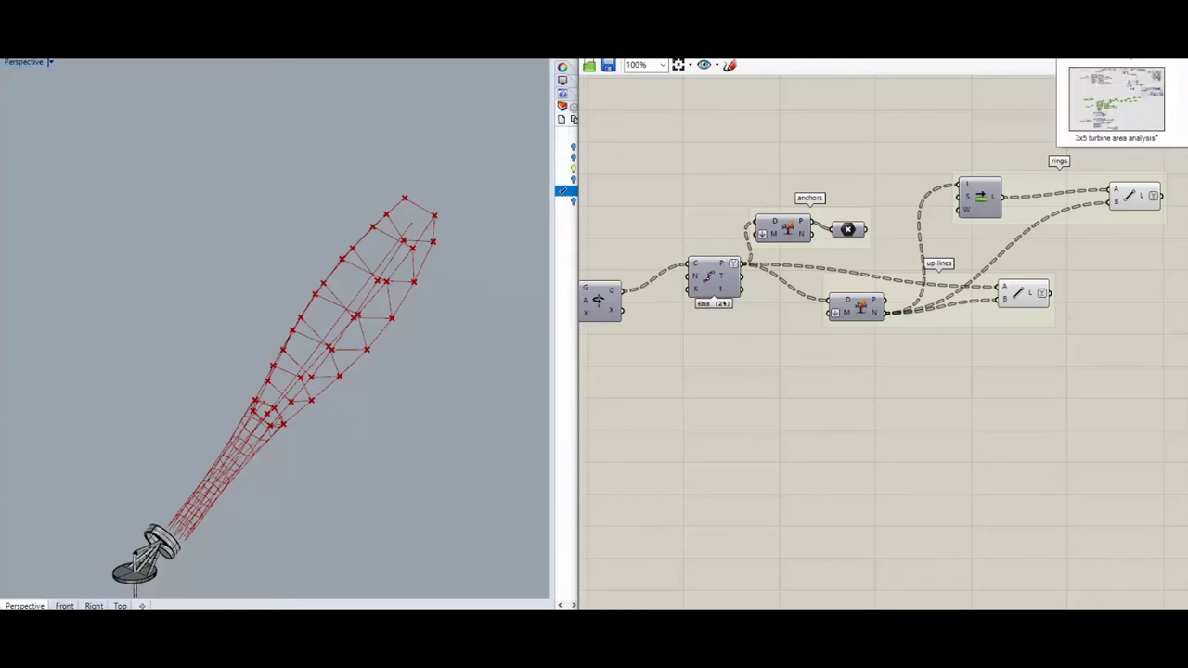
{"action": "left_click", "coordinate": [1125, 110]}
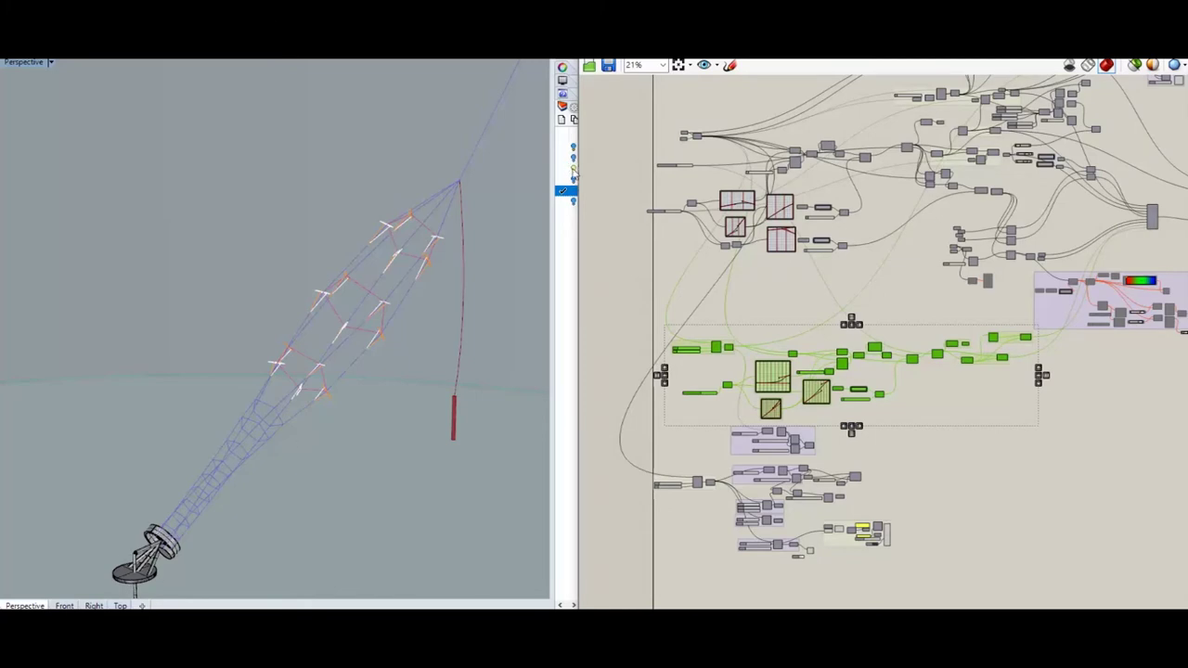
{"action": "left_click_drag", "start_coordinate": [947, 471], "coordinate": [851, 493]}
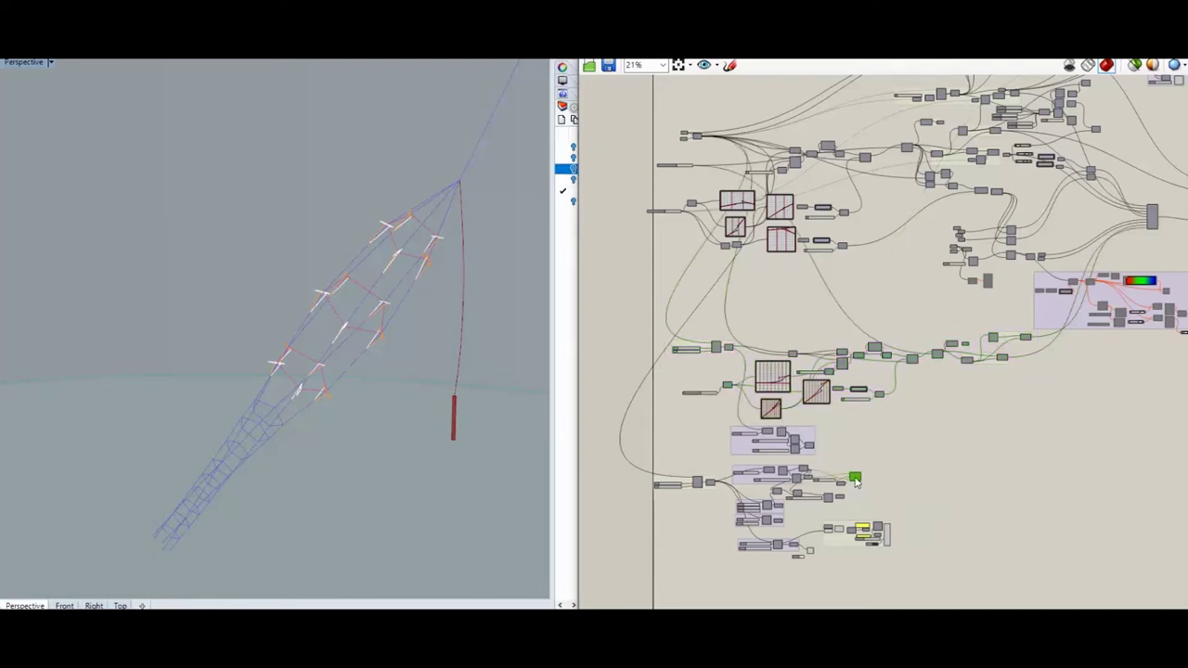
{"action": "right_click", "coordinate": [855, 478]}
{"action": "left_click", "coordinate": [882, 502]}
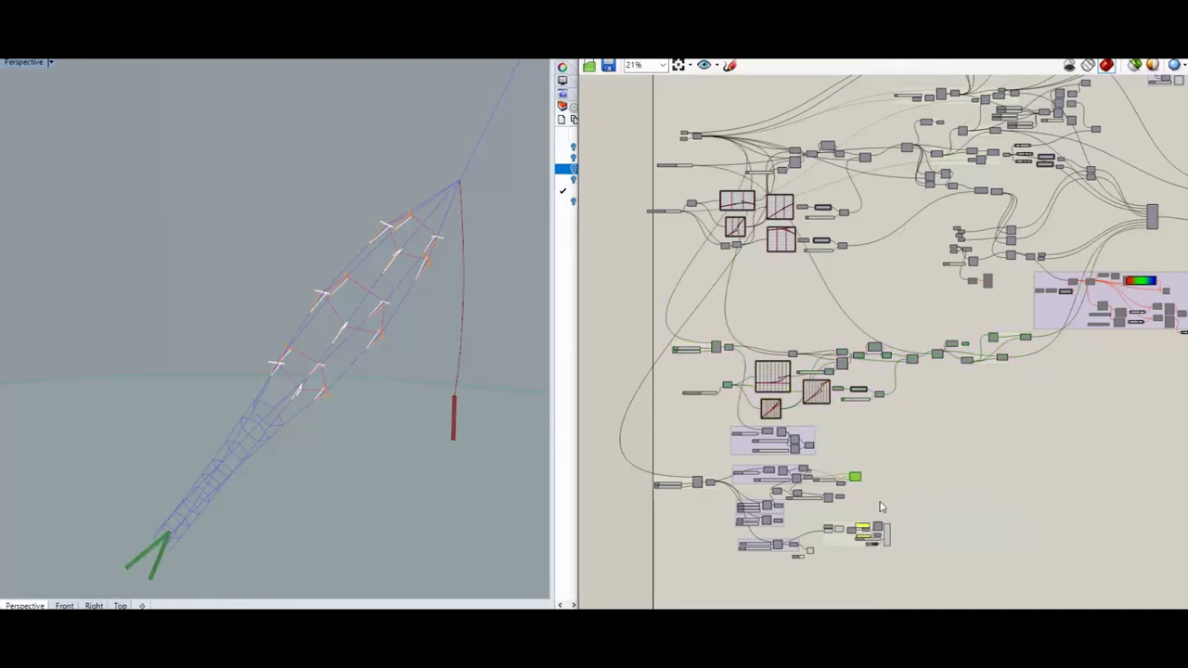
- Turn on the preview of the SDiff component in the group beneath the graph mappers
{"action": "scroll", "coordinate": [802, 444], "scroll_direction": "up", "scroll_amount": 3}
{"action": "right_click", "coordinate": [817, 453]}
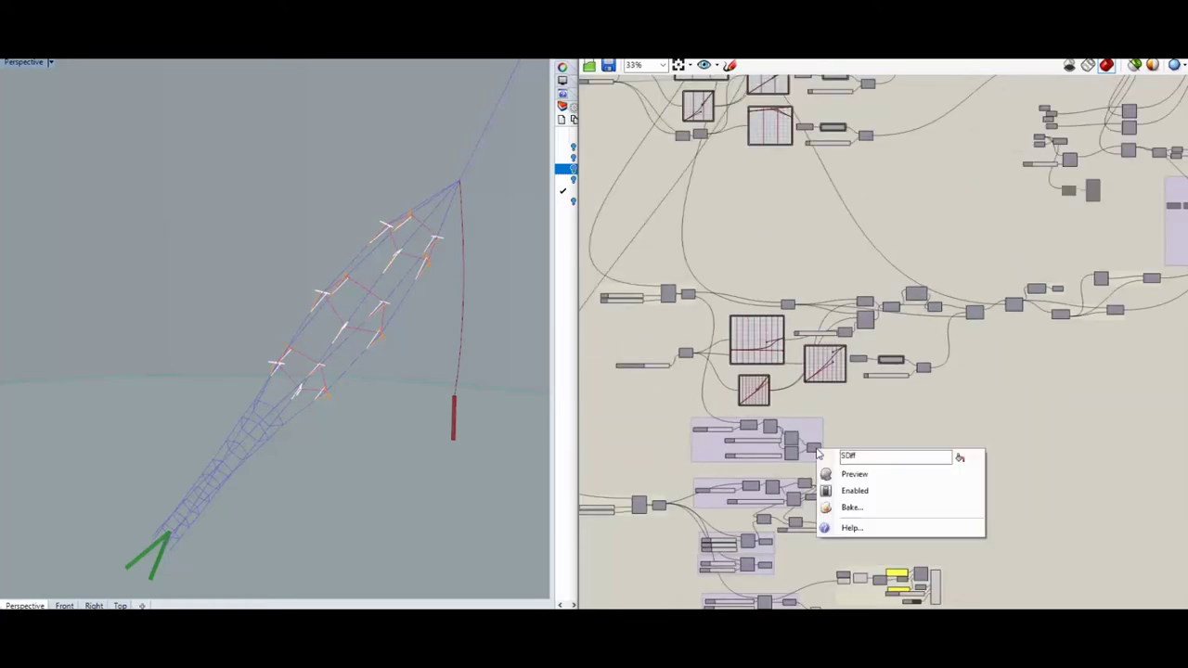
{"action": "left_click", "coordinate": [848, 474]}
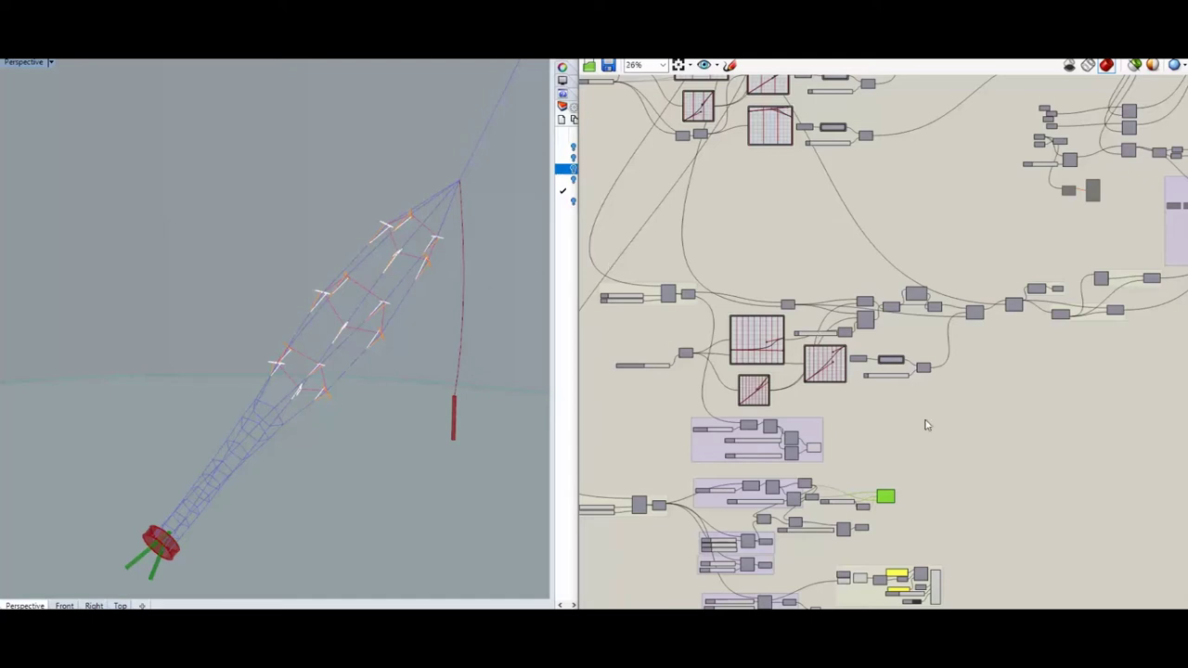
- Lower the Start slider of the PTO base extension to 1234
{"action": "scroll", "coordinate": [918, 398], "scroll_direction": "down", "scroll_amount": 4}
{"action": "scroll", "coordinate": [928, 450], "scroll_direction": "up", "scroll_amount": 2}
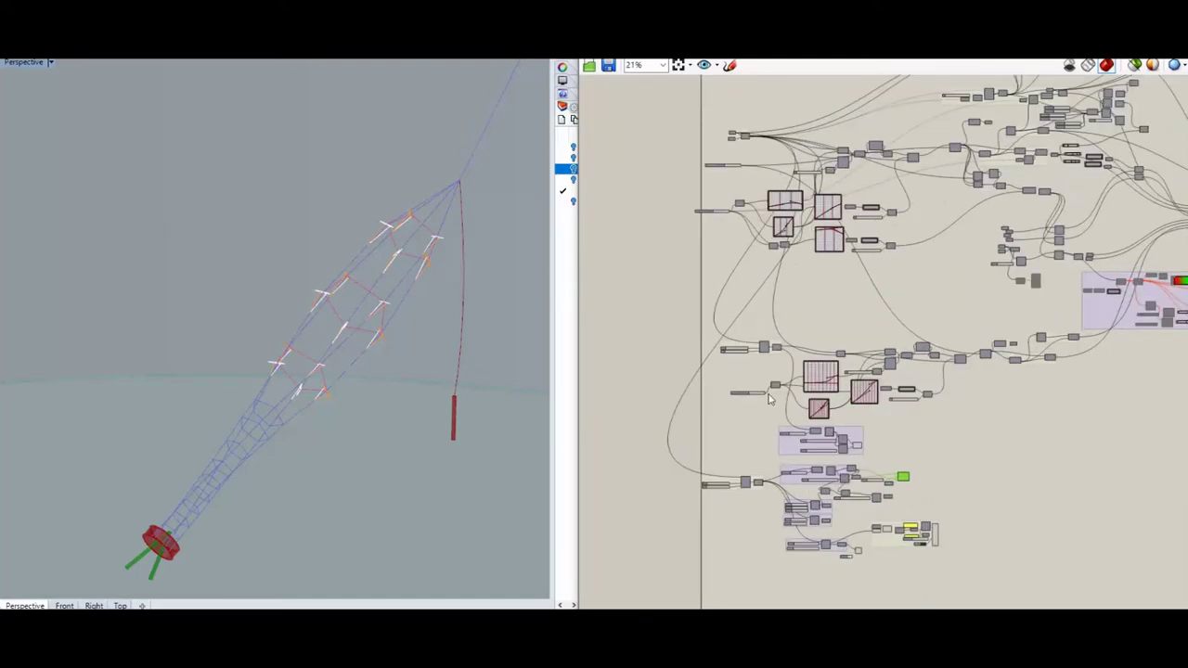
{"action": "scroll", "coordinate": [719, 478], "scroll_direction": "up", "scroll_amount": 5}
{"action": "scroll", "coordinate": [705, 527], "scroll_direction": "up", "scroll_amount": 6}
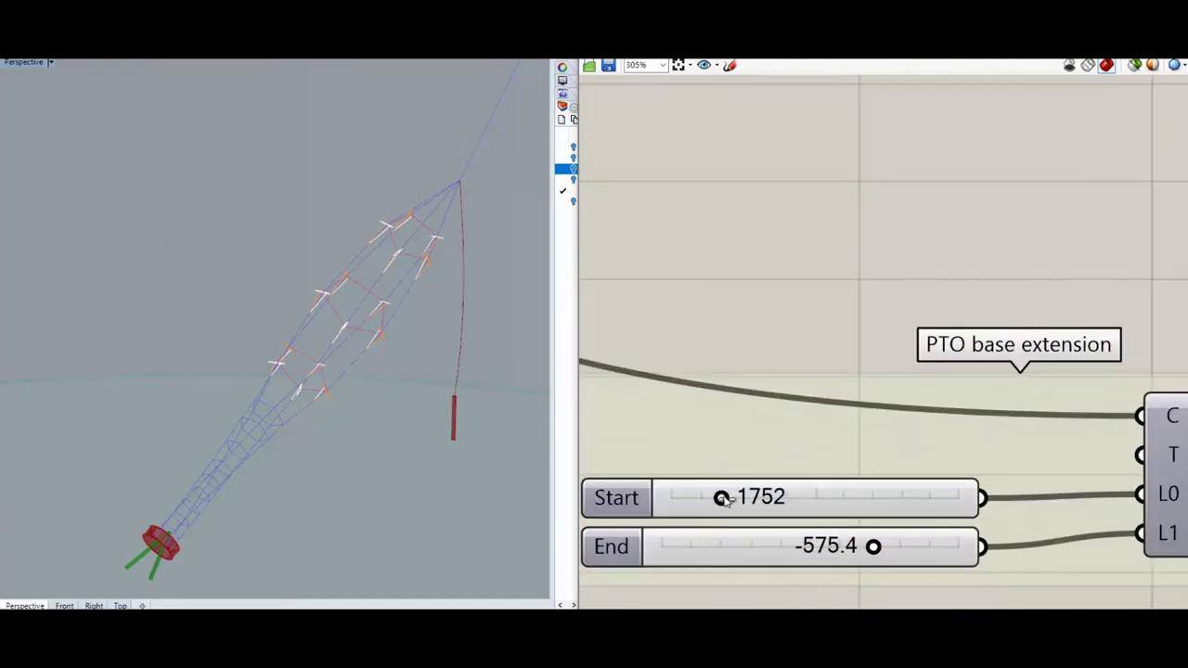
{"action": "mouse_move", "coordinate": [719, 499]}
{"action": "left_mouse_down"}
{"action": "mouse_move", "coordinate": [703, 499]}
{"action": "mouse_move", "coordinate": [730, 502]}
{"action": "mouse_move", "coordinate": [710, 502]}
{"action": "left_mouse_up"}
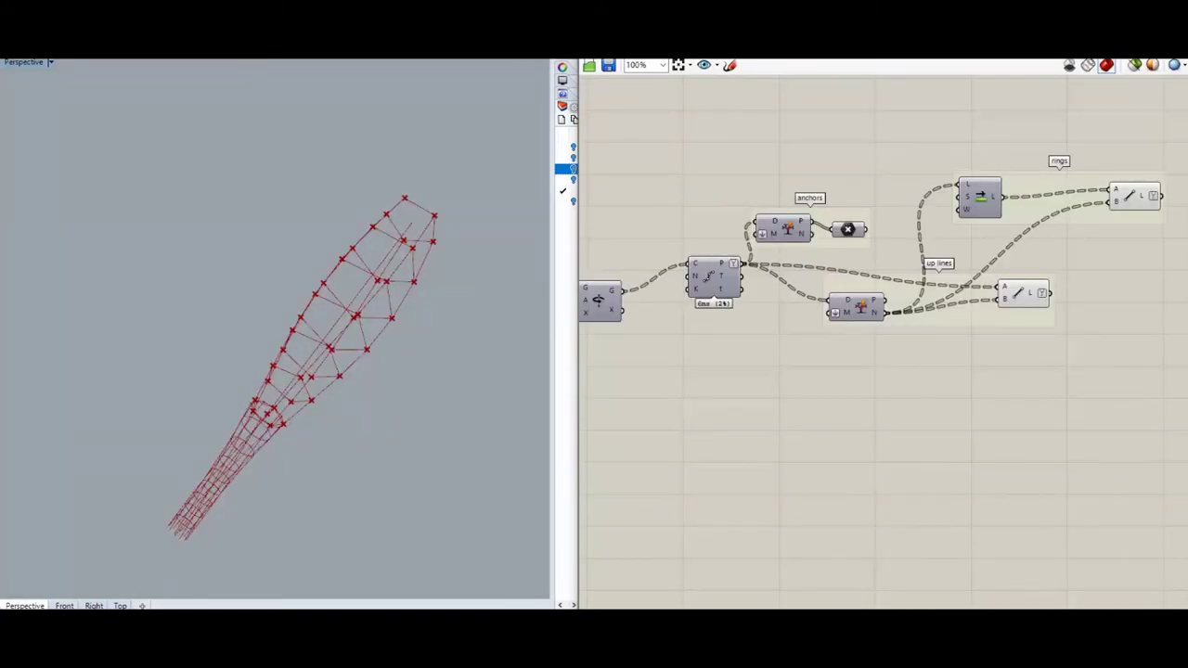
- Locate the lift line and bridles (topnet layer) groups in the 3x5 turbine area analysis definition
{"action": "mouse_move", "coordinate": [1134, 108]}
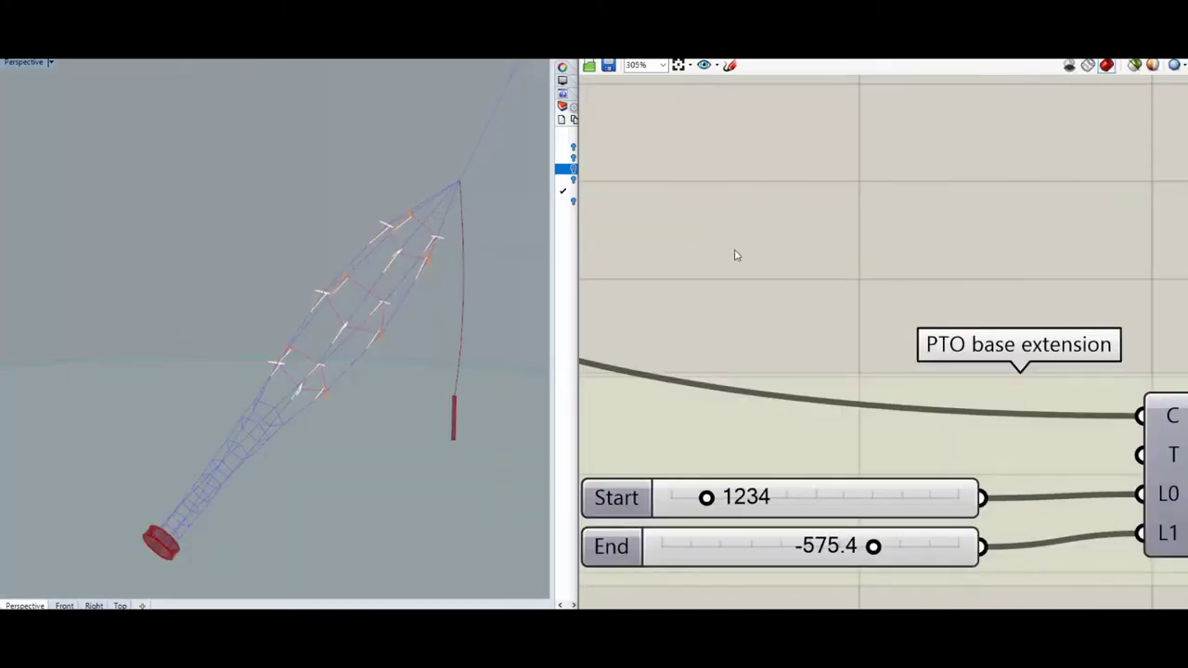
{"action": "scroll", "coordinate": [668, 244], "scroll_direction": "down", "scroll_amount": 5}
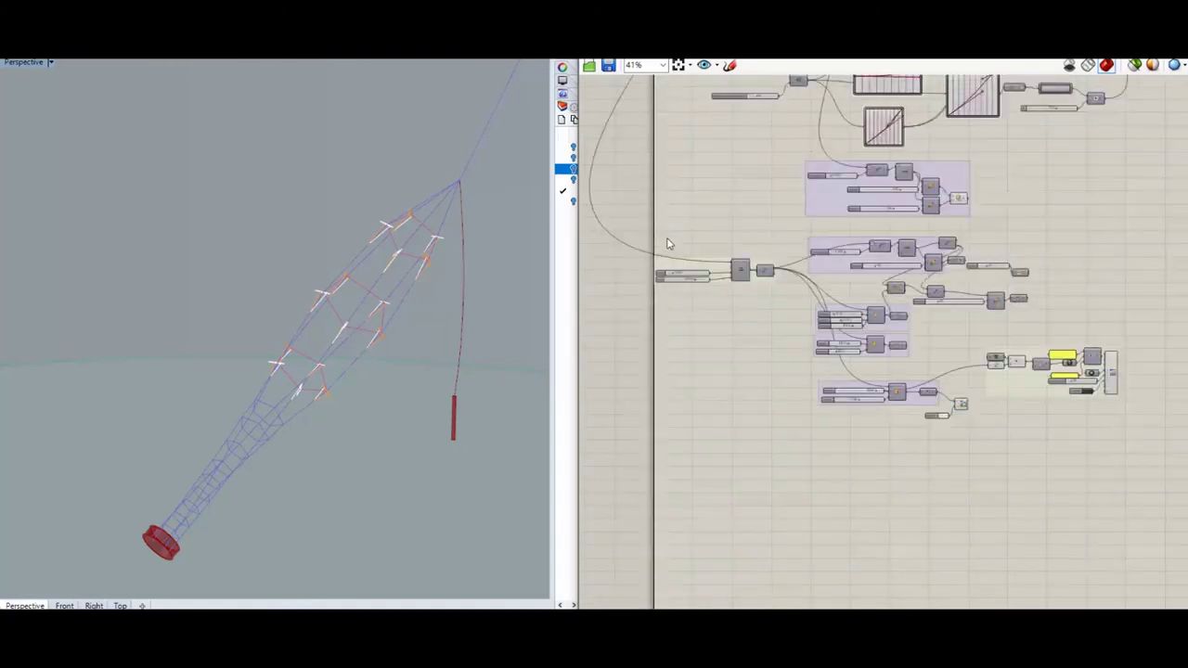
{"action": "scroll", "coordinate": [668, 244], "scroll_direction": "down", "scroll_amount": 4}
{"action": "scroll", "coordinate": [742, 178], "scroll_direction": "down", "scroll_amount": 3}
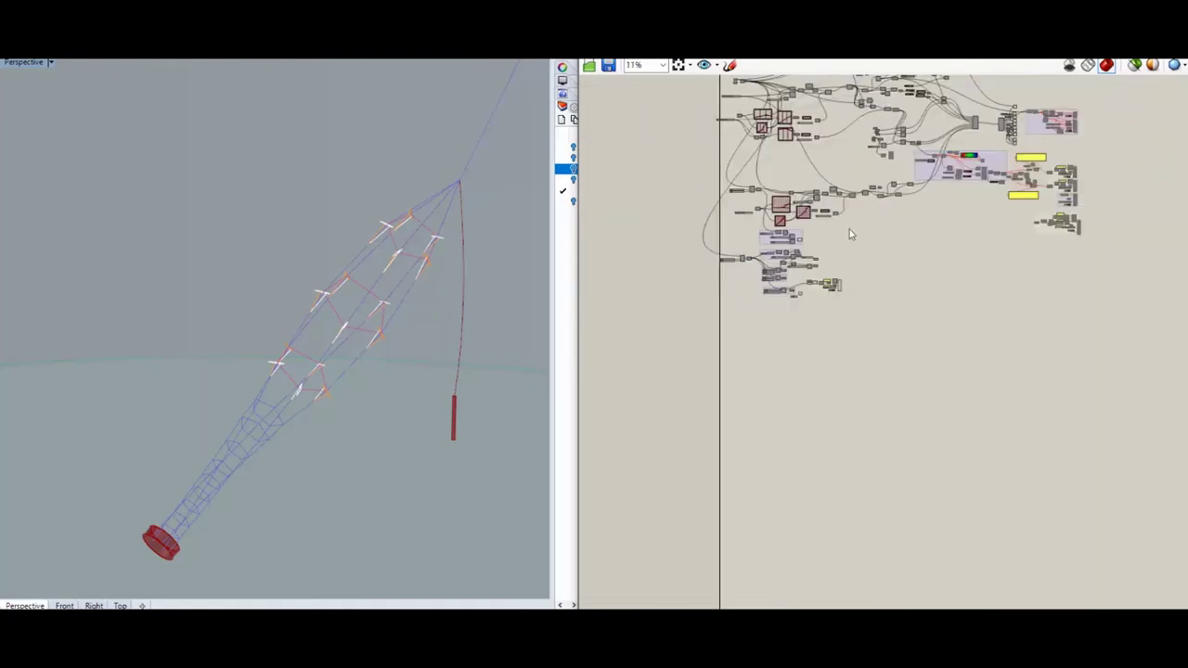
{"action": "scroll", "coordinate": [769, 359], "scroll_direction": "up", "scroll_amount": 4}
{"action": "scroll", "coordinate": [744, 167], "scroll_direction": "up", "scroll_amount": 6}
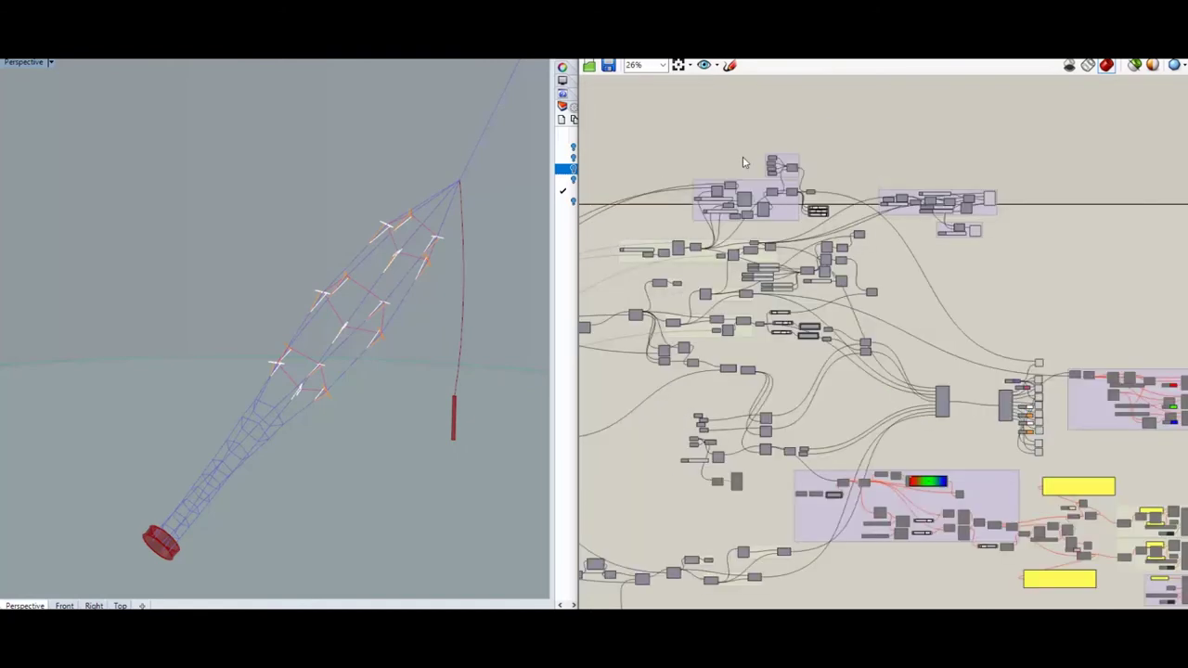
{"action": "scroll", "coordinate": [748, 197], "scroll_direction": "up", "scroll_amount": 3}
{"action": "scroll", "coordinate": [950, 367], "scroll_direction": "down", "scroll_amount": 4}
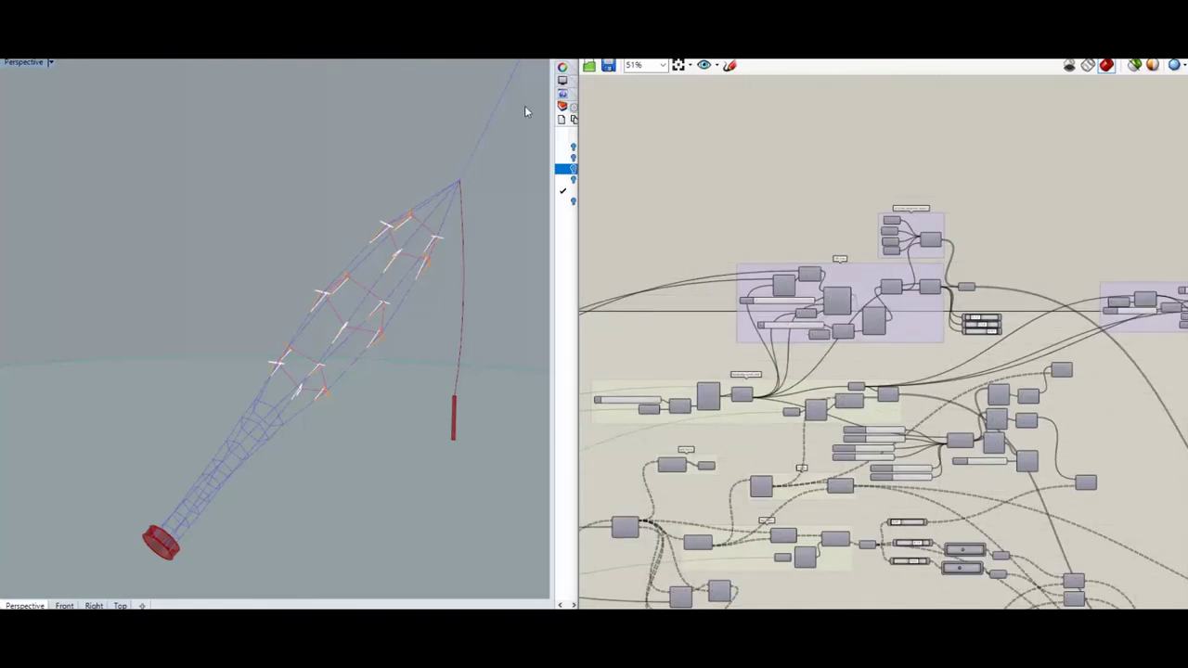
{"action": "scroll", "coordinate": [840, 283], "scroll_direction": "up", "scroll_amount": 5}
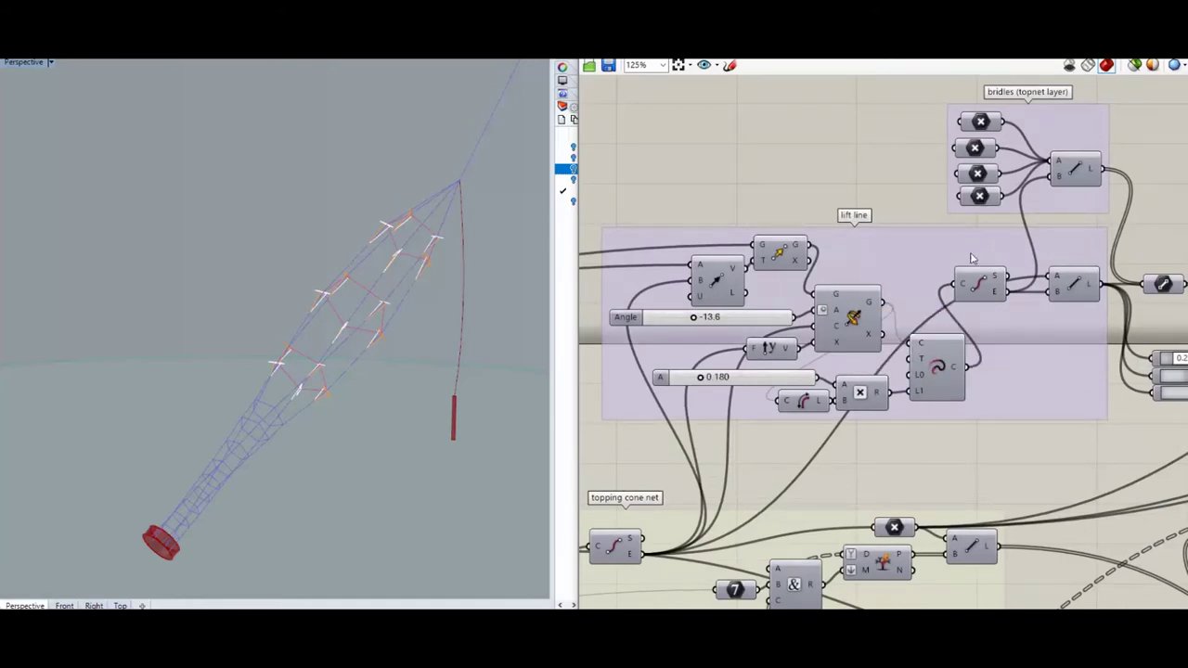
- Trace the lift line group's inputs back to the topping cone net and the main centre line points
{"action": "scroll", "coordinate": [1021, 273], "scroll_direction": "down", "scroll_amount": 3}
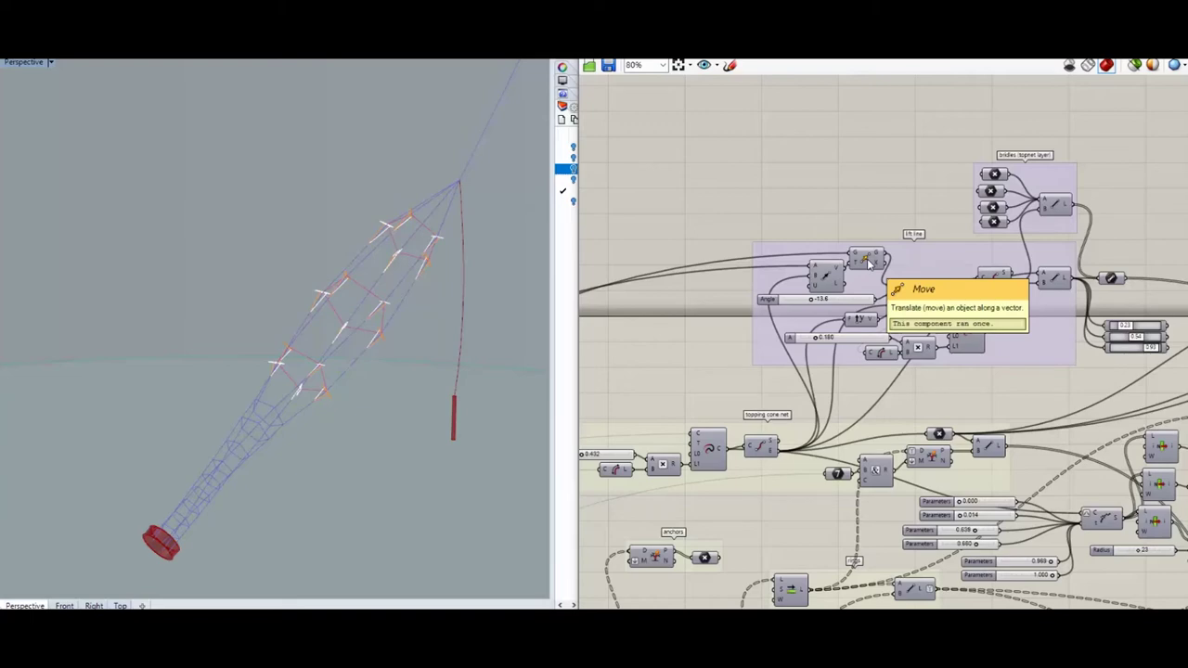
{"action": "scroll", "coordinate": [909, 187], "scroll_direction": "down", "scroll_amount": 5}
{"action": "scroll", "coordinate": [909, 187], "scroll_direction": "up", "scroll_amount": 4}
{"action": "scroll", "coordinate": [671, 285], "scroll_direction": "up", "scroll_amount": 3}
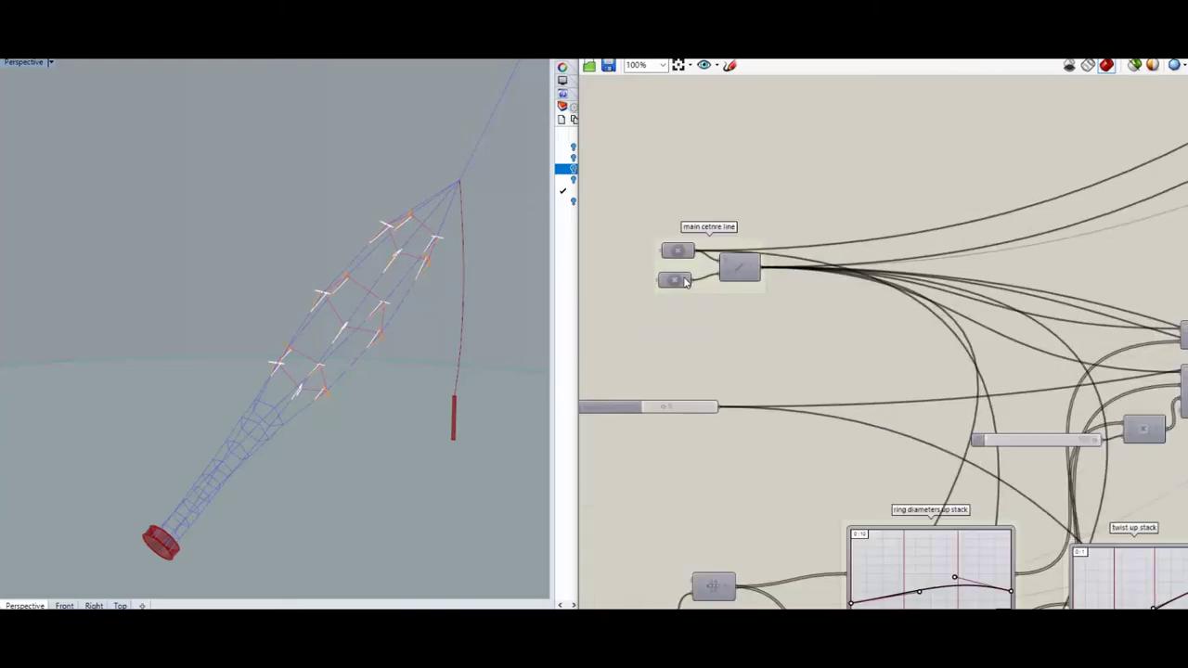
{"action": "scroll", "coordinate": [663, 301], "scroll_direction": "down", "scroll_amount": 6}
{"action": "scroll", "coordinate": [844, 250], "scroll_direction": "up", "scroll_amount": 8}
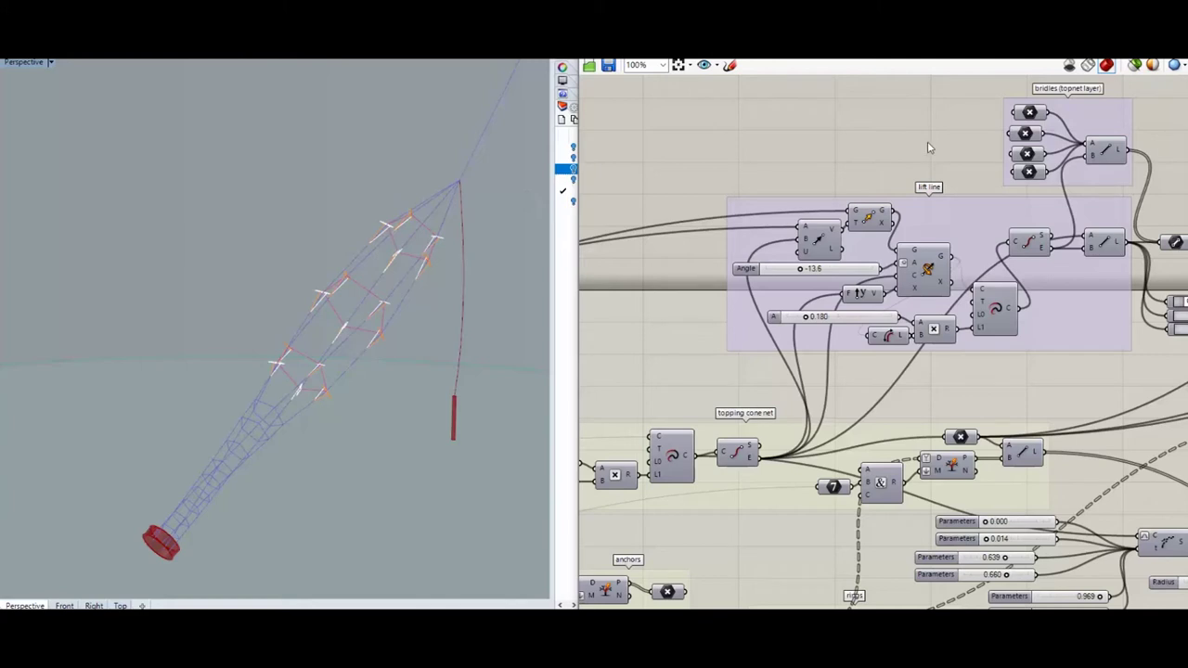
- Turn on the preview of the Line component in the bridles (topnet layer) group
{"action": "left_click", "coordinate": [1112, 148]}
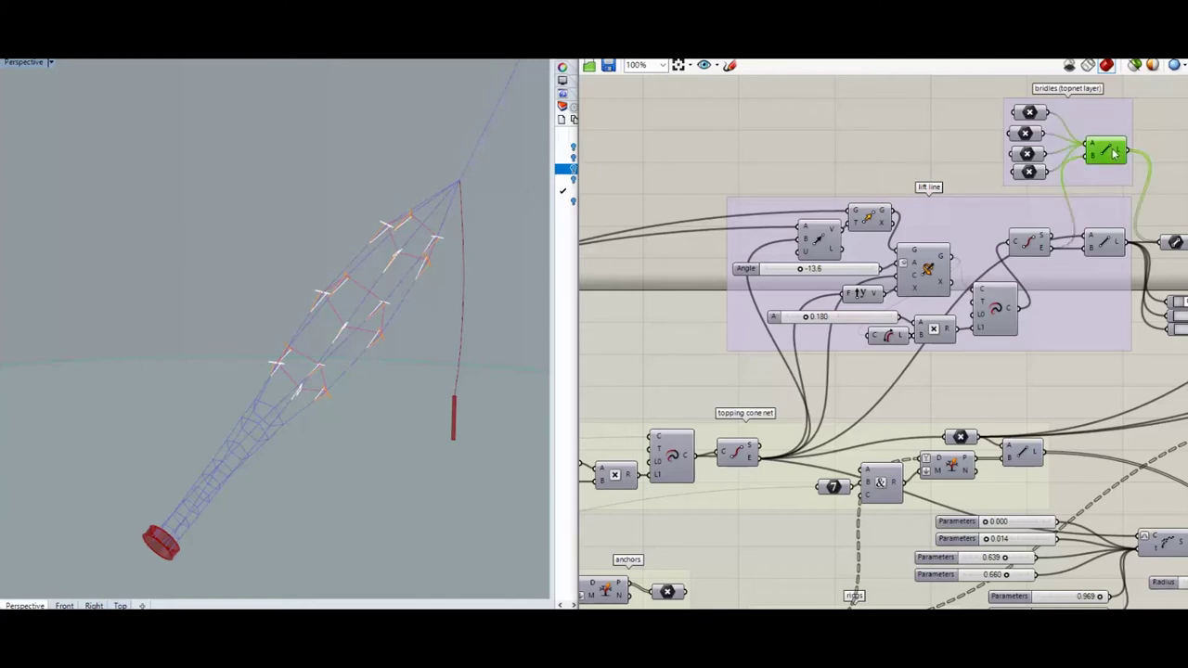
{"action": "right_click", "coordinate": [1112, 148]}
{"action": "left_click", "coordinate": [1062, 179]}
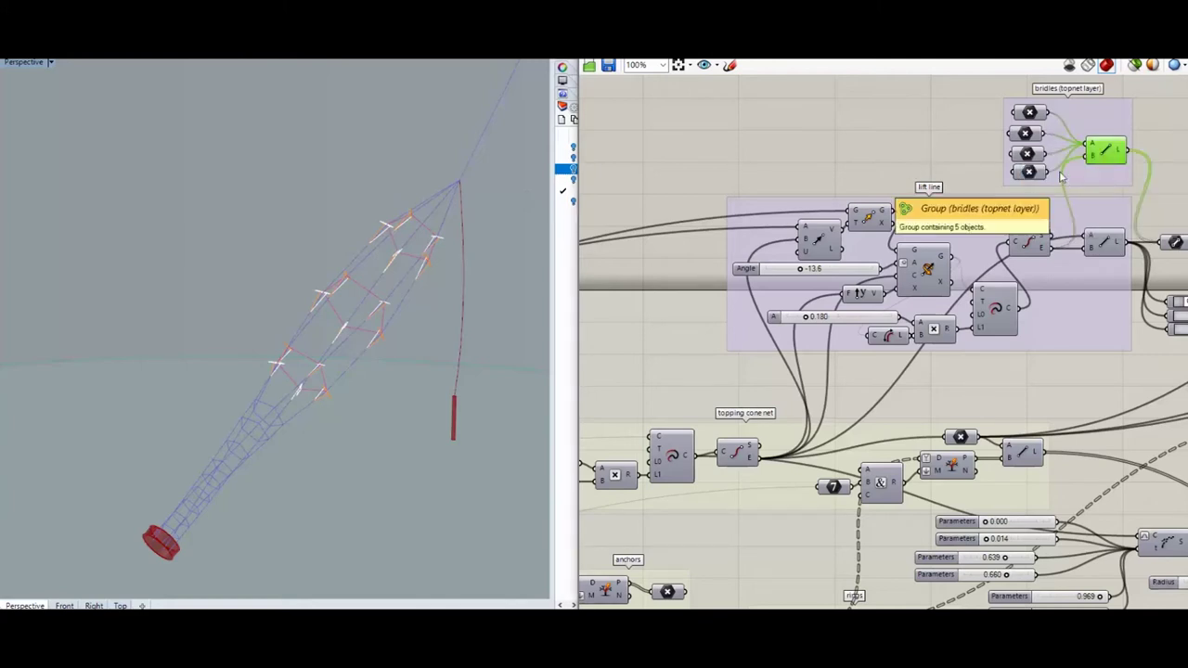
- Turn off the preview of the whole column of colour-swatch preview components at the end of the network
{"action": "right_click_drag", "start_coordinate": [829, 138], "coordinate": [666, 162]}
{"action": "scroll", "coordinate": [666, 161], "scroll_direction": "down", "scroll_amount": 8}
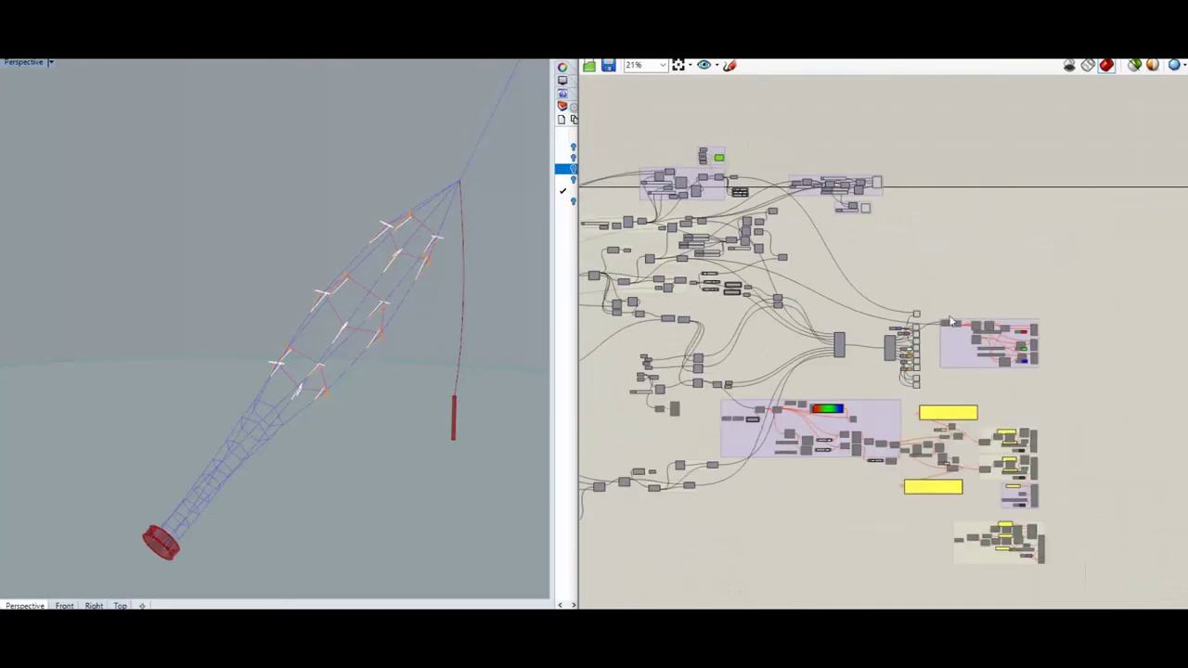
{"action": "left_click_drag", "start_coordinate": [933, 288], "coordinate": [889, 394]}
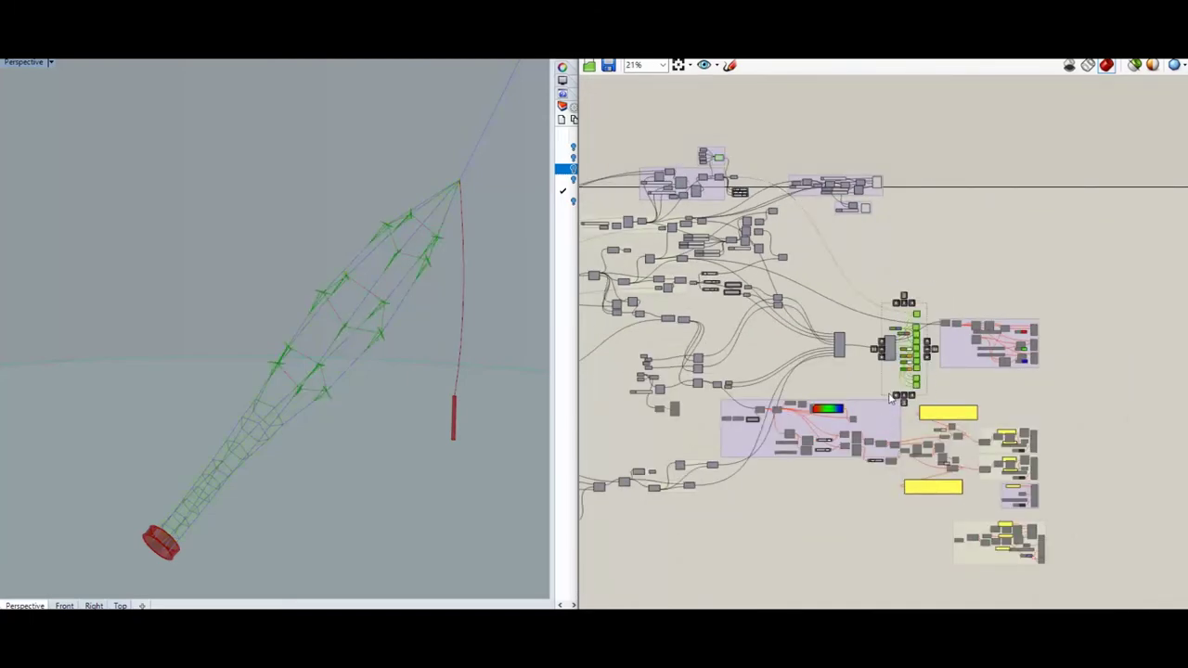
{"action": "middle_click", "coordinate": [889, 394]}
{"action": "left_click", "coordinate": [929, 353]}
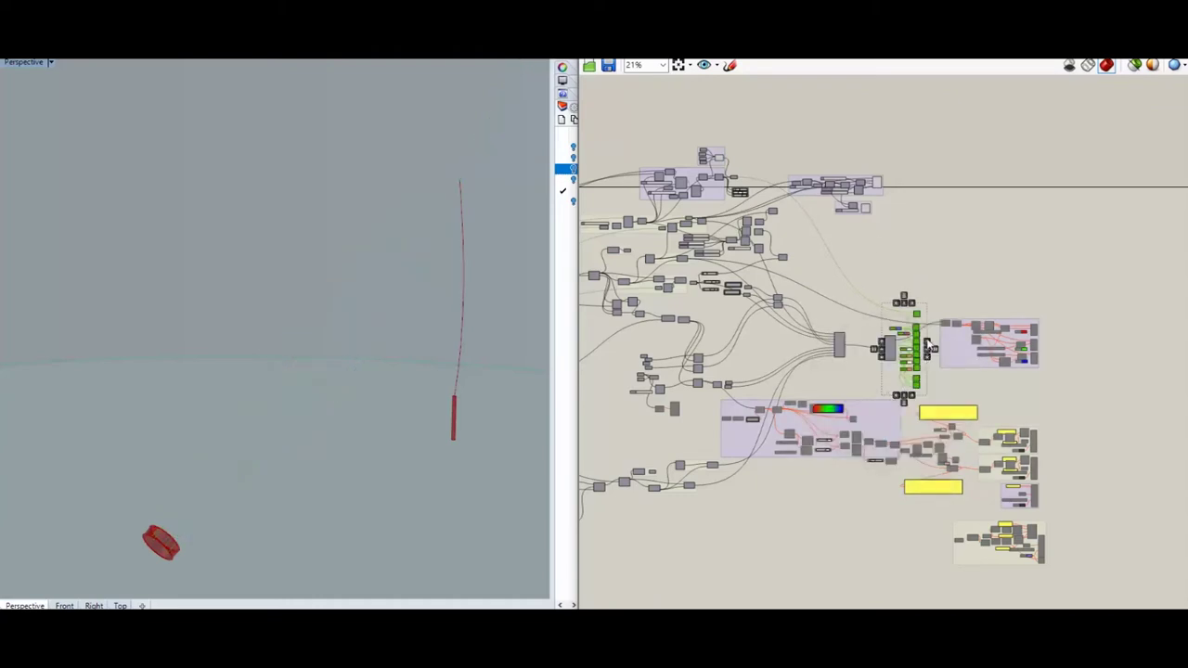
- Turn on the preview of the Line parameter that collects the bridles and lift line
{"action": "scroll", "coordinate": [718, 160], "scroll_direction": "up", "scroll_amount": 4}
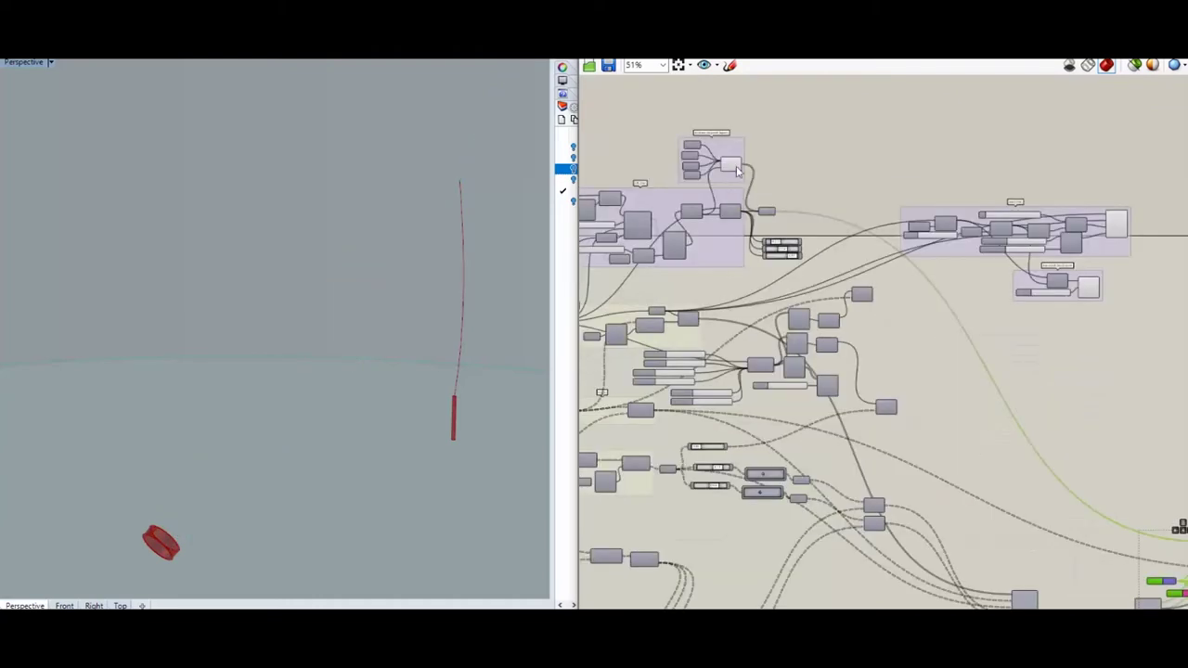
{"action": "left_click", "coordinate": [730, 165]}
{"action": "scroll", "coordinate": [775, 216], "scroll_direction": "up", "scroll_amount": 3}
{"action": "left_click", "coordinate": [767, 212]}
{"action": "right_click", "coordinate": [766, 213]}
{"action": "left_click", "coordinate": [796, 235]}
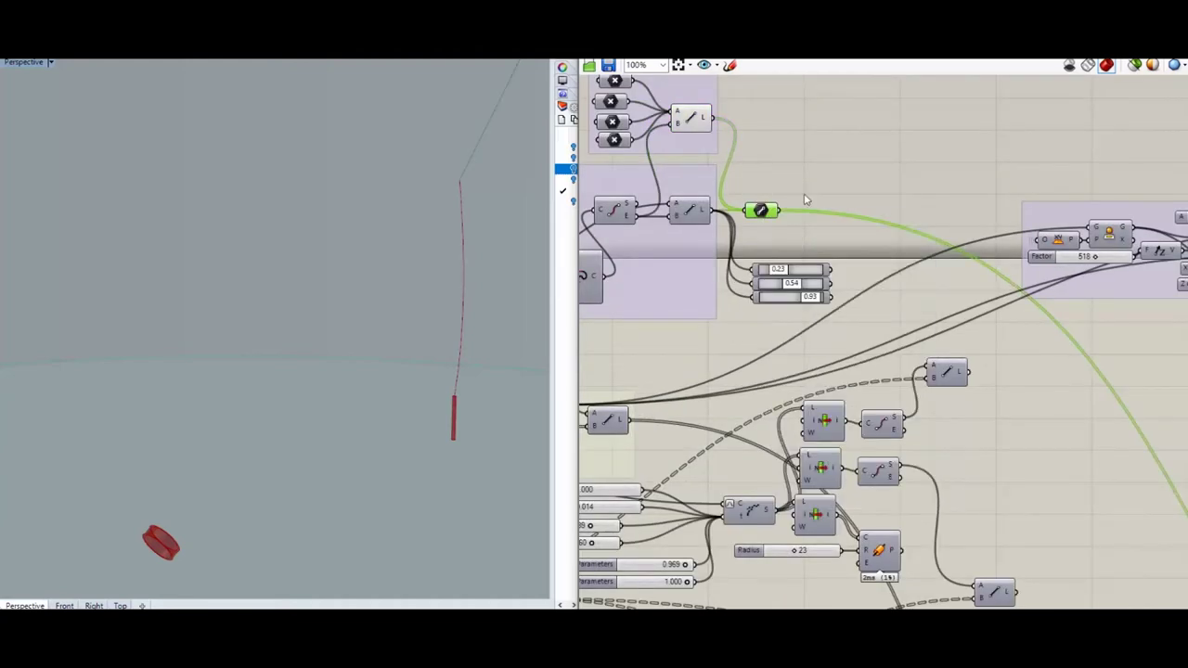
- Check the Line components of the bridles and lift line groups against the lines leading to the parachute in the model
{"action": "scroll", "coordinate": [896, 188], "scroll_direction": "down", "scroll_amount": 5}
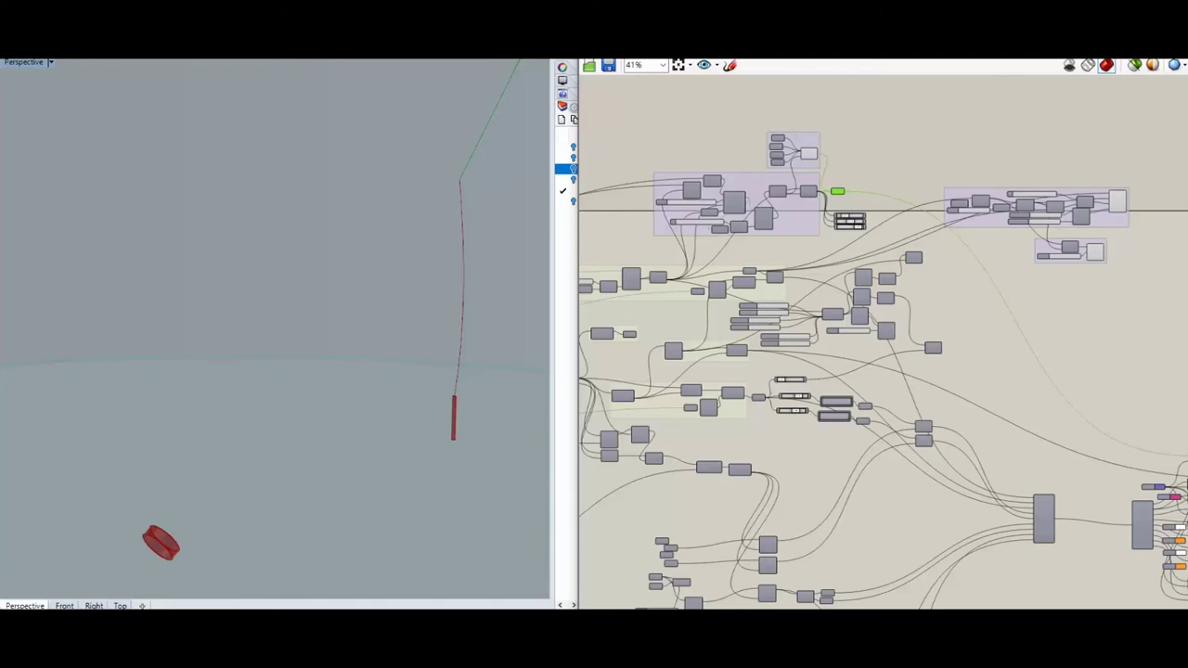
{"action": "scroll", "coordinate": [682, 151], "scroll_direction": "up", "scroll_amount": 5}
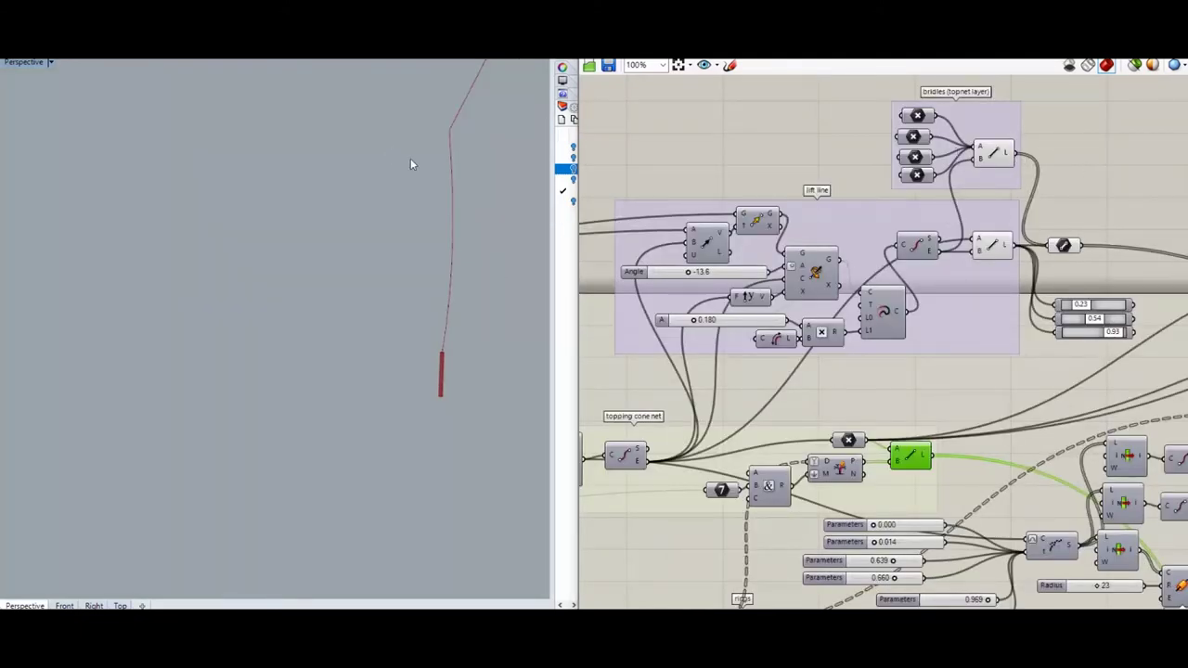
{"action": "scroll", "coordinate": [520, 182], "scroll_direction": "down", "scroll_amount": 3}
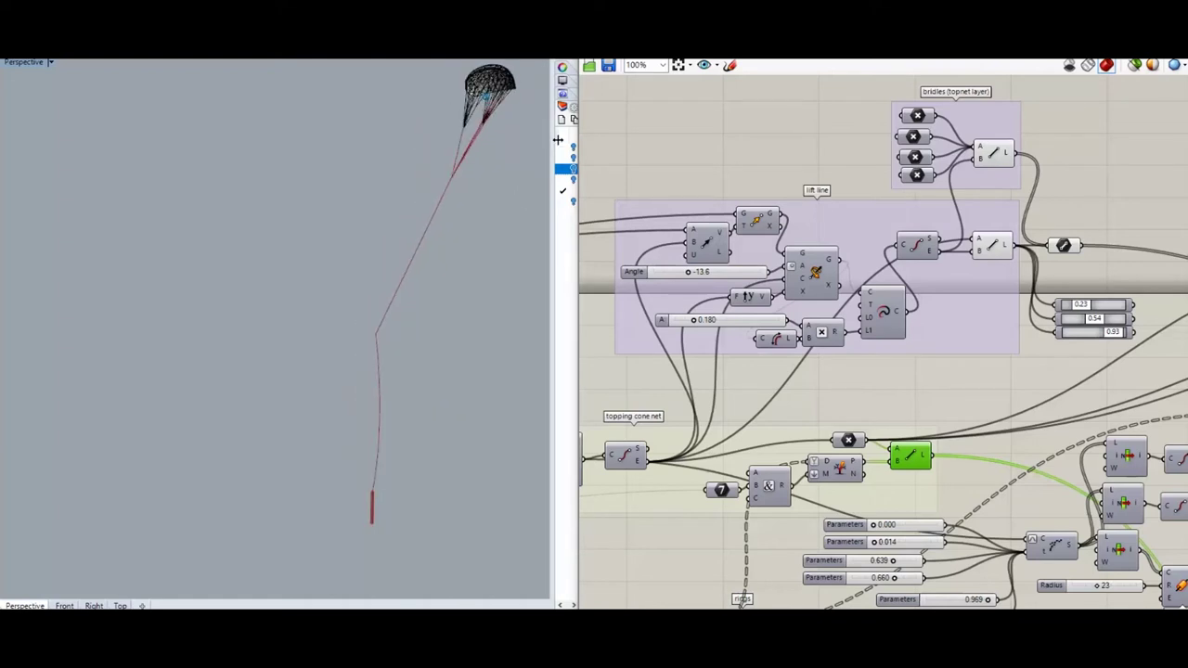
{"action": "left_click", "coordinate": [993, 156]}
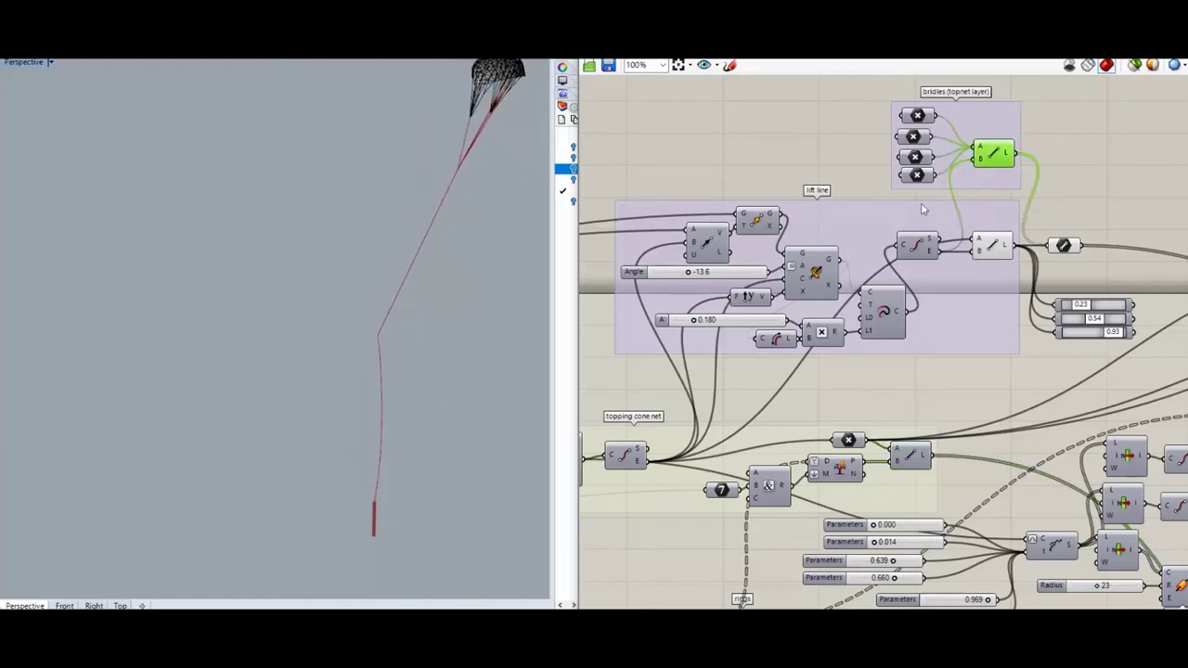
{"action": "left_click", "coordinate": [999, 247]}
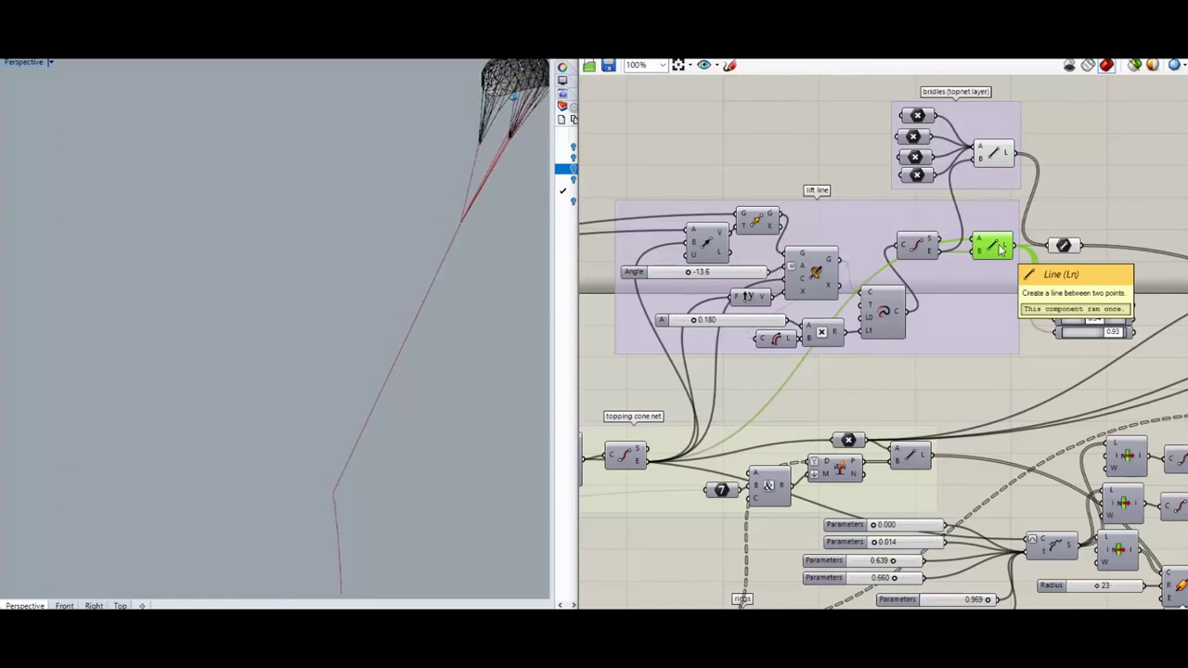
- Turn off the preview of the Line parameter that collects the bridles, and check the bridles and lift line Line components in the model
{"action": "left_click", "coordinate": [1064, 247]}
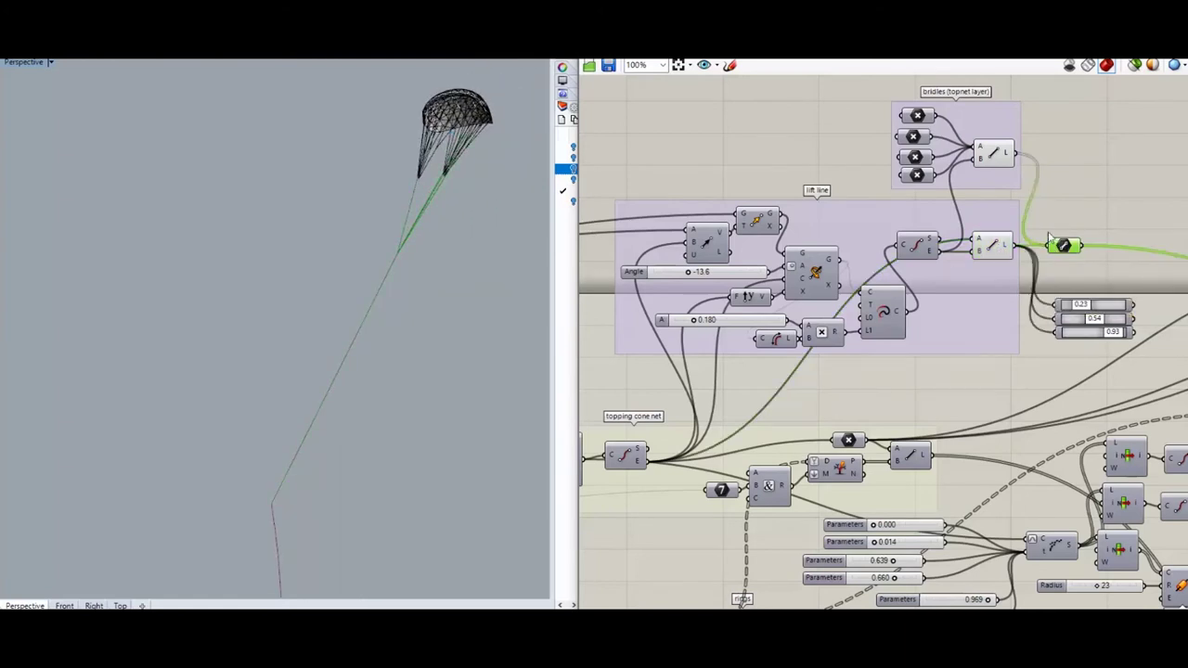
{"action": "right_click", "coordinate": [1066, 247]}
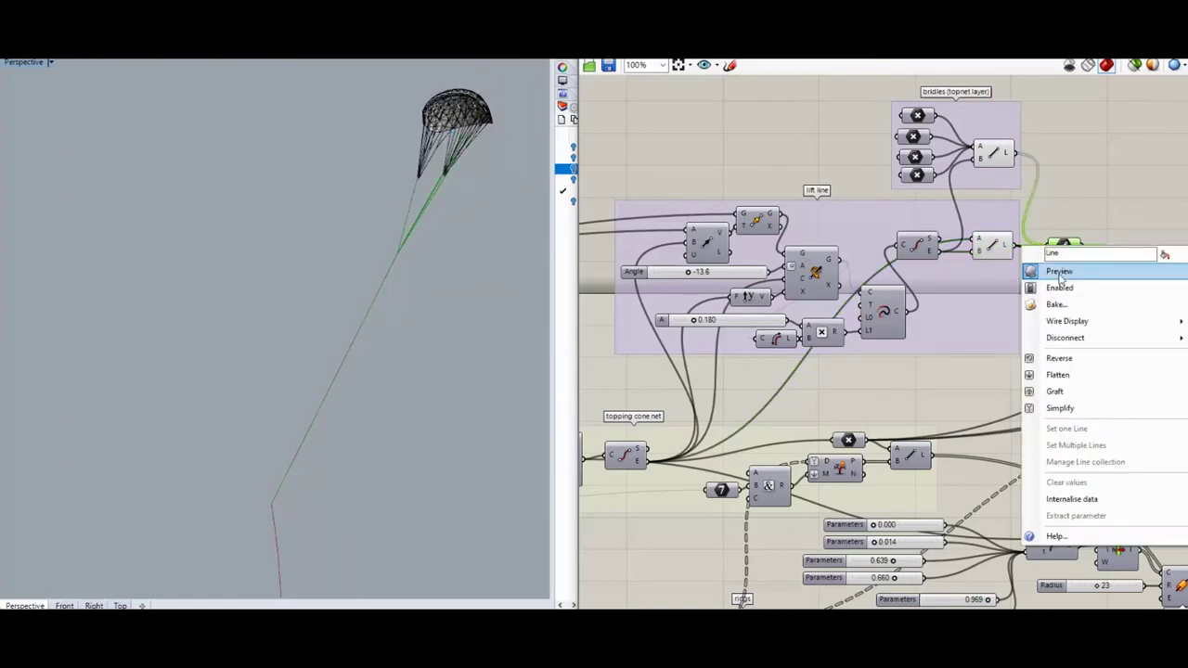
{"action": "left_click", "coordinate": [1058, 268]}
{"action": "left_click", "coordinate": [994, 155]}
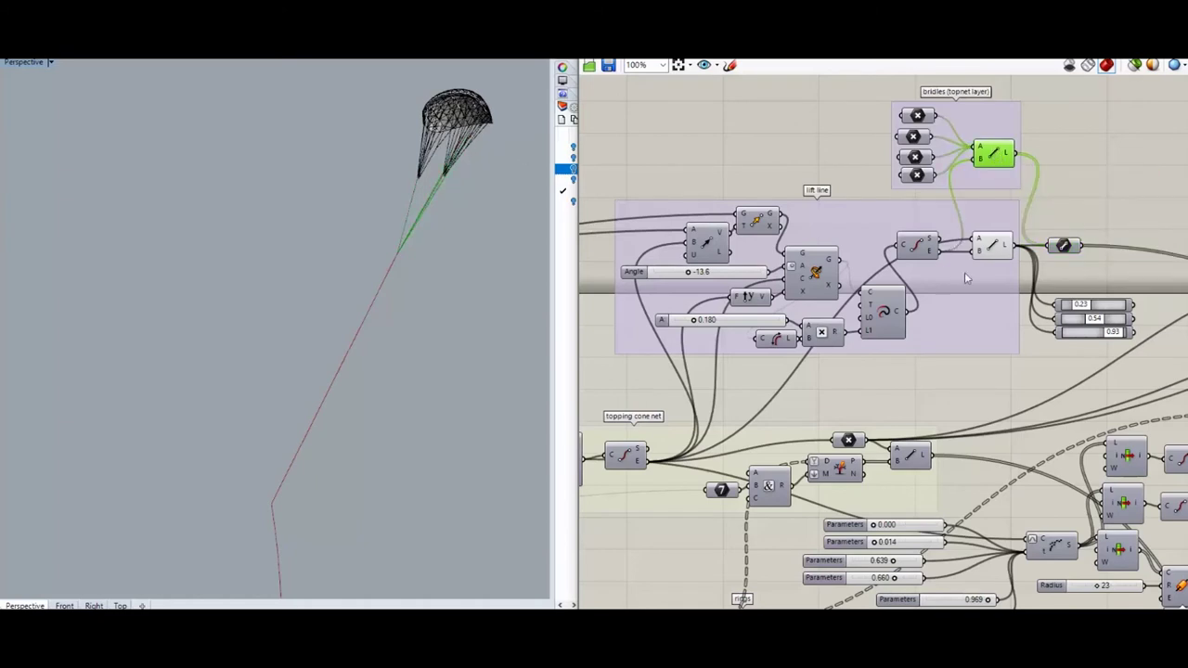
{"action": "left_click", "coordinate": [993, 247]}
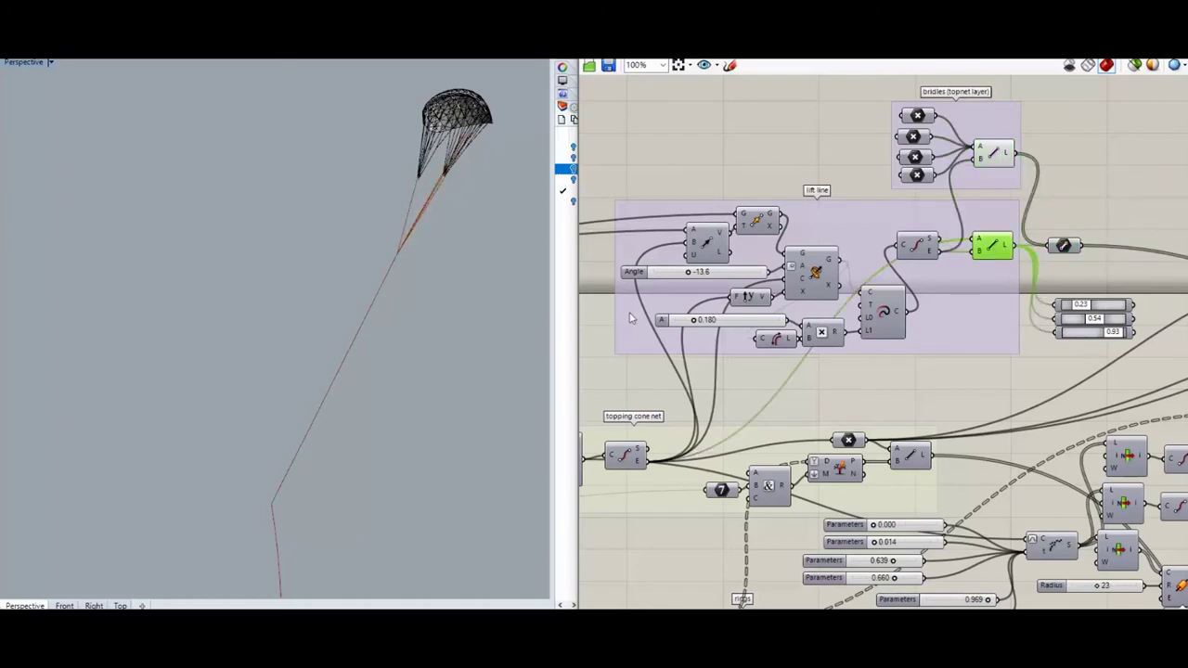
- Turn on the preview of the Line component in the topping cone net group
{"action": "scroll", "coordinate": [988, 374], "scroll_direction": "down", "scroll_amount": 2}
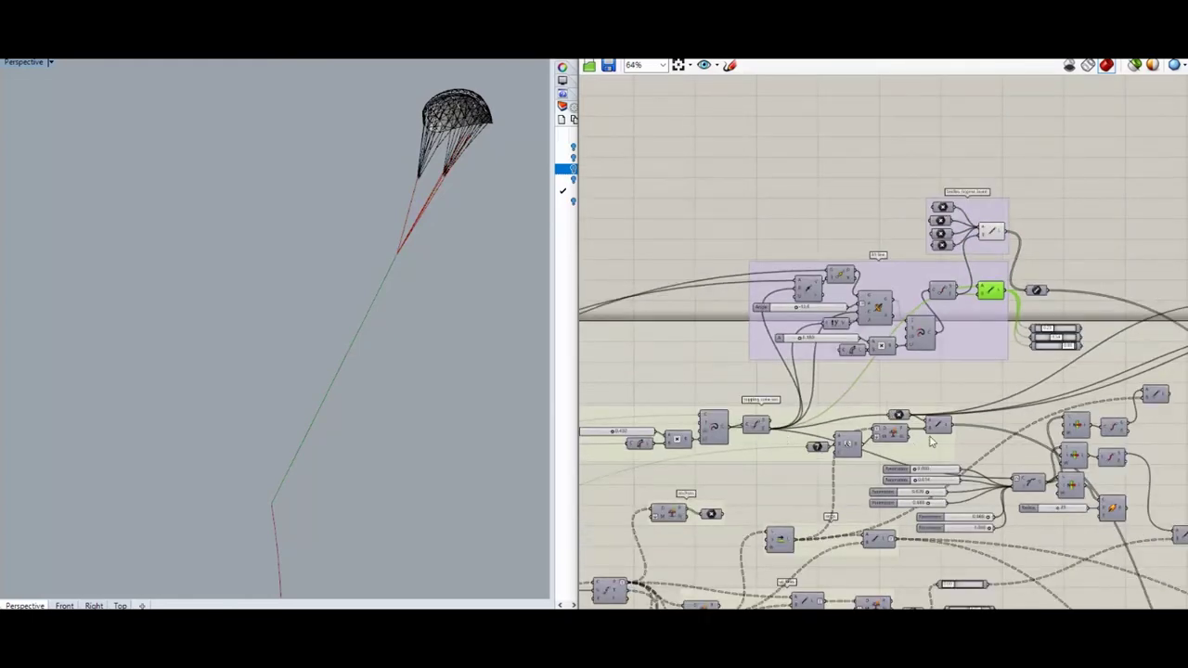
{"action": "scroll", "coordinate": [931, 442], "scroll_direction": "up", "scroll_amount": 2}
{"action": "left_click", "coordinate": [946, 420]}
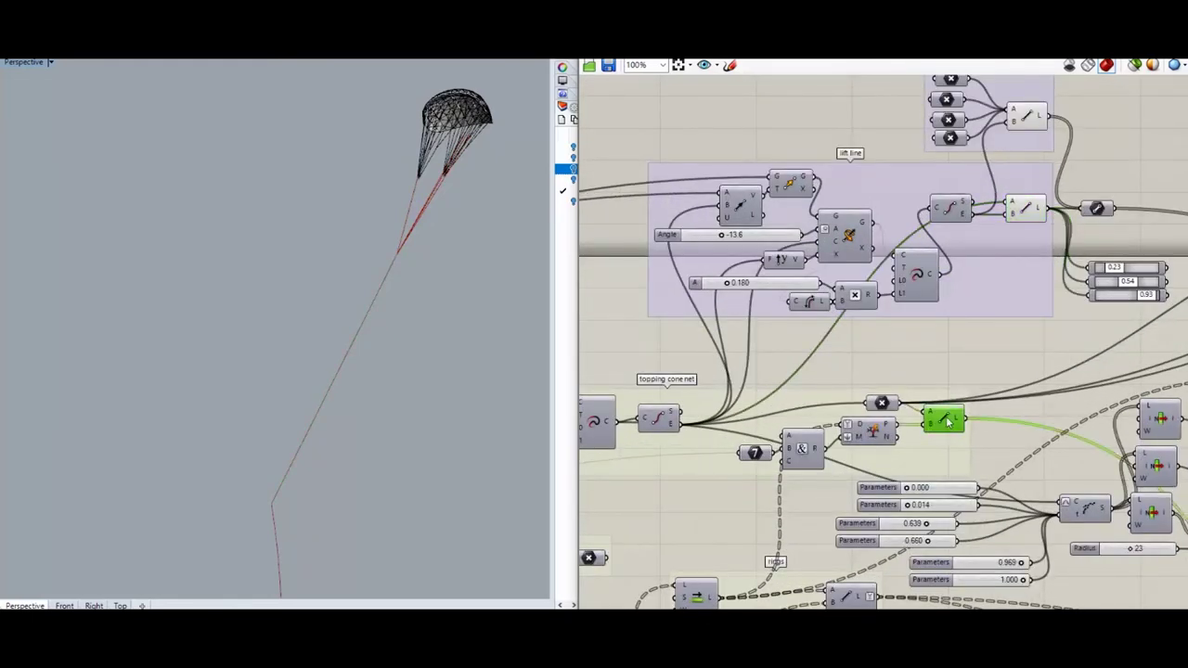
{"action": "right_click", "coordinate": [946, 420]}
{"action": "left_click", "coordinate": [986, 441]}
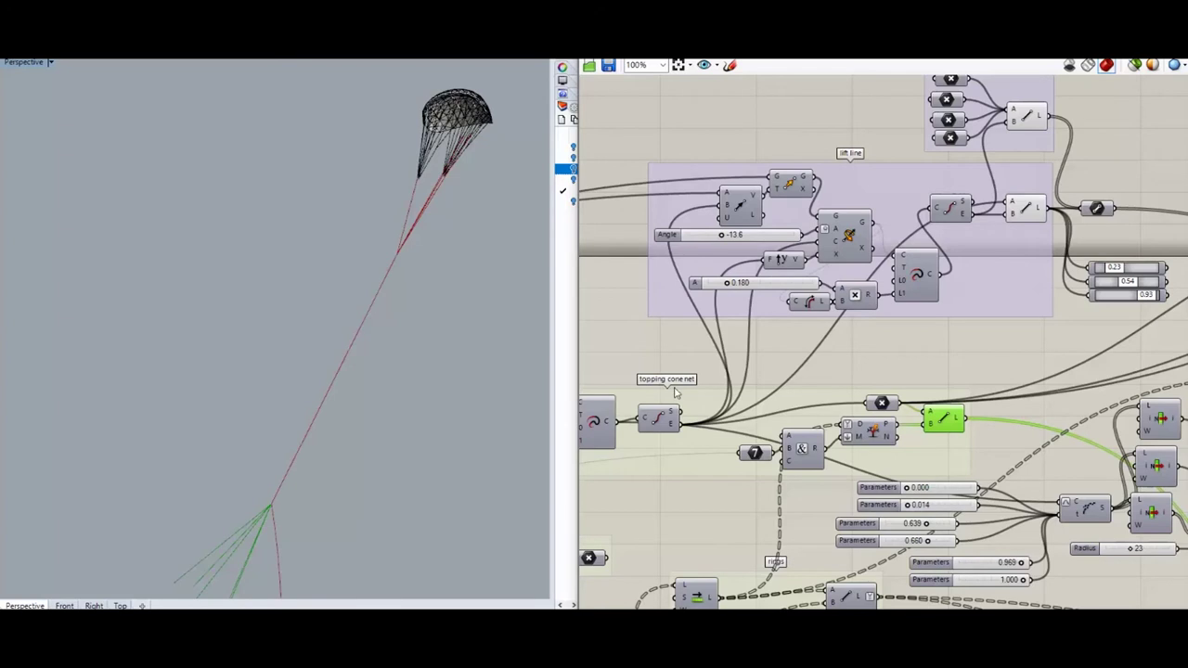
- Turn on the preview of the Line component in the rings group
{"action": "right_click_drag", "start_coordinate": [670, 366], "coordinate": [789, 287]}
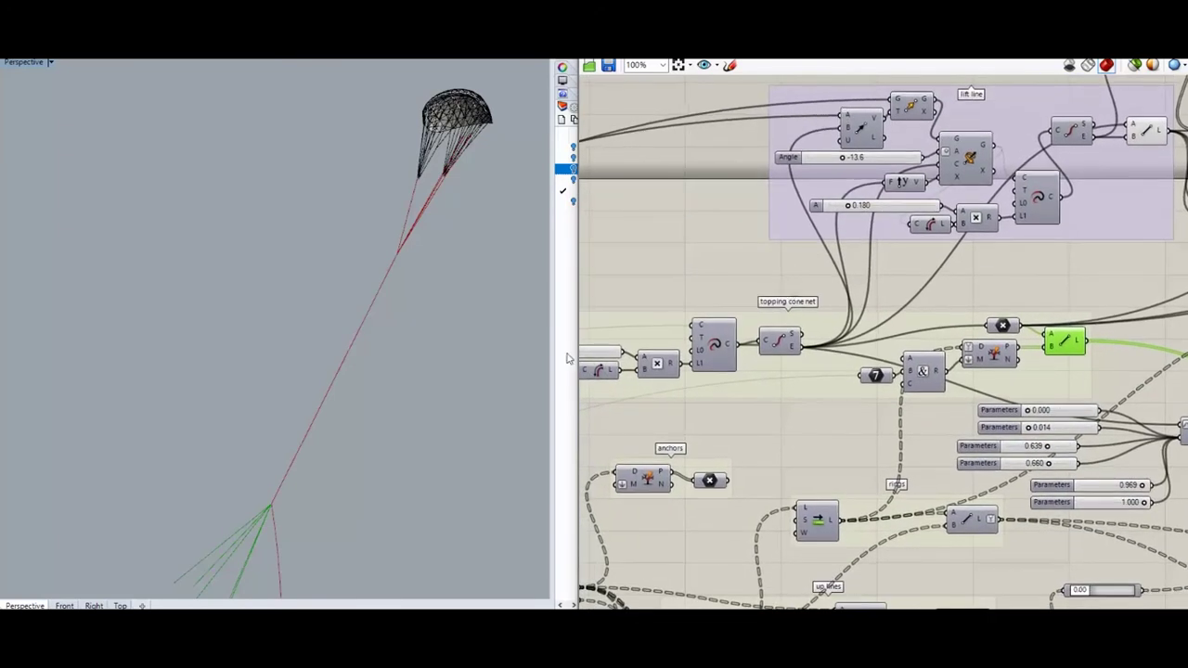
{"action": "right_click_drag", "start_coordinate": [399, 450], "coordinate": [439, 411]}
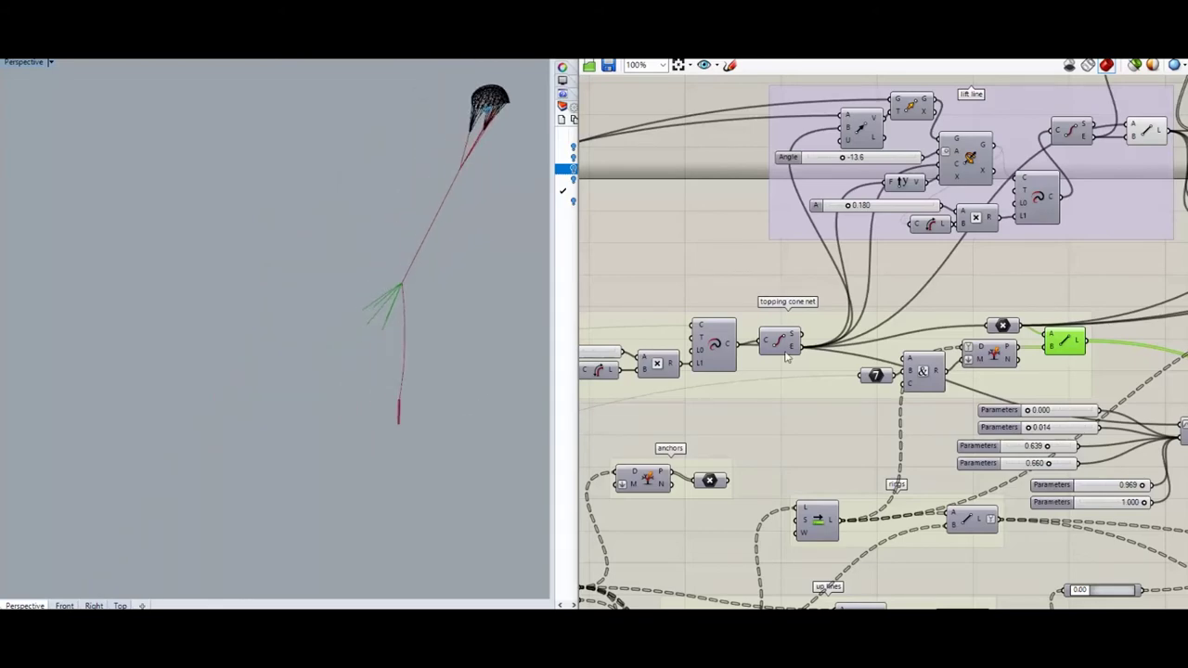
{"action": "scroll", "coordinate": [1069, 267], "scroll_direction": "down", "scroll_amount": 6}
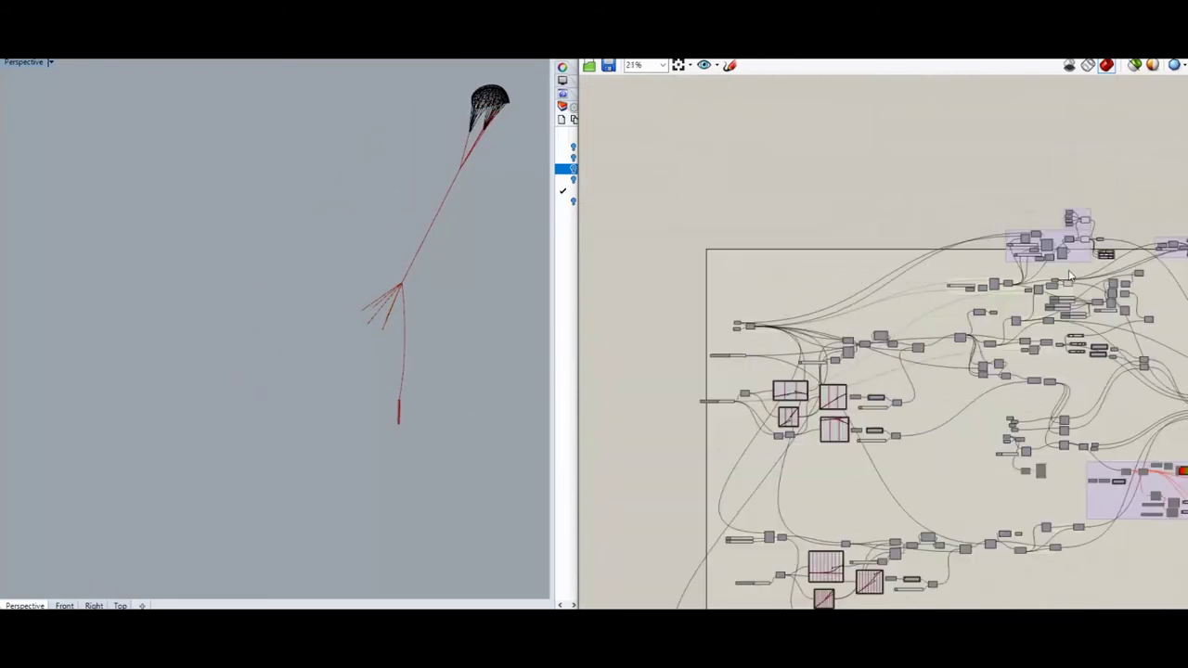
{"action": "scroll", "coordinate": [925, 354], "scroll_direction": "up", "scroll_amount": 4}
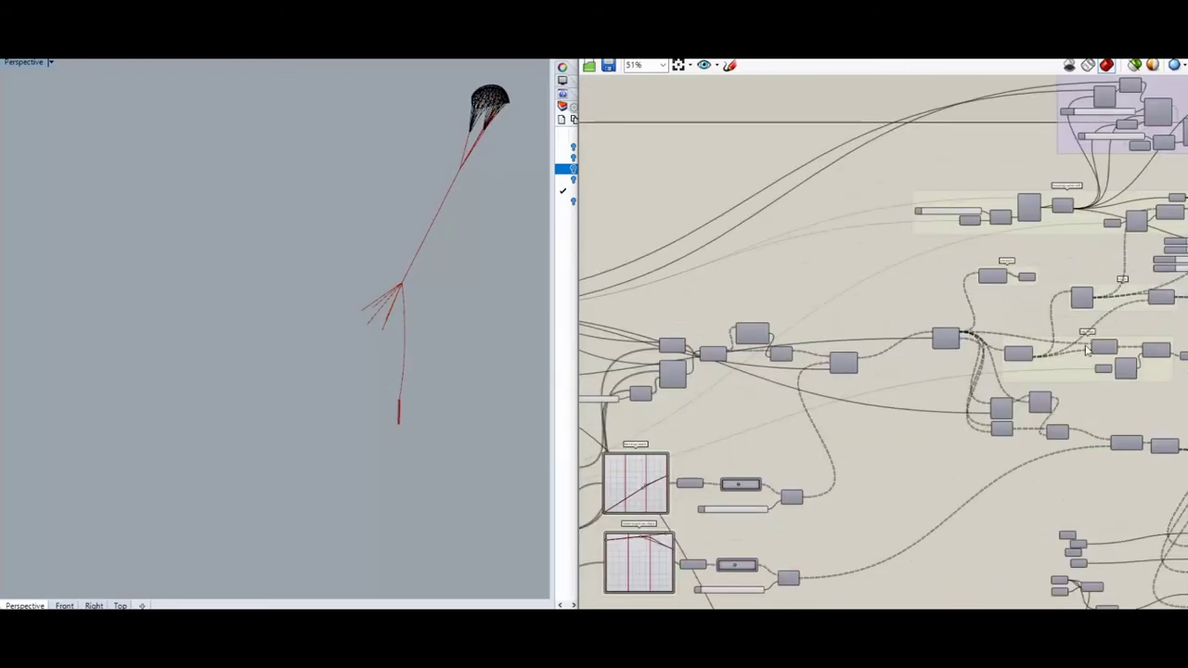
{"action": "right_click_drag", "start_coordinate": [999, 307], "coordinate": [684, 302]}
{"action": "left_click", "coordinate": [856, 290]}
{"action": "right_click", "coordinate": [872, 296]}
{"action": "left_click", "coordinate": [889, 313]}
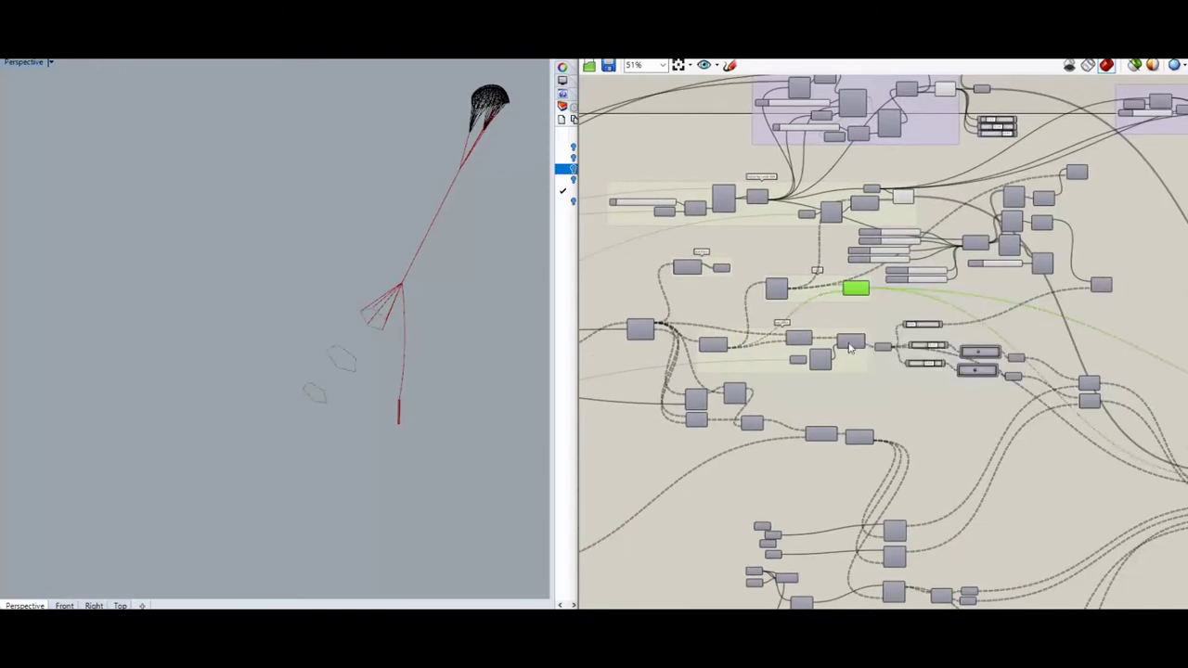
{"action": "right_click", "coordinate": [849, 348]}
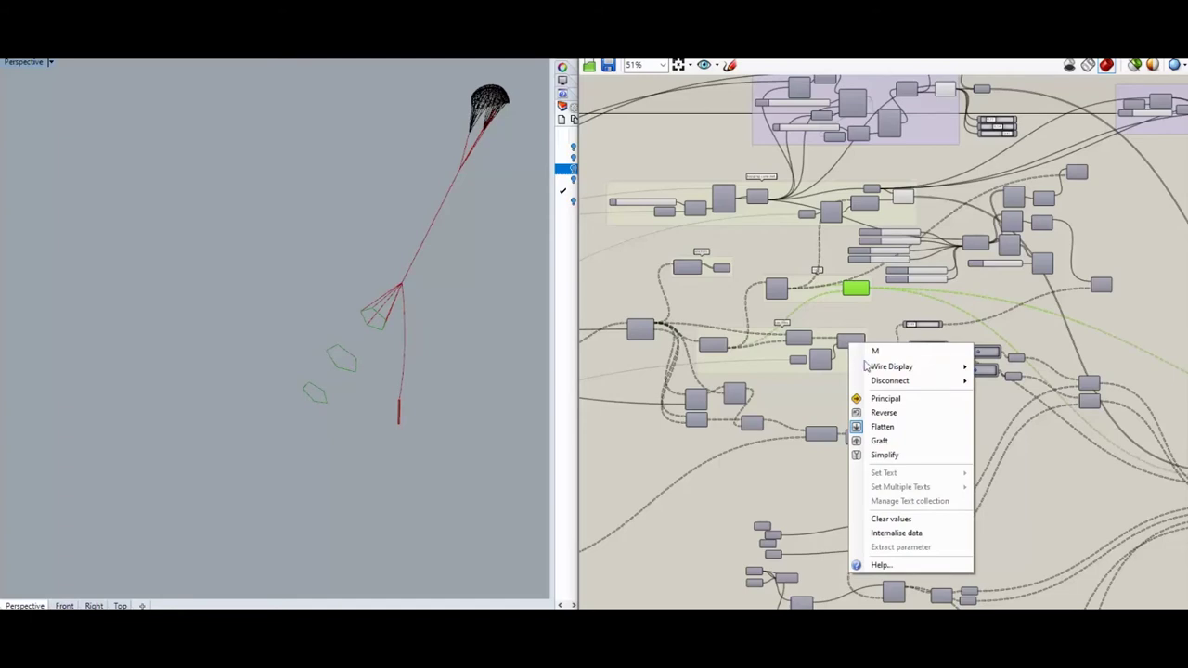
{"action": "mouse_move", "coordinate": [891, 367]}
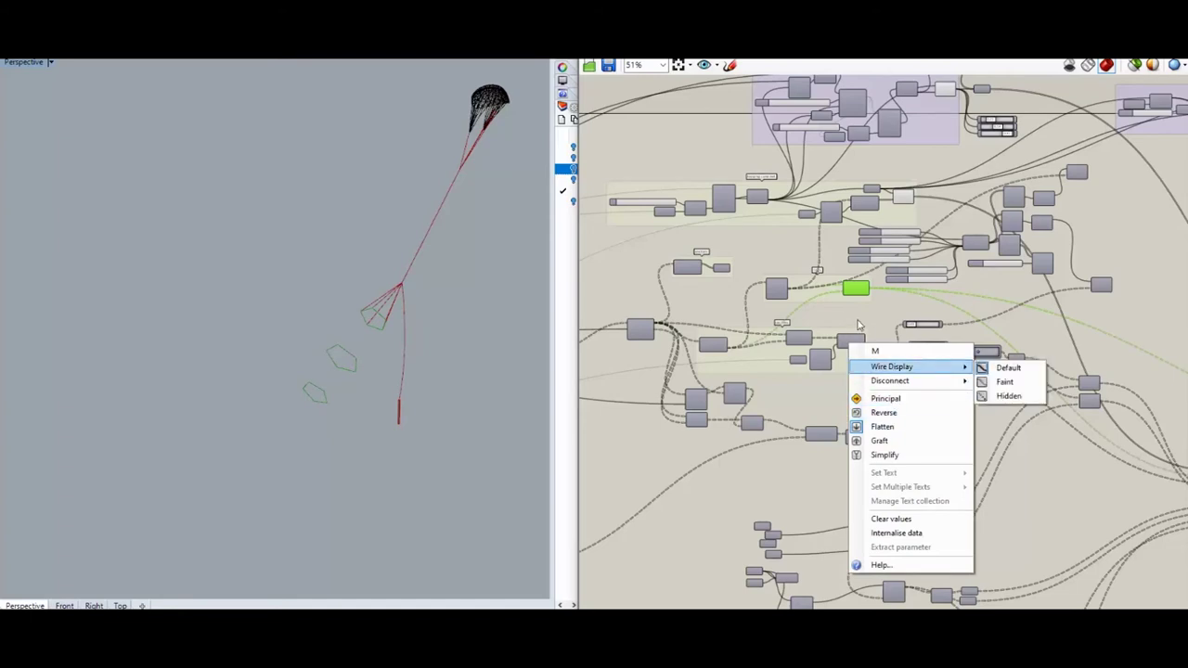
{"action": "left_click", "coordinate": [858, 325]}
- Turn on the preview of the parameter fed by the Split Tree component of the up lines group
{"action": "scroll", "coordinate": [914, 352], "scroll_direction": "up", "scroll_amount": 5}
{"action": "right_click", "coordinate": [923, 357]}
{"action": "left_click", "coordinate": [951, 366]}
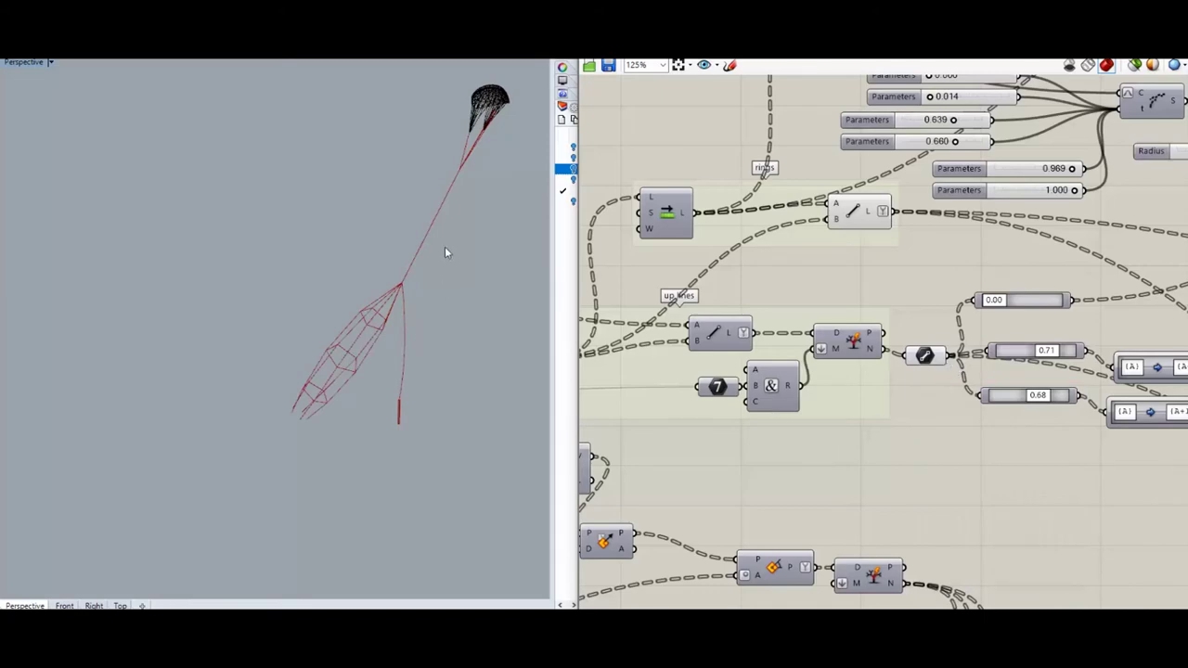
- Examine the topping cone net lines together with the shifted ring list, the text fragments and the Split Tree inputs that define them
{"action": "scroll", "coordinate": [711, 426], "scroll_direction": "down", "scroll_amount": 3}
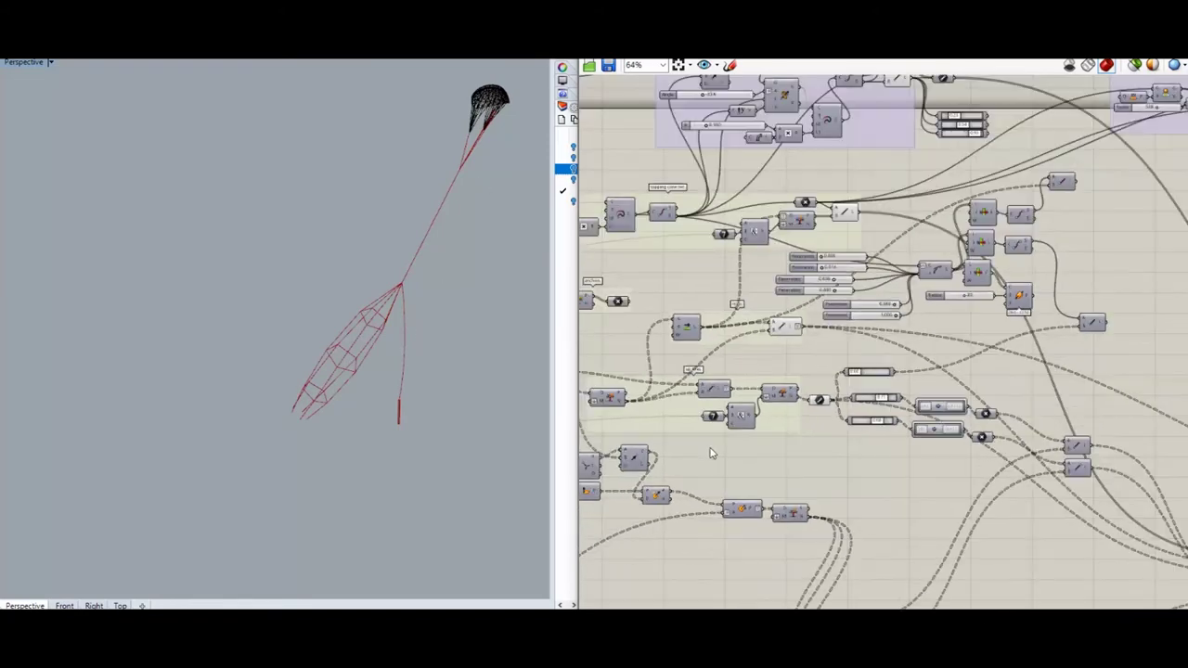
{"action": "scroll", "coordinate": [895, 227], "scroll_direction": "up", "scroll_amount": 3}
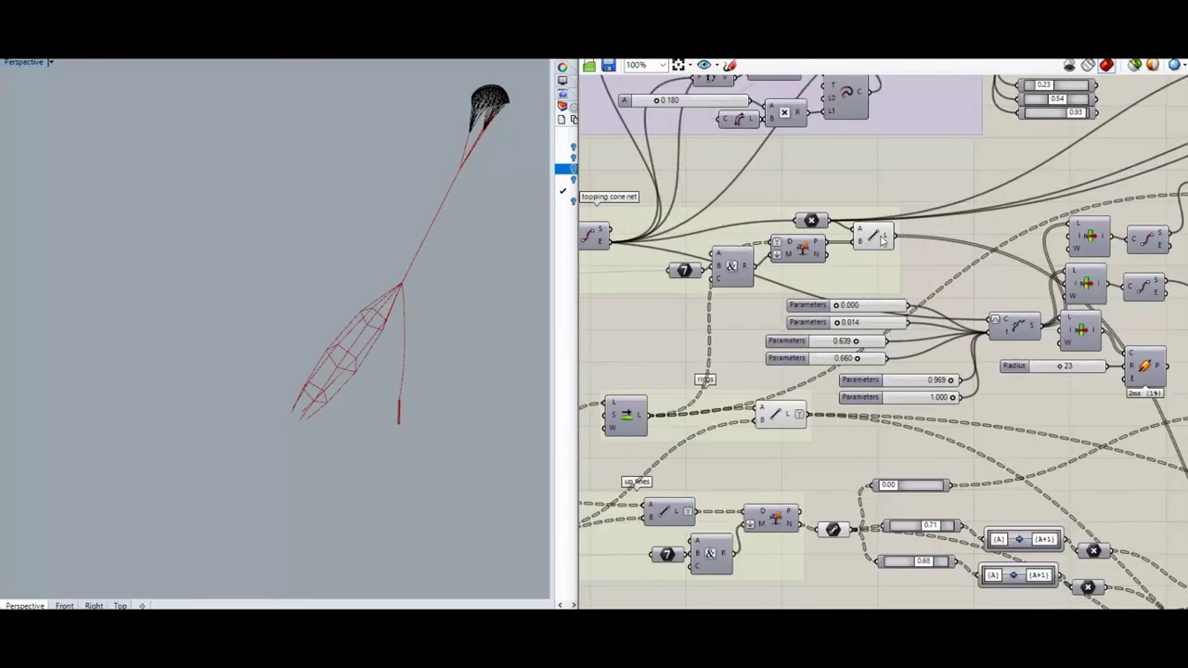
{"action": "left_click", "coordinate": [870, 240]}
{"action": "scroll", "coordinate": [930, 174], "scroll_direction": "down", "scroll_amount": 3}
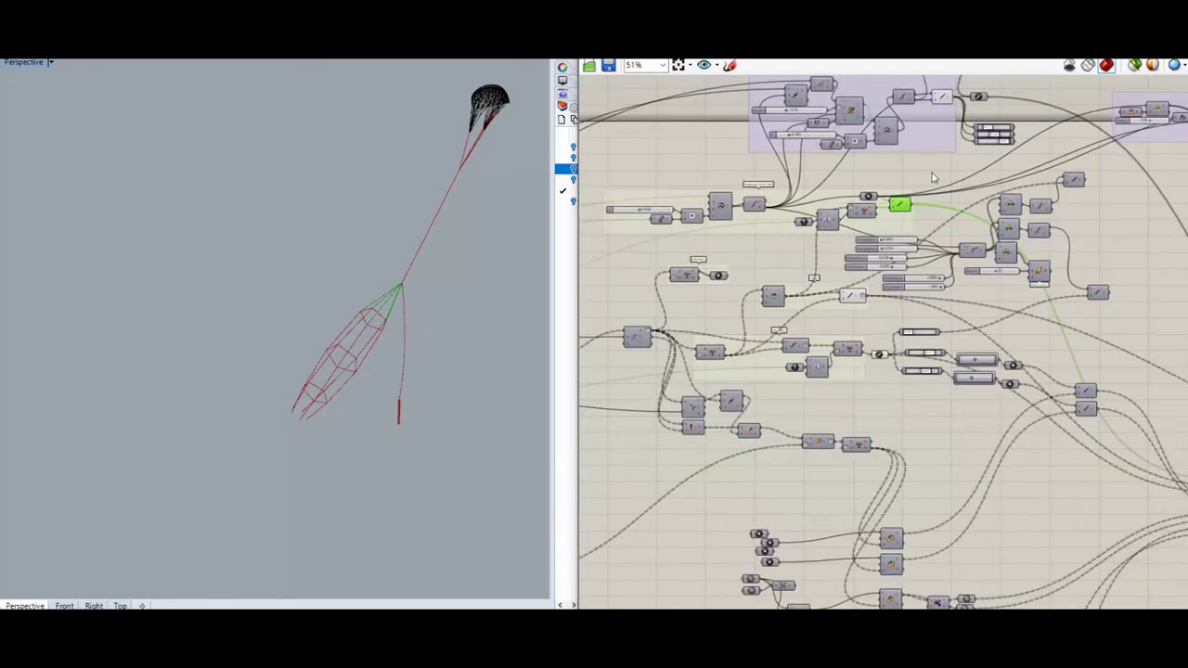
{"action": "scroll", "coordinate": [949, 280], "scroll_direction": "up", "scroll_amount": 3}
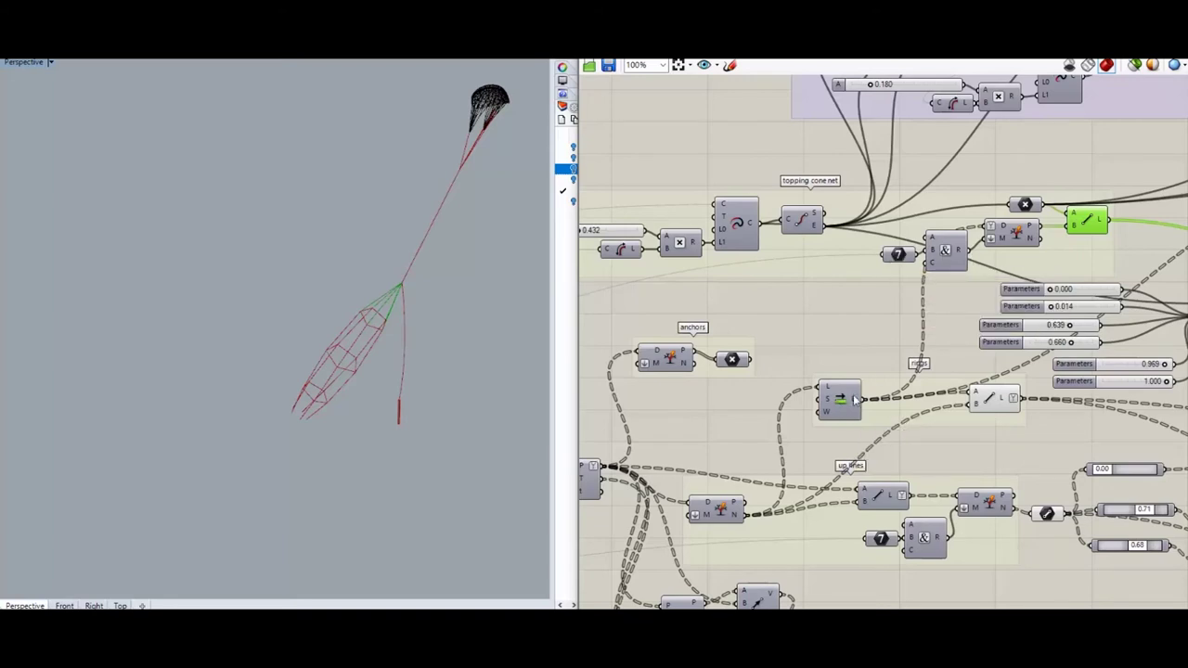
{"action": "mouse_move", "coordinate": [854, 399]}
{"action": "mouse_move", "coordinate": [933, 240]}
{"action": "mouse_move", "coordinate": [935, 265]}
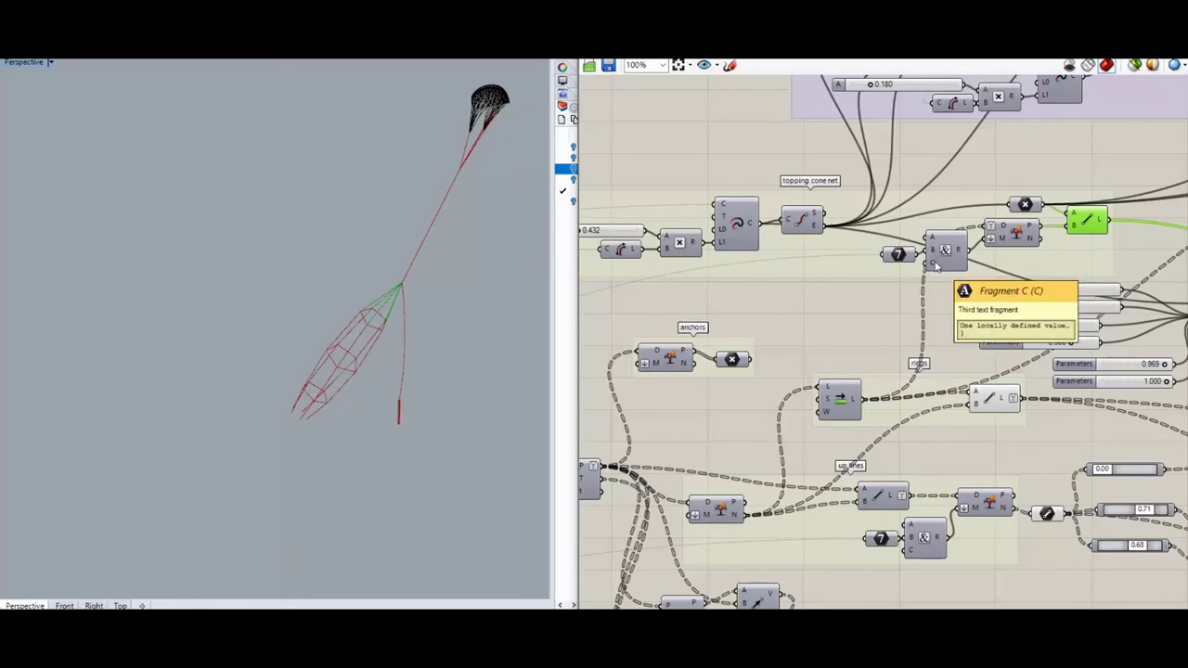
{"action": "mouse_move", "coordinate": [1000, 240]}
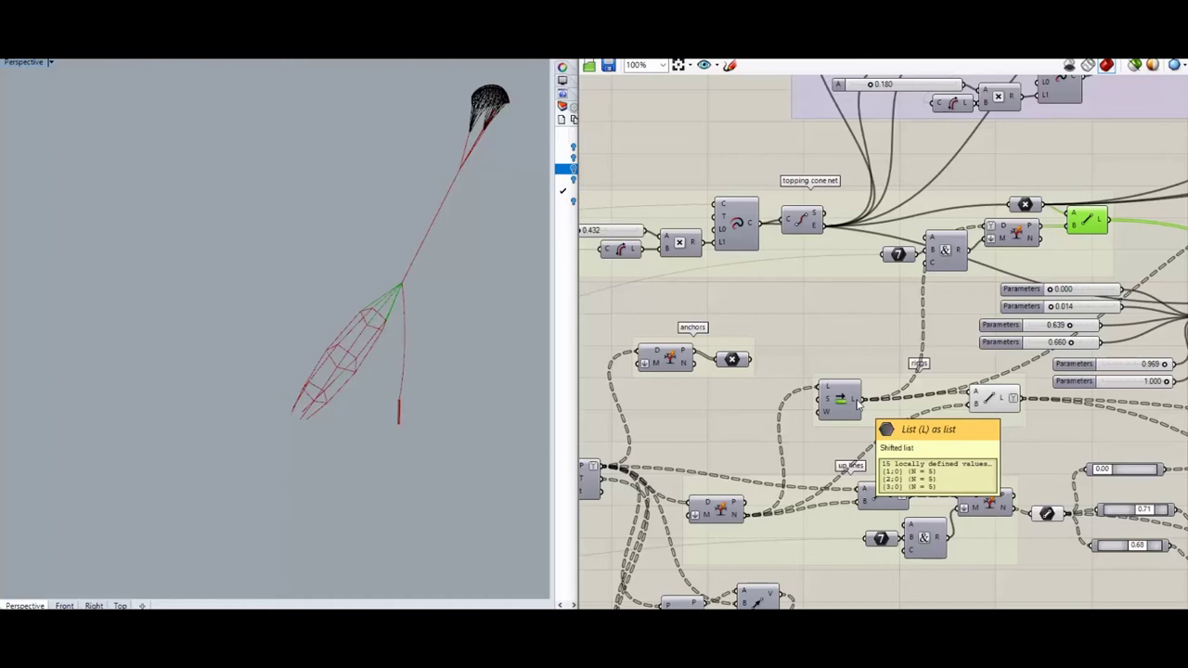
- Try the topping cone net's Split Tree data input without Simplify, and restore Simplify on it
{"action": "right_click", "coordinate": [991, 228]}
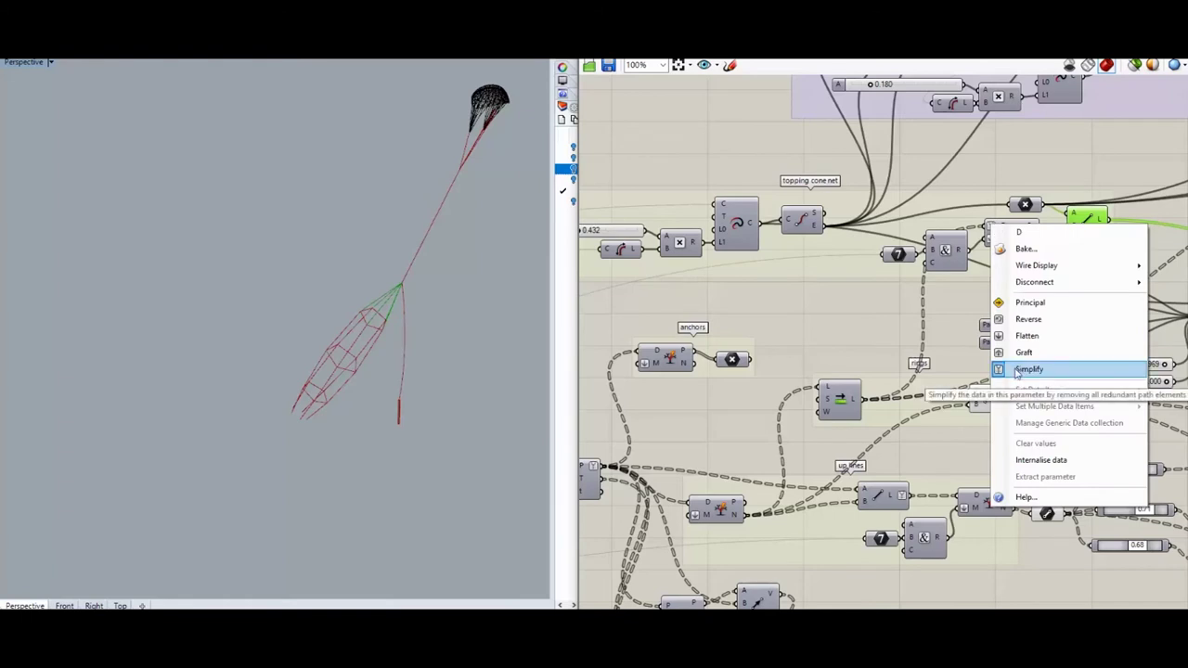
{"action": "left_click", "coordinate": [1017, 370]}
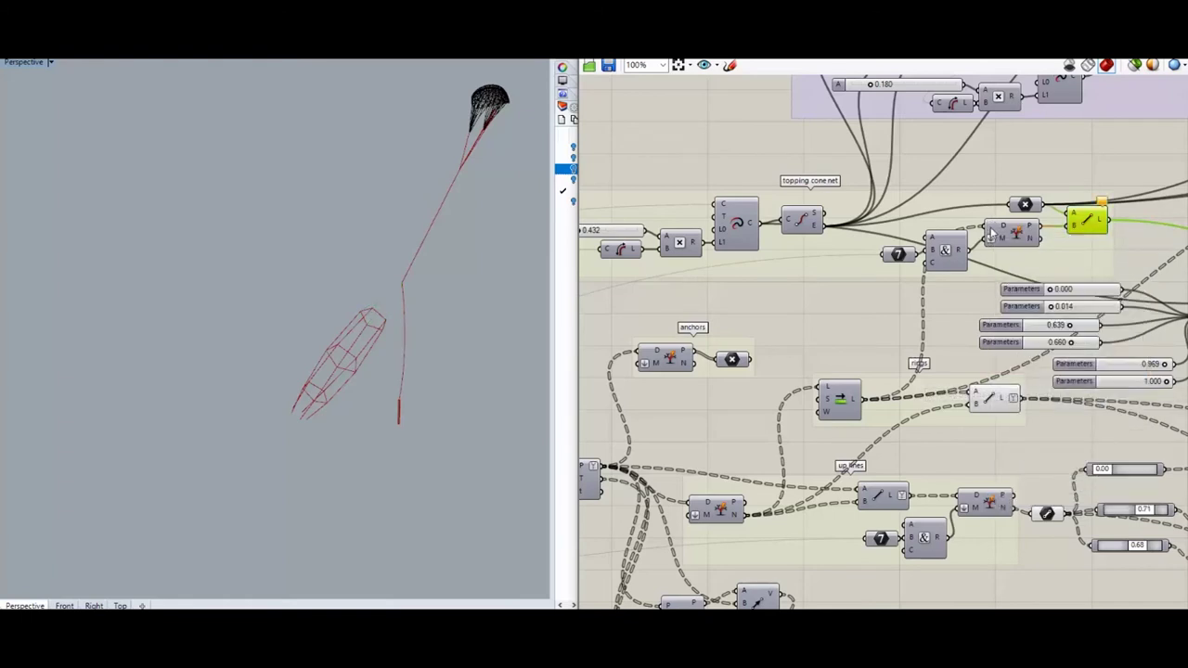
{"action": "right_click", "coordinate": [991, 229]}
{"action": "left_click", "coordinate": [1021, 369]}
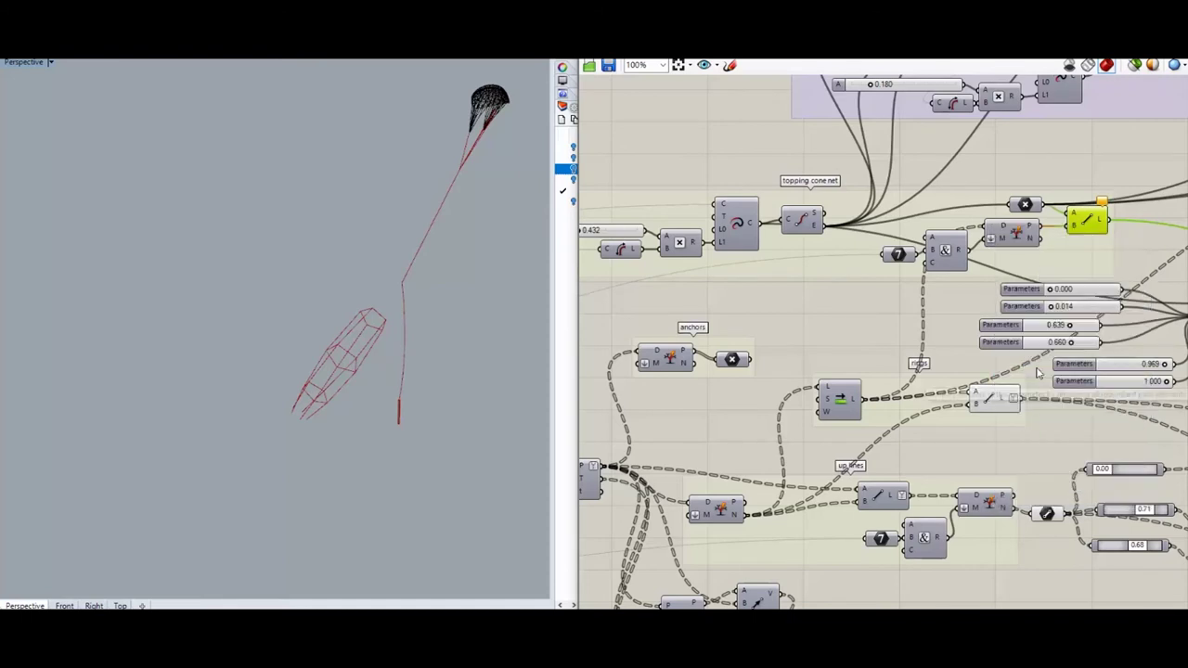
- Try the topping cone net's Split Tree mask input without Flatten, and restore Flatten on it
{"action": "right_click", "coordinate": [991, 243]}
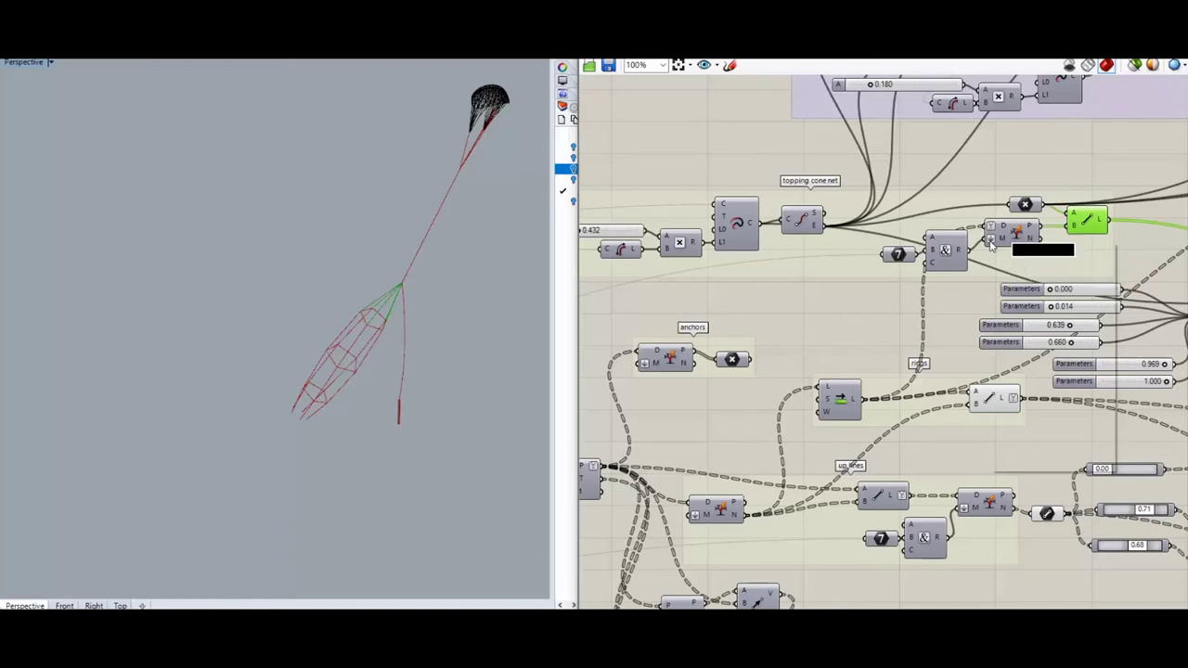
{"action": "left_click", "coordinate": [1026, 325]}
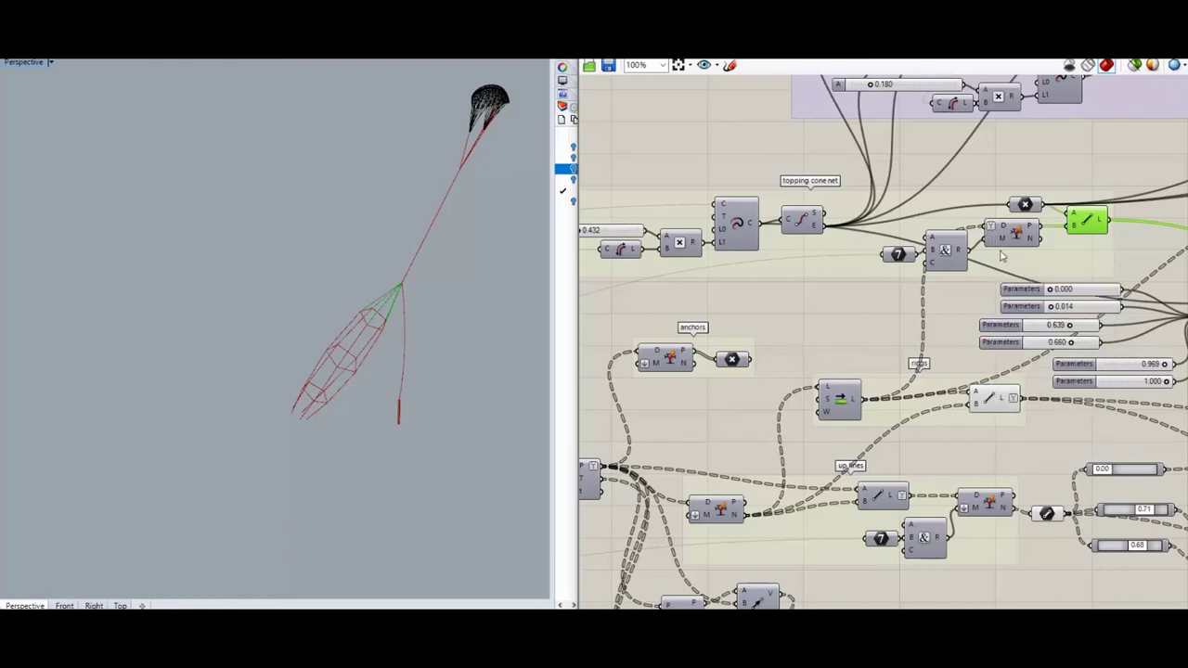
{"action": "right_click", "coordinate": [993, 244]}
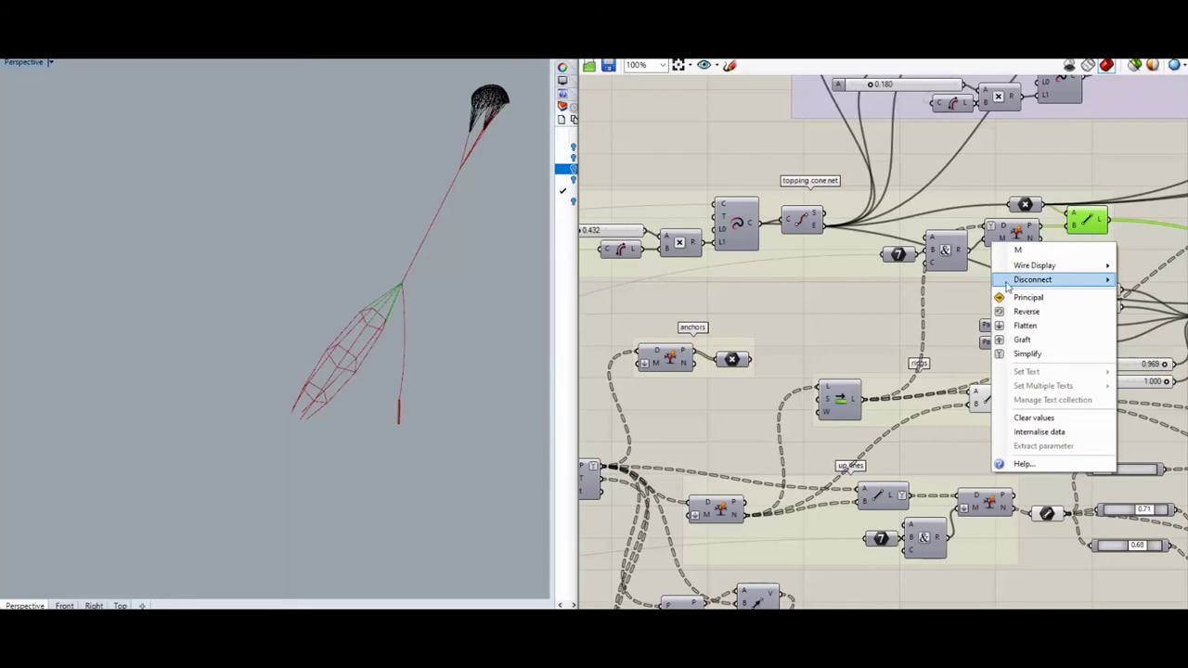
{"action": "left_click", "coordinate": [1024, 326]}
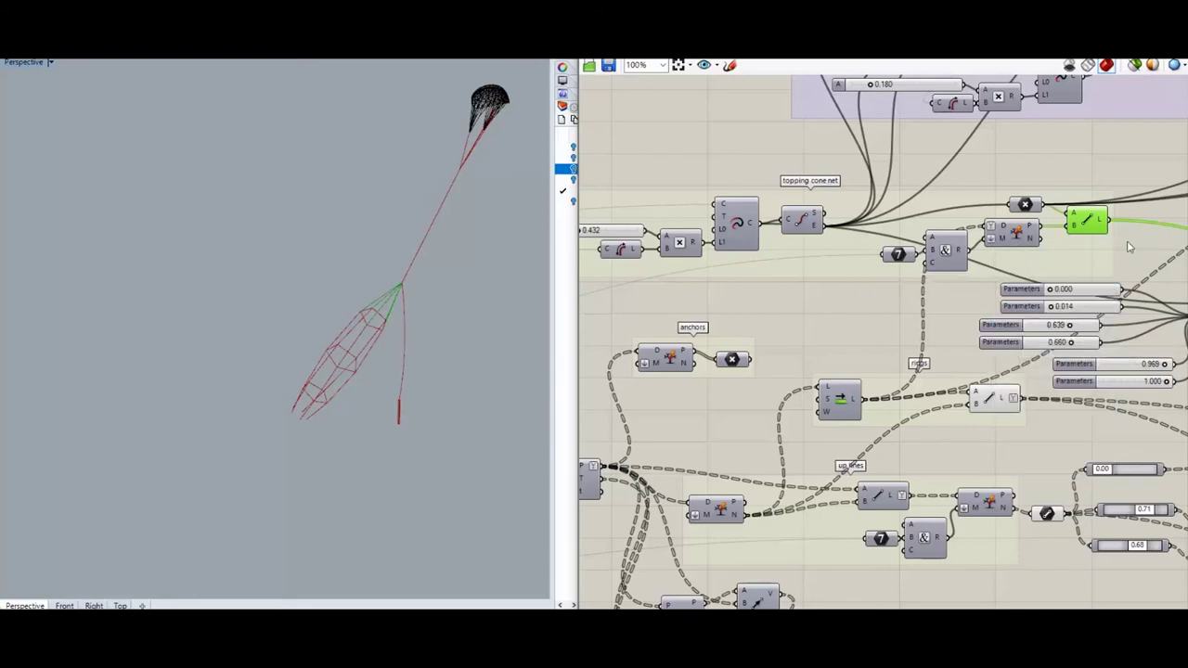
- Turn on the preview of the Extend Curve component in the topping cone net group
{"action": "right_click_drag", "start_coordinate": [1097, 232], "coordinate": [1082, 210]}
{"action": "mouse_move", "coordinate": [979, 177]}
{"action": "left_click_drag", "start_coordinate": [754, 199], "coordinate": [764, 184]}
{"action": "right_click_drag", "start_coordinate": [690, 141], "coordinate": [838, 144]}
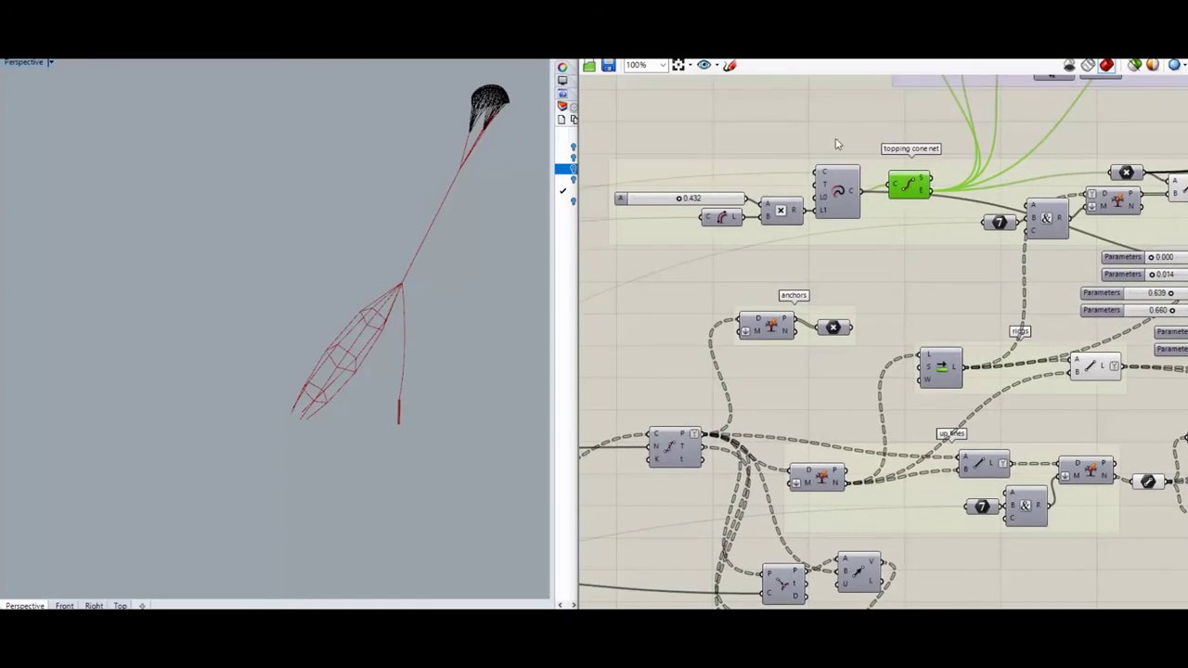
{"action": "left_click", "coordinate": [839, 196]}
{"action": "right_click", "coordinate": [840, 193]}
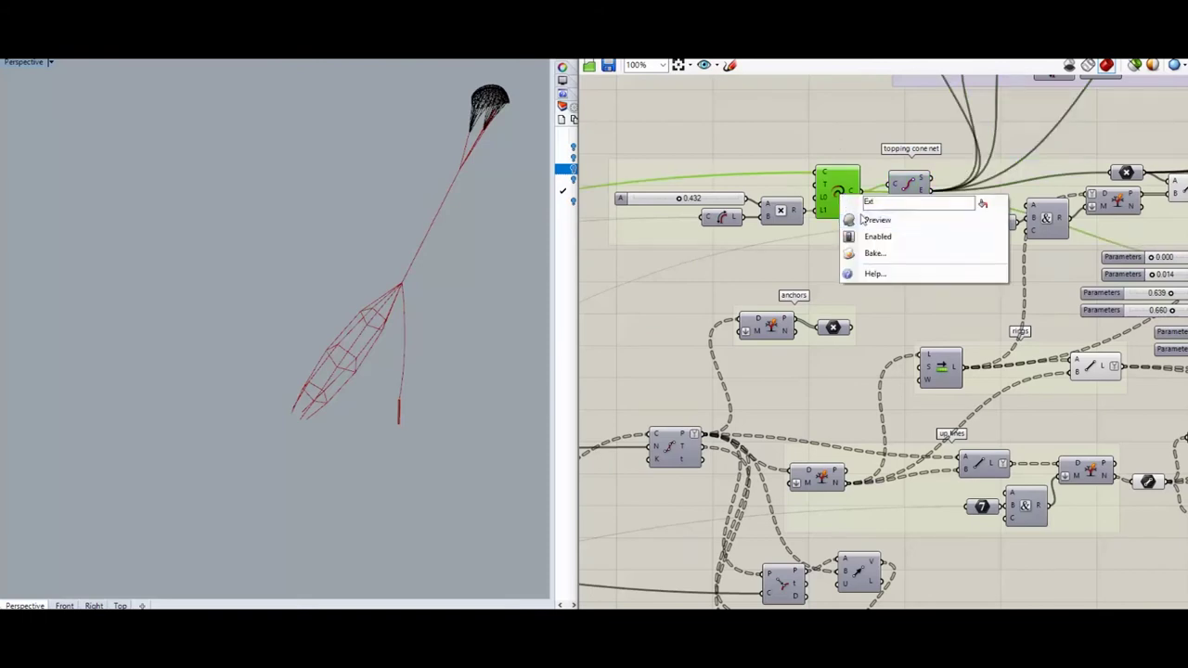
{"action": "left_click", "coordinate": [860, 218]}
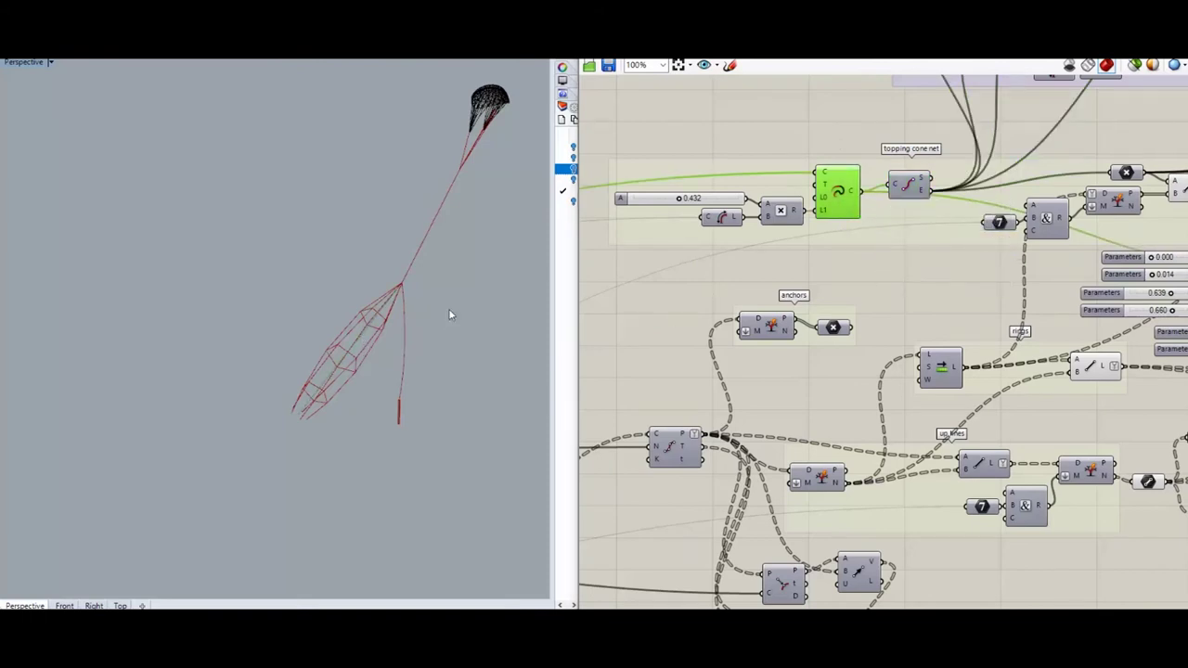
- Try adding a Point On Curve component above the topping cone net group, and remove it
{"action": "right_click_drag", "start_coordinate": [711, 139], "coordinate": [771, 140]}
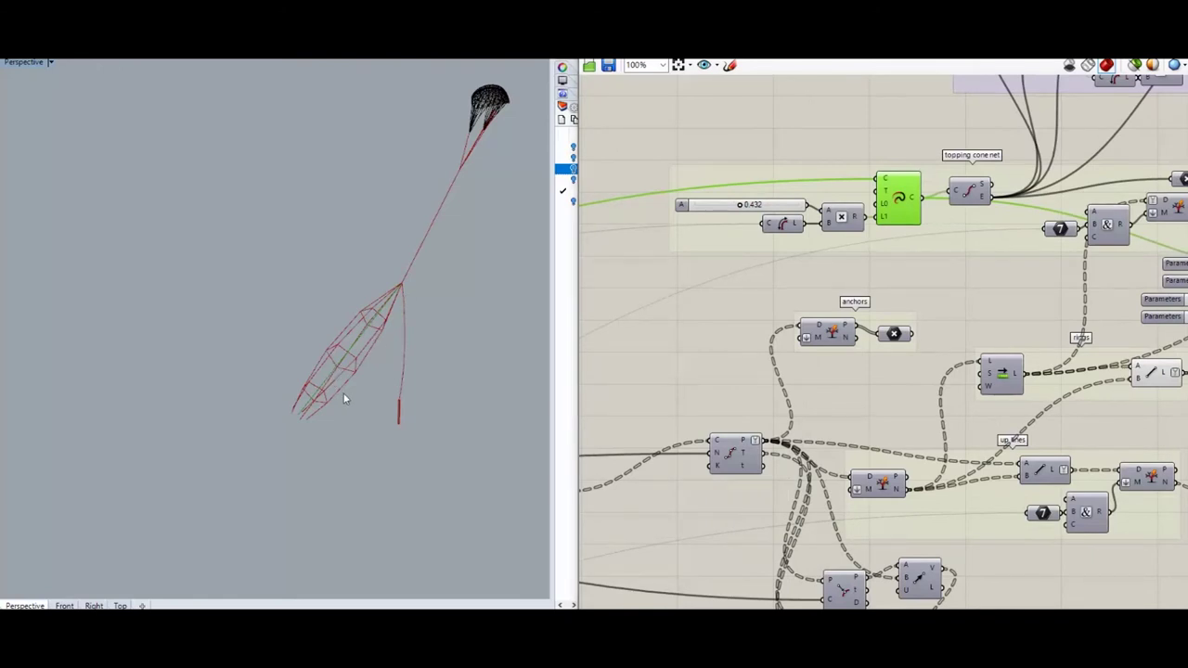
{"action": "right_click_drag", "start_coordinate": [979, 277], "coordinate": [917, 310]}
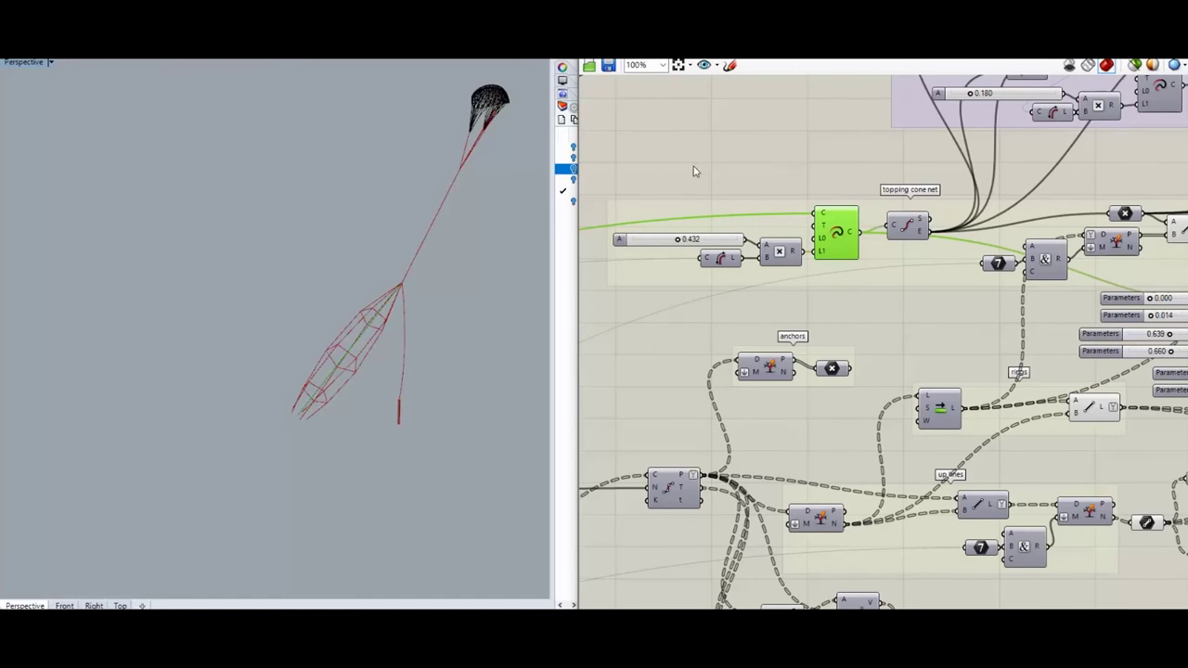
{"action": "double_click", "coordinate": [694, 171]}
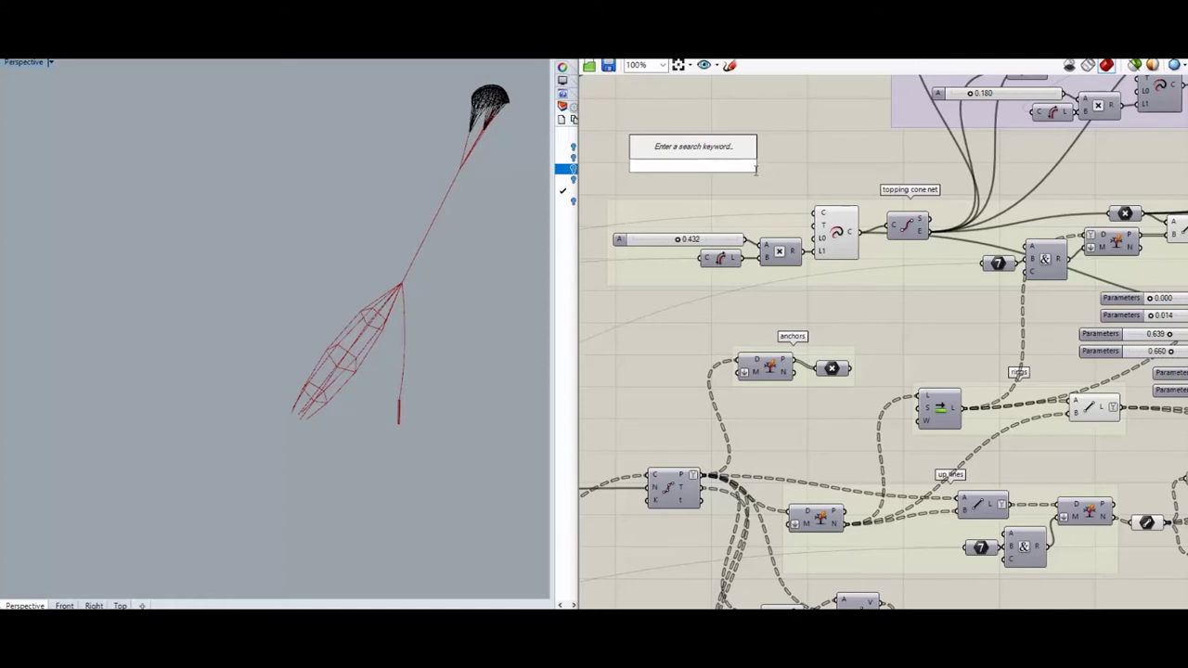
{"action": "type", "text": "point"}
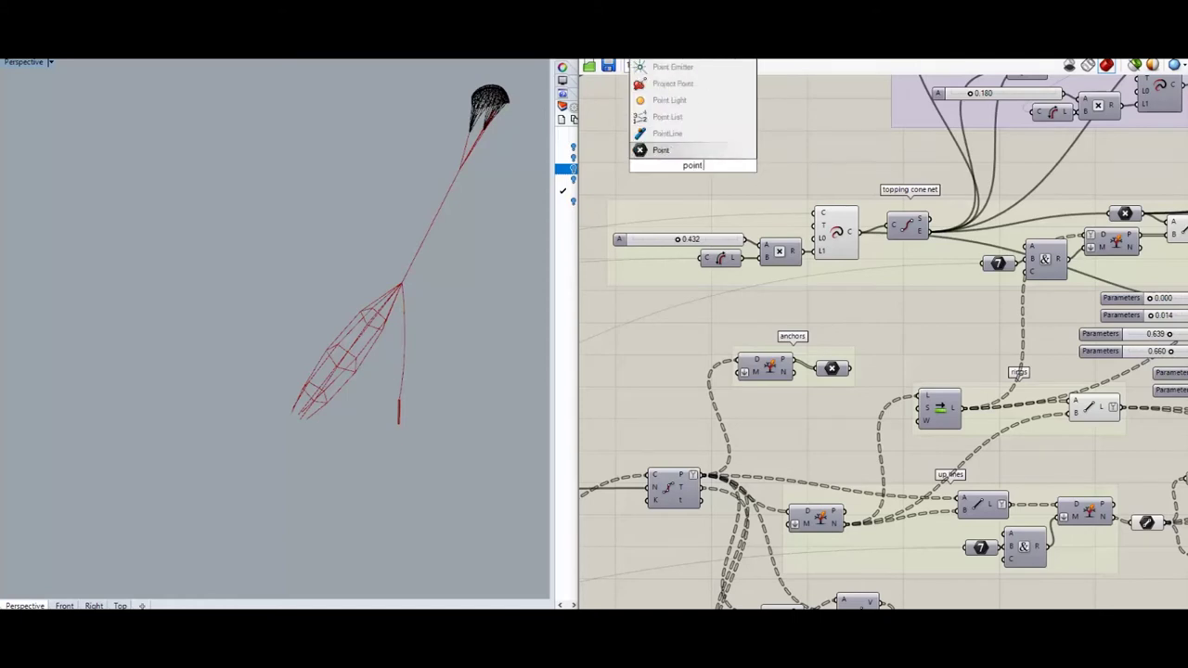
{"action": "type", "text": " on"}
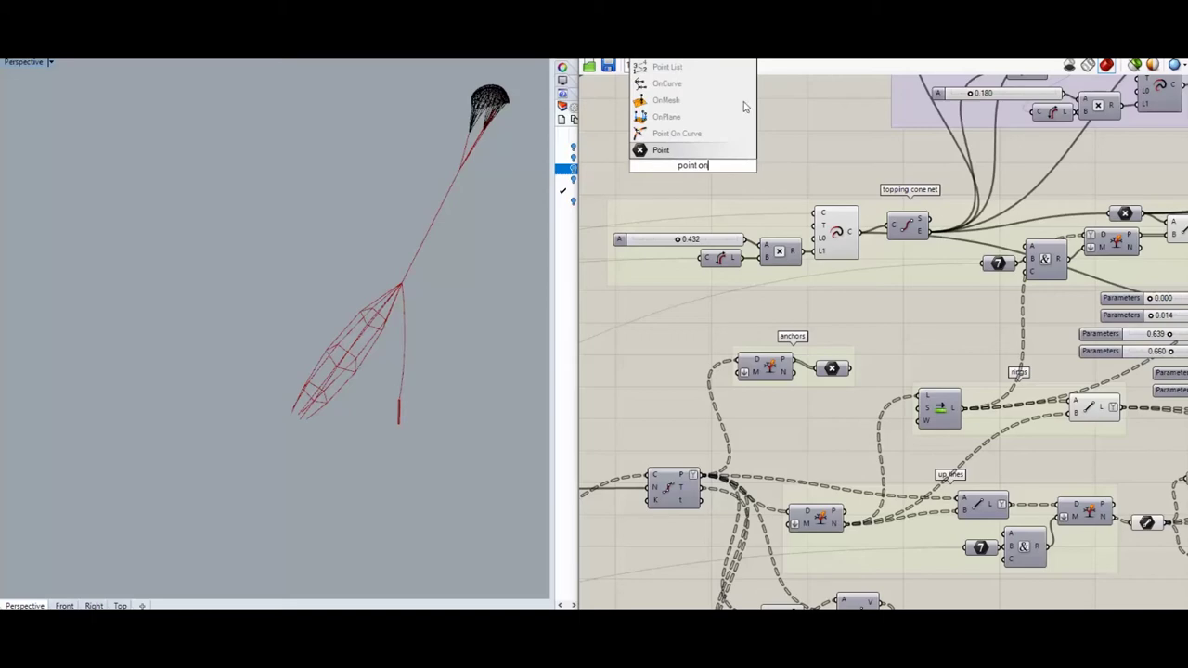
{"action": "left_click", "coordinate": [717, 134]}
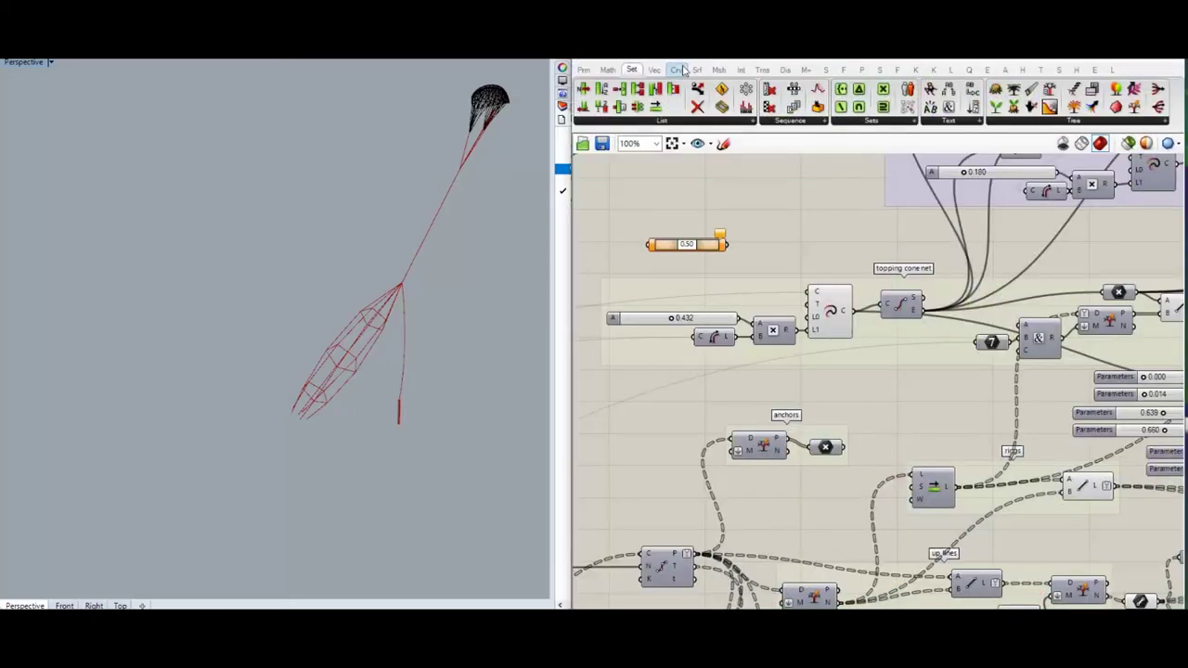
{"action": "left_click", "coordinate": [680, 70]}
{"action": "left_click", "coordinate": [802, 125]}
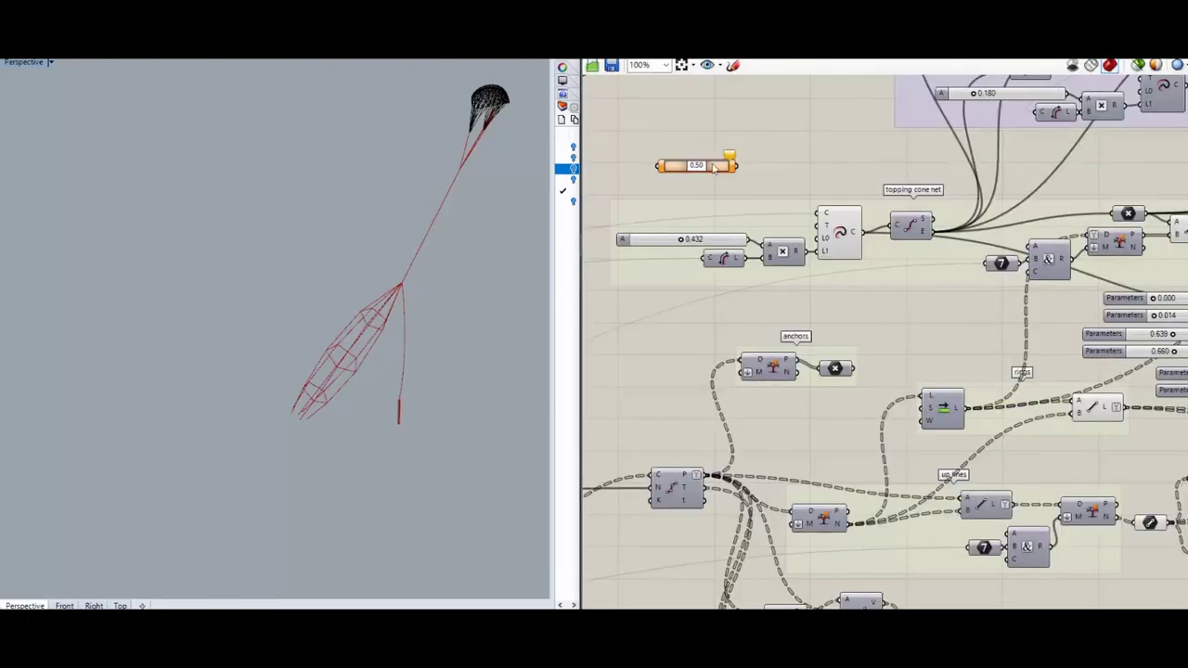
{"action": "left_click_drag", "start_coordinate": [864, 232], "coordinate": [661, 177]}
{"action": "key", "text": "Delete"}
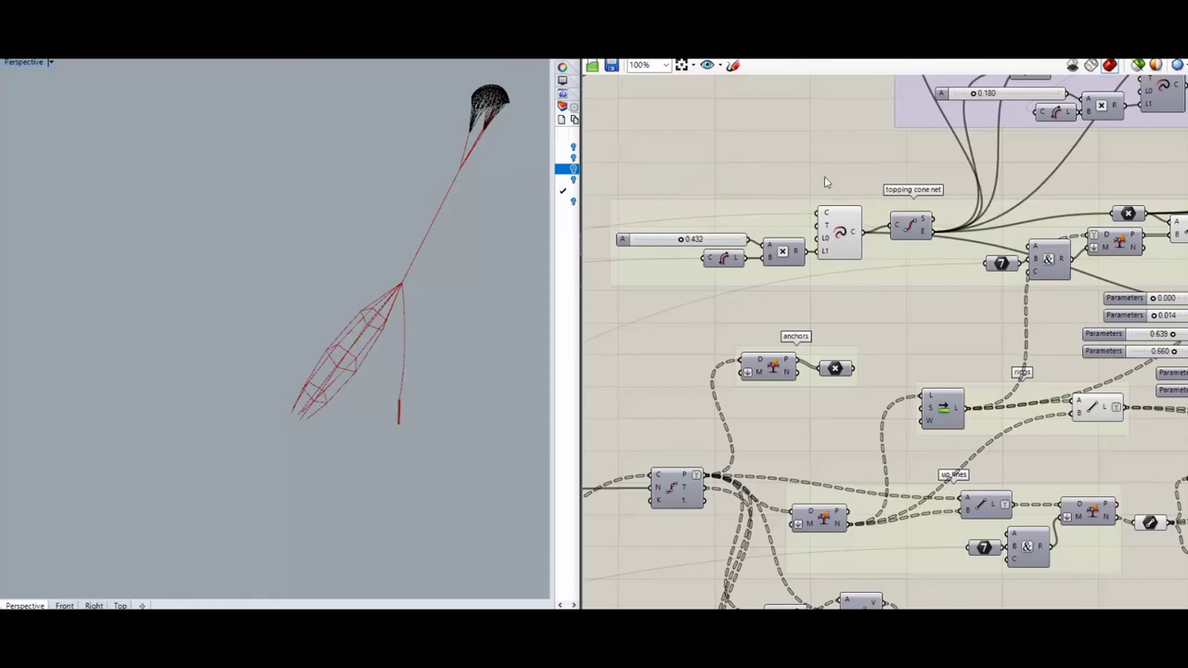
- Copy the topping cone net group and paste it into the definition that so far holds only the anchors, rings and up lines
{"action": "scroll", "coordinate": [804, 174], "scroll_direction": "down", "scroll_amount": 6}
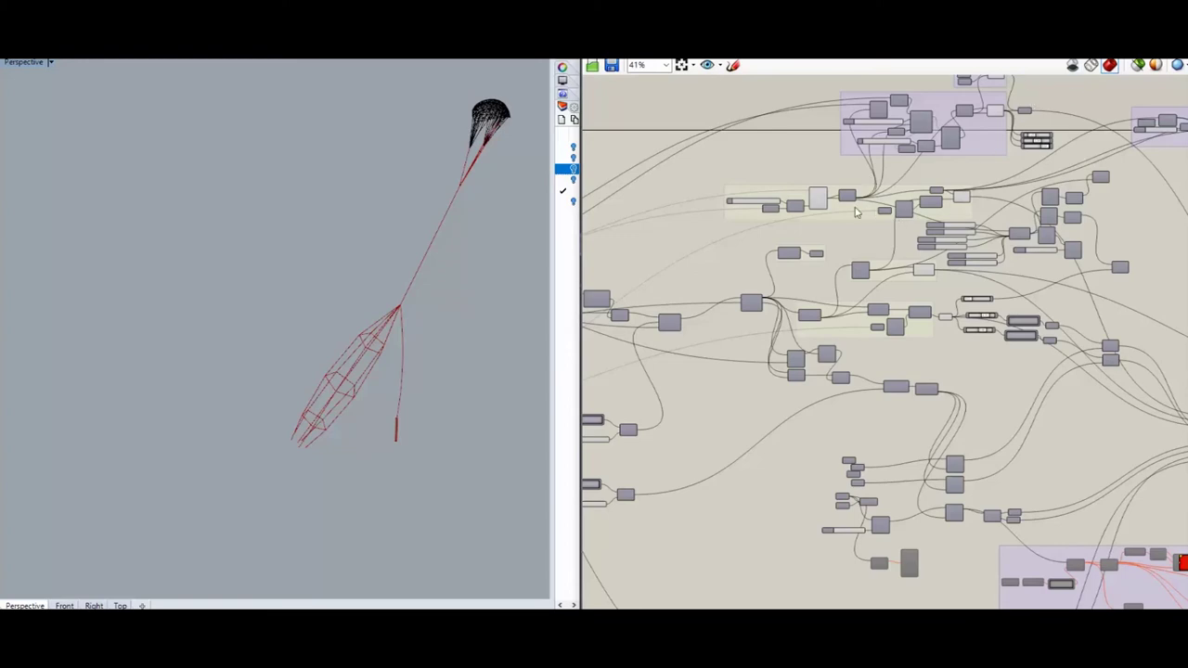
{"action": "scroll", "coordinate": [856, 212], "scroll_direction": "up", "scroll_amount": 6}
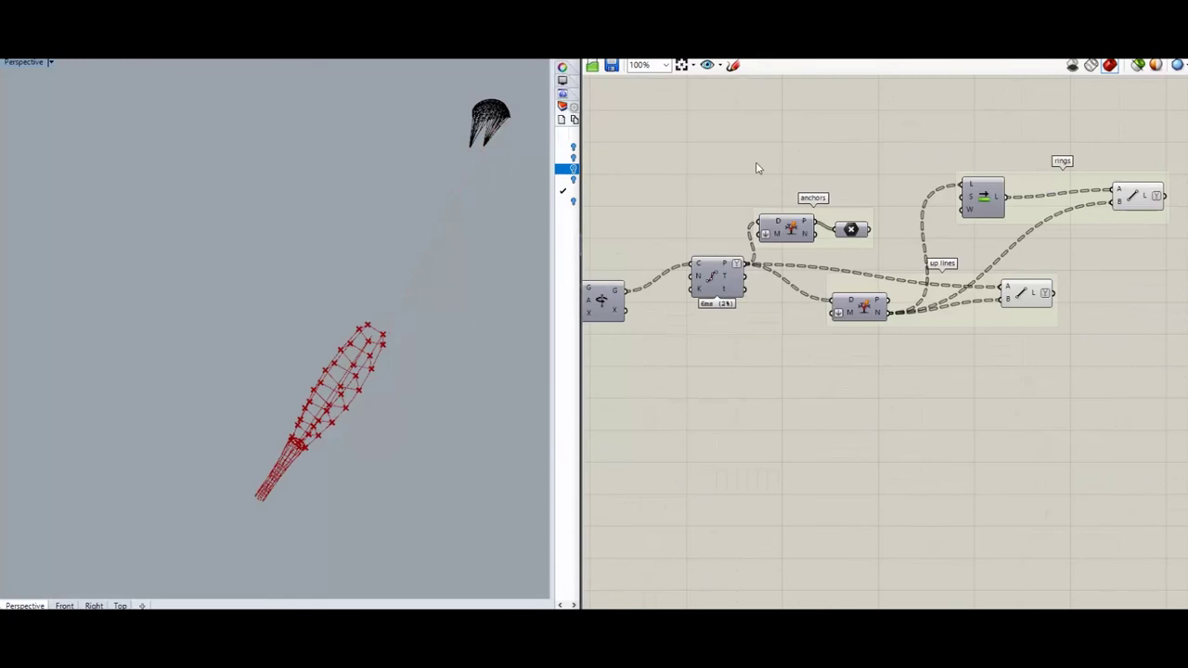
{"action": "scroll", "coordinate": [665, 162], "scroll_direction": "down", "scroll_amount": 6}
{"action": "right_click_drag", "start_coordinate": [907, 154], "coordinate": [867, 207]}
{"action": "right_click", "coordinate": [866, 206]}
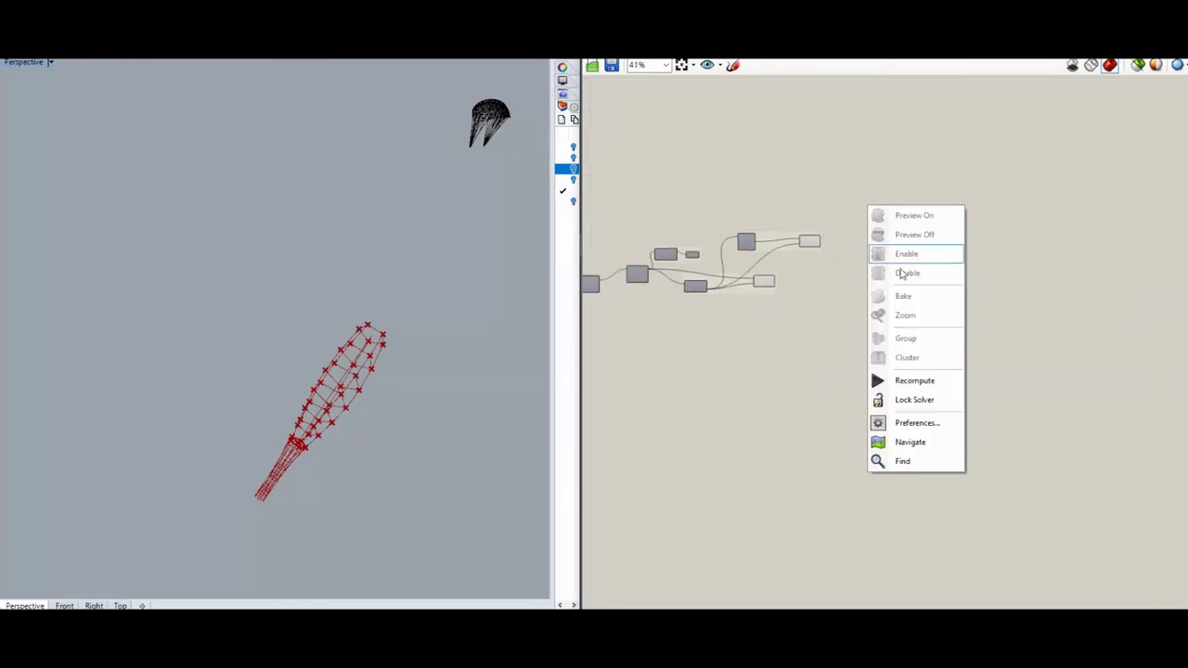
{"action": "left_click", "coordinate": [865, 178]}
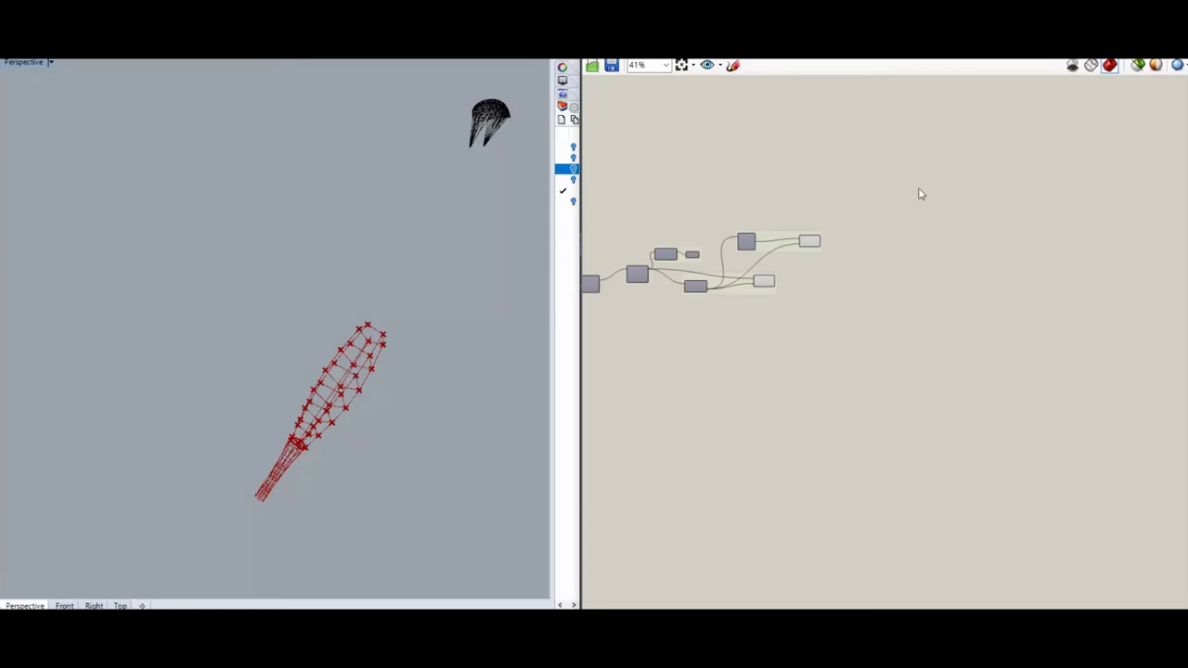
{"action": "scroll", "coordinate": [901, 191], "scroll_direction": "down", "scroll_amount": 2}
{"action": "right_click_drag", "start_coordinate": [901, 191], "coordinate": [841, 339]}
{"action": "left_click_drag", "start_coordinate": [680, 162], "coordinate": [856, 206]}
{"action": "scroll", "coordinate": [868, 208], "scroll_direction": "up", "scroll_amount": 5}
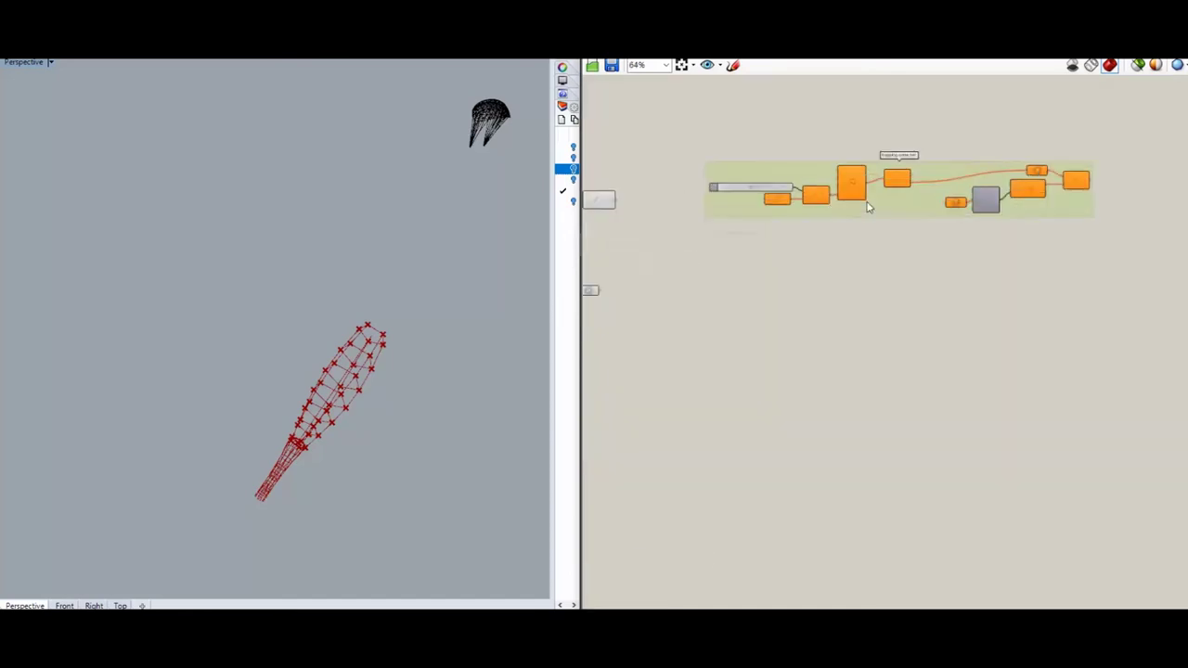
- Place the pasted topping cone net group beyond the end of the upper rings and up lines chain
{"action": "scroll", "coordinate": [868, 208], "scroll_direction": "up", "scroll_amount": 1}
{"action": "right_click_drag", "start_coordinate": [739, 265], "coordinate": [1006, 257]}
{"action": "scroll", "coordinate": [960, 251], "scroll_direction": "down", "scroll_amount": 1}
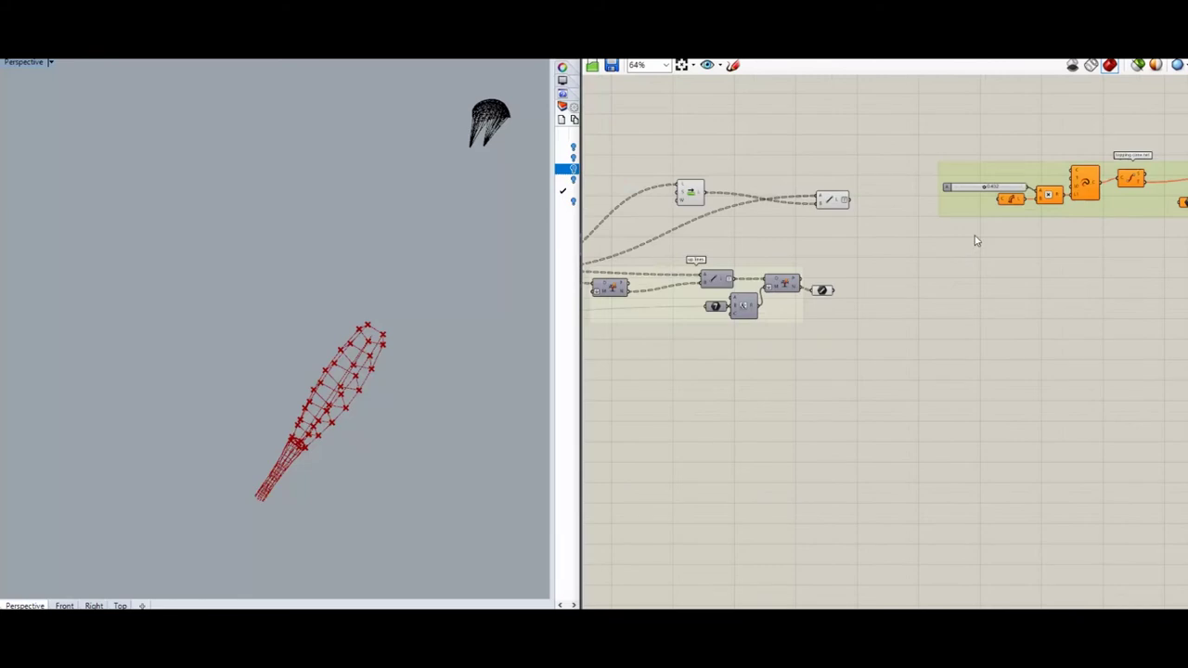
{"action": "scroll", "coordinate": [1015, 239], "scroll_direction": "down", "scroll_amount": 8}
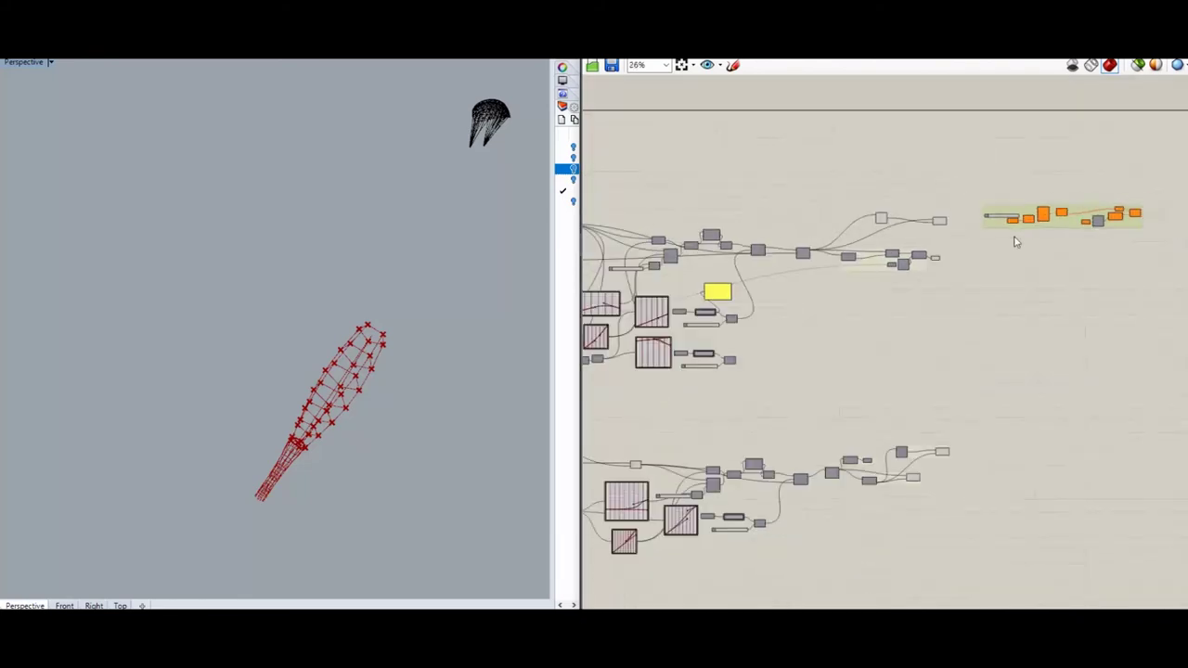
{"action": "scroll", "coordinate": [1021, 232], "scroll_direction": "up", "scroll_amount": 8}
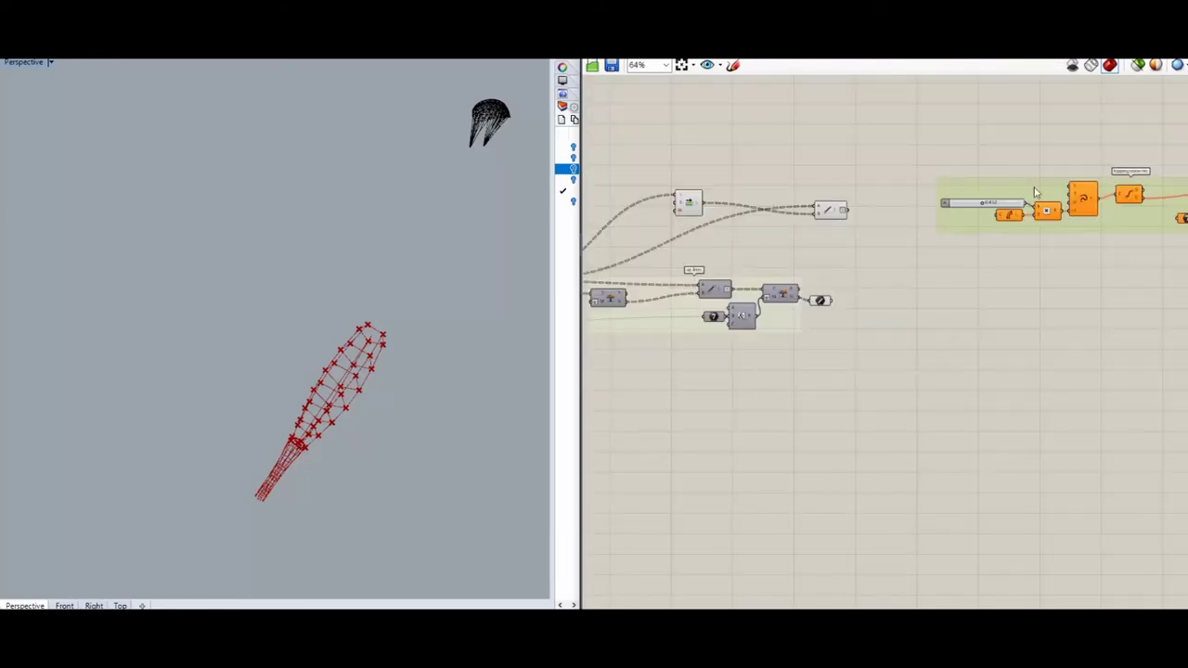
{"action": "left_click_drag", "start_coordinate": [1025, 194], "coordinate": [1022, 141]}
- Connect the main centre line's output to the curve input of the pasted topping cone net's Length component
{"action": "right_click_drag", "start_coordinate": [956, 197], "coordinate": [1052, 310]}
{"action": "scroll", "coordinate": [1015, 232], "scroll_direction": "down", "scroll_amount": 4}
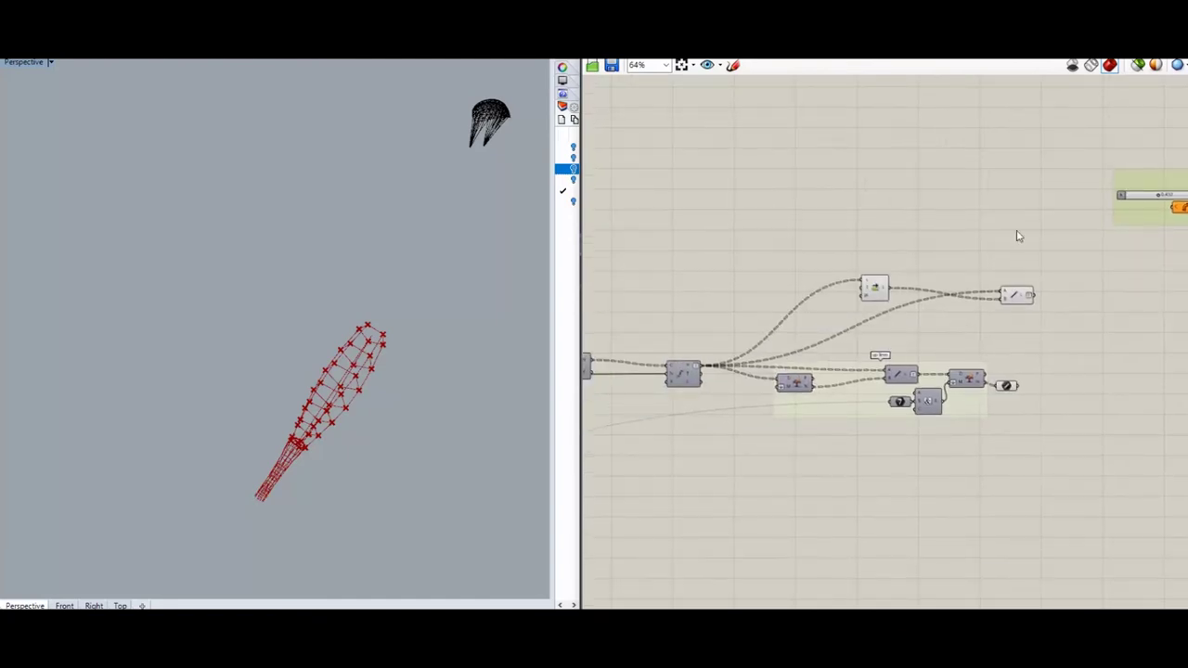
{"action": "scroll", "coordinate": [613, 261], "scroll_direction": "up", "scroll_amount": 5}
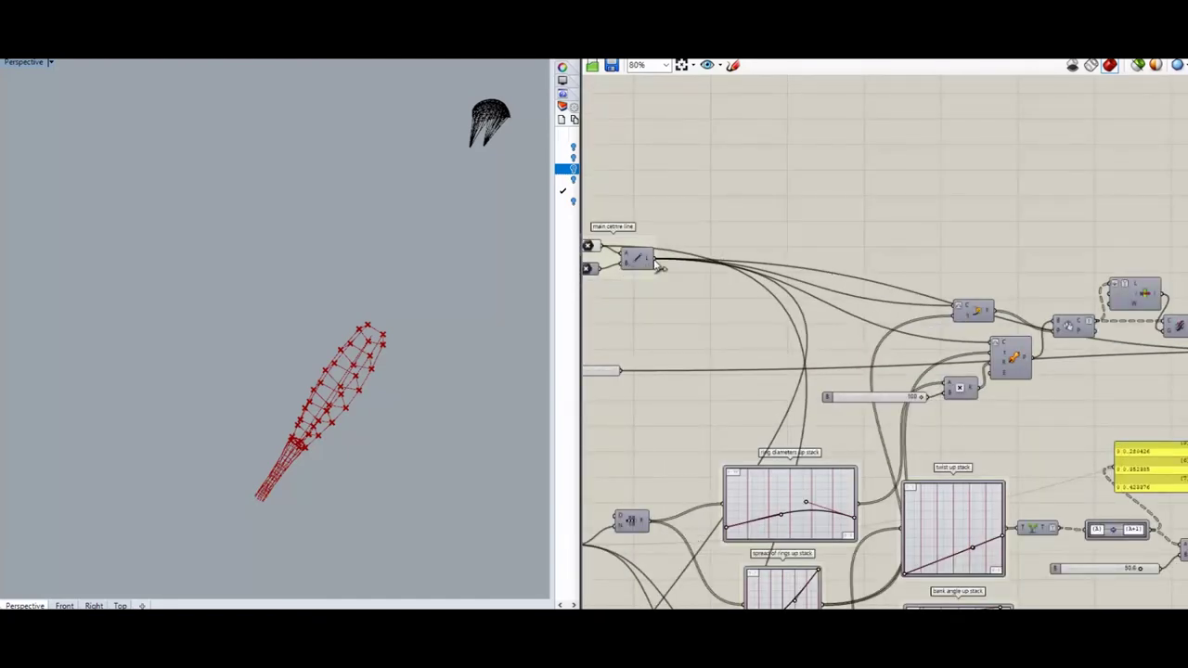
{"action": "scroll", "coordinate": [702, 204], "scroll_direction": "down", "scroll_amount": 5}
{"action": "scroll", "coordinate": [1141, 186], "scroll_direction": "up", "scroll_amount": 4}
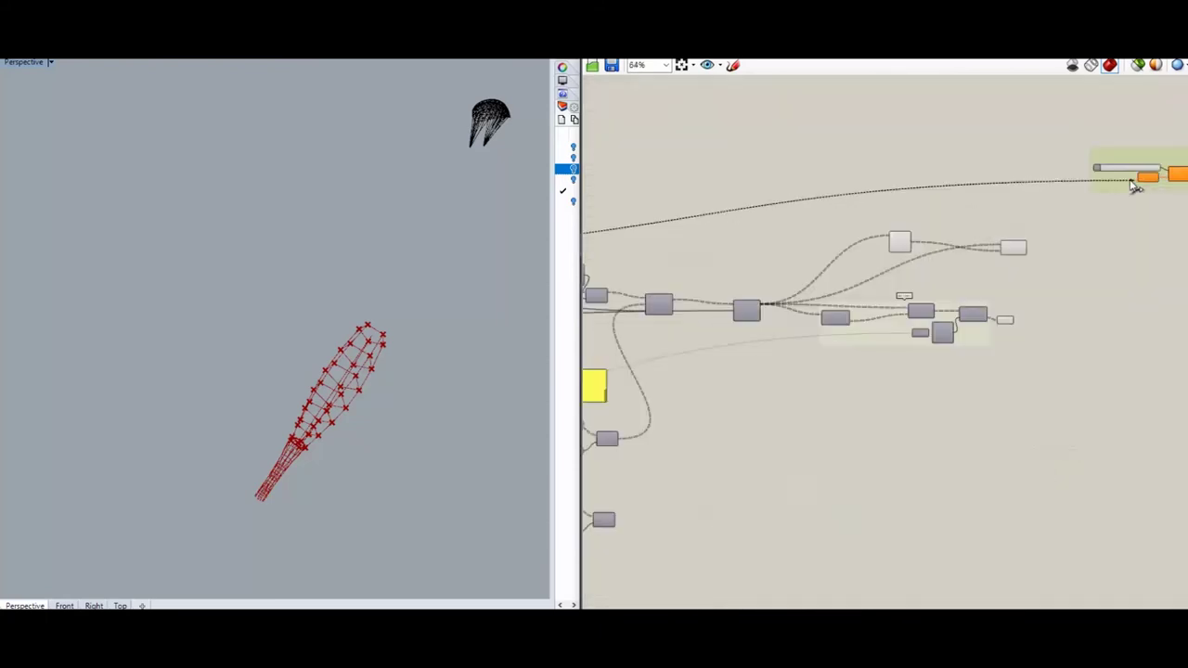
{"action": "right_click_drag", "start_coordinate": [1141, 185], "coordinate": [732, 180]}
- Connect the main centre line to the curve input of the pasted topping cone net's Extend Curve component
{"action": "scroll", "coordinate": [1039, 157], "scroll_direction": "down", "scroll_amount": 4}
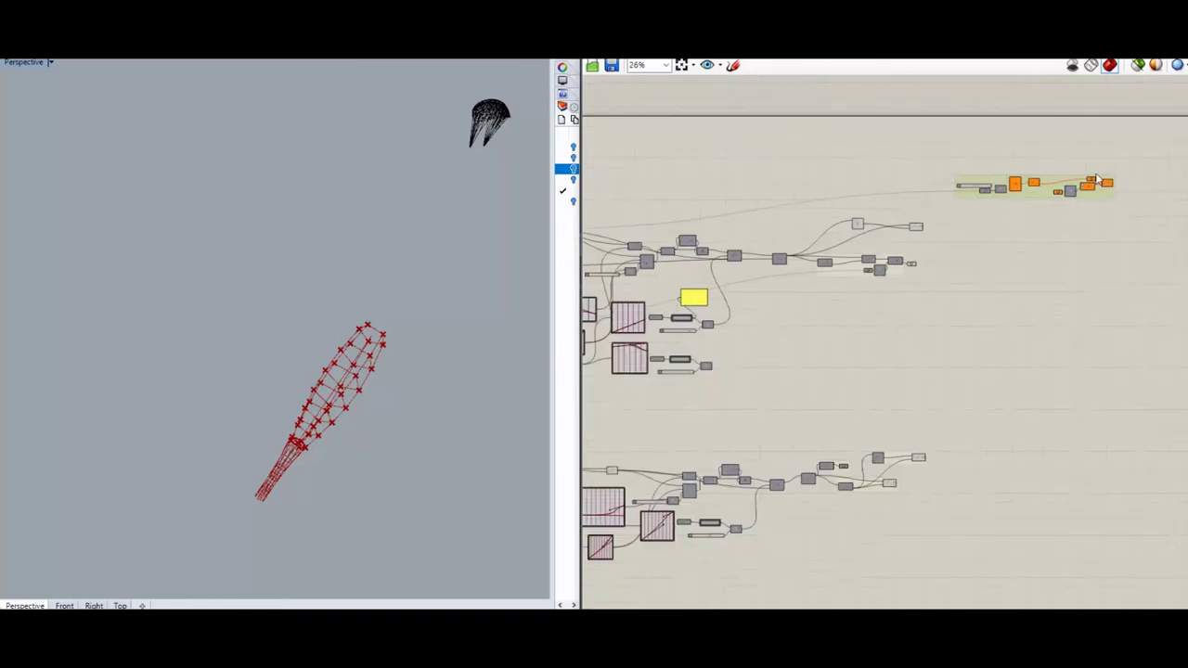
{"action": "scroll", "coordinate": [642, 223], "scroll_direction": "up", "scroll_amount": 3}
{"action": "left_click_drag", "start_coordinate": [640, 217], "coordinate": [959, 321]}
{"action": "scroll", "coordinate": [705, 200], "scroll_direction": "down", "scroll_amount": 4}
{"action": "scroll", "coordinate": [888, 247], "scroll_direction": "up", "scroll_amount": 8}
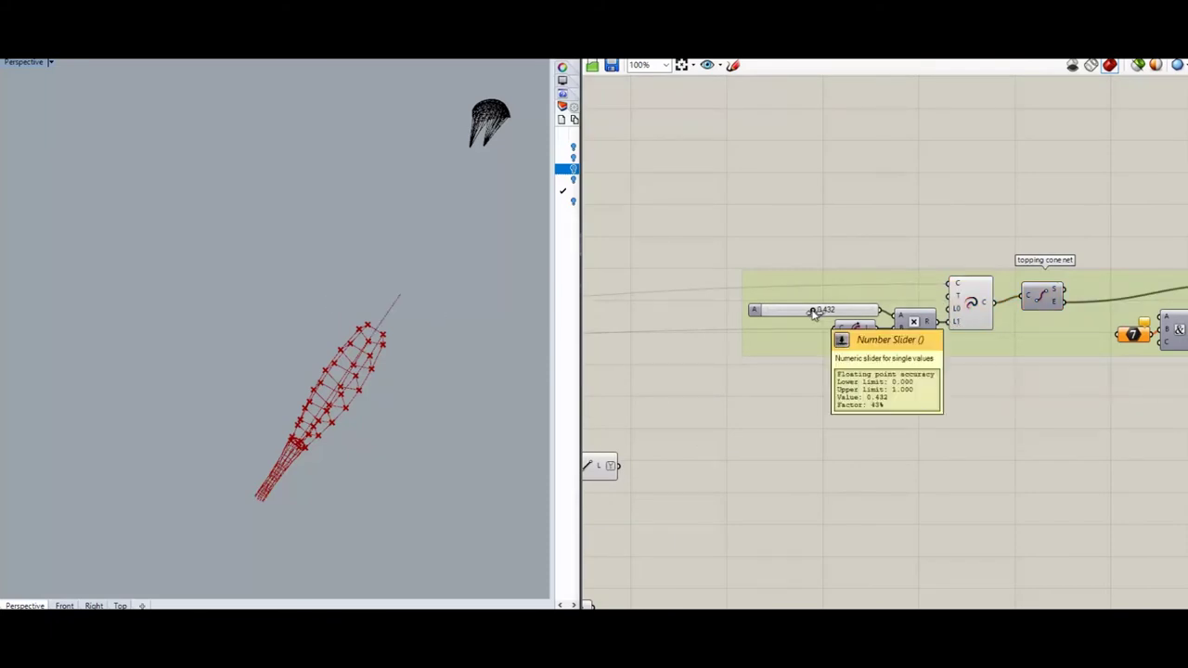
- Try the topping cone net's extension factor at 0.315, and undo the change
{"action": "left_click_drag", "start_coordinate": [811, 310], "coordinate": [801, 312]}
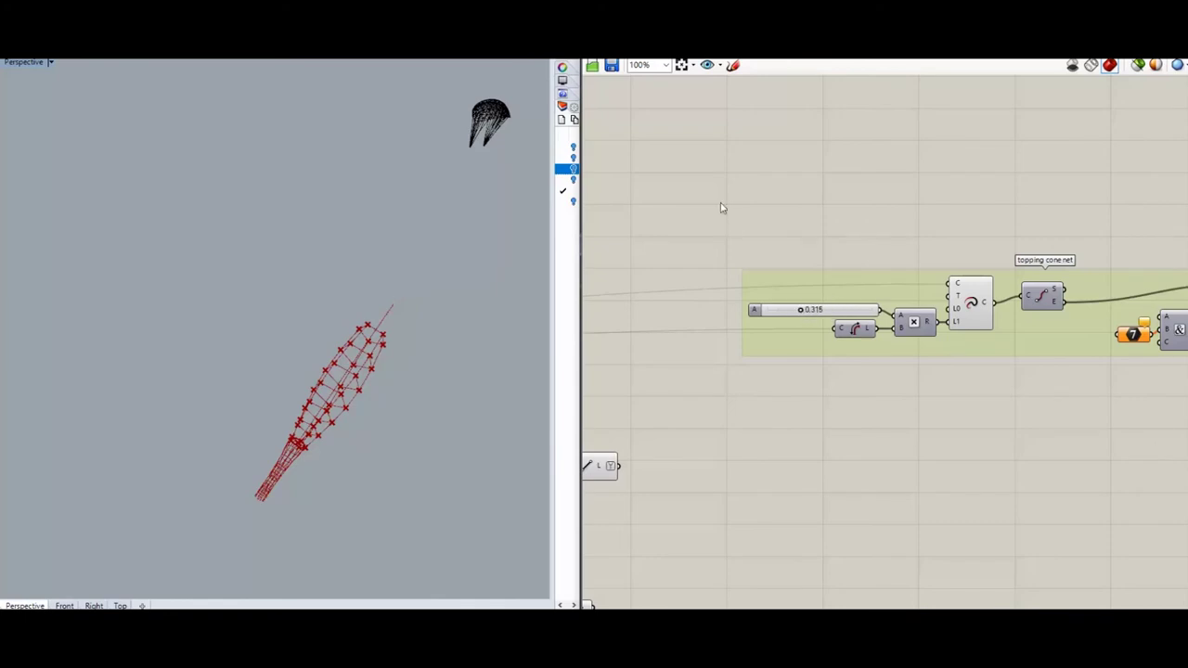
{"action": "key", "text": "ctrl+z"}
{"action": "left_click", "coordinate": [1034, 446]}
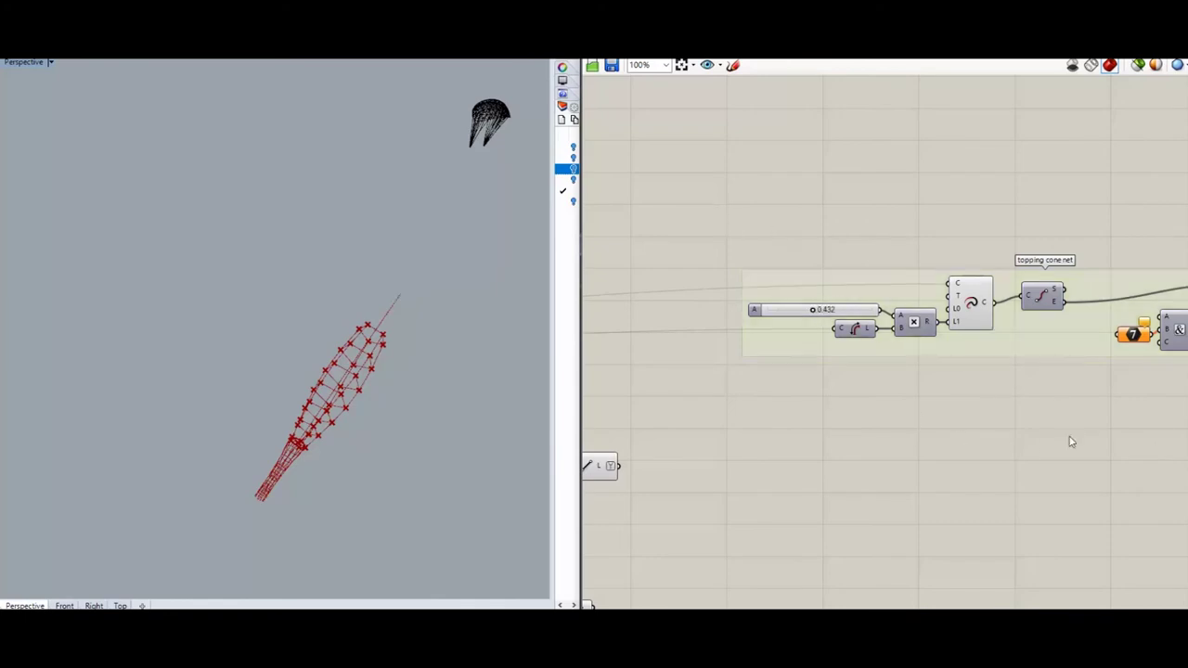
- Connect the negative output of the up lines' first Split Tree to the data input of the topping cone net's Split Tree
{"action": "right_click_drag", "start_coordinate": [1070, 441], "coordinate": [945, 381]}
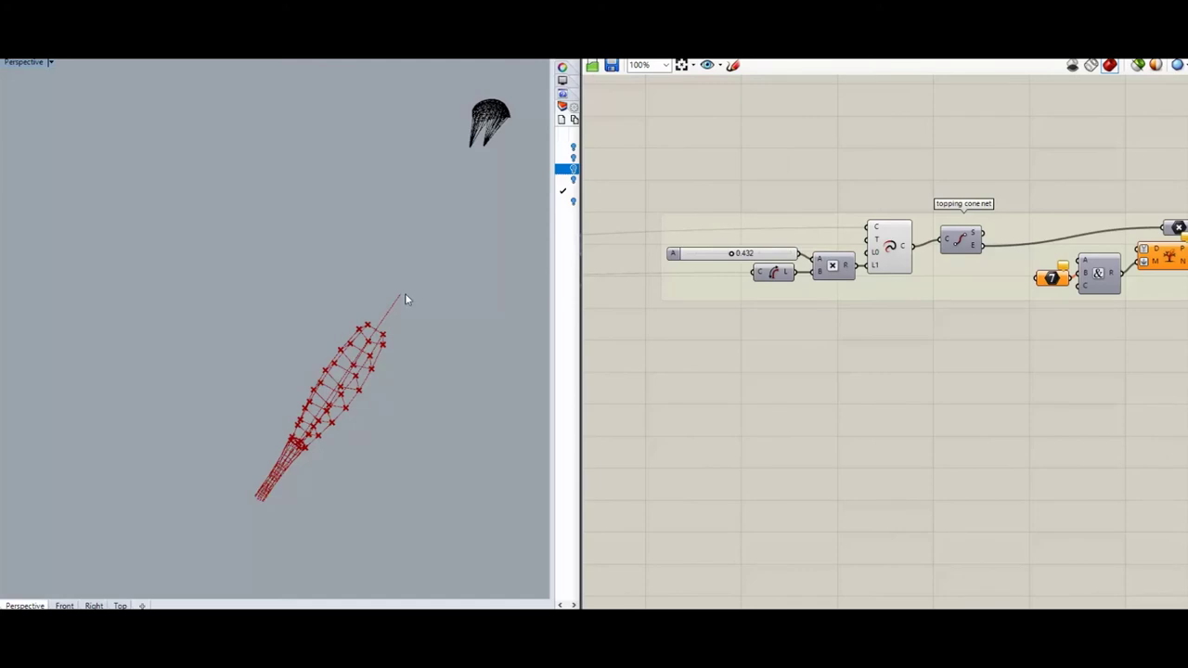
{"action": "right_click_drag", "start_coordinate": [1031, 374], "coordinate": [901, 340]}
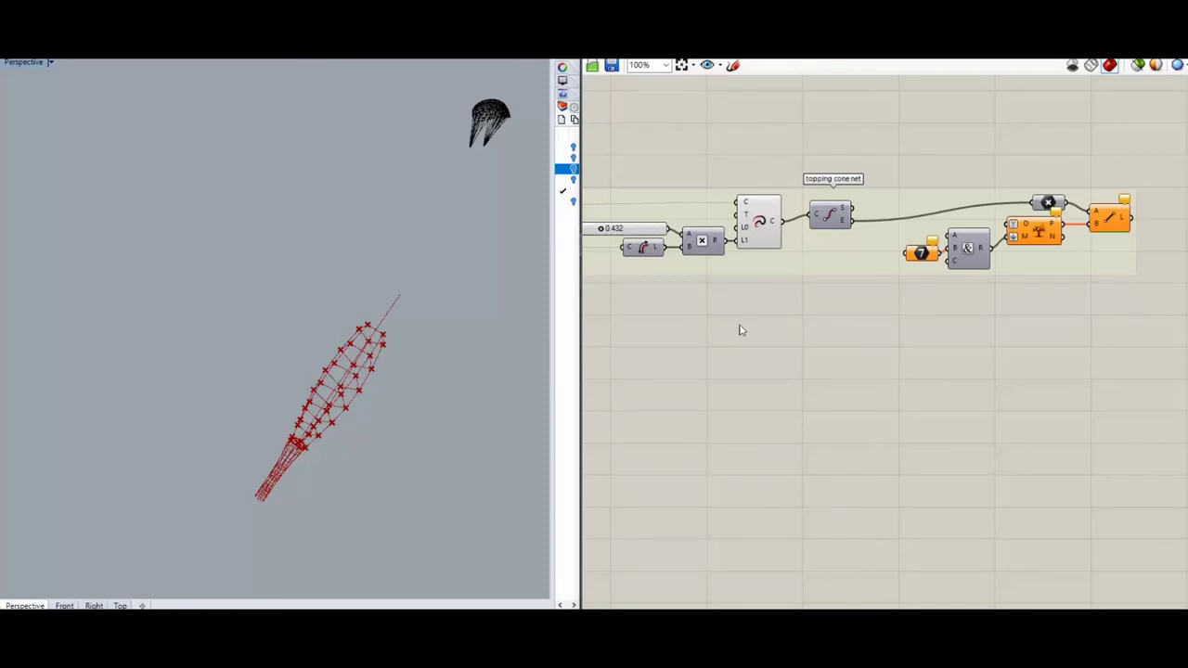
{"action": "right_click_drag", "start_coordinate": [735, 330], "coordinate": [851, 295]}
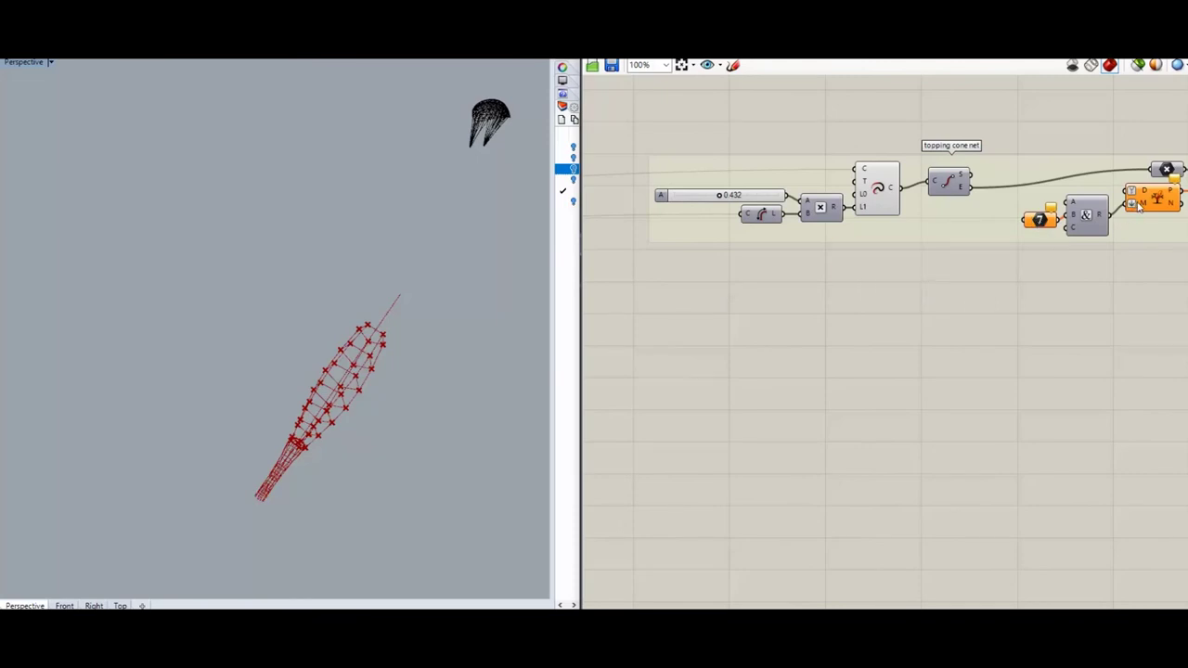
{"action": "right_click_drag", "start_coordinate": [1153, 313], "coordinate": [1060, 281]}
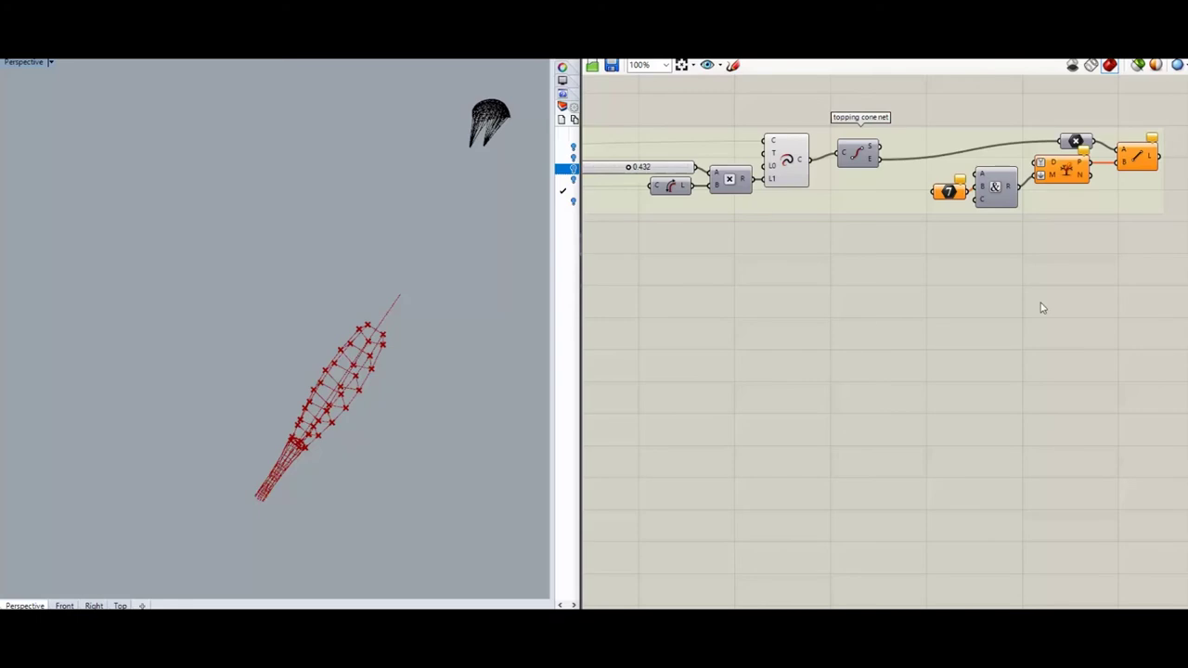
{"action": "scroll", "coordinate": [1040, 308], "scroll_direction": "down", "scroll_amount": 3}
{"action": "scroll", "coordinate": [848, 385], "scroll_direction": "up", "scroll_amount": 5}
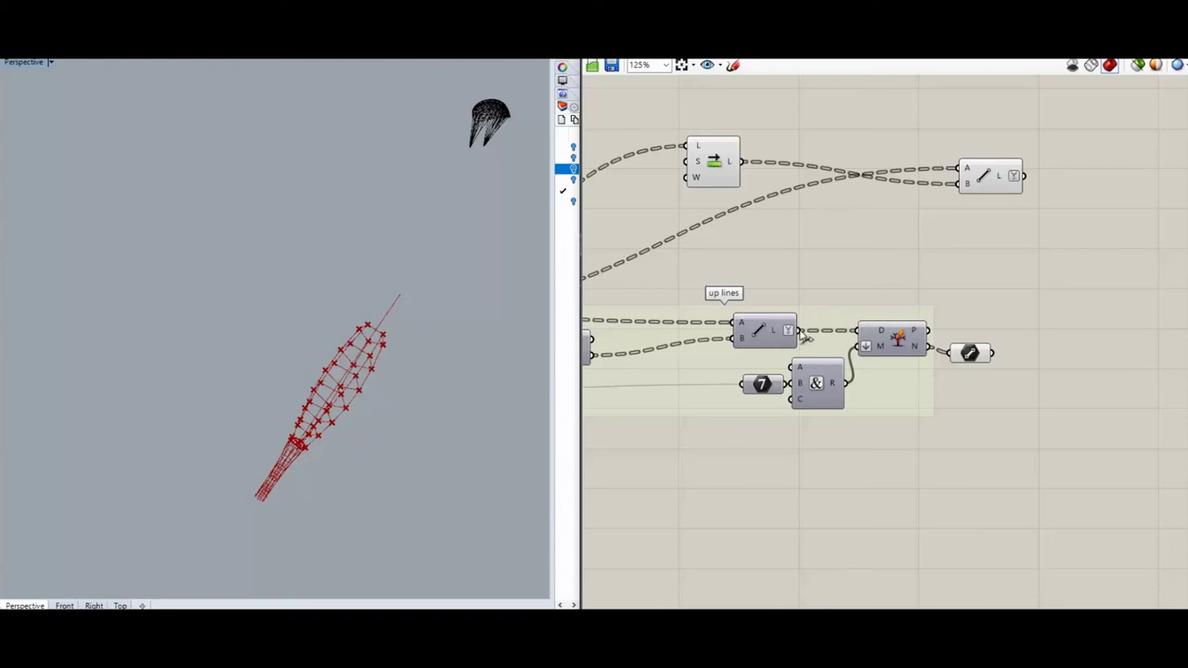
{"action": "right_click_drag", "start_coordinate": [826, 504], "coordinate": [951, 469]}
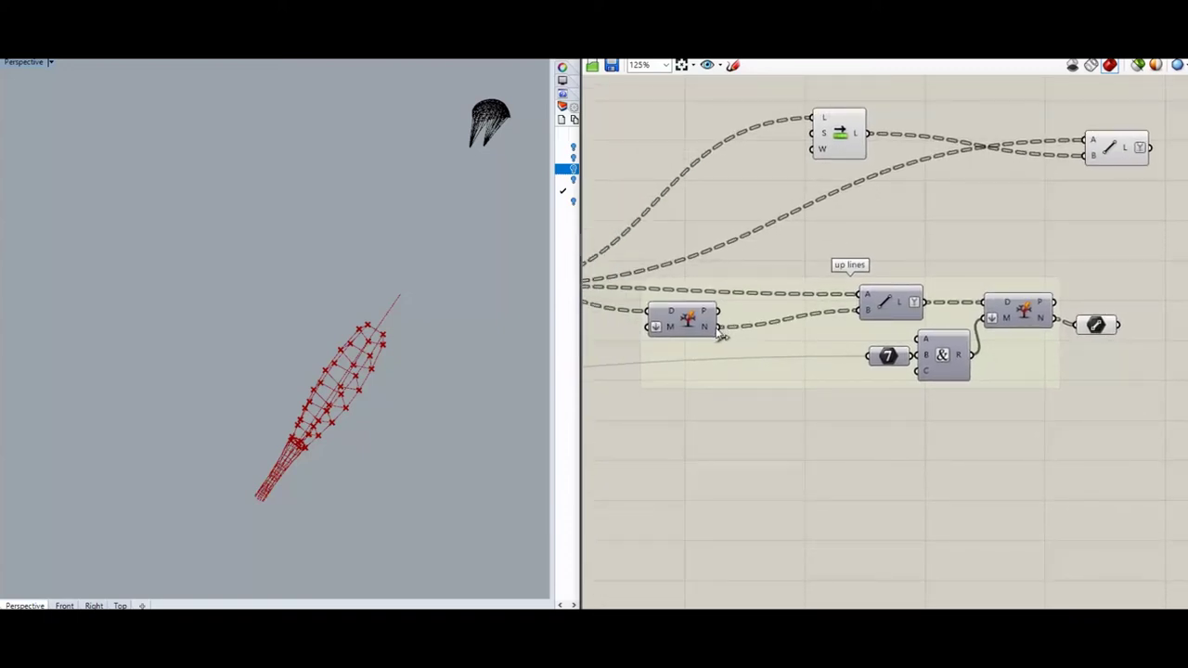
{"action": "scroll", "coordinate": [1050, 389], "scroll_direction": "down", "scroll_amount": 2}
{"action": "scroll", "coordinate": [1005, 192], "scroll_direction": "up", "scroll_amount": 1}
{"action": "scroll", "coordinate": [1005, 192], "scroll_direction": "down", "scroll_amount": 1}
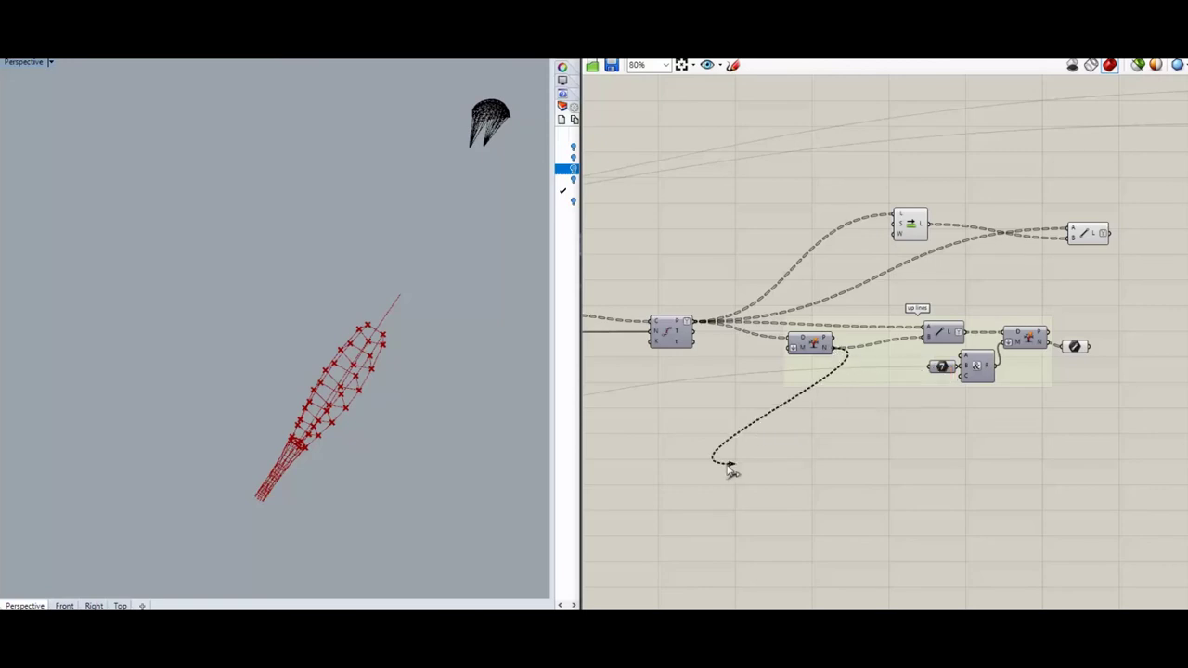
{"action": "scroll", "coordinate": [729, 469], "scroll_direction": "down", "scroll_amount": 3}
{"action": "scroll", "coordinate": [1000, 357], "scroll_direction": "up", "scroll_amount": 1}
{"action": "scroll", "coordinate": [999, 357], "scroll_direction": "up", "scroll_amount": 2}
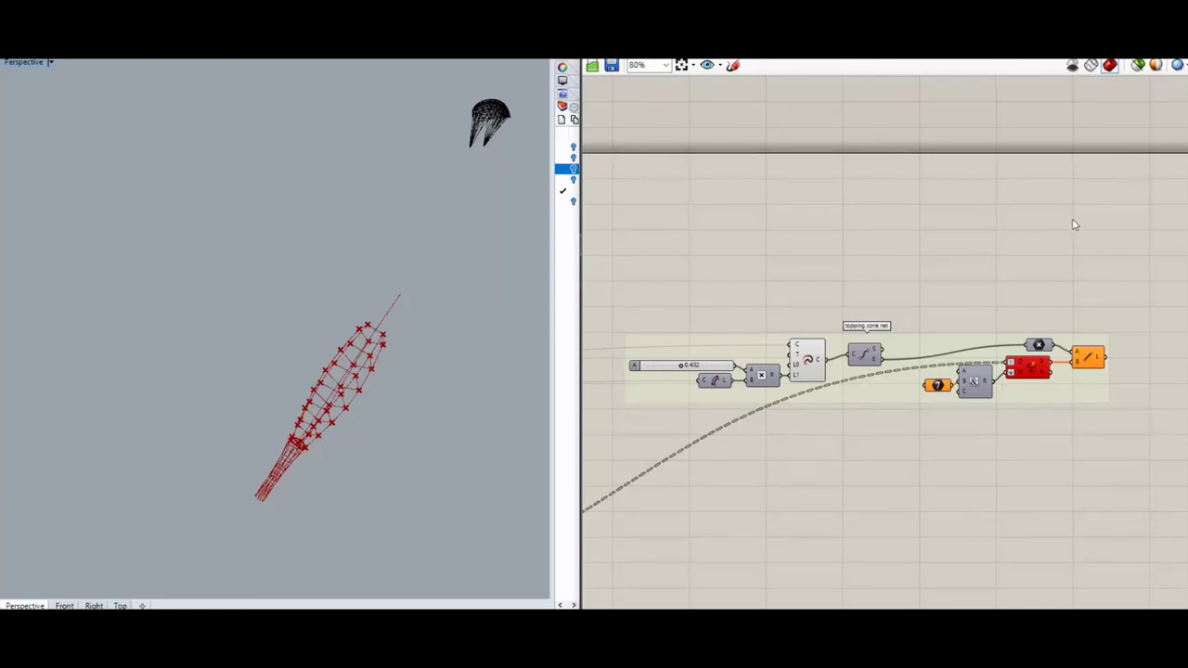
- Connect the Shift List component's output to the data input of the topping cone net's Split Tree
{"action": "scroll", "coordinate": [1119, 204], "scroll_direction": "down", "scroll_amount": 3}
{"action": "scroll", "coordinate": [820, 353], "scroll_direction": "up", "scroll_amount": 3}
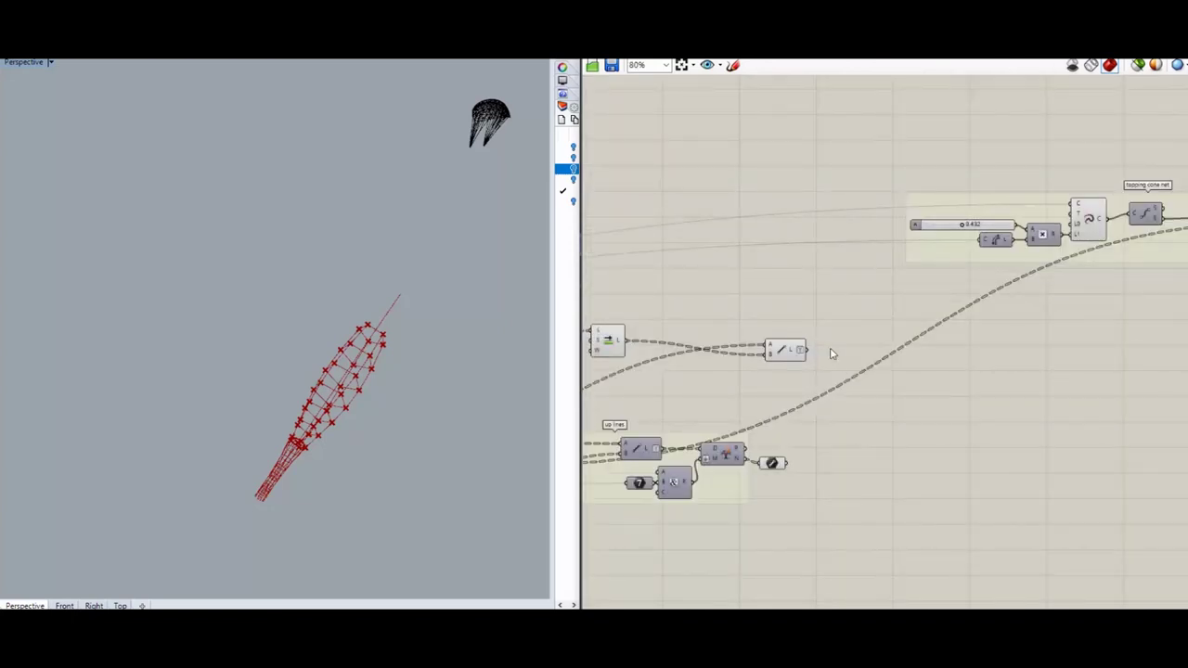
{"action": "scroll", "coordinate": [816, 390], "scroll_direction": "down", "scroll_amount": 1}
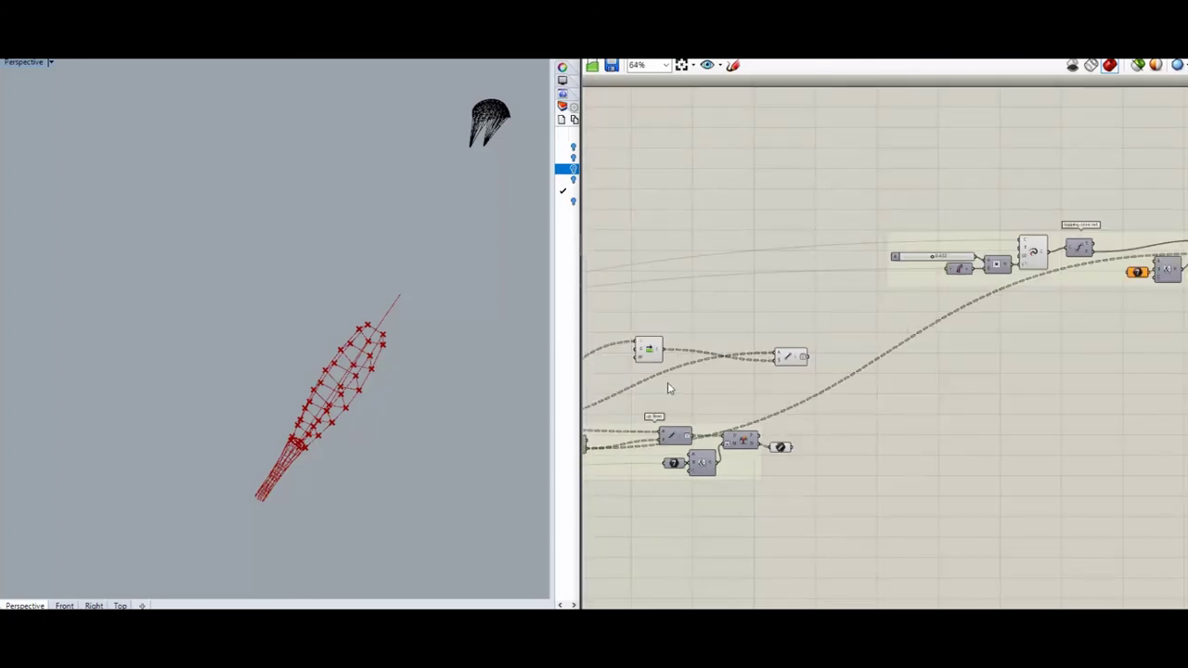
{"action": "right_click_drag", "start_coordinate": [670, 385], "coordinate": [756, 397]}
{"action": "left_click", "coordinate": [873, 371]}
{"action": "left_click", "coordinate": [877, 319]}
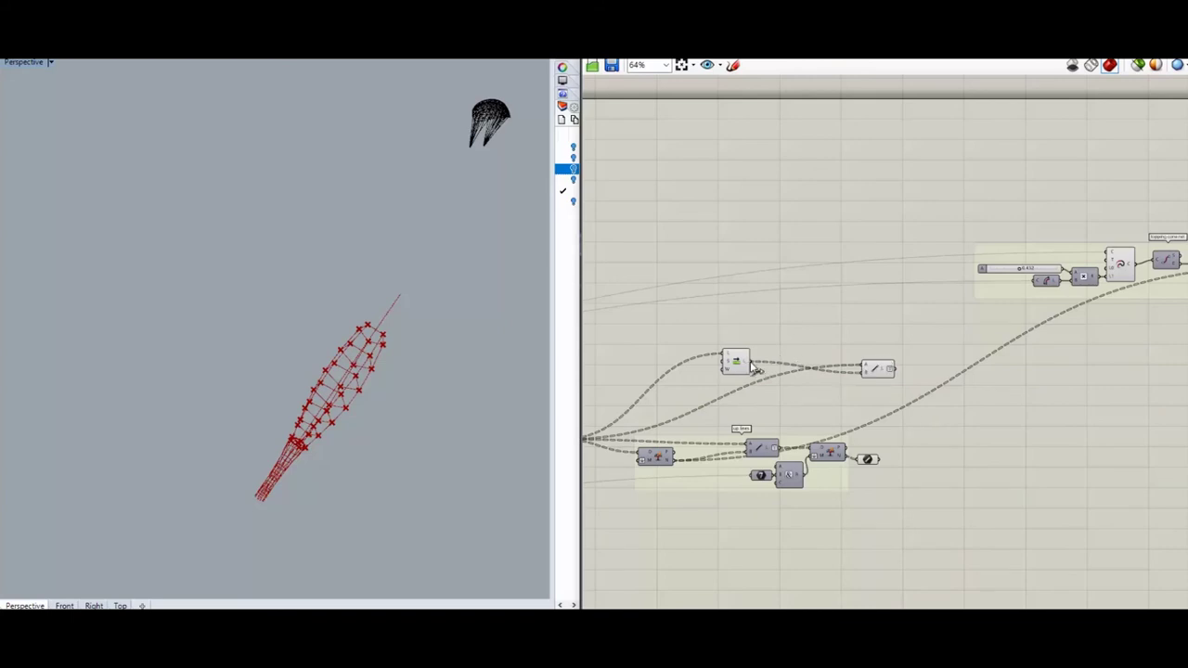
{"action": "scroll", "coordinate": [835, 313], "scroll_direction": "down", "scroll_amount": 2}
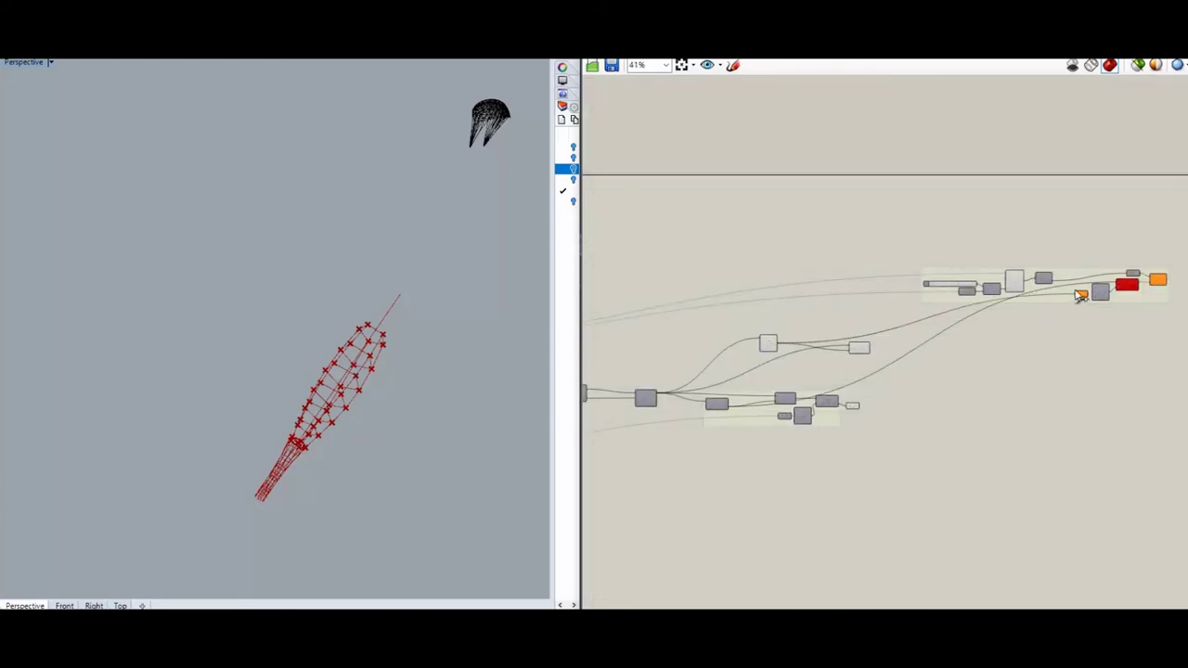
{"action": "scroll", "coordinate": [1117, 279], "scroll_direction": "up", "scroll_amount": 3}
{"action": "left_click_drag", "start_coordinate": [1116, 286], "coordinate": [1049, 320]}
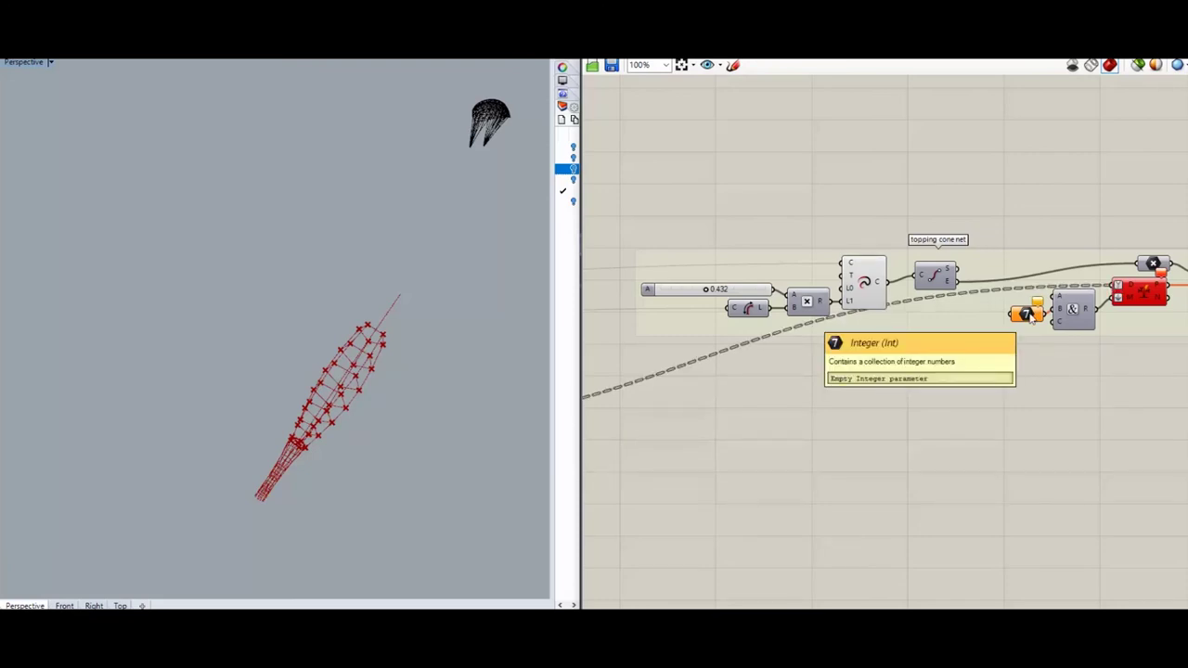
- Connect the main stack's number of Ladder Rungs slider to the topping cone net's Integer parameter
{"action": "scroll", "coordinate": [1107, 292], "scroll_direction": "down", "scroll_amount": 6}
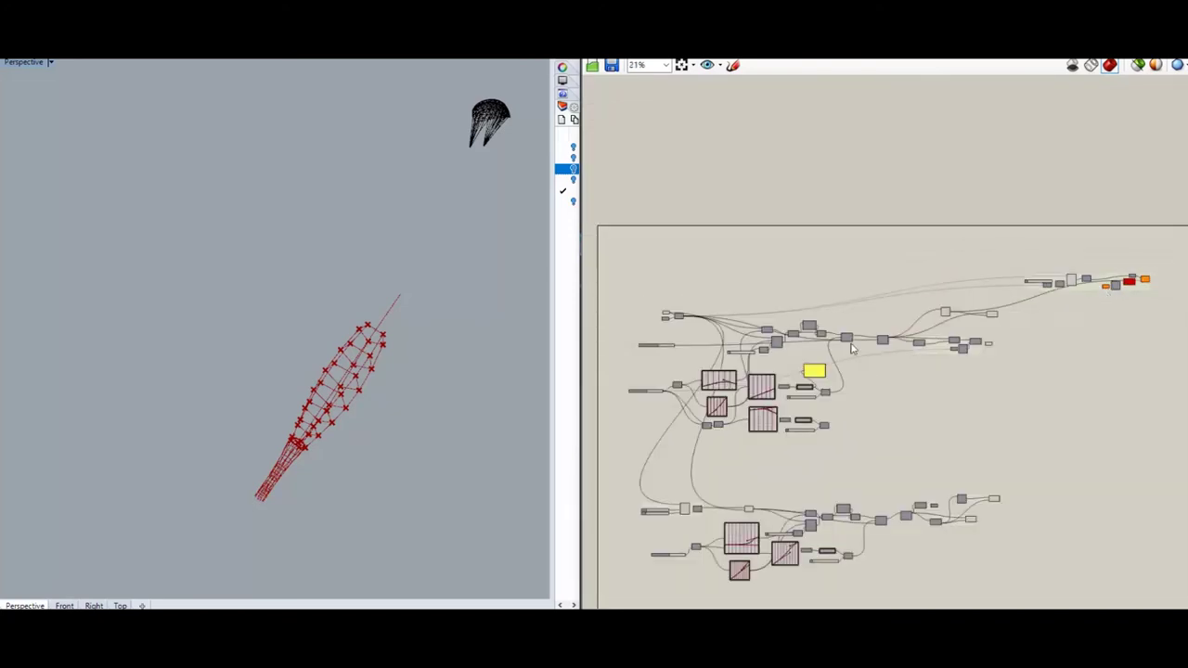
{"action": "scroll", "coordinate": [613, 352], "scroll_direction": "up", "scroll_amount": 5}
{"action": "right_click_drag", "start_coordinate": [613, 351], "coordinate": [748, 255]}
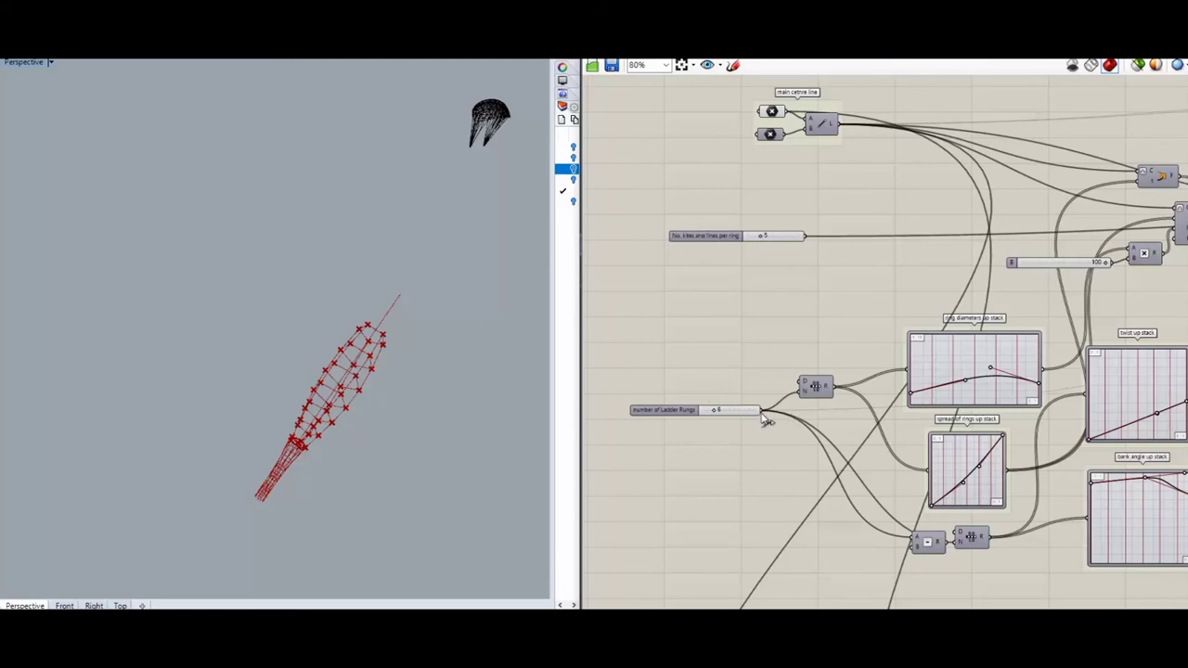
{"action": "left_click_drag", "start_coordinate": [764, 414], "coordinate": [640, 432]}
{"action": "scroll", "coordinate": [641, 433], "scroll_direction": "down", "scroll_amount": 5}
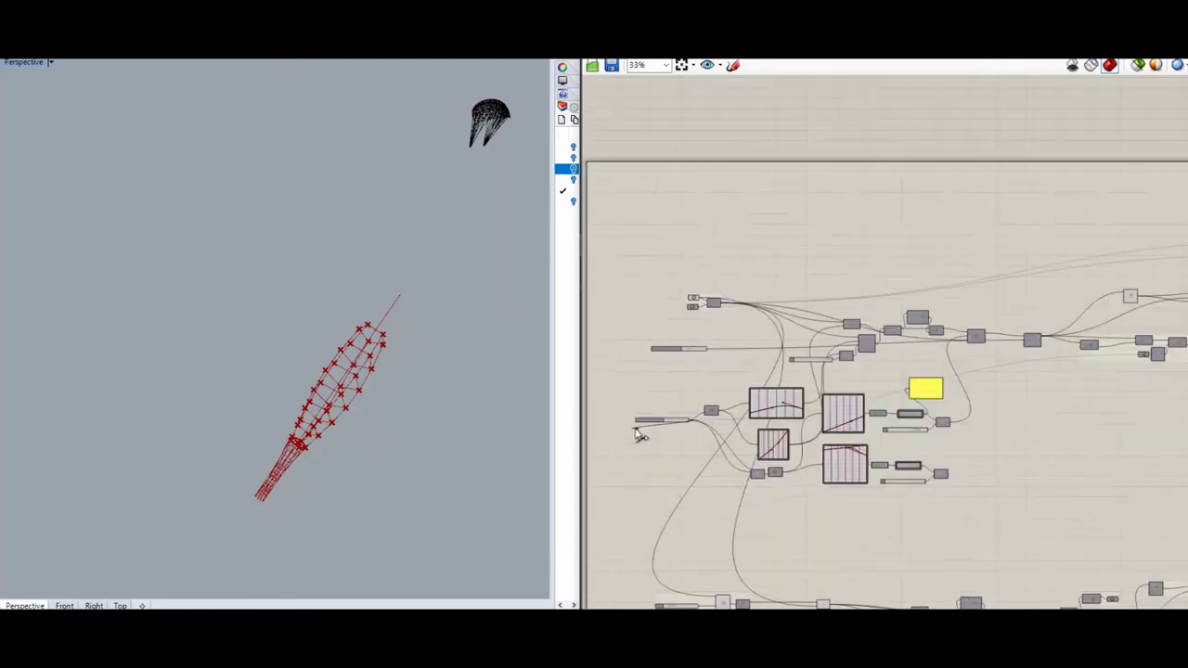
{"action": "scroll", "coordinate": [977, 338], "scroll_direction": "down", "scroll_amount": 3}
{"action": "scroll", "coordinate": [1159, 309], "scroll_direction": "up", "scroll_amount": 6}
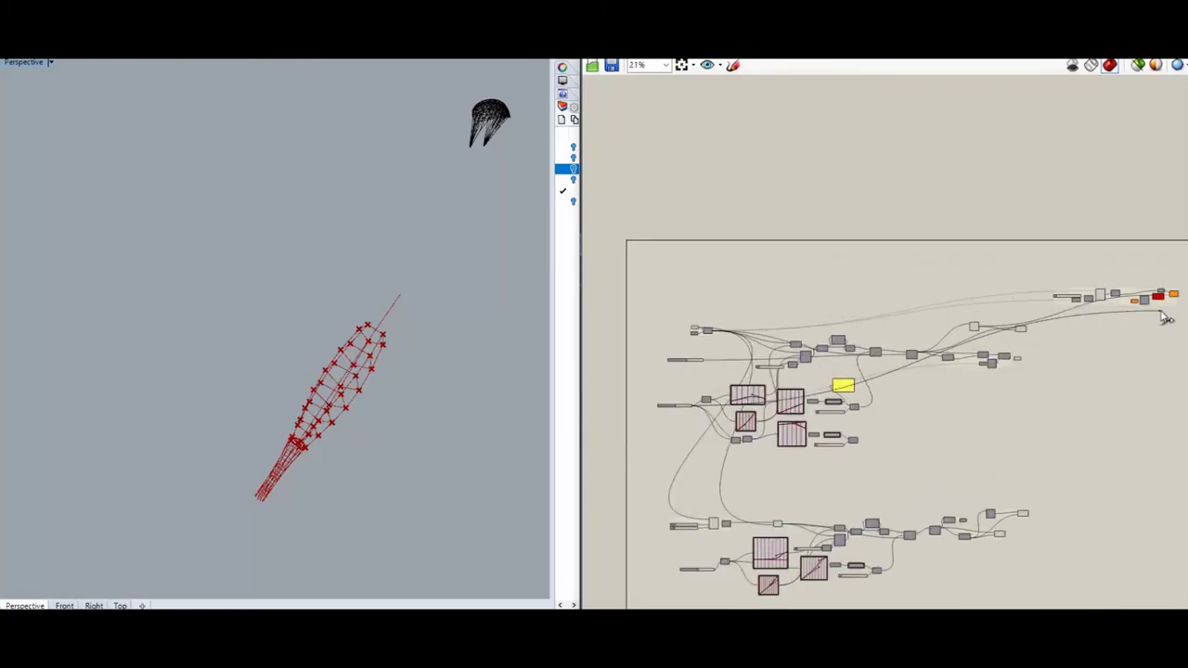
{"action": "scroll", "coordinate": [1147, 305], "scroll_direction": "up", "scroll_amount": 5}
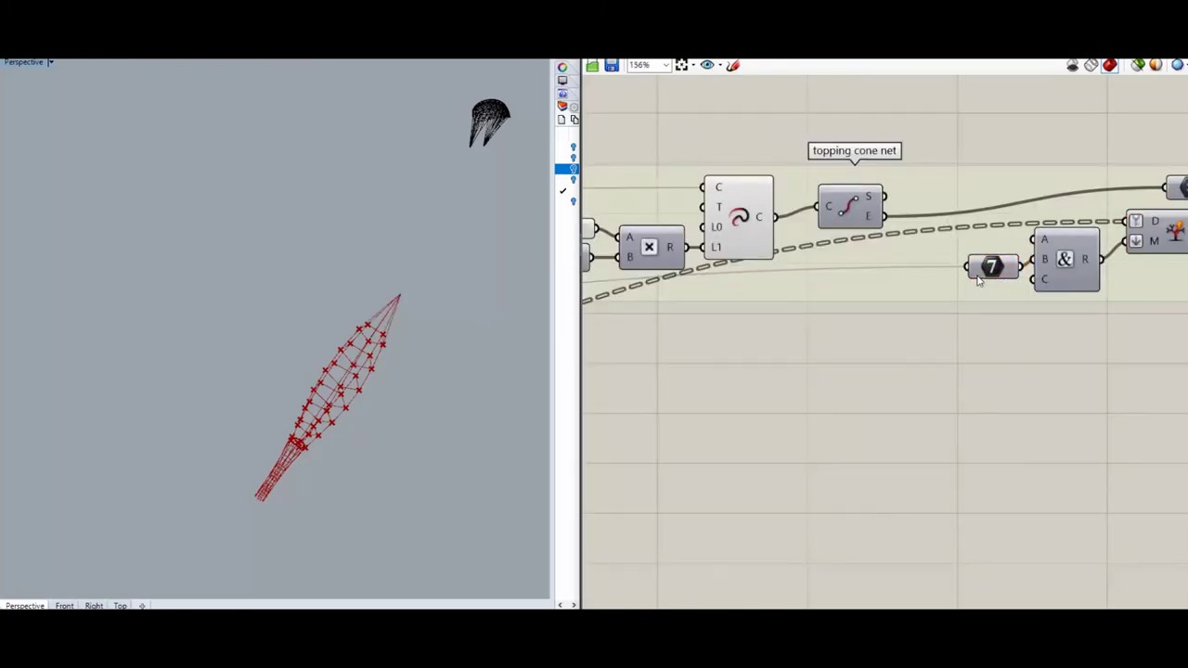
- Inspect the lines generated by the topping cone net's final Line component in the 3D model
{"action": "right_click_drag", "start_coordinate": [1095, 362], "coordinate": [910, 396]}
{"action": "left_click", "coordinate": [1109, 258]}
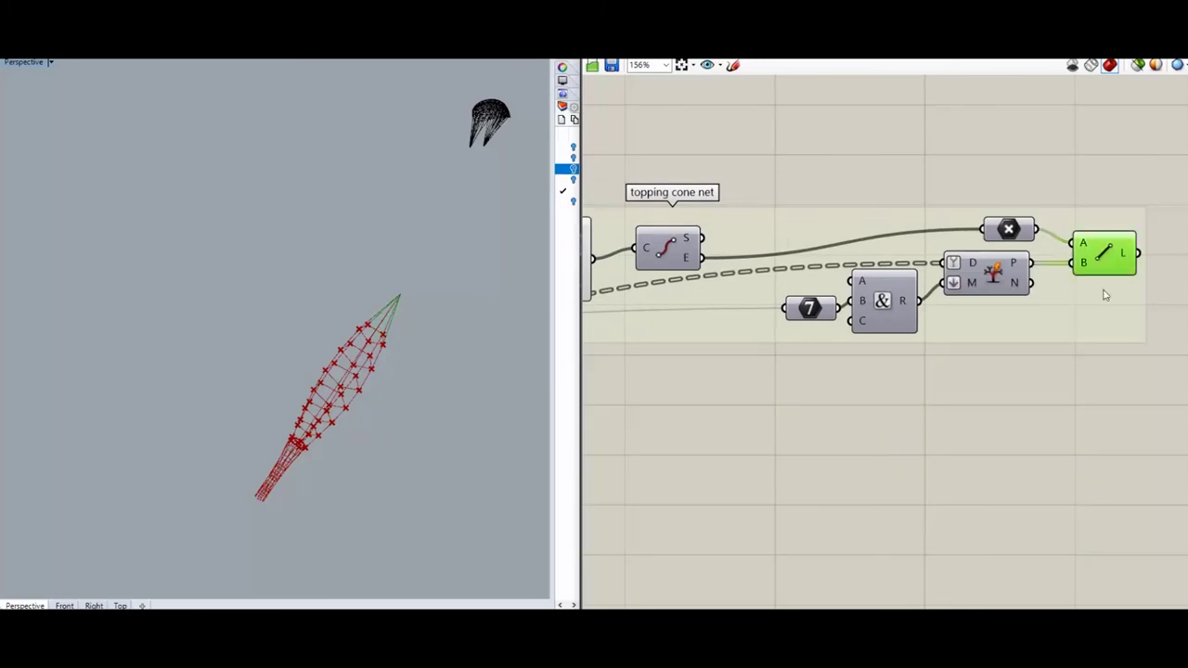
{"action": "left_click", "coordinate": [1045, 176]}
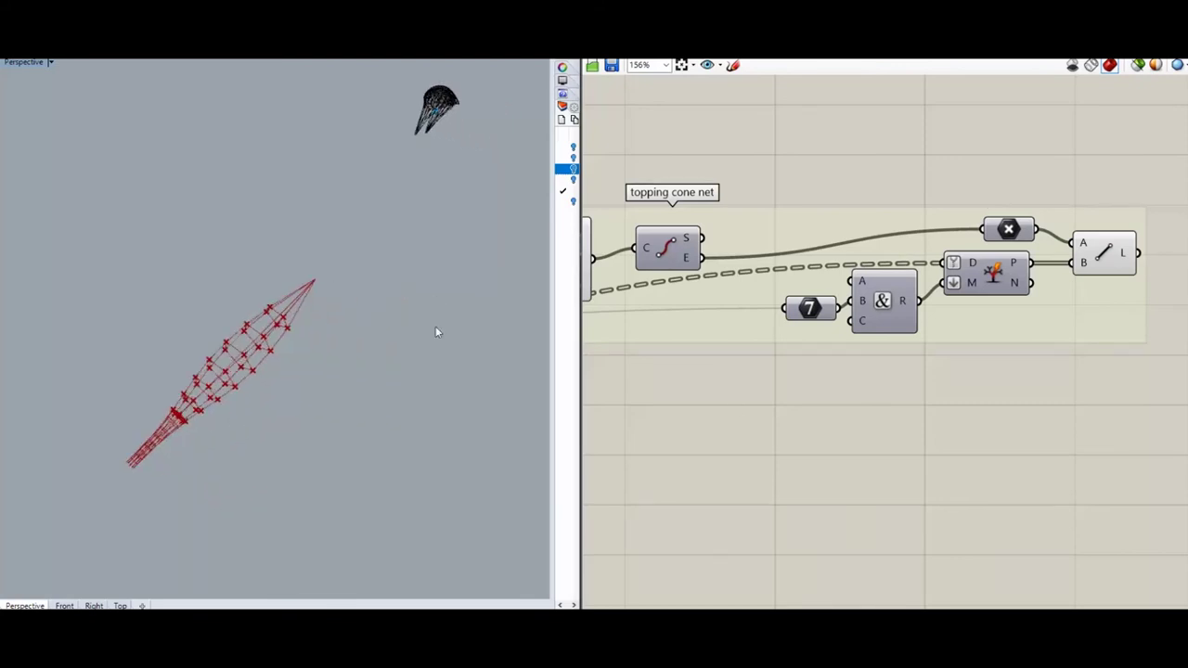
- Shorten the topping cone net slightly by lowering its extension factor
{"action": "scroll", "coordinate": [1020, 316], "scroll_direction": "down", "scroll_amount": 5}
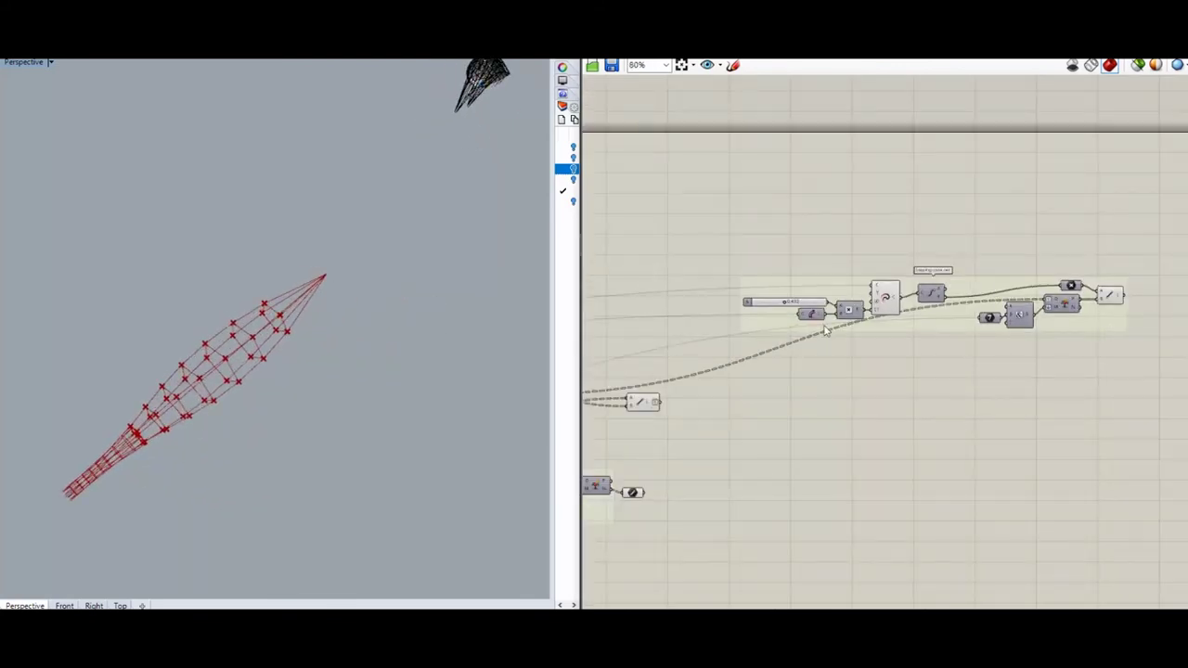
{"action": "scroll", "coordinate": [882, 292], "scroll_direction": "up", "scroll_amount": 5}
{"action": "left_click_drag", "start_coordinate": [722, 269], "coordinate": [708, 269]}
- Set the main stack's number of Ladder Rungs to 5
{"action": "scroll", "coordinate": [1021, 211], "scroll_direction": "down", "scroll_amount": 10}
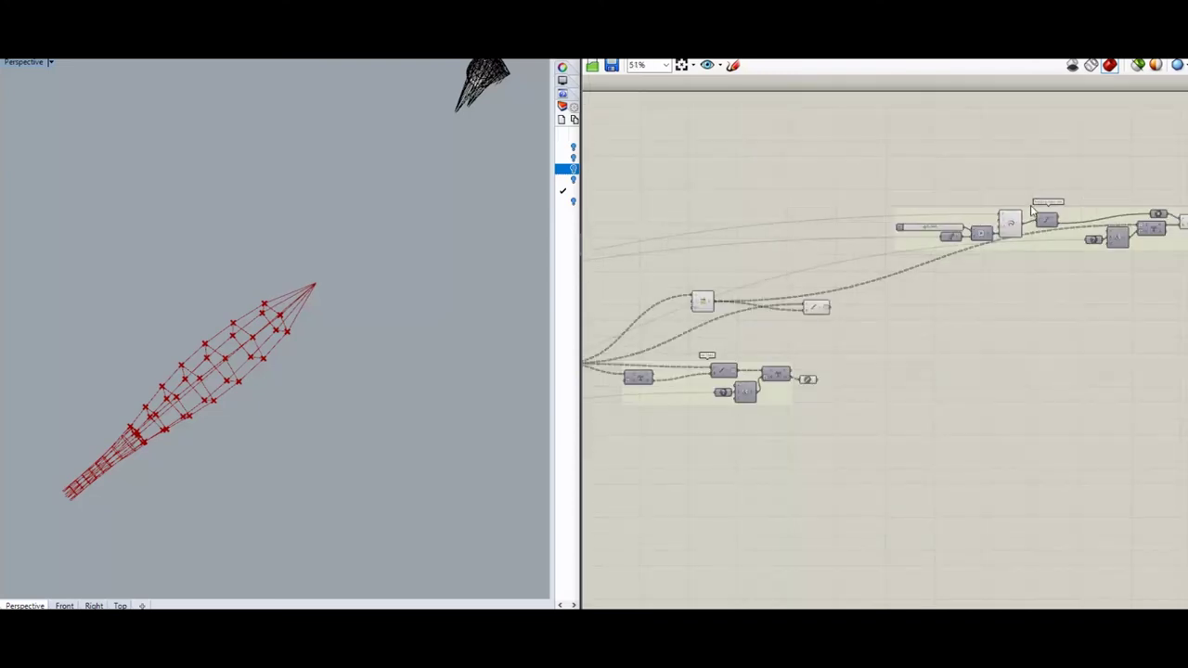
{"action": "scroll", "coordinate": [737, 290], "scroll_direction": "up", "scroll_amount": 12}
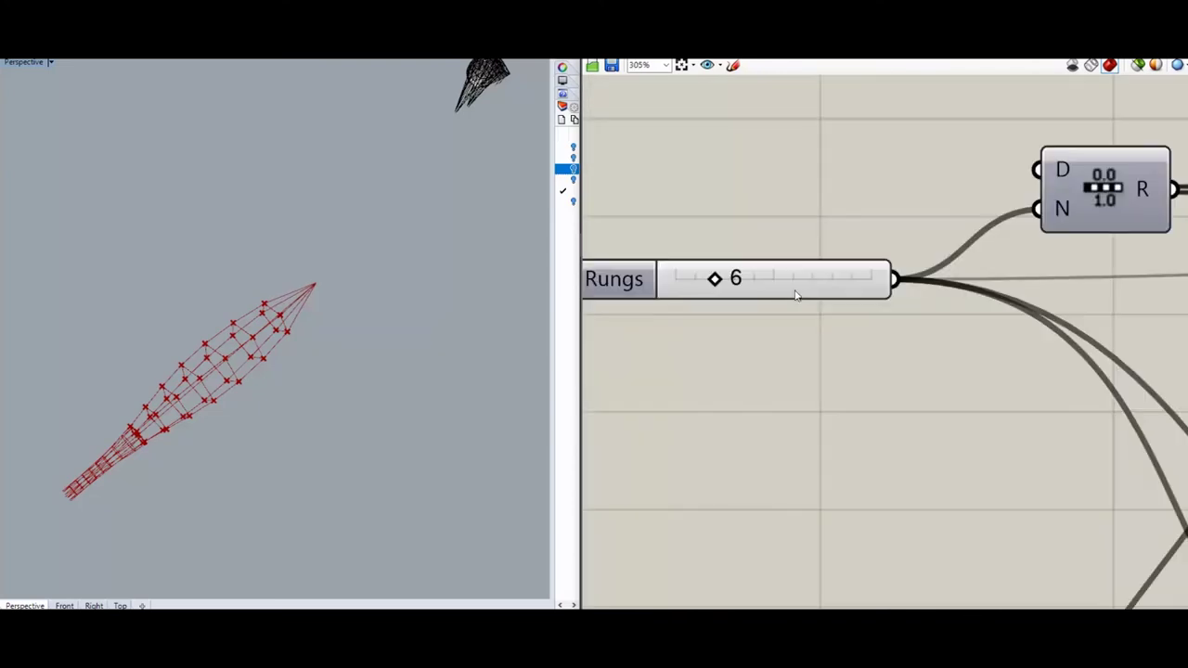
{"action": "left_click_drag", "start_coordinate": [714, 282], "coordinate": [706, 276]}
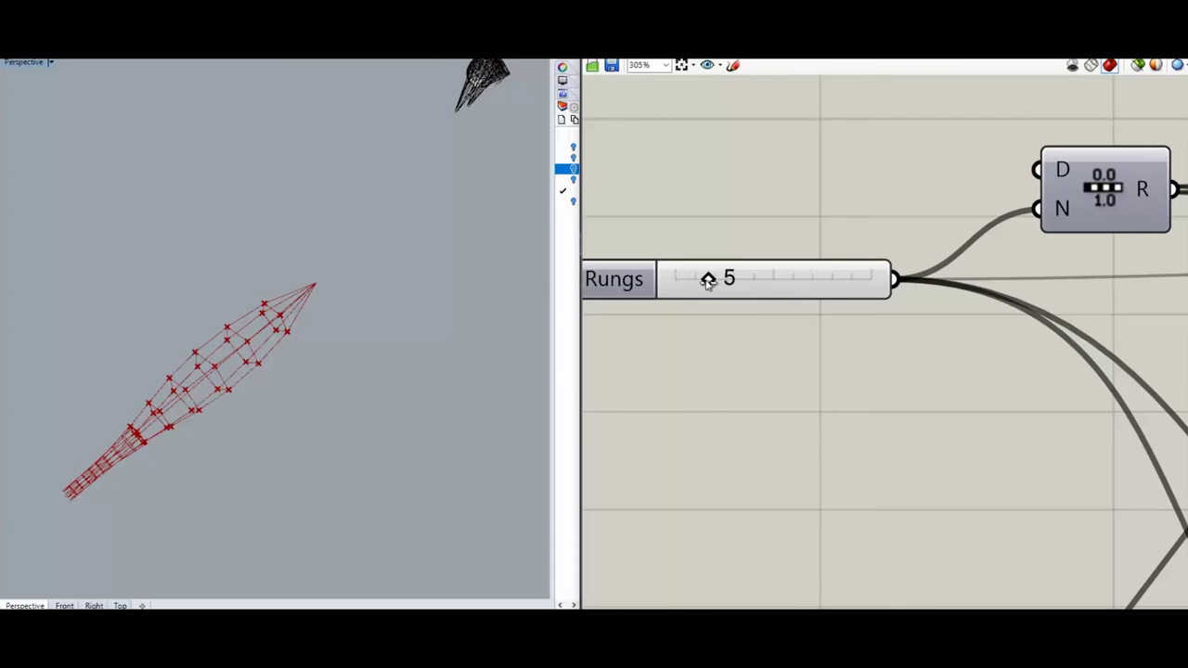
- Set the number of kites and lines per ring to 6
{"action": "scroll", "coordinate": [733, 228], "scroll_direction": "down", "scroll_amount": 1}
{"action": "scroll", "coordinate": [715, 223], "scroll_direction": "down", "scroll_amount": 8}
{"action": "scroll", "coordinate": [709, 278], "scroll_direction": "up", "scroll_amount": 8}
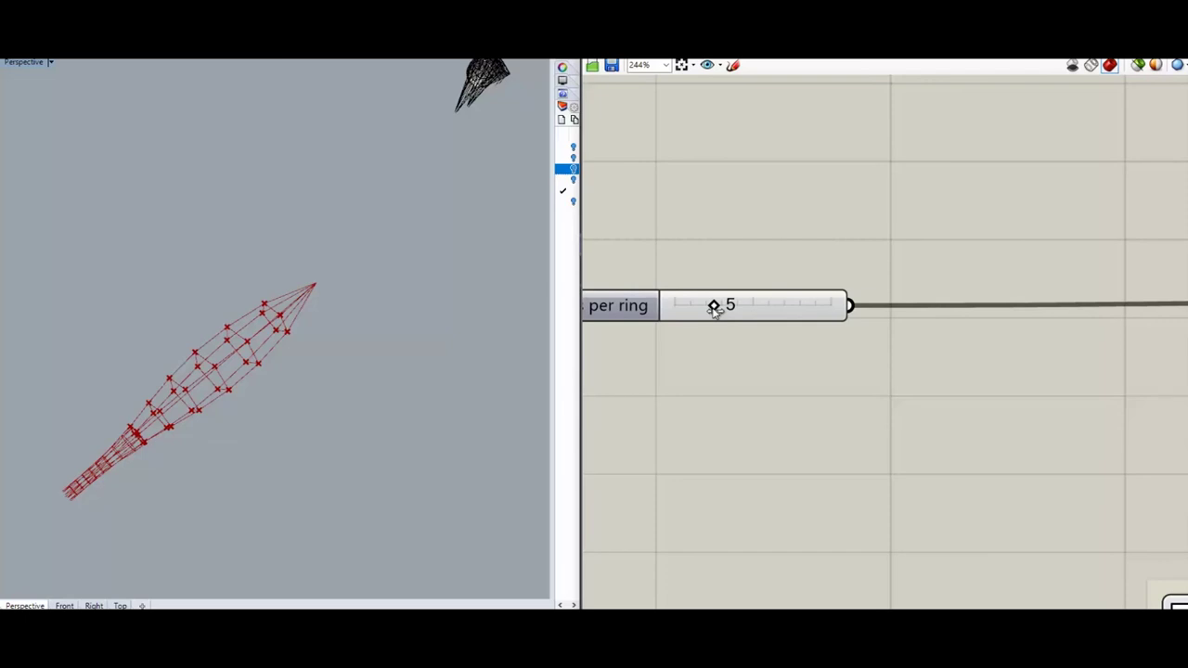
{"action": "mouse_move", "coordinate": [711, 307]}
{"action": "left_mouse_down"}
{"action": "mouse_move", "coordinate": [753, 308]}
{"action": "mouse_move", "coordinate": [721, 307]}
{"action": "left_mouse_up"}
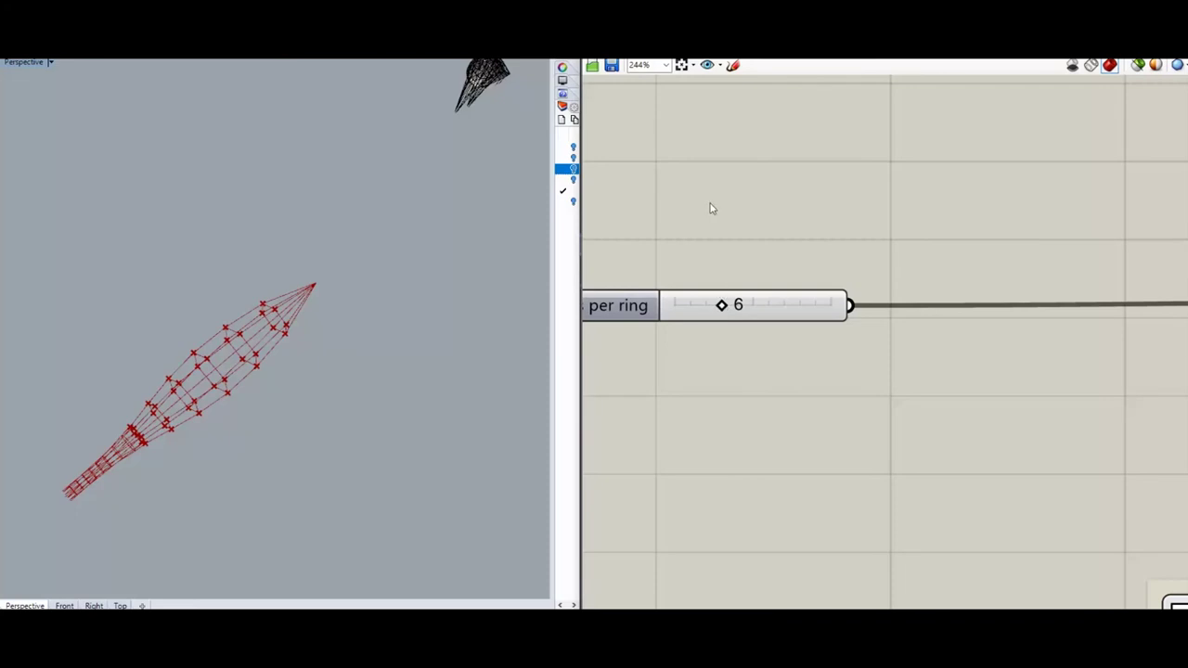
- Set the lower stack's number of Ladder Rungs to 7
{"action": "scroll", "coordinate": [710, 209], "scroll_direction": "down", "scroll_amount": 5}
{"action": "scroll", "coordinate": [710, 209], "scroll_direction": "down", "scroll_amount": 2}
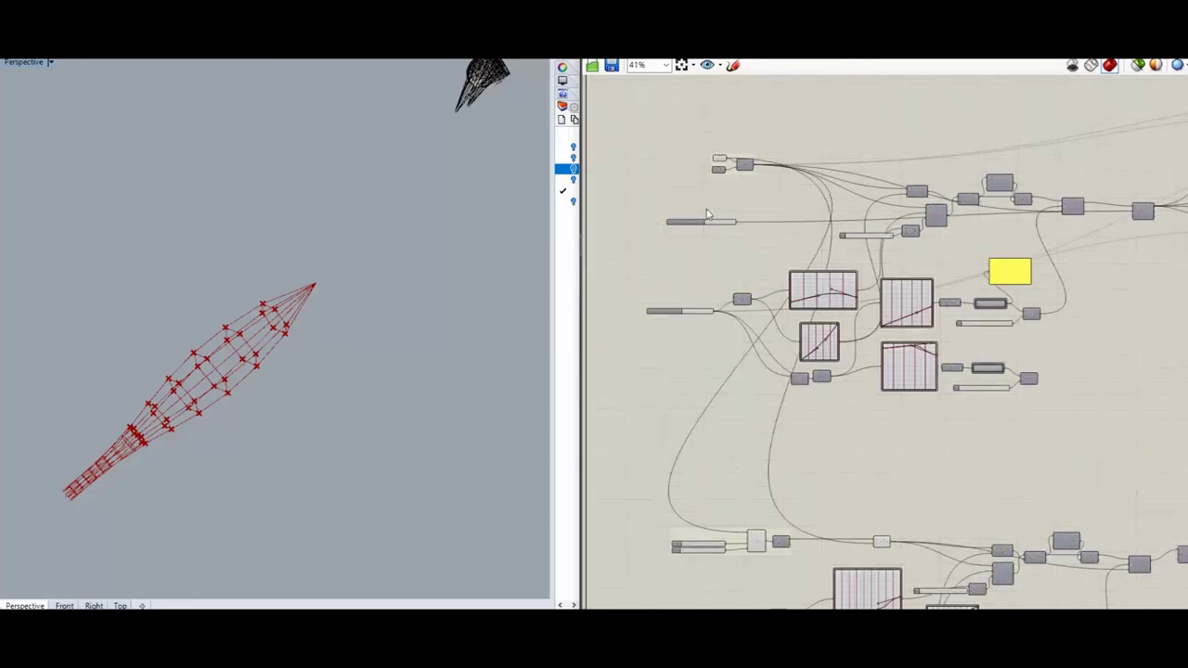
{"action": "scroll", "coordinate": [710, 214], "scroll_direction": "down", "scroll_amount": 1}
{"action": "right_click_drag", "start_coordinate": [792, 417], "coordinate": [791, 352]}
{"action": "scroll", "coordinate": [668, 366], "scroll_direction": "up", "scroll_amount": 3}
{"action": "right_click_drag", "start_coordinate": [668, 366], "coordinate": [779, 416]}
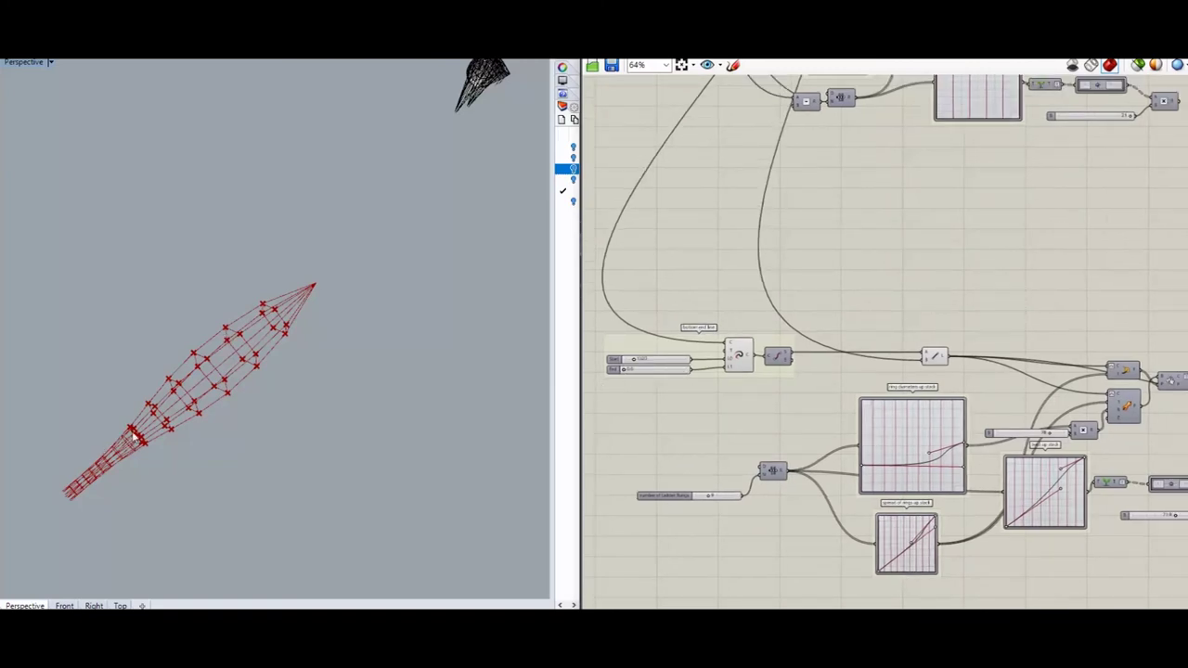
{"action": "scroll", "coordinate": [80, 490], "scroll_direction": "up", "scroll_amount": 5}
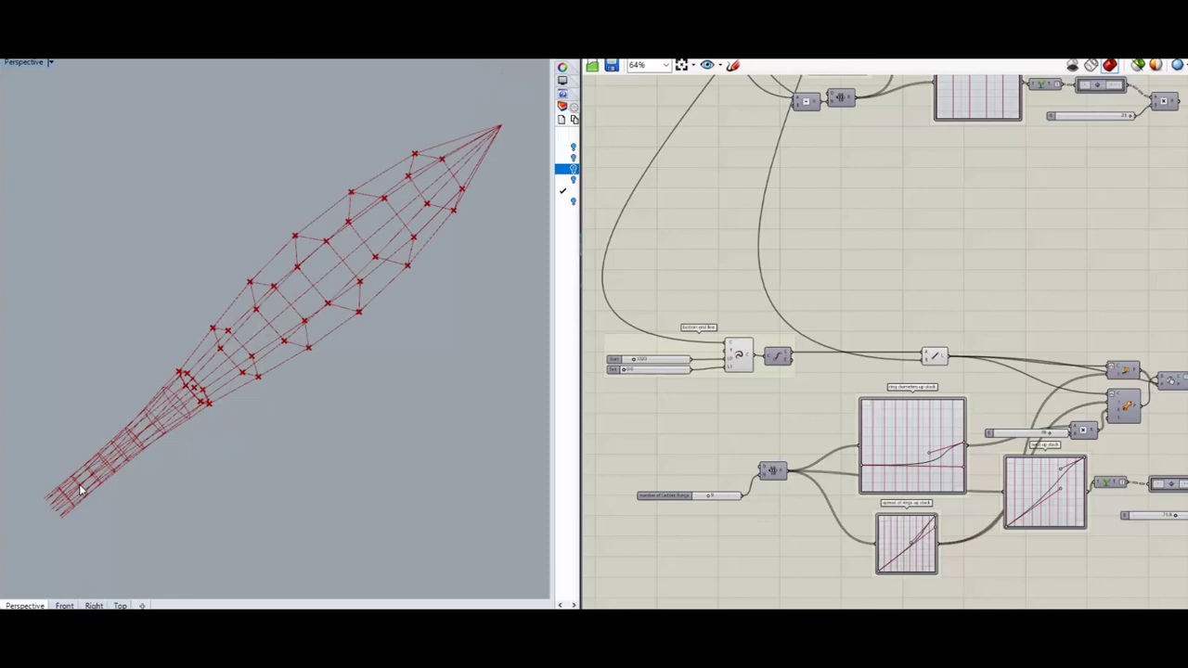
{"action": "scroll", "coordinate": [381, 447], "scroll_direction": "down", "scroll_amount": 5}
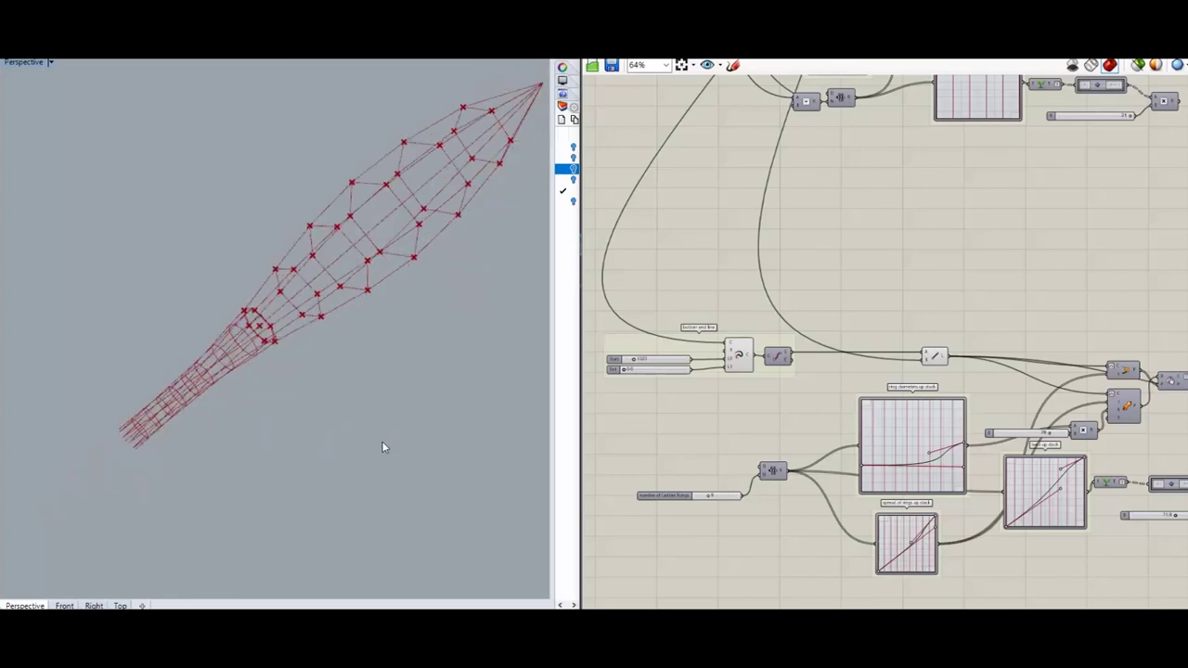
{"action": "scroll", "coordinate": [689, 524], "scroll_direction": "up", "scroll_amount": 4}
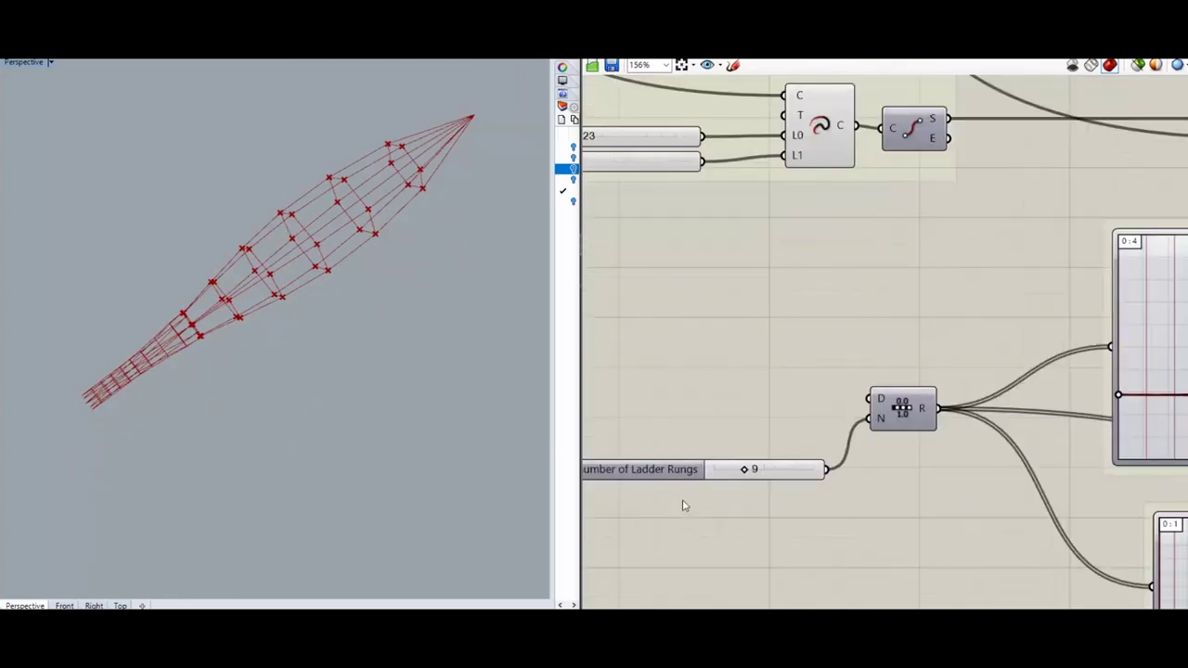
{"action": "left_click_drag", "start_coordinate": [747, 472], "coordinate": [742, 473]}
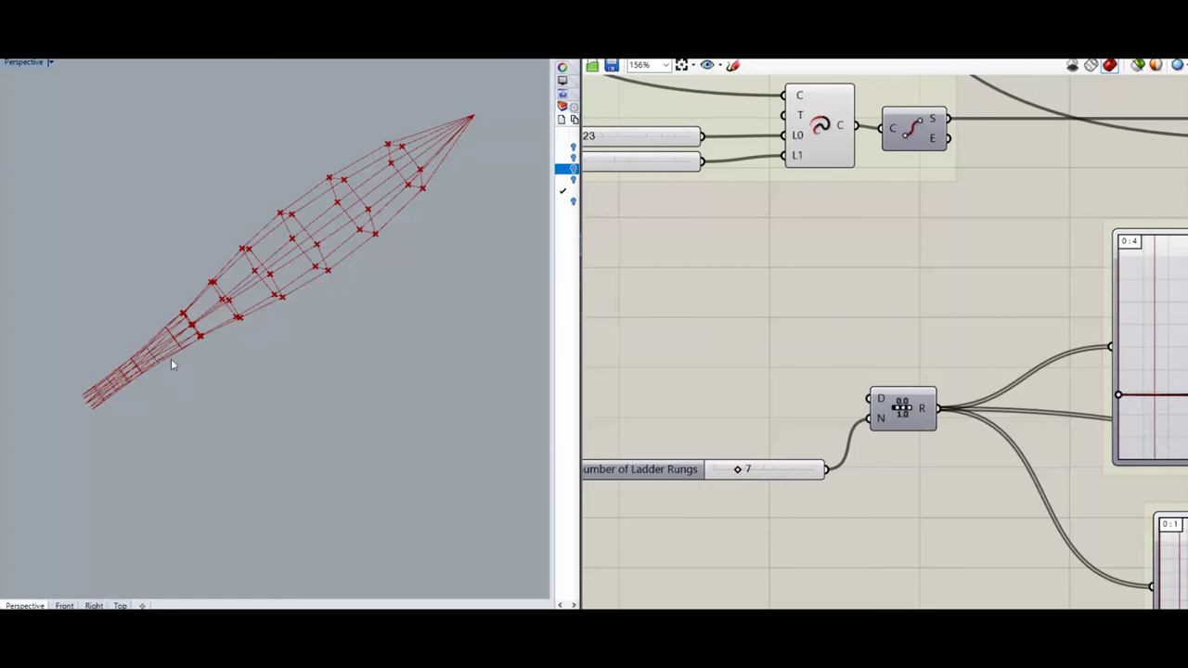
- Adjust the lower stack's ring diameters graph by raising its start point slightly and lowering its end point to match the joint between the stacks
{"action": "scroll", "coordinate": [182, 332], "scroll_direction": "up", "scroll_amount": 8}
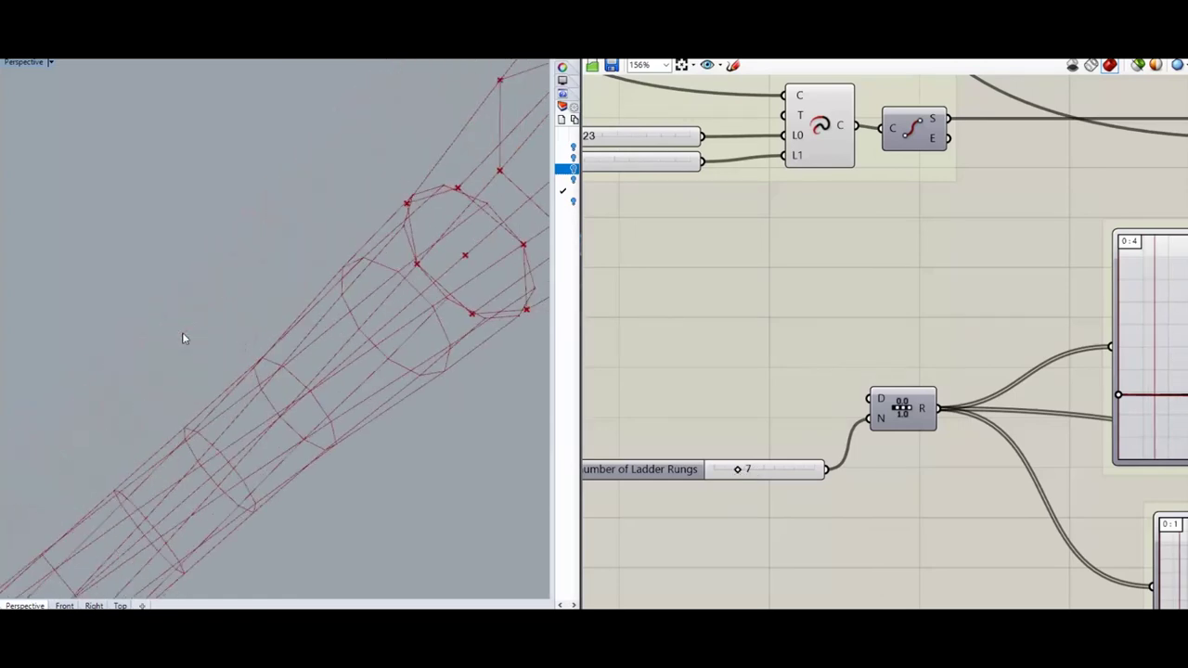
{"action": "right_click_drag", "start_coordinate": [317, 276], "coordinate": [401, 270]}
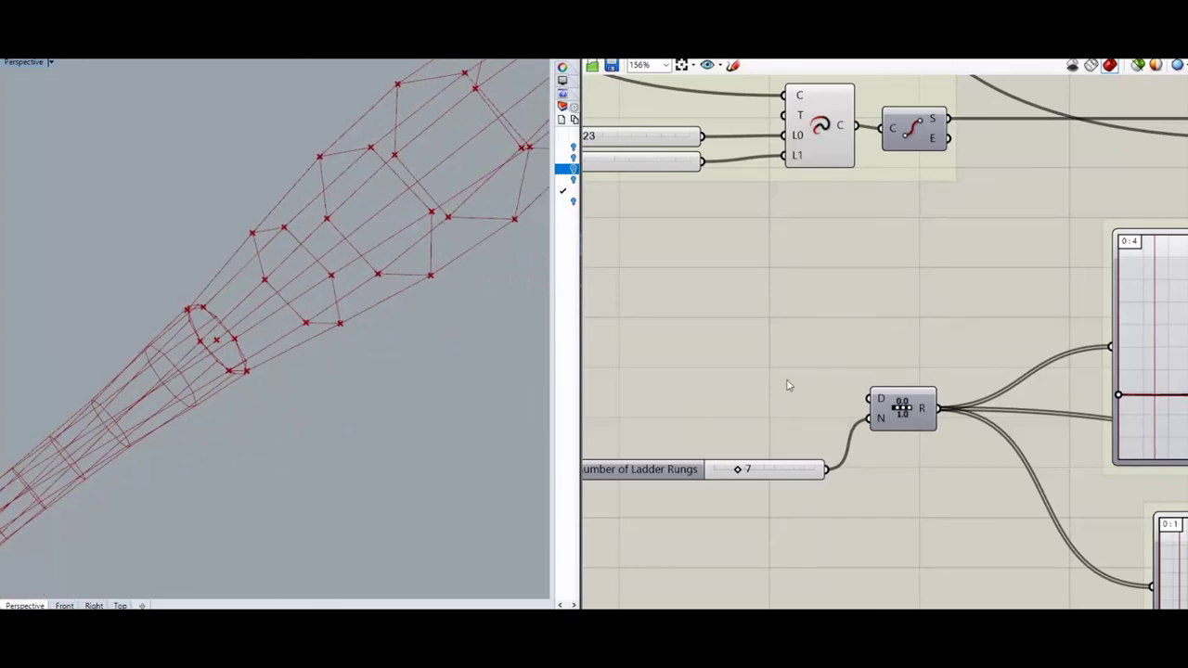
{"action": "scroll", "coordinate": [740, 386], "scroll_direction": "down", "scroll_amount": 5}
{"action": "scroll", "coordinate": [938, 388], "scroll_direction": "up", "scroll_amount": 4}
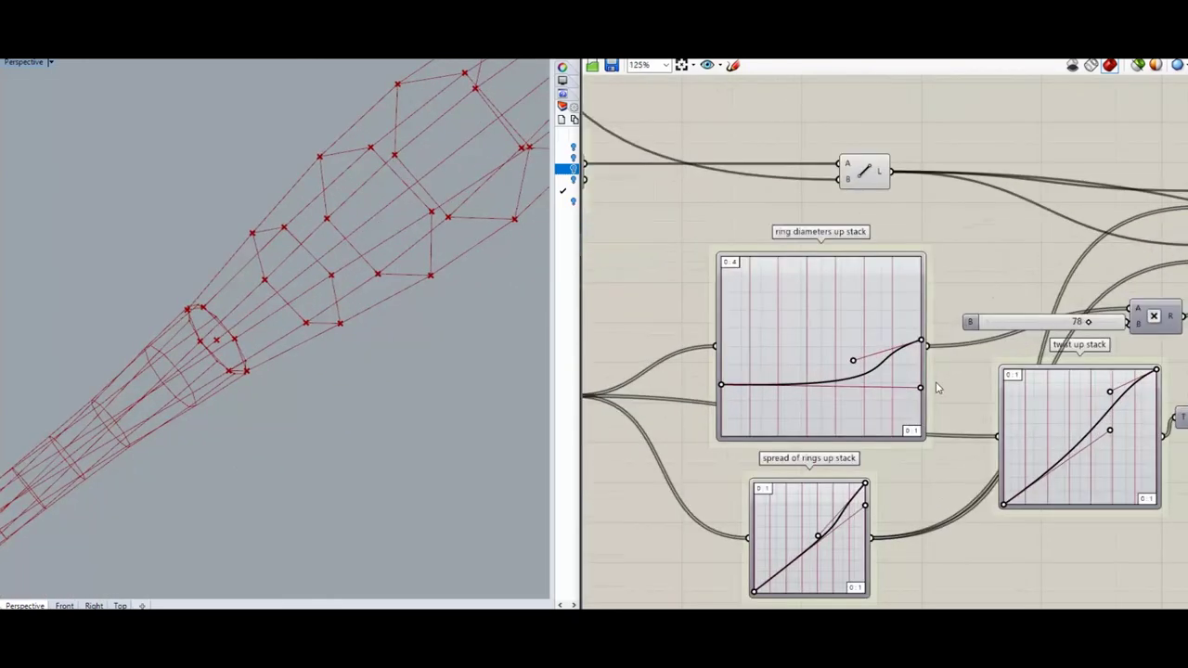
{"action": "scroll", "coordinate": [804, 453], "scroll_direction": "up", "scroll_amount": 6}
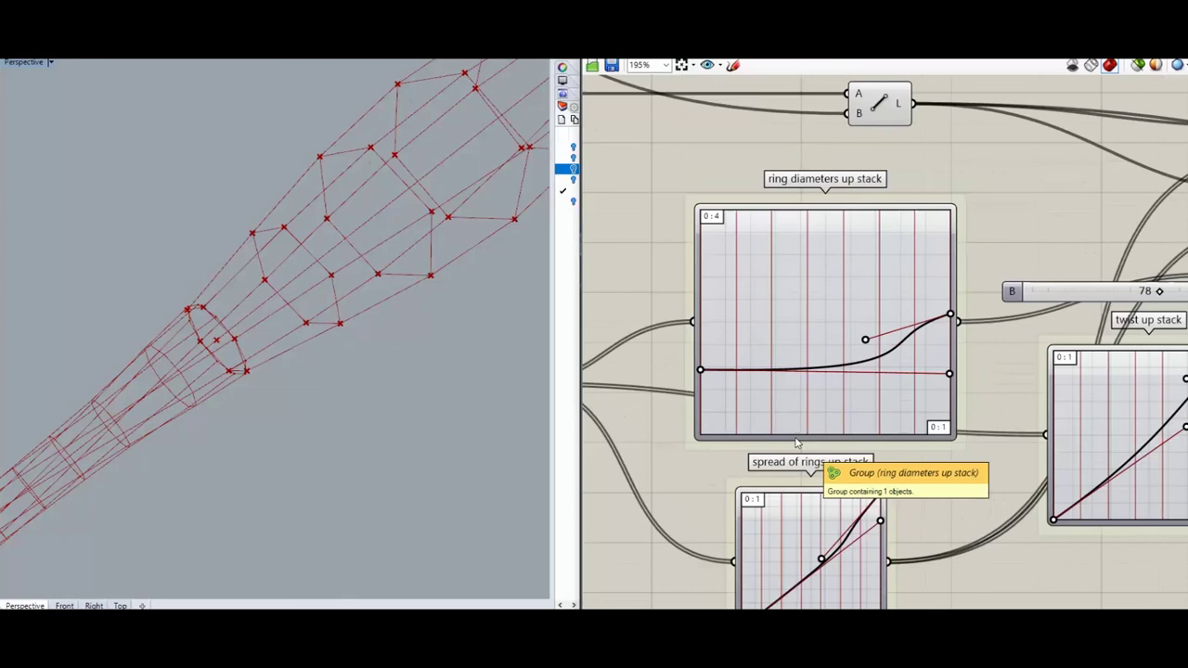
{"action": "scroll", "coordinate": [647, 336], "scroll_direction": "down", "scroll_amount": 4}
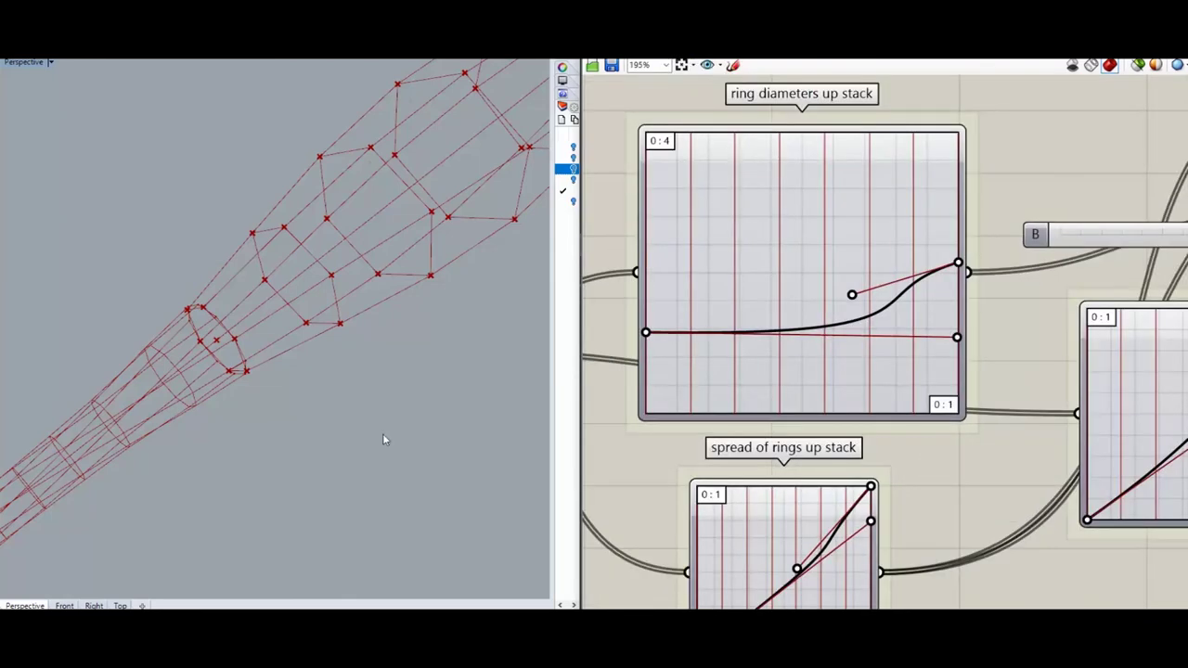
{"action": "mouse_move", "coordinate": [647, 333]}
{"action": "left_mouse_down"}
{"action": "mouse_move", "coordinate": [645, 347]}
{"action": "mouse_move", "coordinate": [644, 331]}
{"action": "left_mouse_up"}
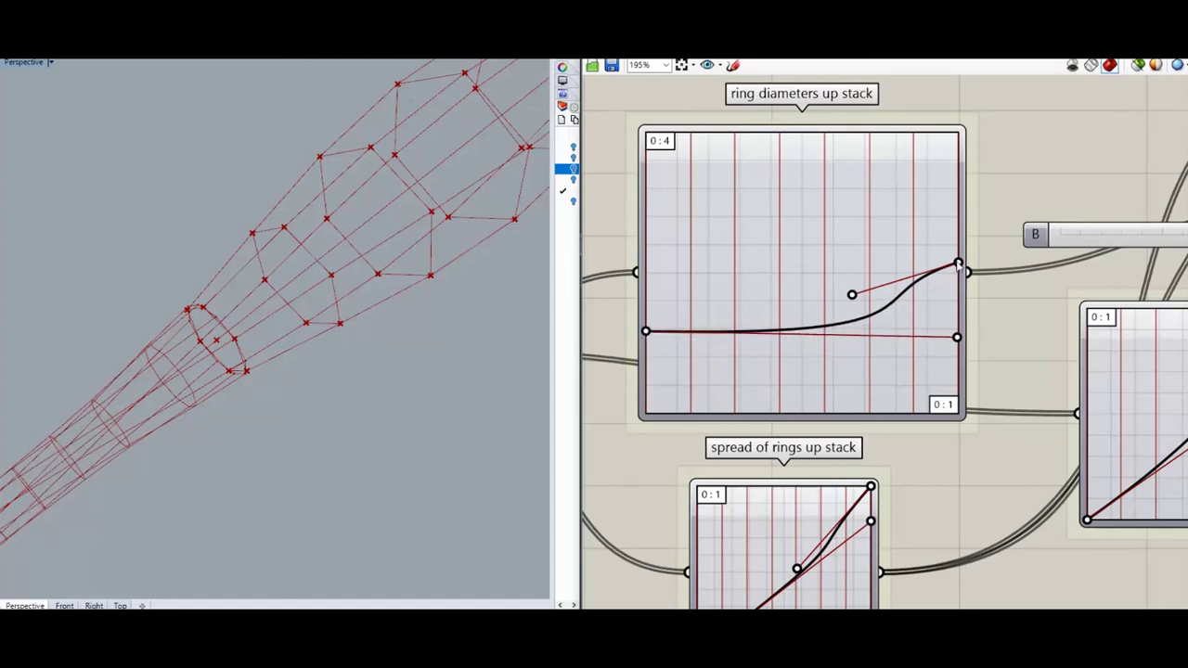
{"action": "left_click_drag", "start_coordinate": [960, 264], "coordinate": [963, 281]}
{"action": "scroll", "coordinate": [963, 281], "scroll_direction": "down", "scroll_amount": 5}
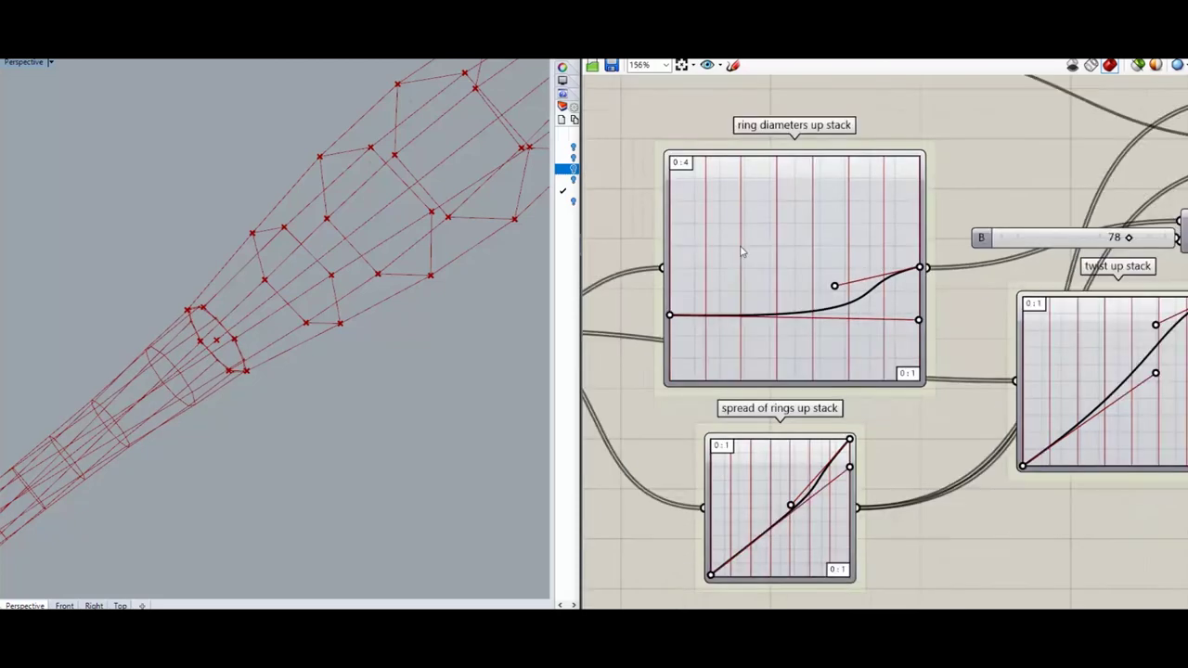
- Set the lower stack's twist multiplier to 37.6
{"action": "scroll", "coordinate": [1035, 295], "scroll_direction": "up", "scroll_amount": 10}
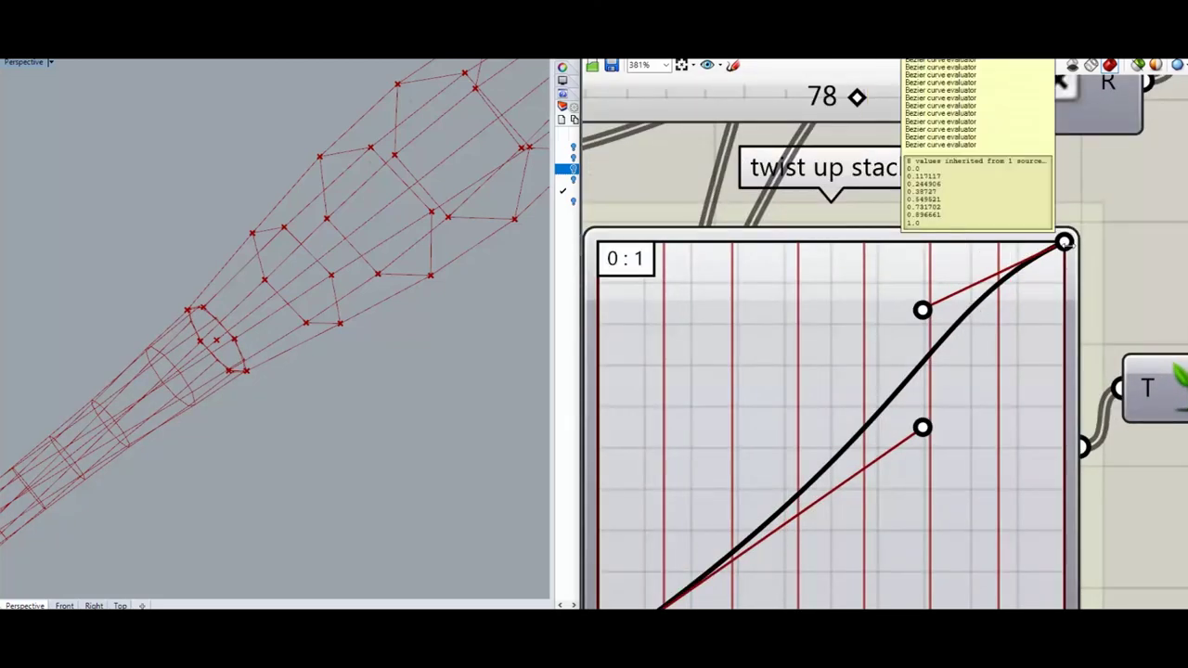
{"action": "scroll", "coordinate": [424, 363], "scroll_direction": "up", "scroll_amount": 5}
{"action": "scroll", "coordinate": [425, 364], "scroll_direction": "up", "scroll_amount": 8}
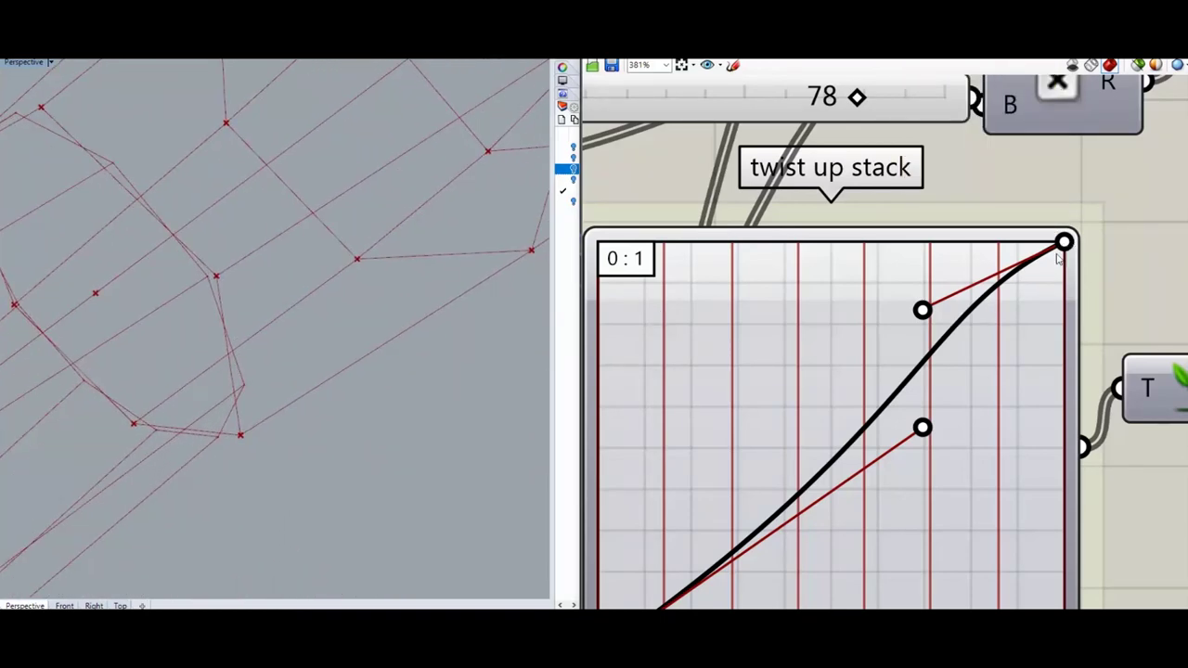
{"action": "scroll", "coordinate": [1118, 183], "scroll_direction": "down", "scroll_amount": 3}
{"action": "scroll", "coordinate": [937, 301], "scroll_direction": "down", "scroll_amount": 3}
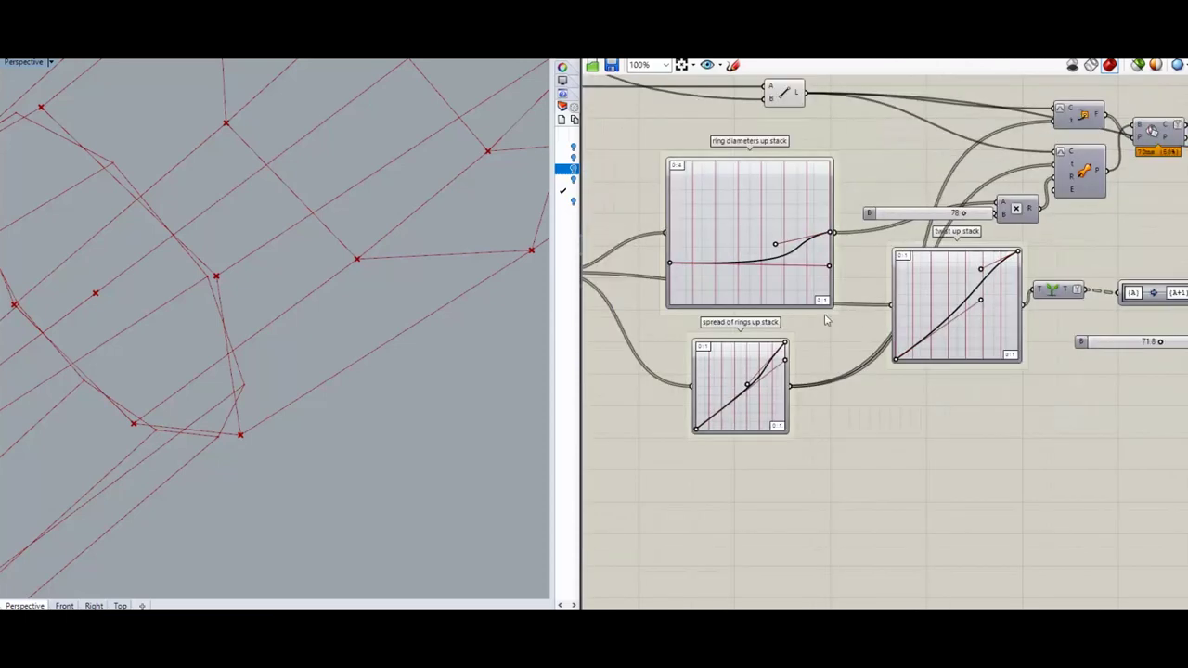
{"action": "scroll", "coordinate": [727, 317], "scroll_direction": "down", "scroll_amount": 1}
{"action": "scroll", "coordinate": [1063, 367], "scroll_direction": "up", "scroll_amount": 6}
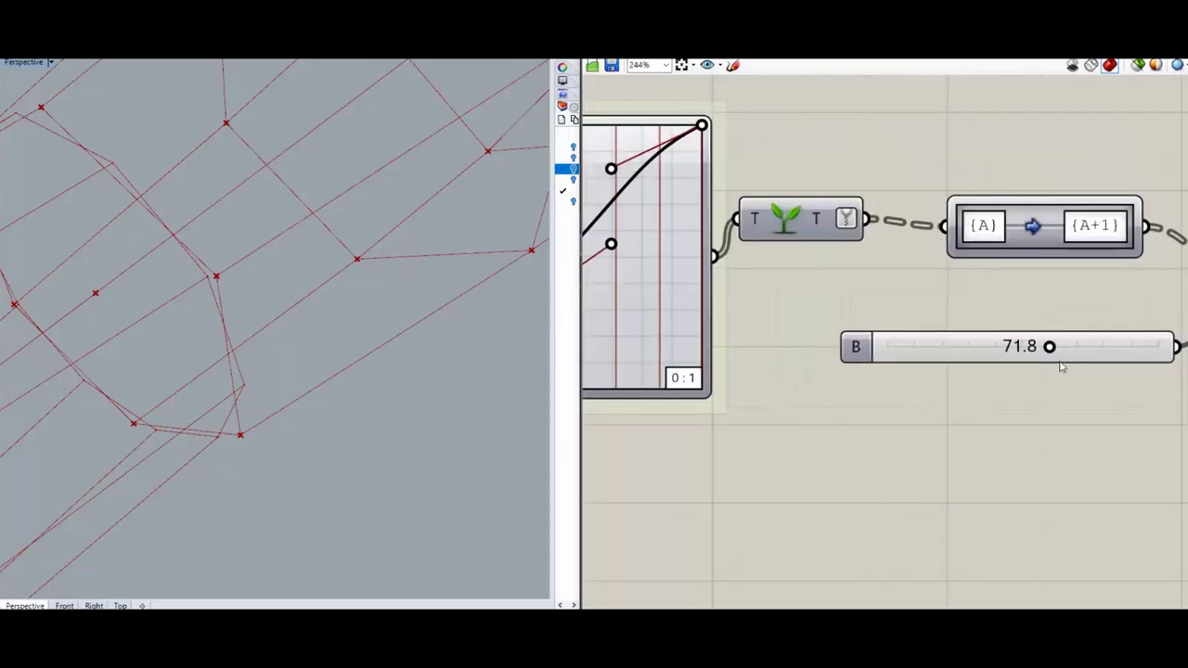
{"action": "left_click_drag", "start_coordinate": [1035, 328], "coordinate": [849, 371]}
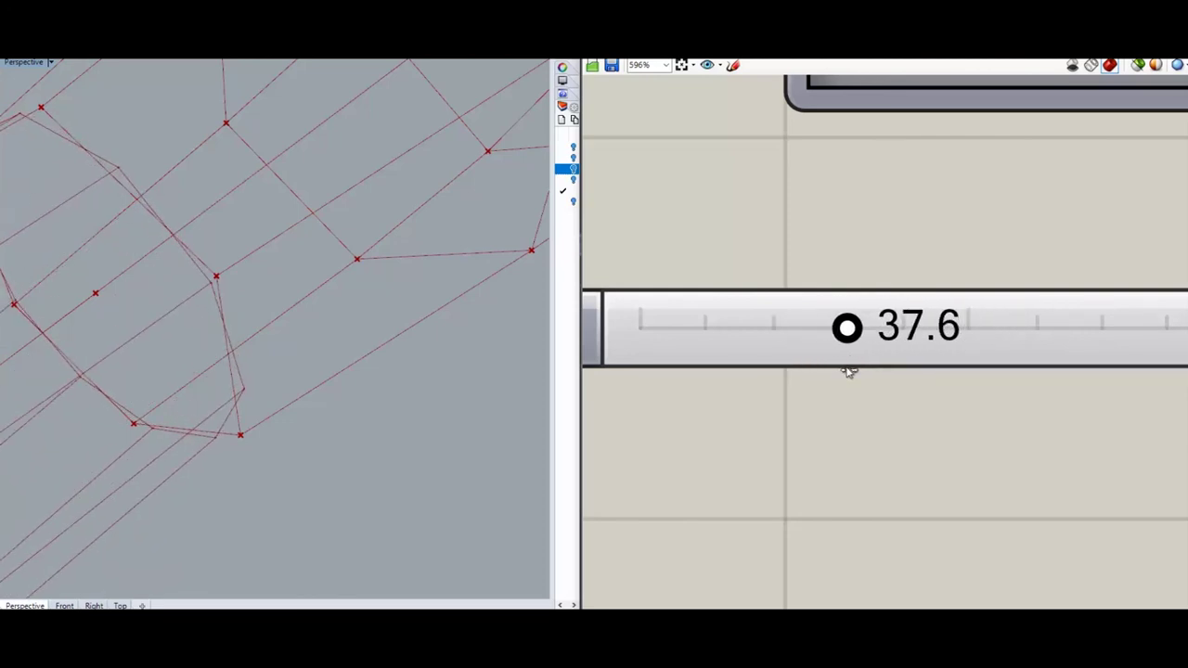
- Examine the lower stack's component chain from the ladder rungs and bottom end line through to the curve division and anchors
{"action": "scroll", "coordinate": [1081, 336], "scroll_direction": "down", "scroll_amount": 10}
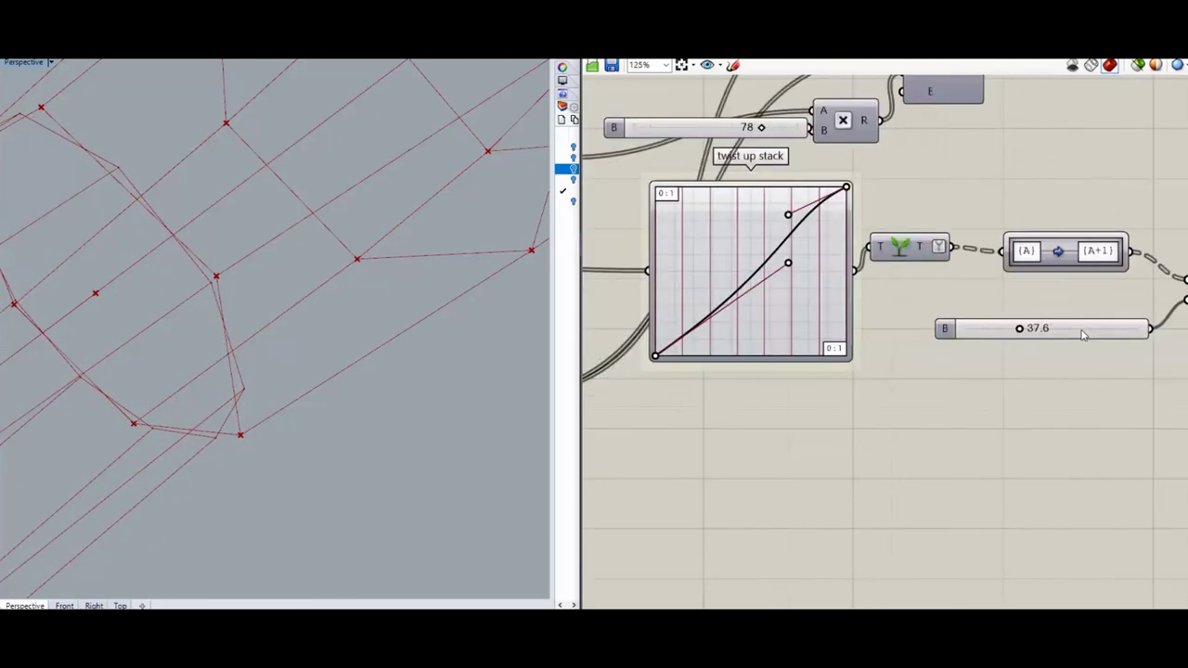
{"action": "scroll", "coordinate": [896, 329], "scroll_direction": "up", "scroll_amount": 4}
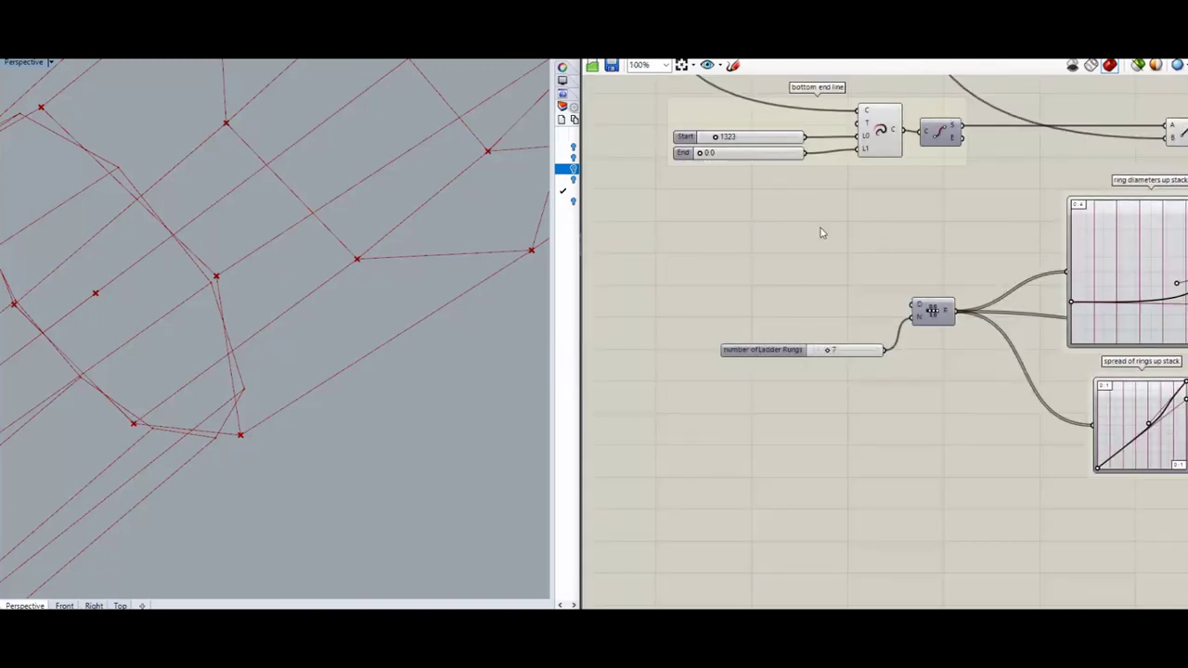
{"action": "right_click_drag", "start_coordinate": [886, 217], "coordinate": [747, 293]}
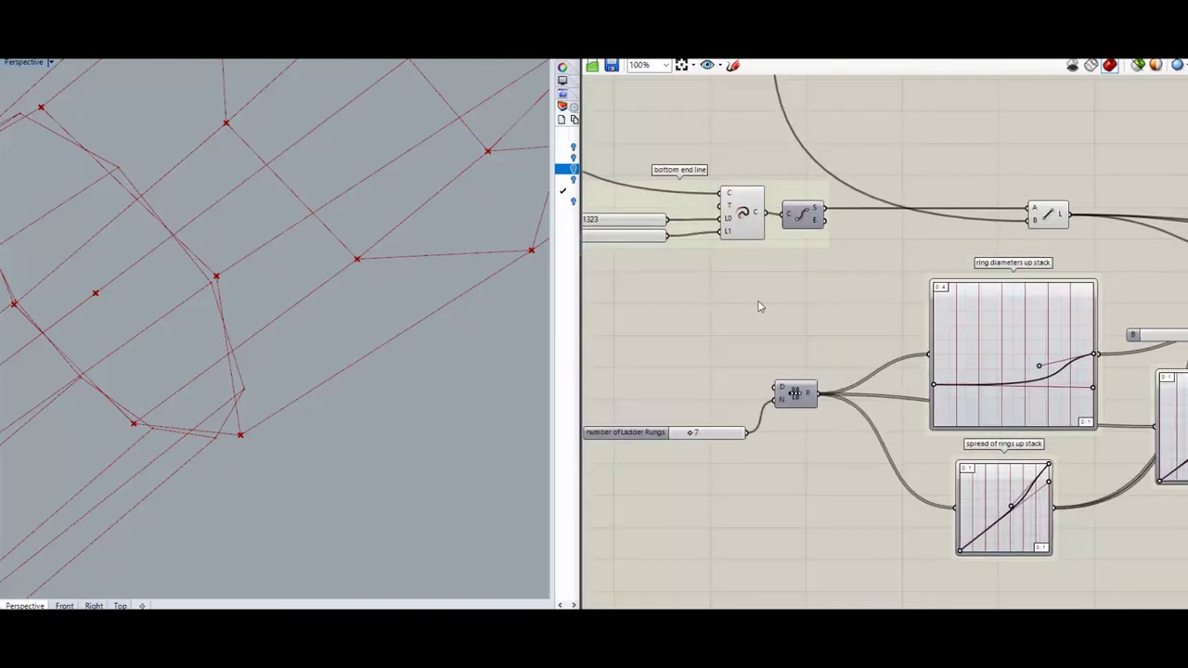
{"action": "scroll", "coordinate": [774, 481], "scroll_direction": "down", "scroll_amount": 3}
{"action": "scroll", "coordinate": [950, 392], "scroll_direction": "up", "scroll_amount": 3}
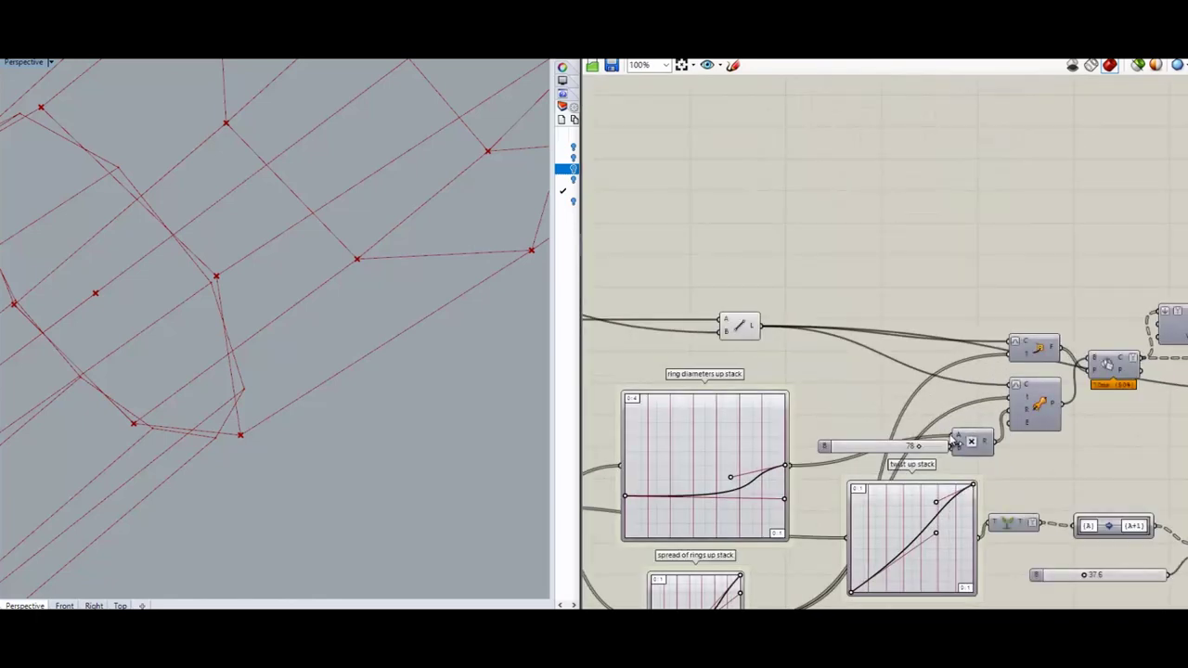
{"action": "scroll", "coordinate": [950, 391], "scroll_direction": "down", "scroll_amount": 4}
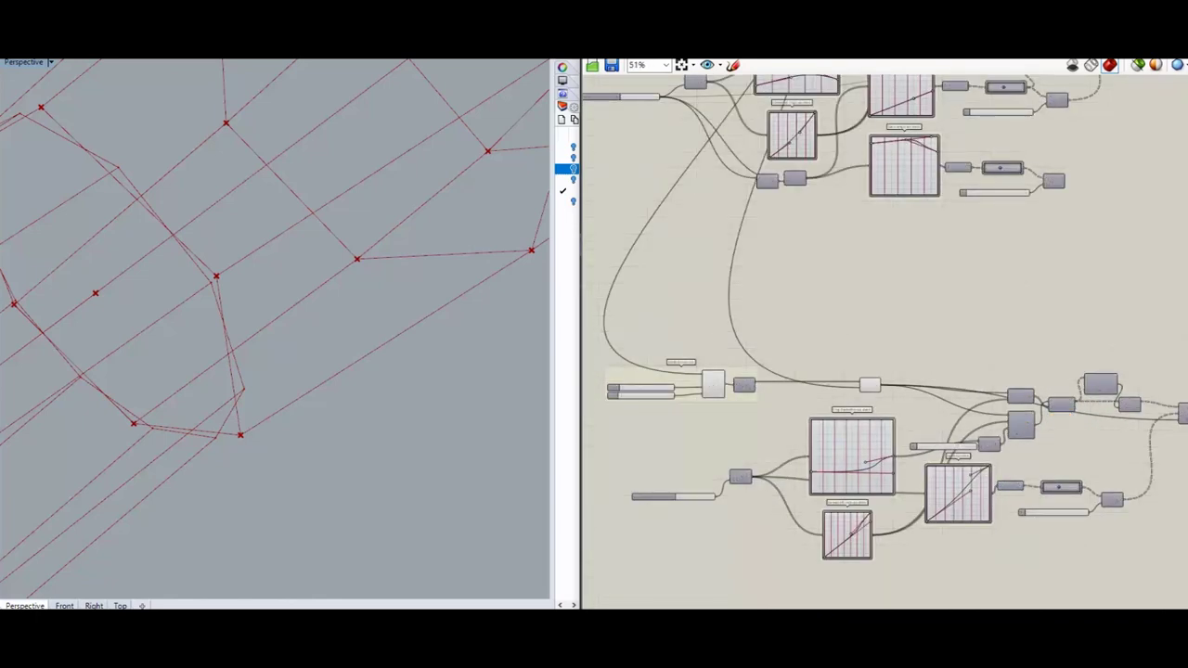
{"action": "scroll", "coordinate": [885, 342], "scroll_direction": "down", "scroll_amount": 1}
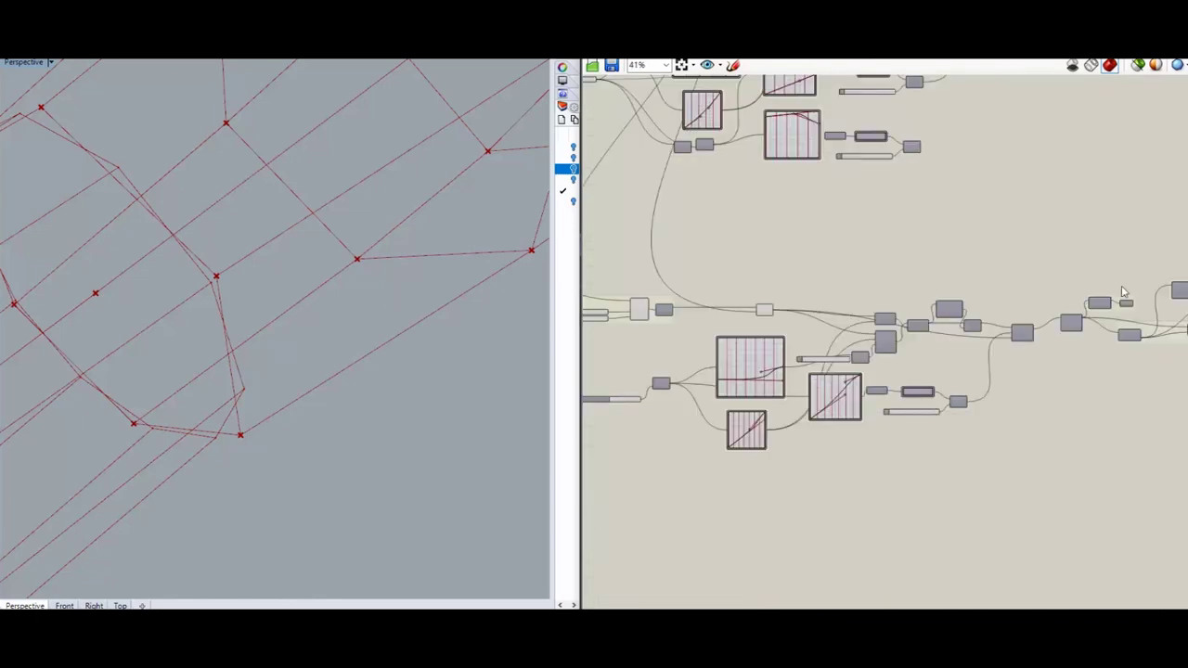
{"action": "scroll", "coordinate": [1083, 345], "scroll_direction": "up", "scroll_amount": 6}
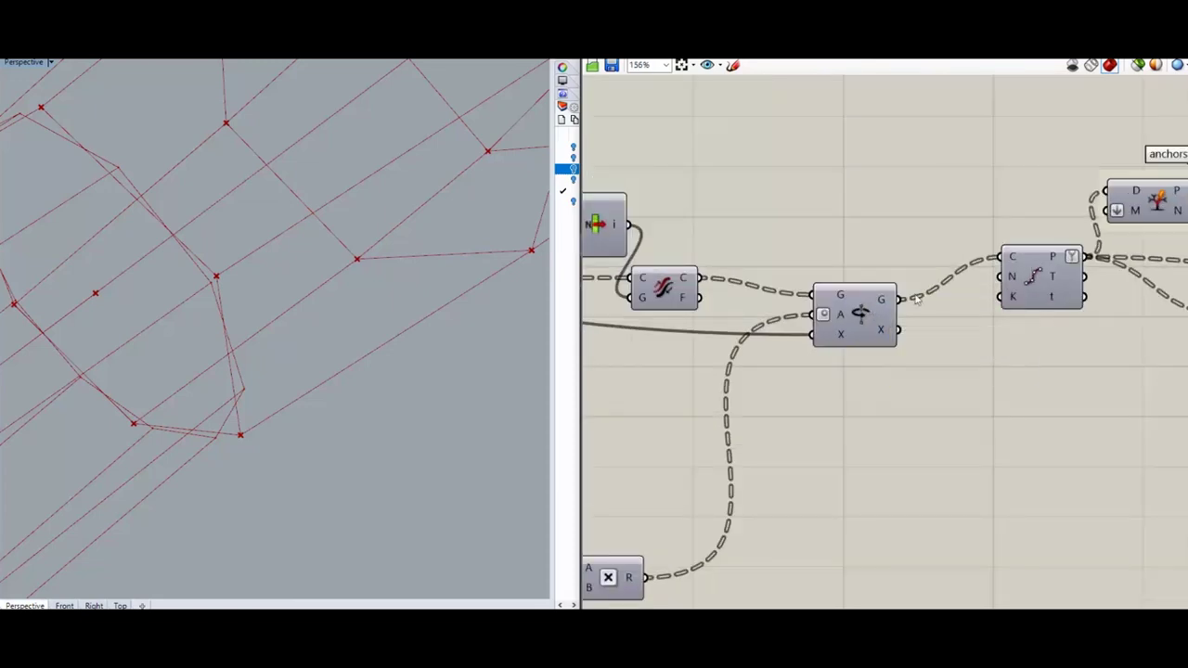
{"action": "scroll", "coordinate": [1005, 362], "scroll_direction": "down", "scroll_amount": 3}
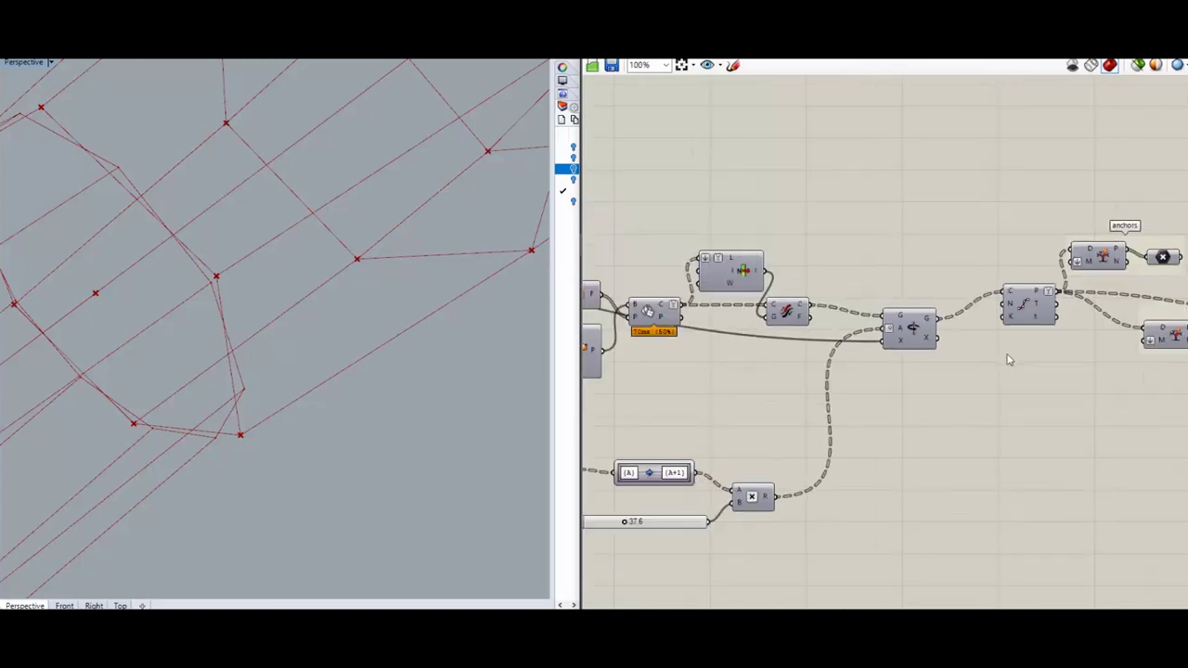
{"action": "scroll", "coordinate": [1010, 360], "scroll_direction": "down", "scroll_amount": 5}
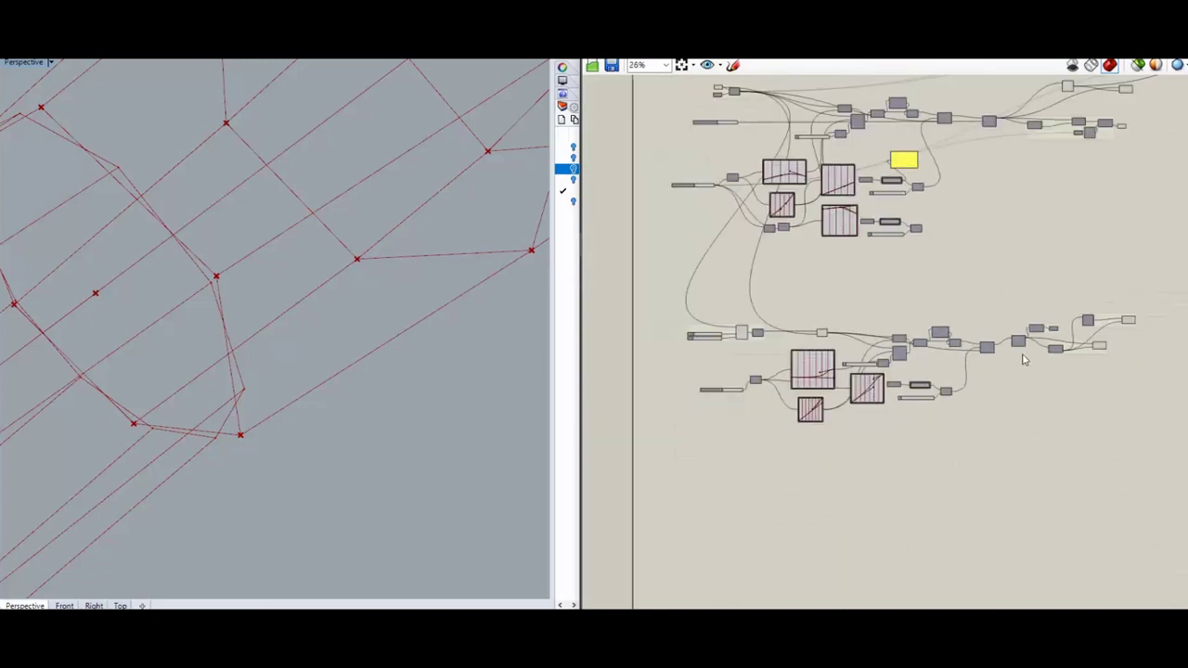
- Connect the number of kites and lines per ring to the Count input of the lower stack's Divide Curve component
{"action": "scroll", "coordinate": [796, 169], "scroll_direction": "up", "scroll_amount": 5}
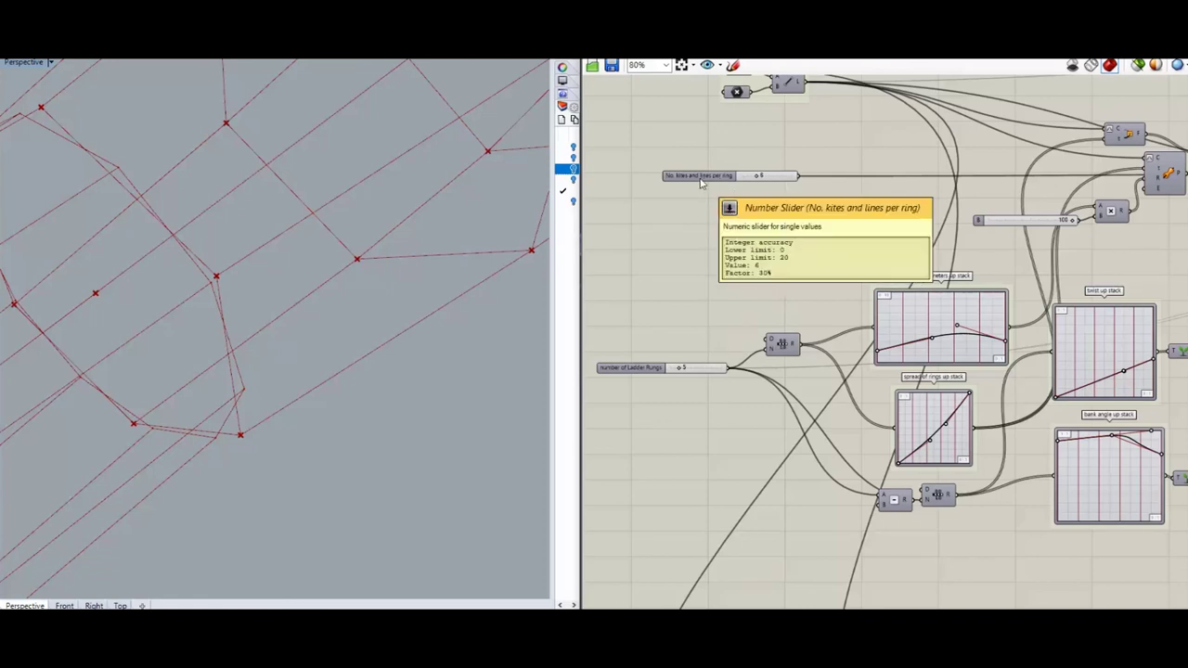
{"action": "scroll", "coordinate": [700, 178], "scroll_direction": "up", "scroll_amount": 1}
{"action": "left_click_drag", "start_coordinate": [822, 176], "coordinate": [985, 295]}
{"action": "scroll", "coordinate": [900, 159], "scroll_direction": "down", "scroll_amount": 4}
{"action": "scroll", "coordinate": [1000, 400], "scroll_direction": "up", "scroll_amount": 4}
{"action": "scroll", "coordinate": [951, 236], "scroll_direction": "down", "scroll_amount": 4}
{"action": "scroll", "coordinate": [981, 268], "scroll_direction": "up", "scroll_amount": 5}
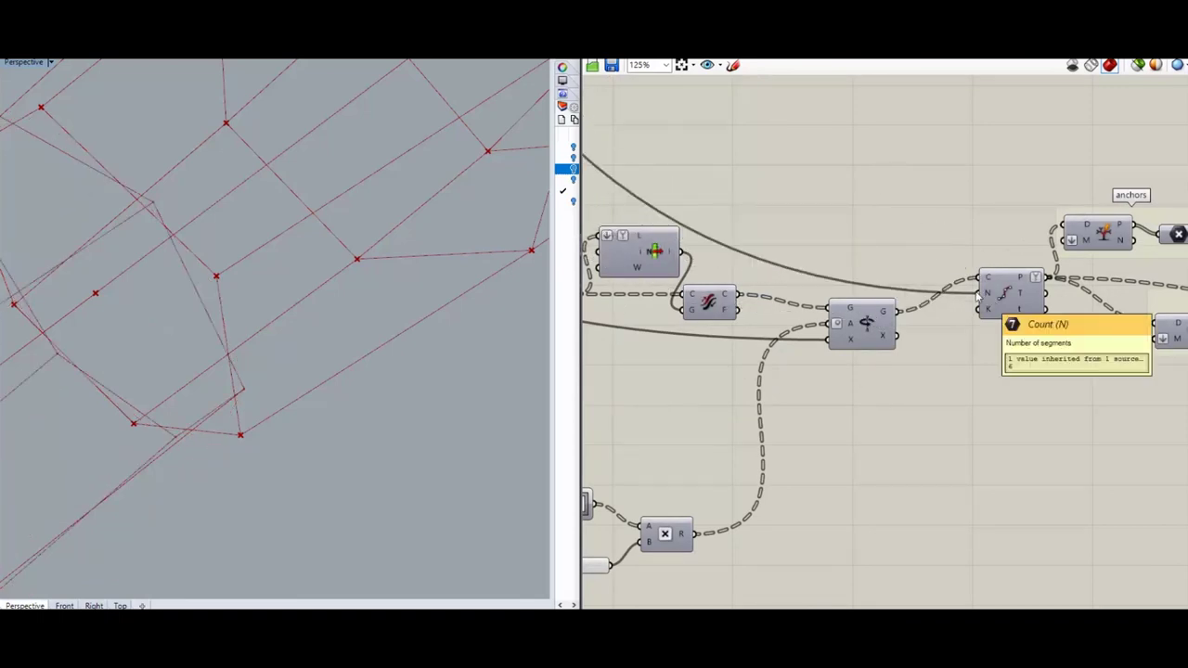
- Turn on the preview of the lower stack's Divide Curve component and of the rotation component feeding it
{"action": "scroll", "coordinate": [1049, 158], "scroll_direction": "down", "scroll_amount": 5}
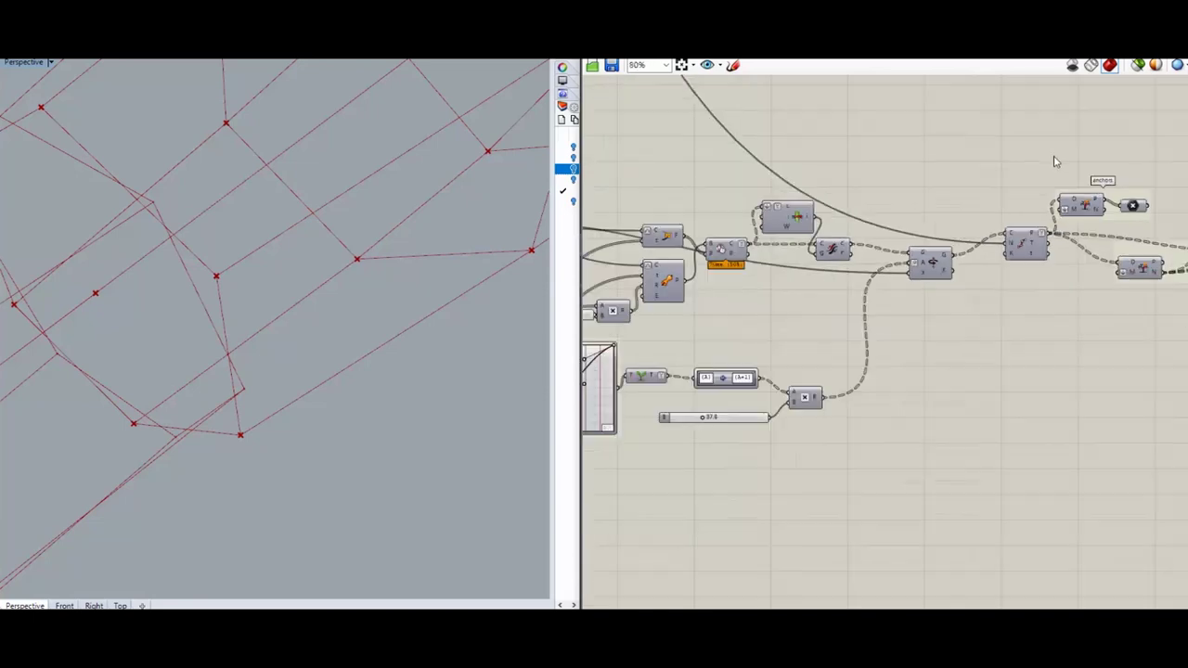
{"action": "left_click", "coordinate": [1028, 232]}
{"action": "right_click", "coordinate": [1029, 232]}
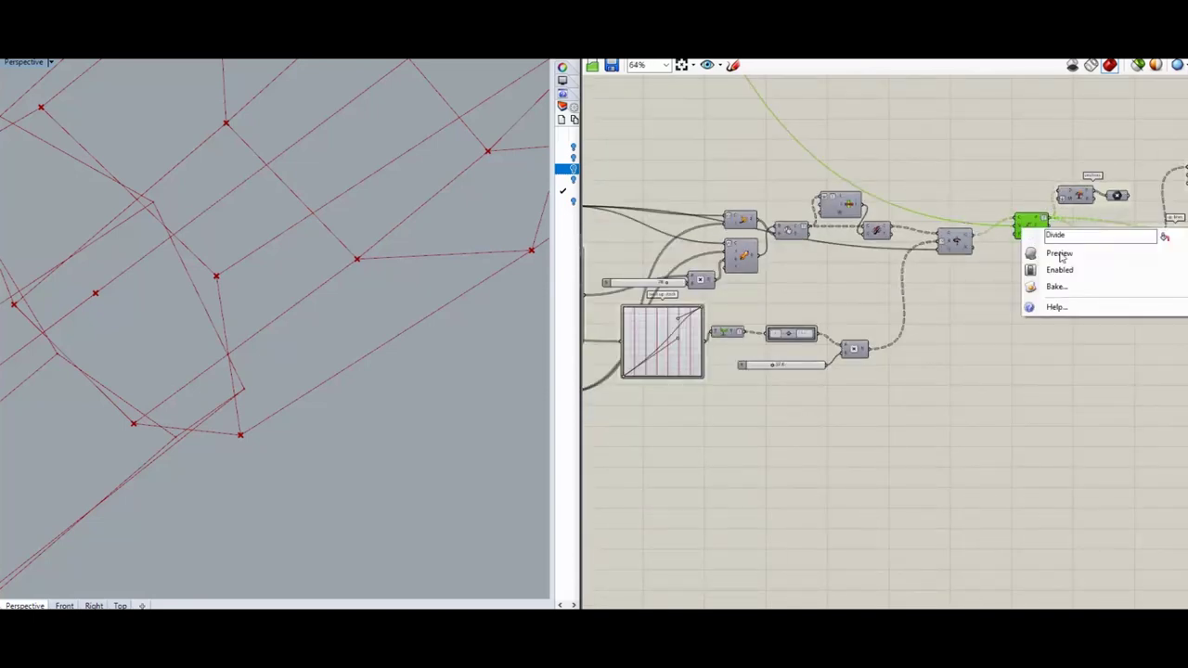
{"action": "left_click", "coordinate": [1063, 262]}
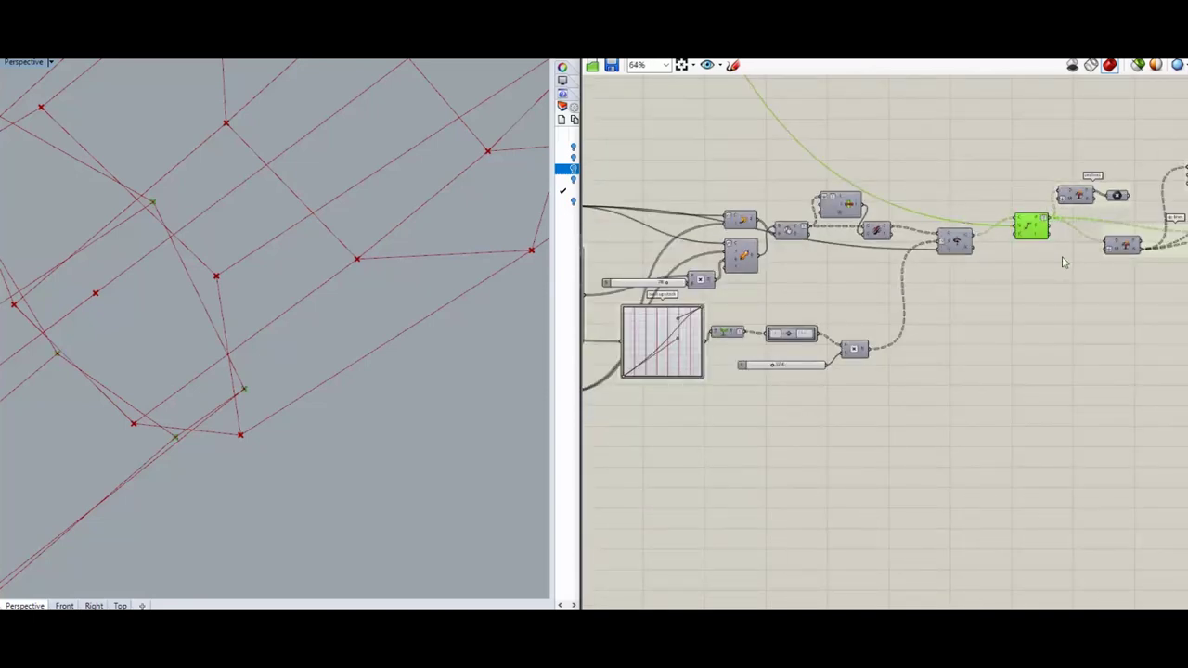
{"action": "left_click", "coordinate": [965, 239]}
{"action": "right_click", "coordinate": [965, 240]}
{"action": "left_click", "coordinate": [989, 267]}
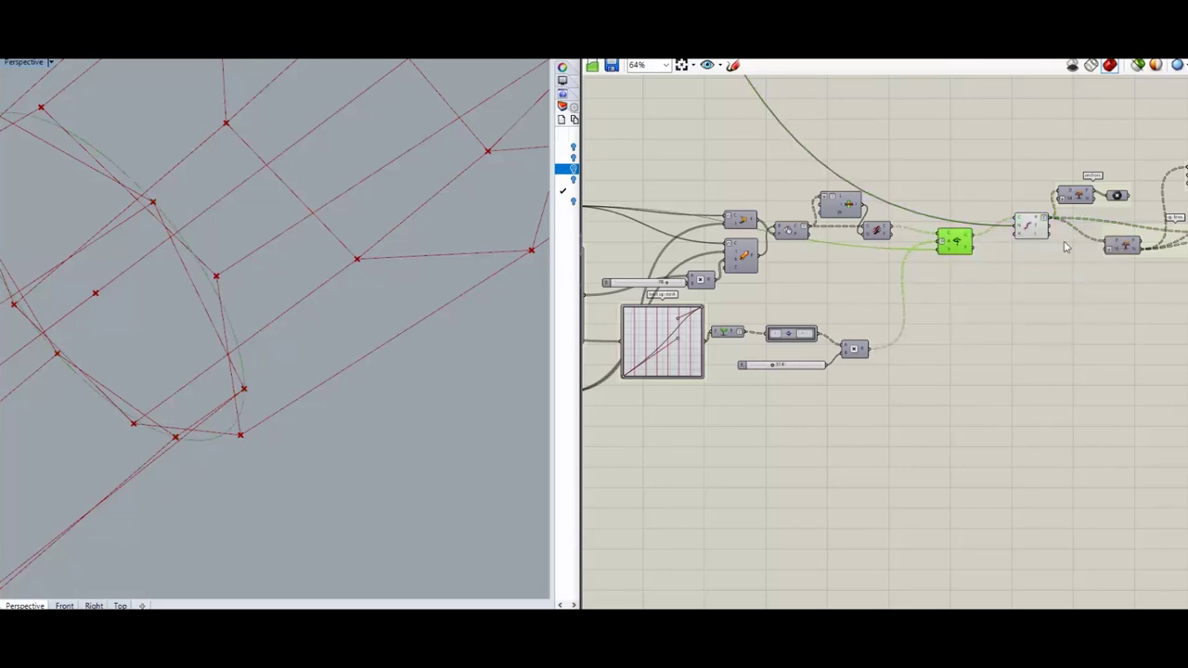
- Highlight the lower stack's connecting lines and ring lines in turn to inspect how they join in the model
{"action": "right_click_drag", "start_coordinate": [1082, 283], "coordinate": [900, 283]}
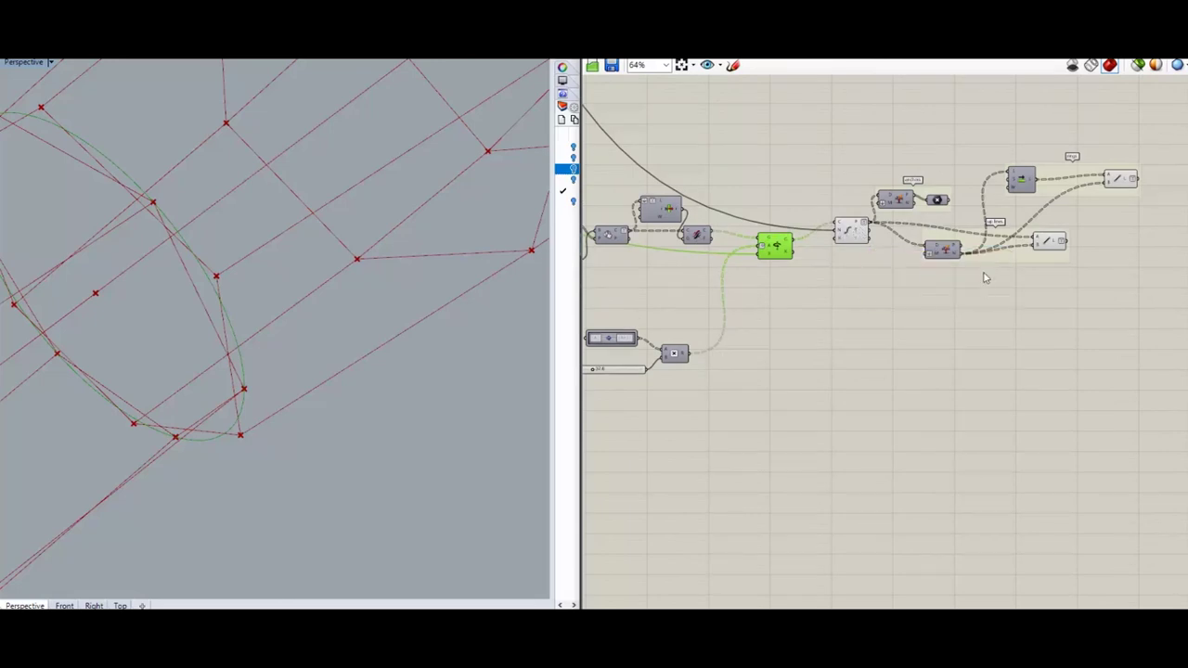
{"action": "left_click", "coordinate": [1047, 243]}
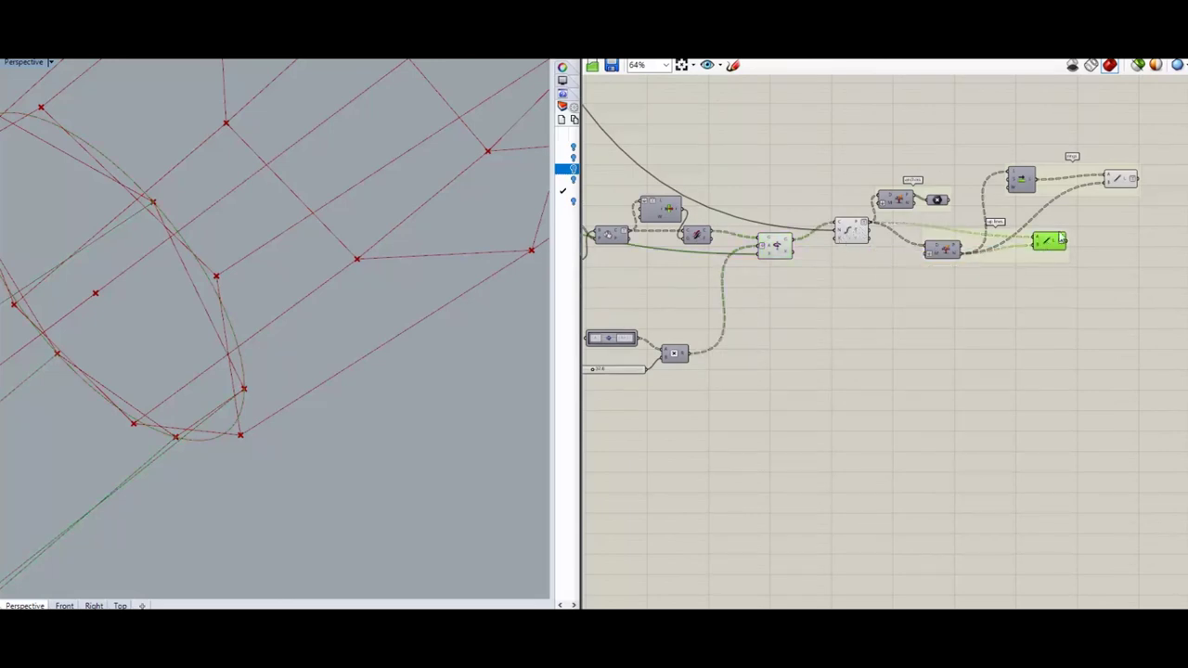
{"action": "left_click", "coordinate": [1120, 182]}
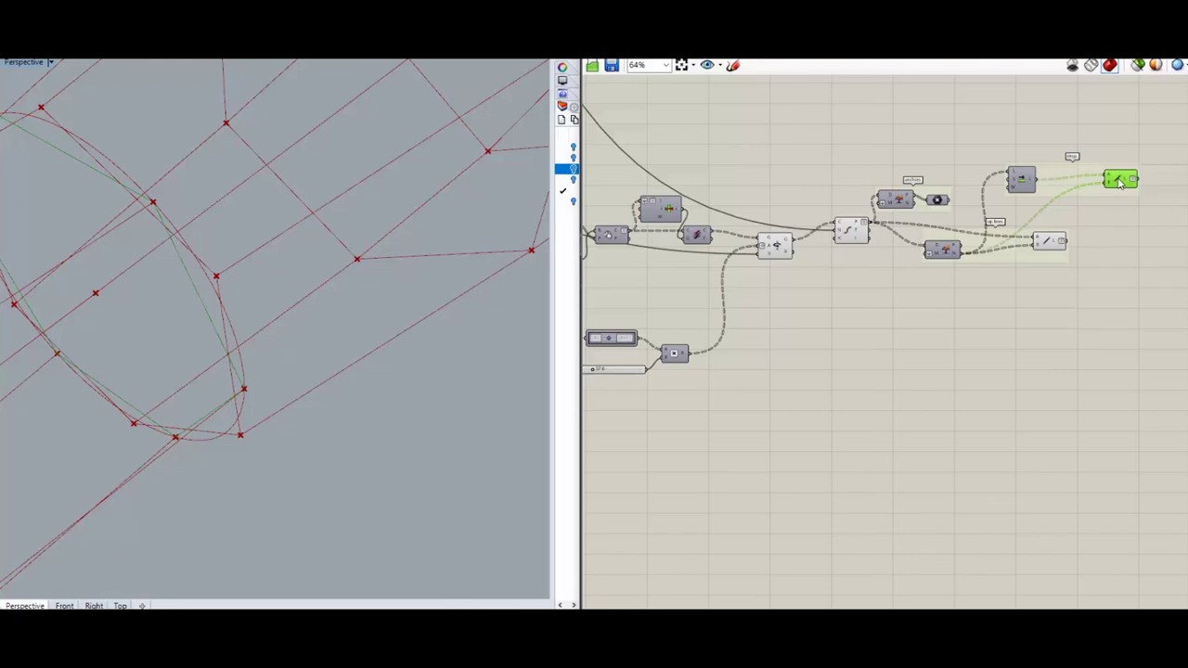
- Turn off the preview of the lower stack's Divide Curve and rotation components
{"action": "right_click", "coordinate": [850, 232]}
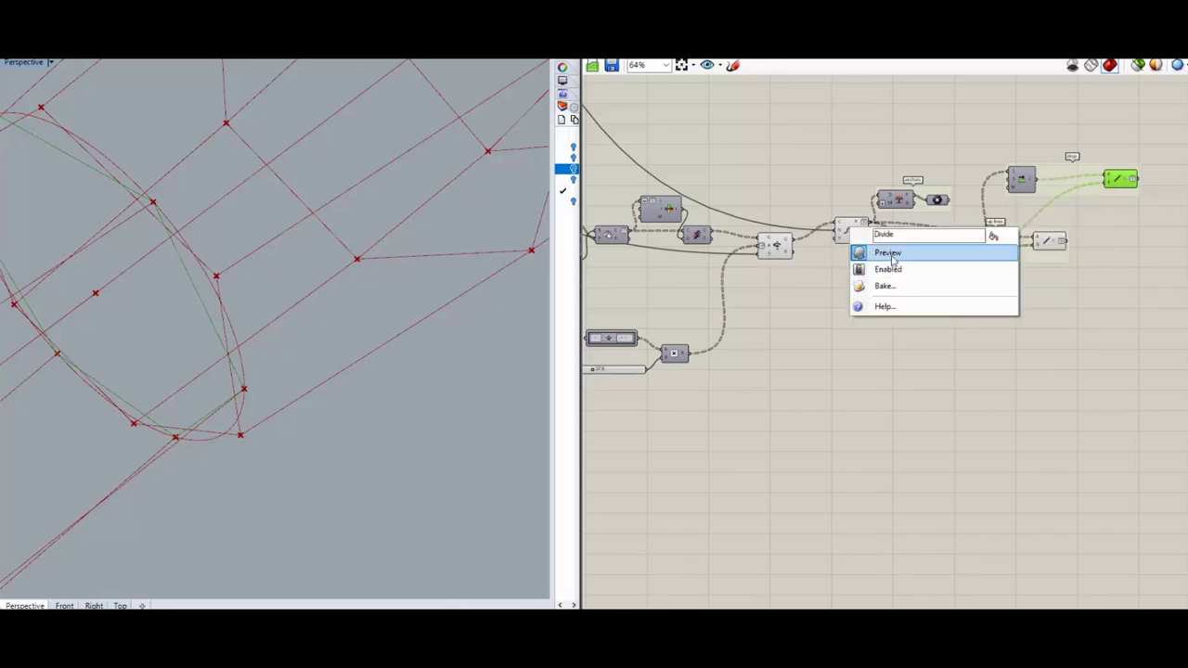
{"action": "left_click", "coordinate": [859, 251]}
{"action": "left_click", "coordinate": [775, 247]}
{"action": "right_click", "coordinate": [773, 246]}
{"action": "left_click", "coordinate": [808, 268]}
- Set the lower stack's twist multiplier to 60.4 to align its top ring with the main stack
{"action": "scroll", "coordinate": [1150, 153], "scroll_direction": "down", "scroll_amount": 2}
{"action": "scroll", "coordinate": [1109, 199], "scroll_direction": "up", "scroll_amount": 5}
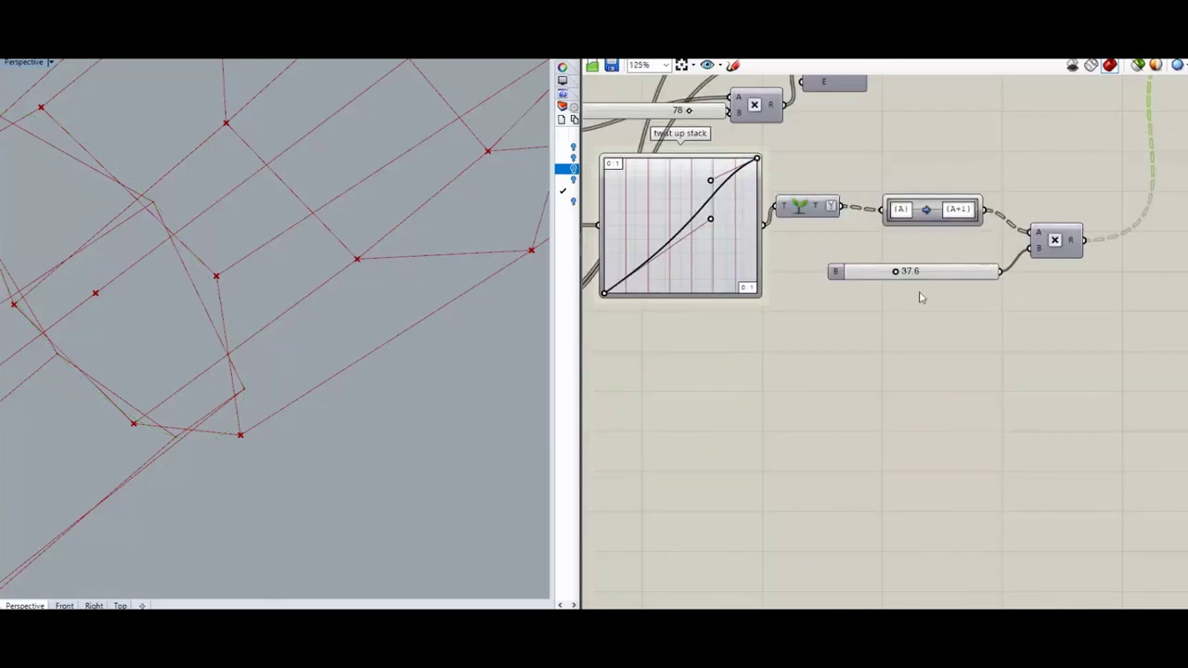
{"action": "left_click_drag", "start_coordinate": [895, 273], "coordinate": [922, 280]}
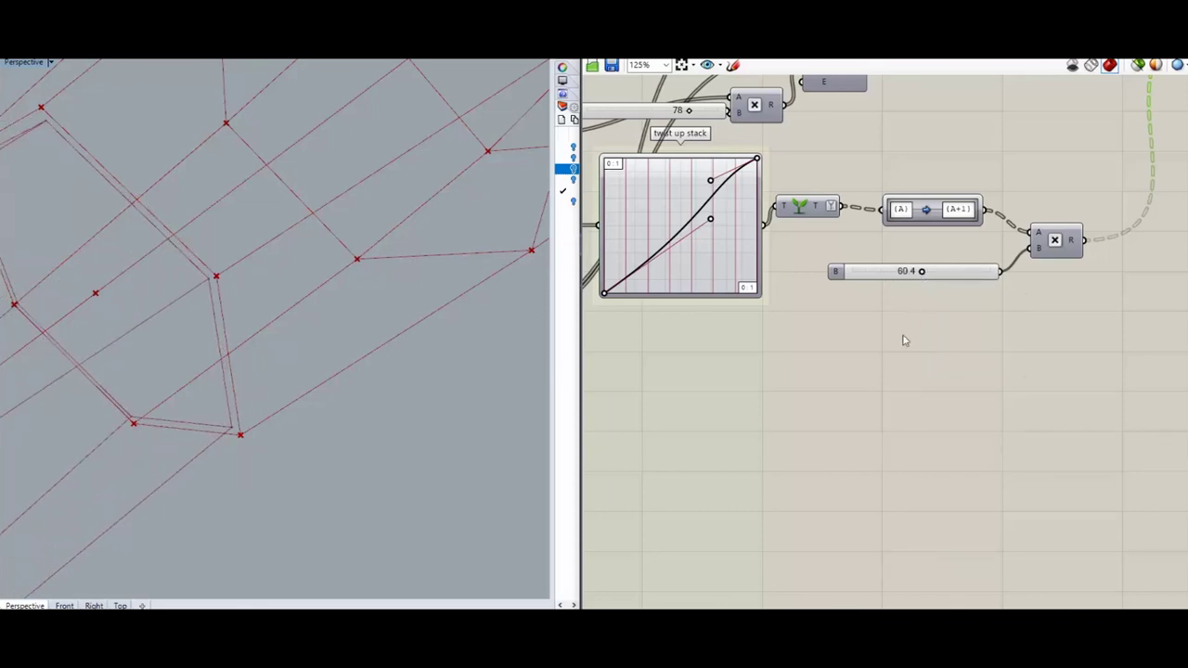
- Set the lower stack's ring diameter multiplier to 83 so its top ring matches the main stack's bottom ring
{"action": "scroll", "coordinate": [1012, 411], "scroll_direction": "down", "scroll_amount": 1}
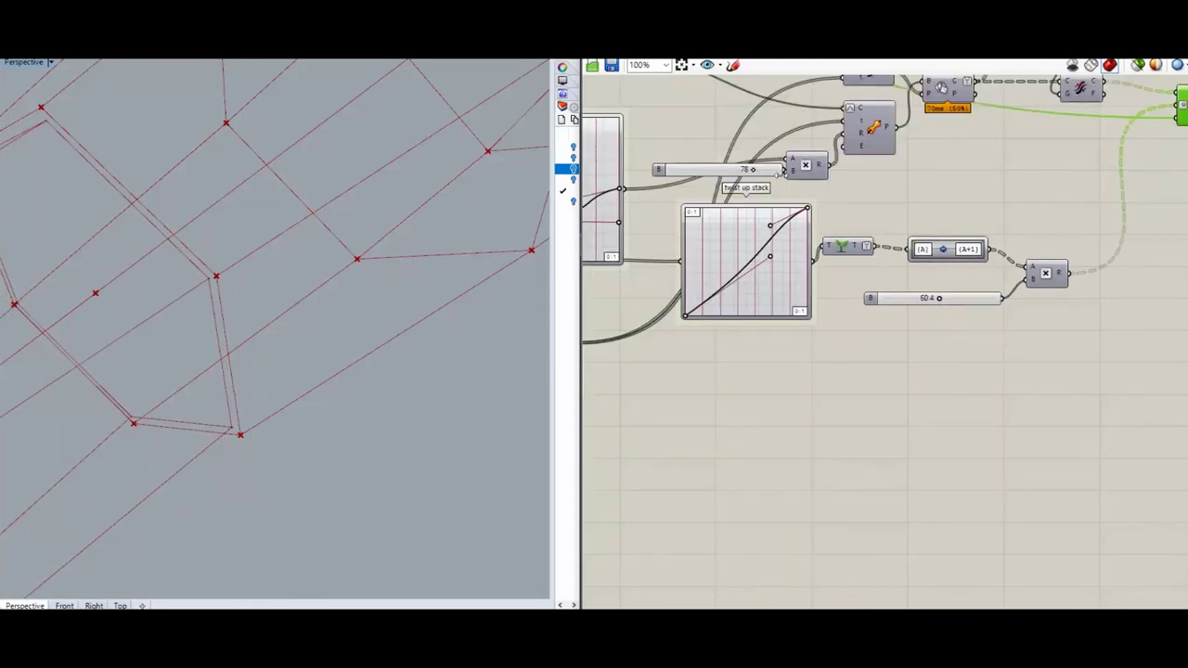
{"action": "scroll", "coordinate": [750, 173], "scroll_direction": "up", "scroll_amount": 3}
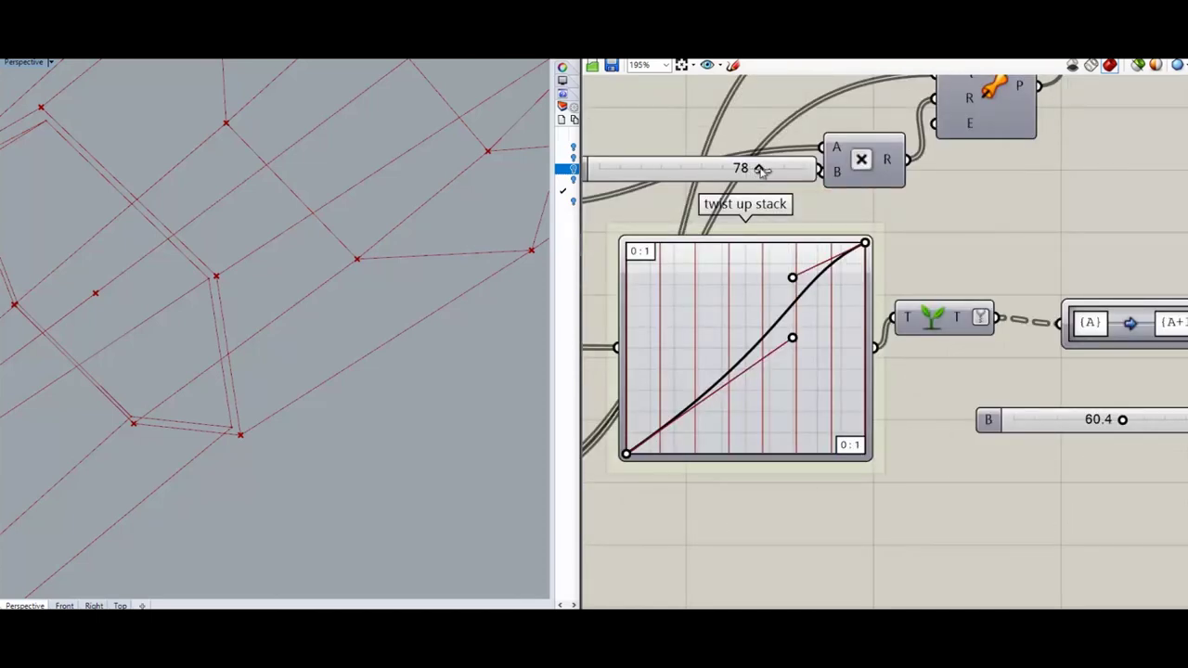
{"action": "scroll", "coordinate": [759, 169], "scroll_direction": "up", "scroll_amount": 4}
{"action": "left_click_drag", "start_coordinate": [759, 169], "coordinate": [789, 172]}
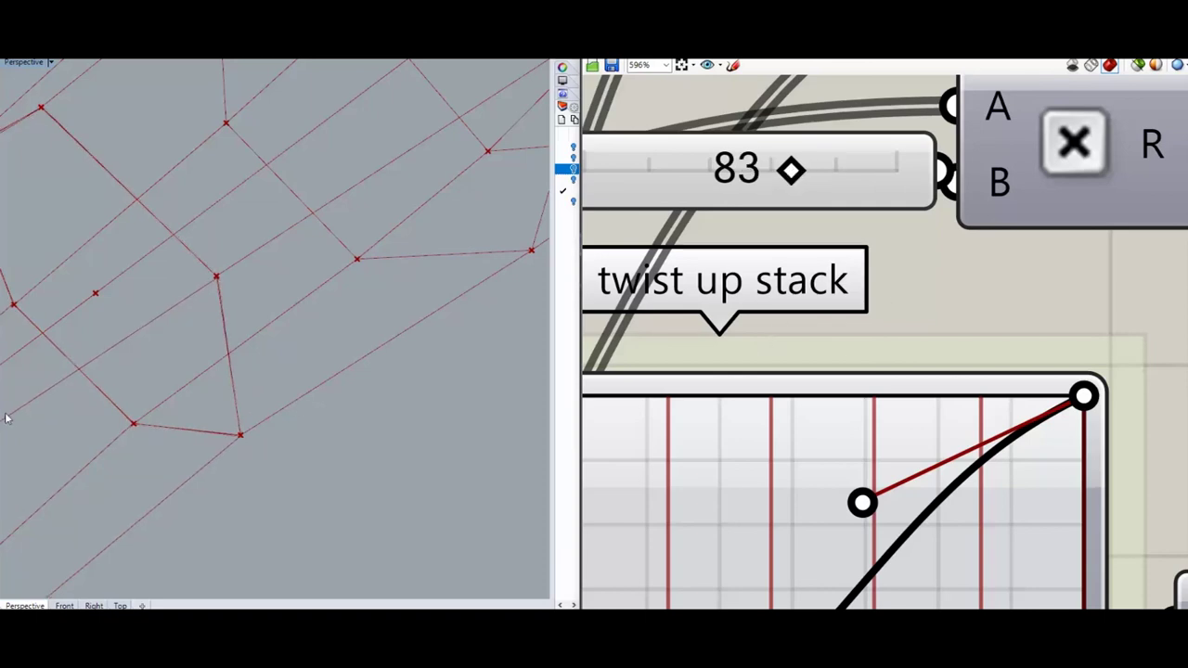
- Examine the joint between the two stacks, the overall turbine shape, and both stacks' component layouts
{"action": "scroll", "coordinate": [267, 344], "scroll_direction": "down", "scroll_amount": 10}
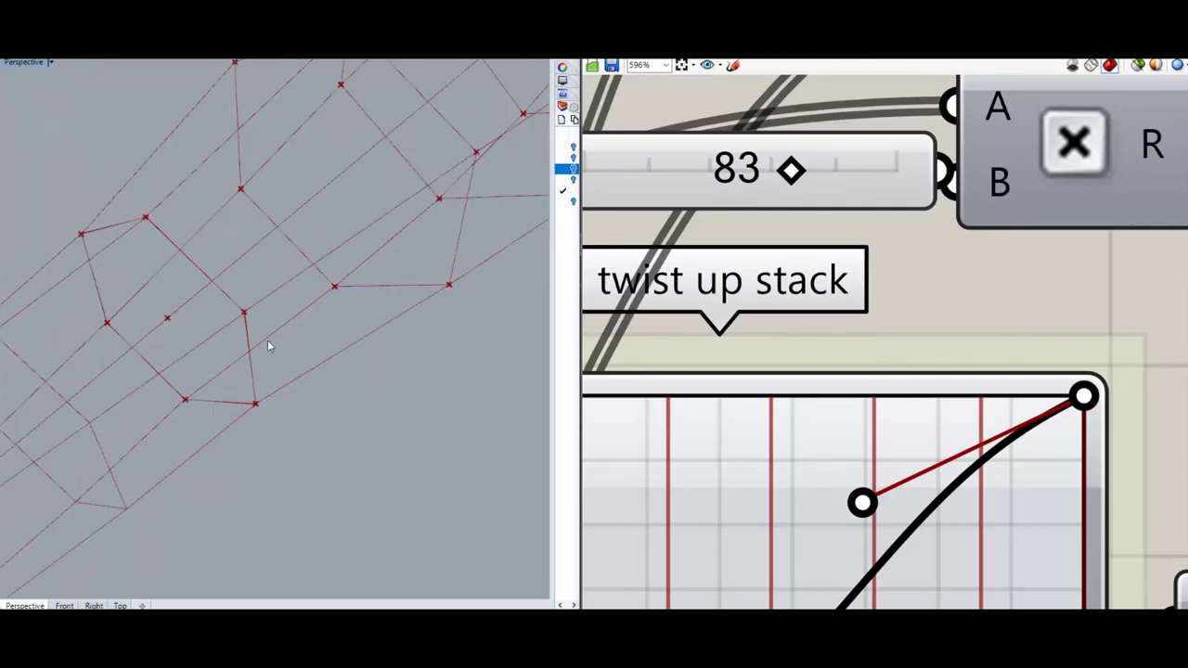
{"action": "scroll", "coordinate": [268, 346], "scroll_direction": "up", "scroll_amount": 10}
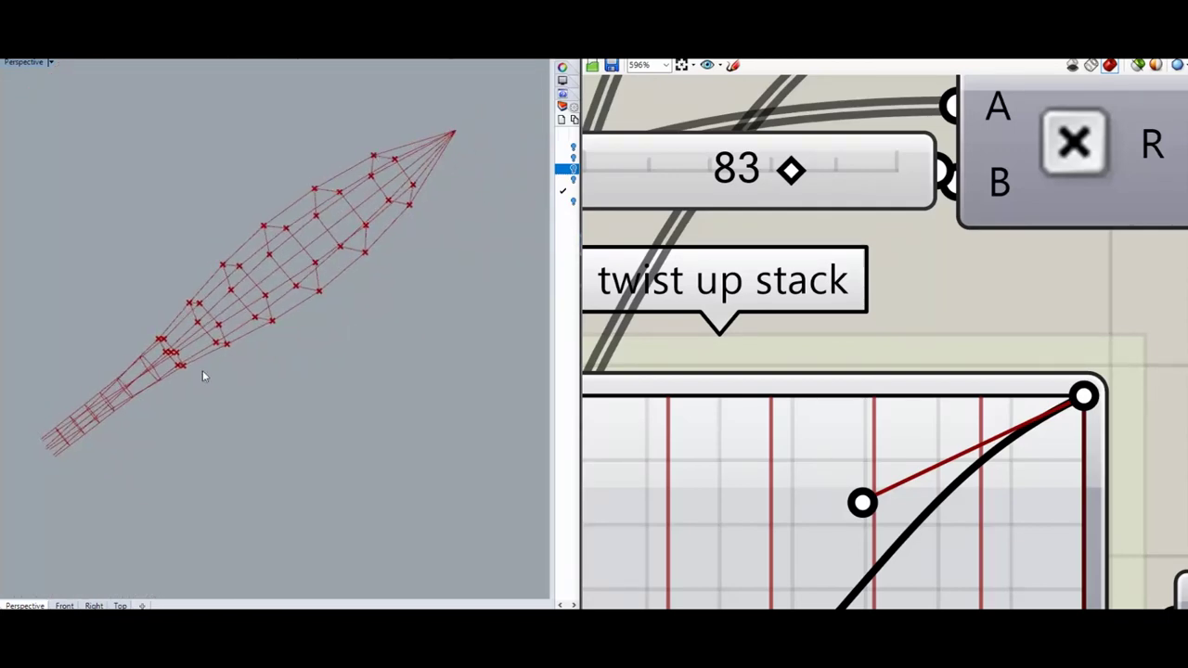
{"action": "scroll", "coordinate": [326, 374], "scroll_direction": "up", "scroll_amount": 2}
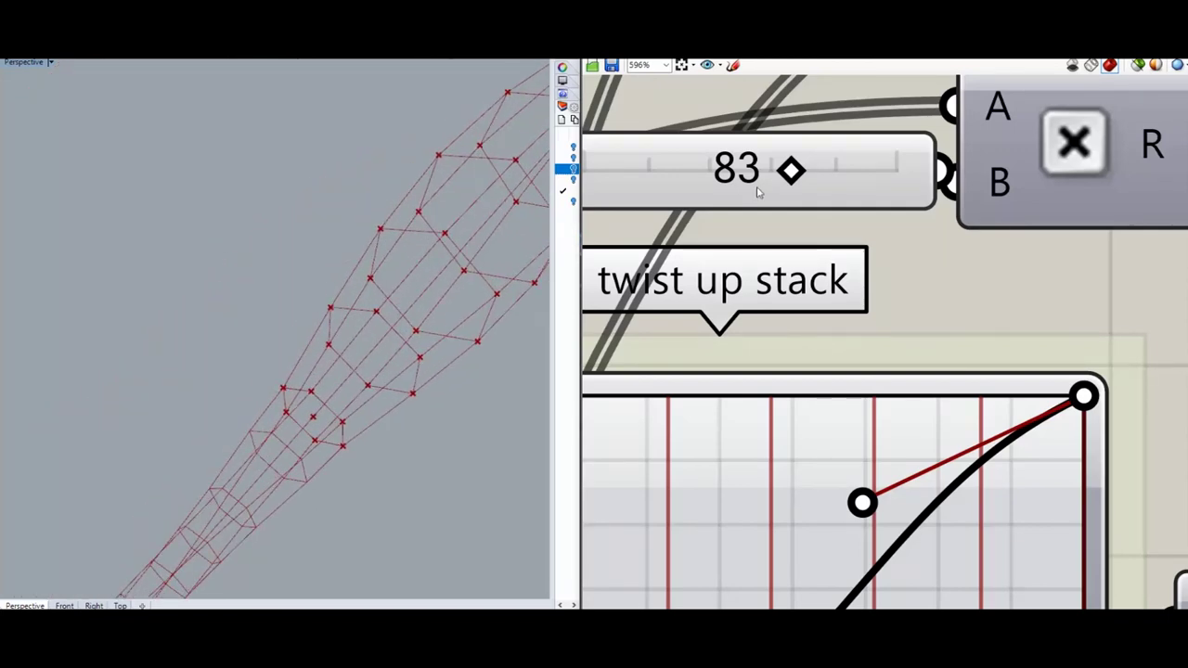
{"action": "scroll", "coordinate": [738, 259], "scroll_direction": "down", "scroll_amount": 6}
{"action": "scroll", "coordinate": [731, 260], "scroll_direction": "down", "scroll_amount": 4}
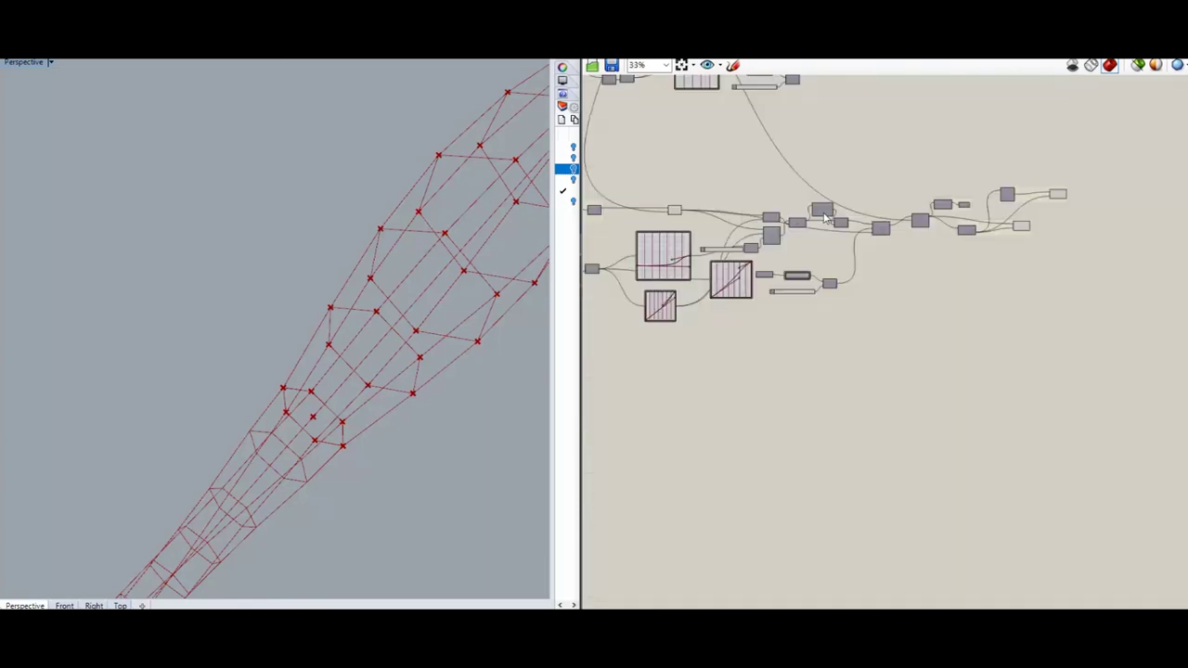
{"action": "right_click_drag", "start_coordinate": [843, 126], "coordinate": [874, 282]}
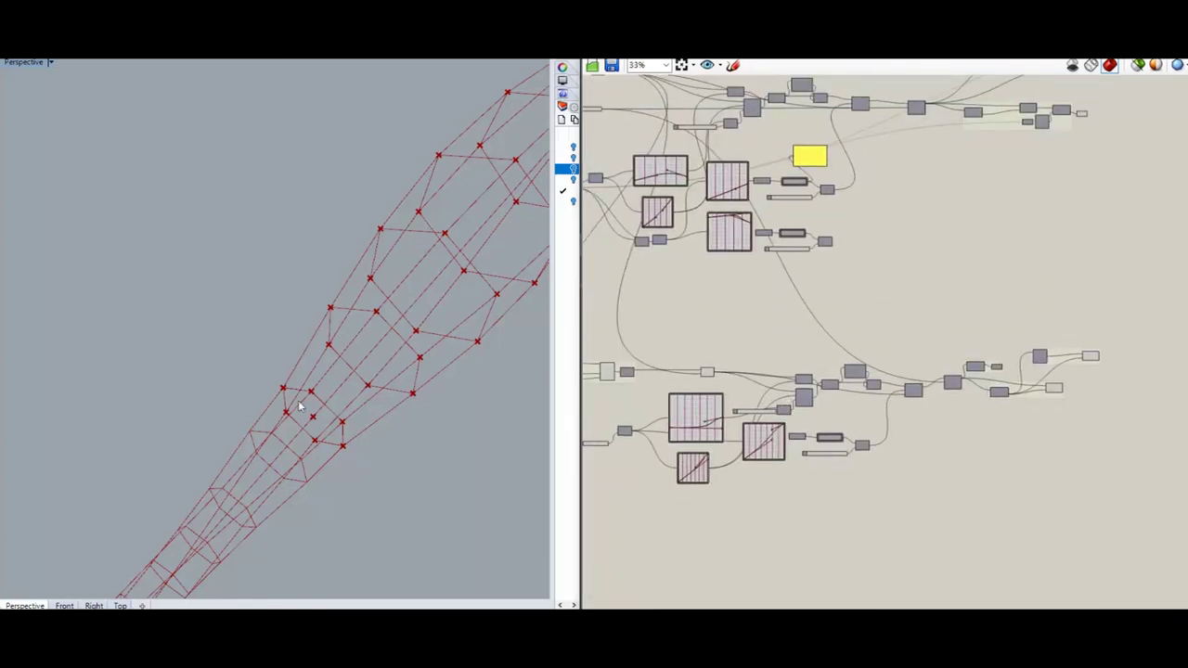
{"action": "scroll", "coordinate": [340, 407], "scroll_direction": "down", "scroll_amount": 8}
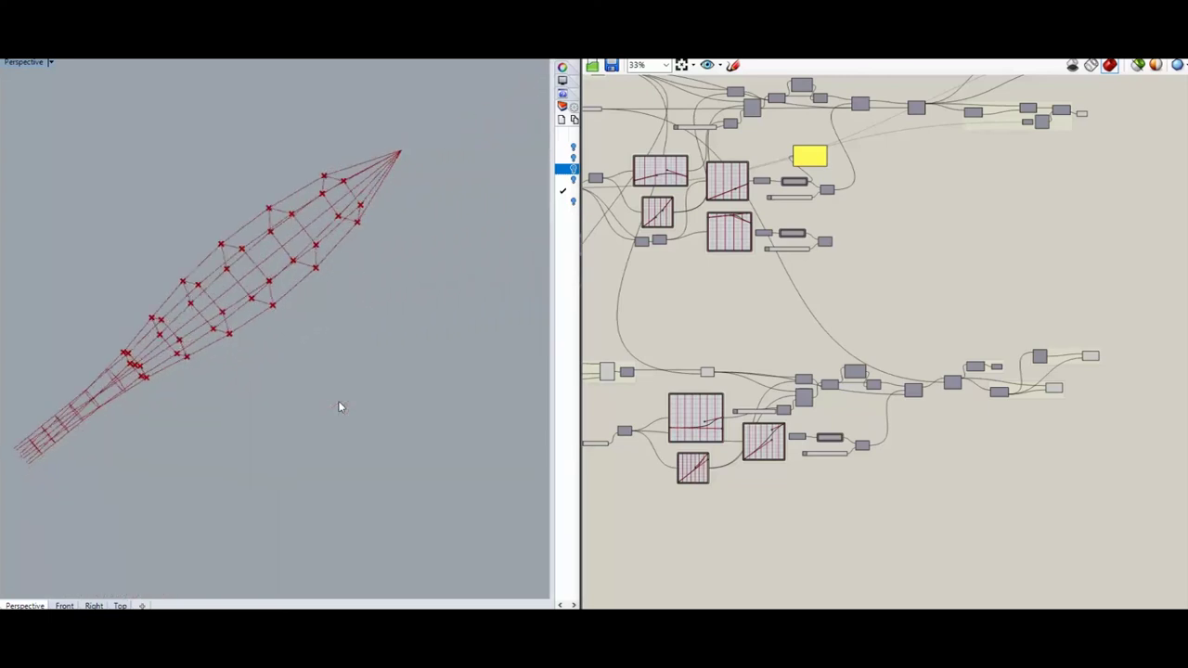
{"action": "scroll", "coordinate": [339, 407], "scroll_direction": "up", "scroll_amount": 6}
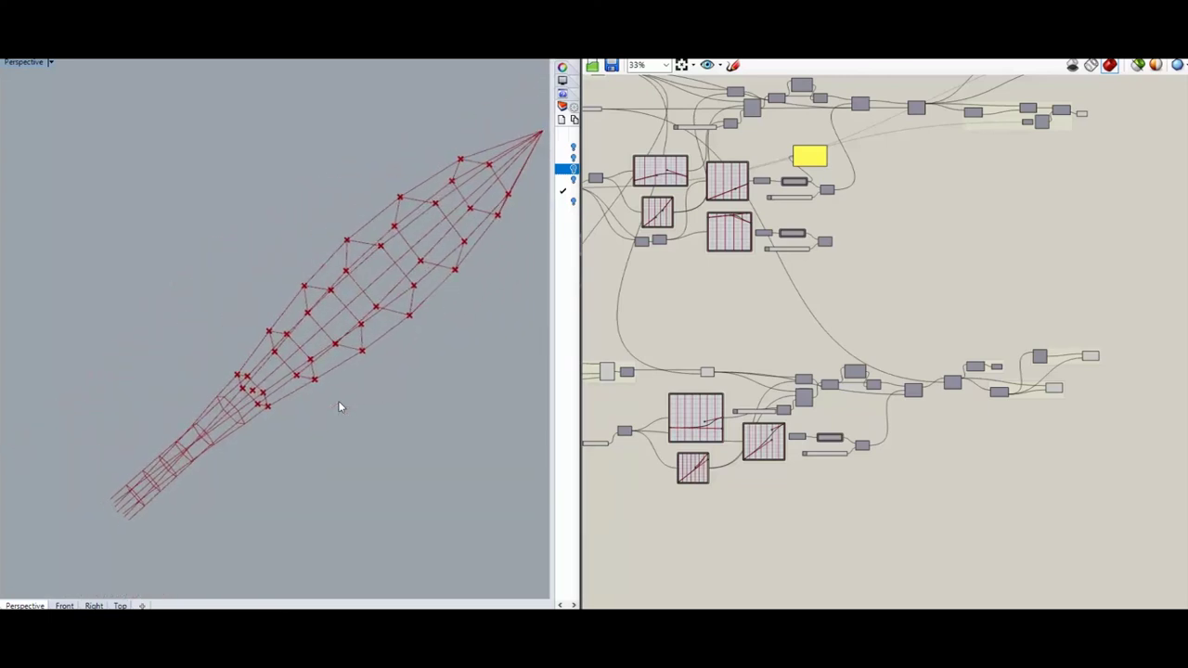